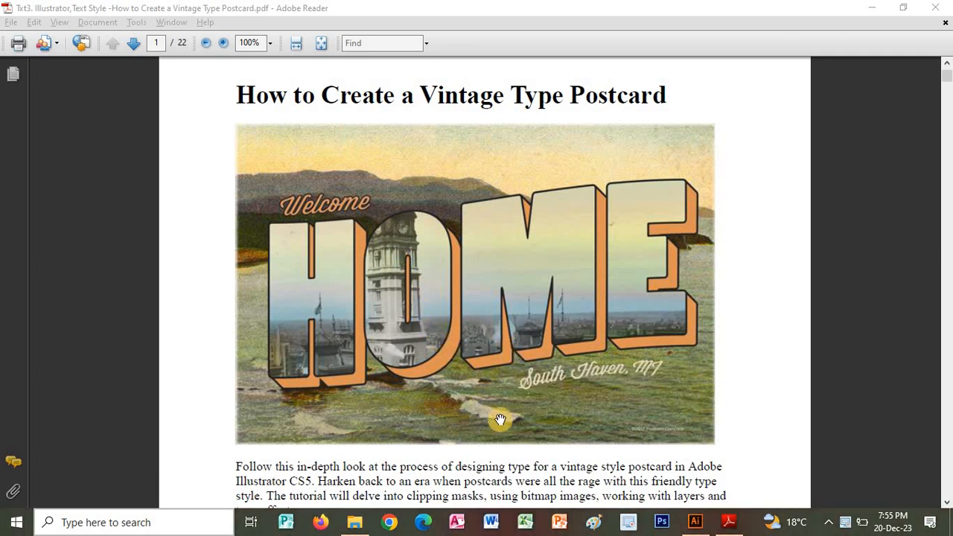
Read the vintage type postcard tutorial from the sample image and introduction through the resources and Step 1 typeface instructions.
{"action": "left_click_drag", "start_coordinate": [508, 442], "coordinate": [509, 435]}
{"action": "scroll", "coordinate": [510, 434], "scroll_direction": "down", "scroll_amount": 1}
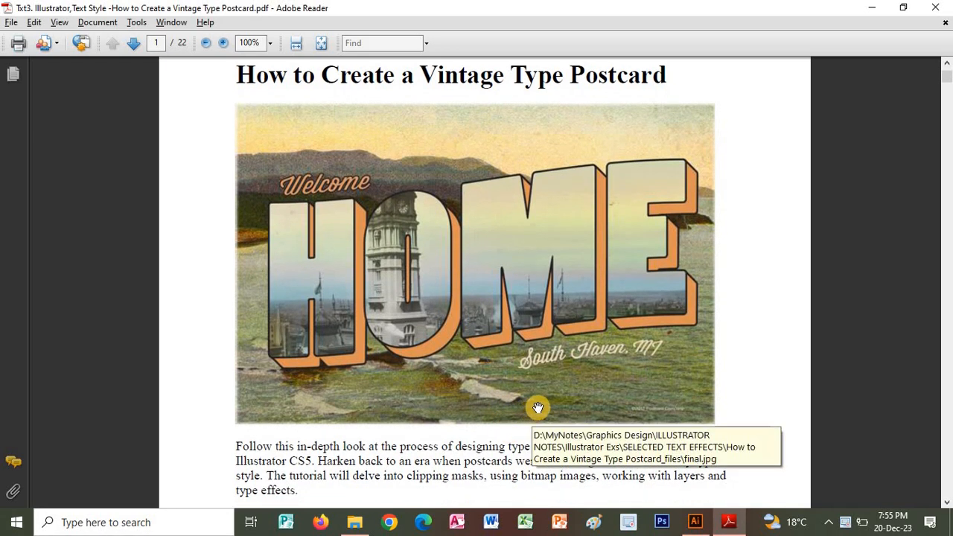
{"action": "left_click_drag", "start_coordinate": [599, 439], "coordinate": [589, 318]}
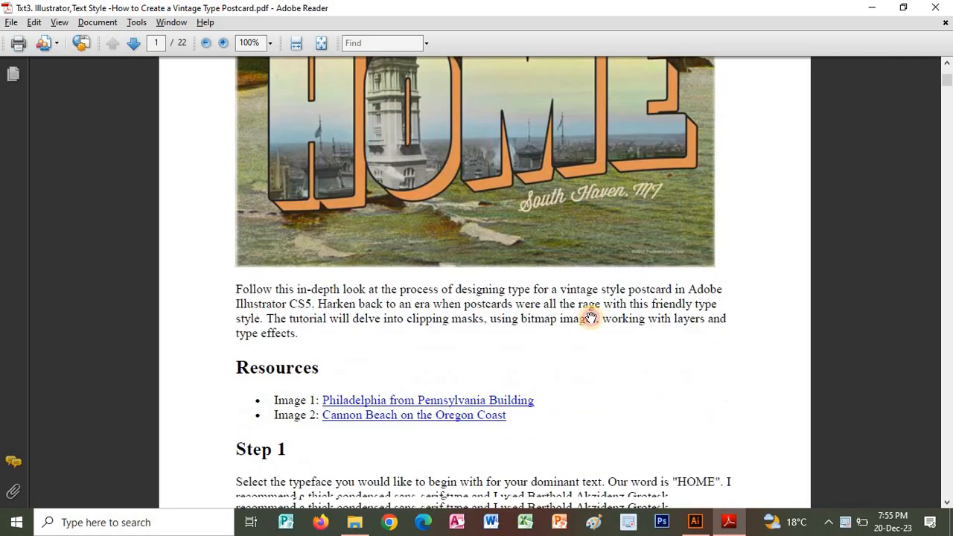
{"action": "left_click_drag", "start_coordinate": [563, 380], "coordinate": [571, 306]}
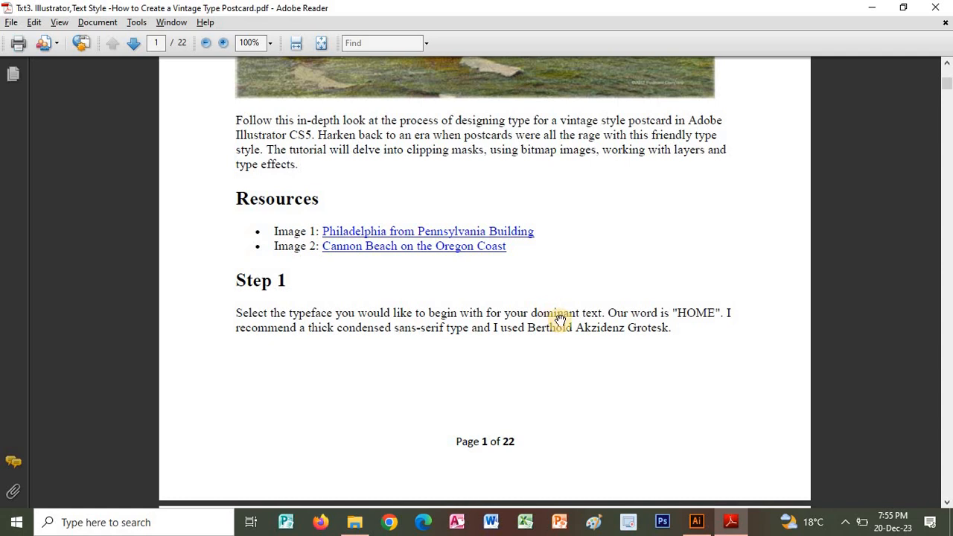
{"action": "scroll", "coordinate": [602, 328], "scroll_direction": "down", "scroll_amount": 2}
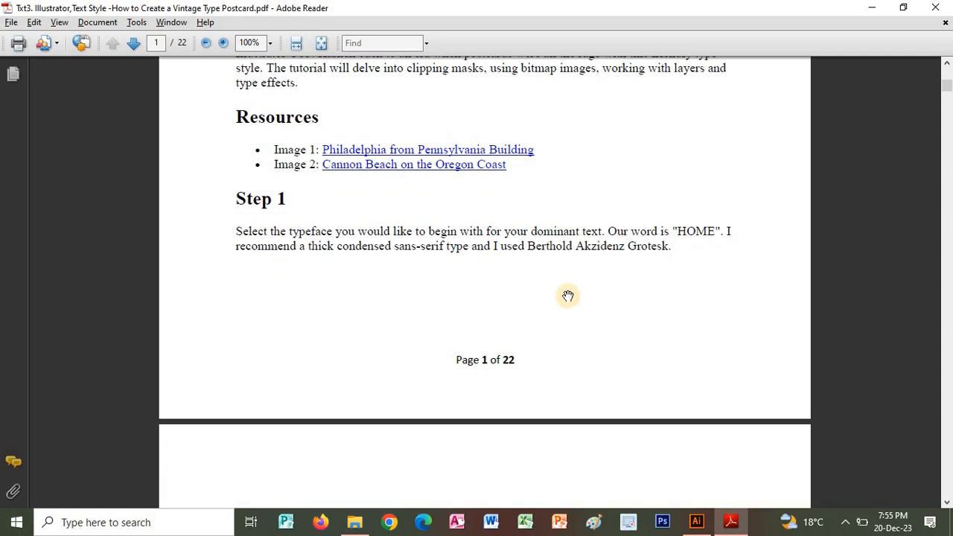
{"action": "scroll", "coordinate": [599, 309], "scroll_direction": "down", "scroll_amount": 1}
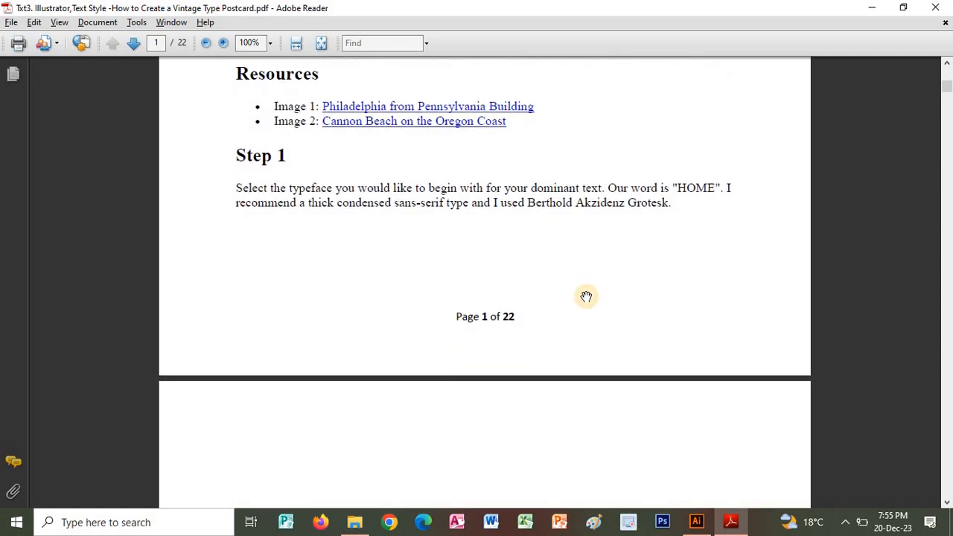
{"action": "left_click_drag", "start_coordinate": [618, 317], "coordinate": [615, 296]}
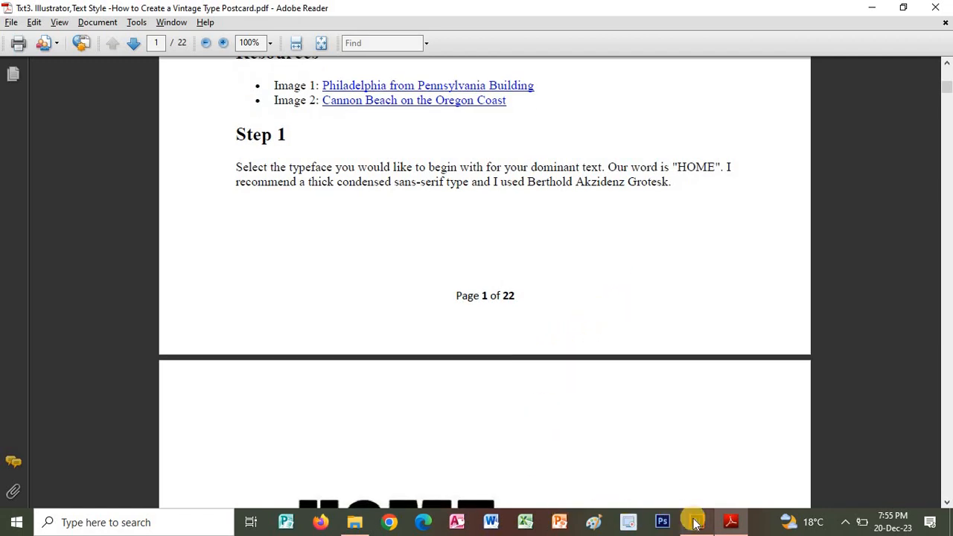
Switch to Adobe Illustrator and close the open Untitled-1 document without saving its changes.
{"action": "left_click", "coordinate": [661, 446]}
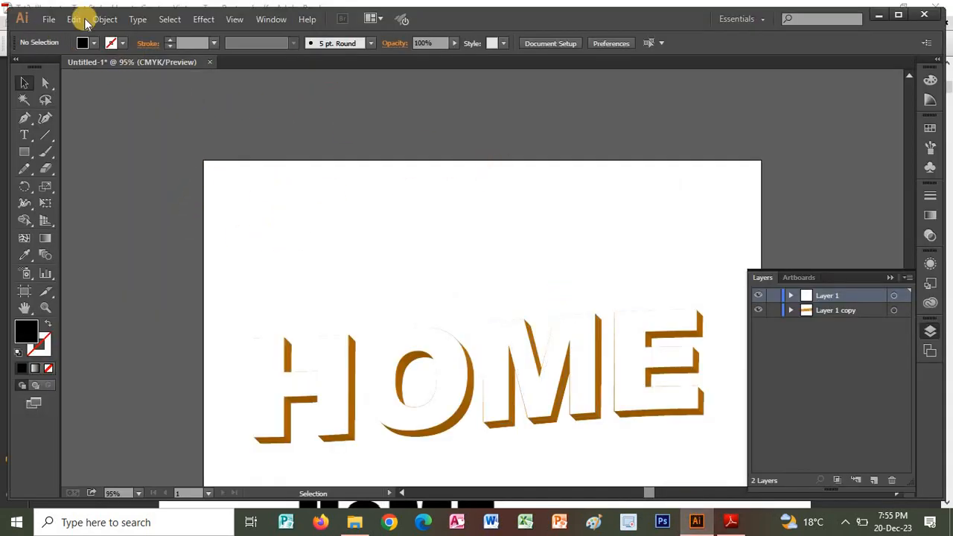
{"action": "left_click", "coordinate": [209, 62]}
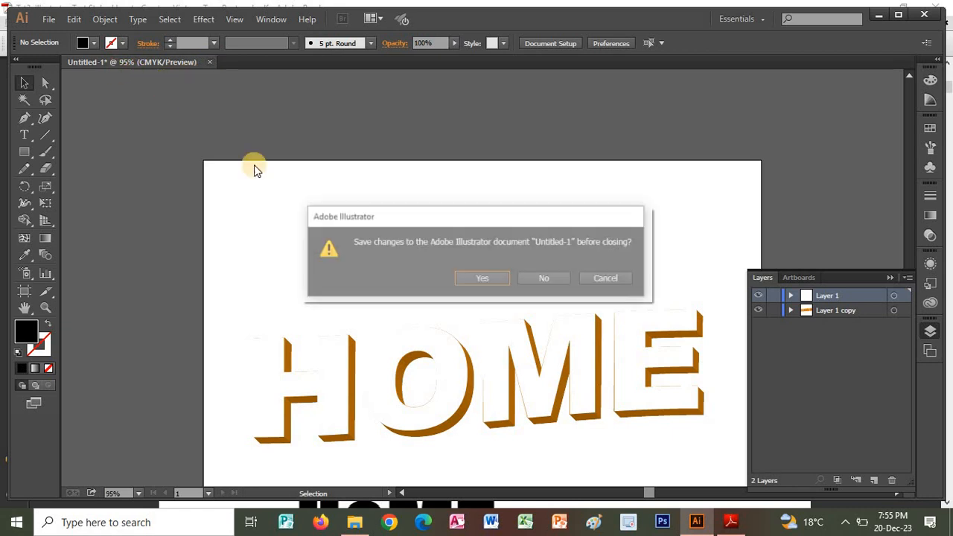
{"action": "key", "text": "Escape"}
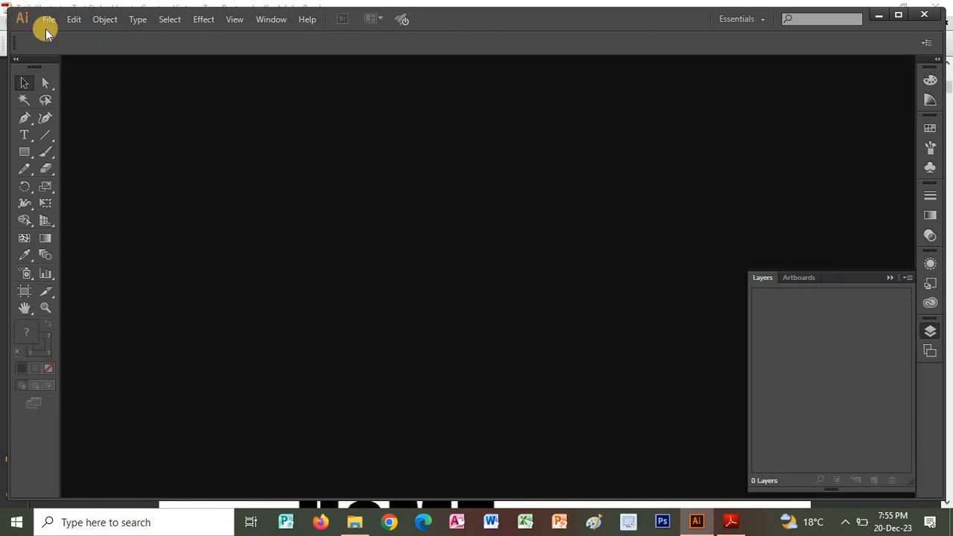
Create a new A4 document in landscape orientation with one artboard, 841.89 by 595.28 pt.
{"action": "left_click", "coordinate": [49, 19]}
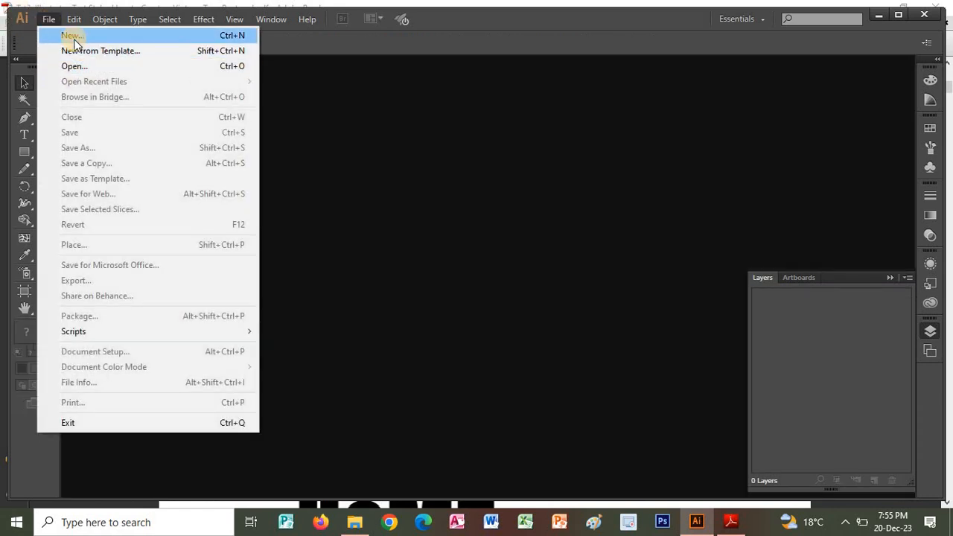
{"action": "left_click", "coordinate": [70, 34]}
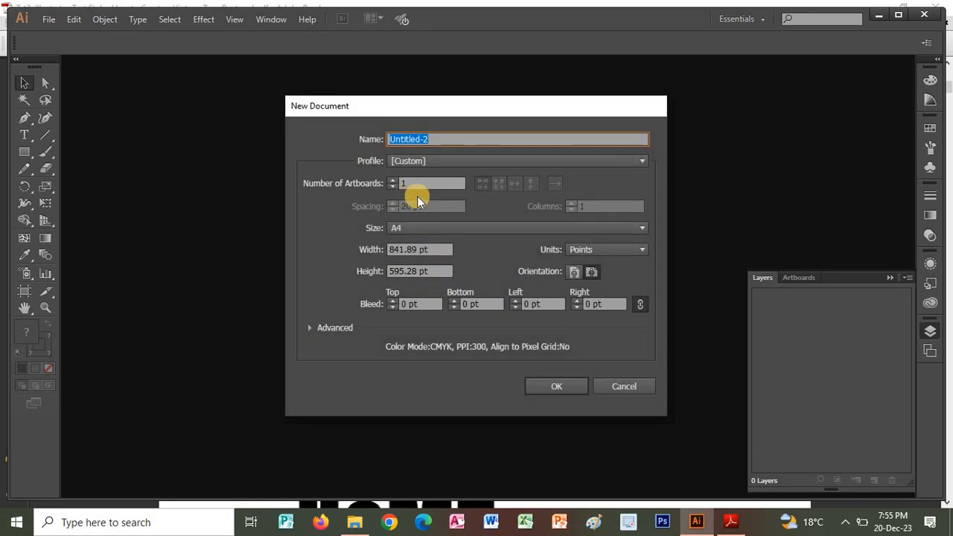
{"action": "left_click", "coordinate": [591, 271]}
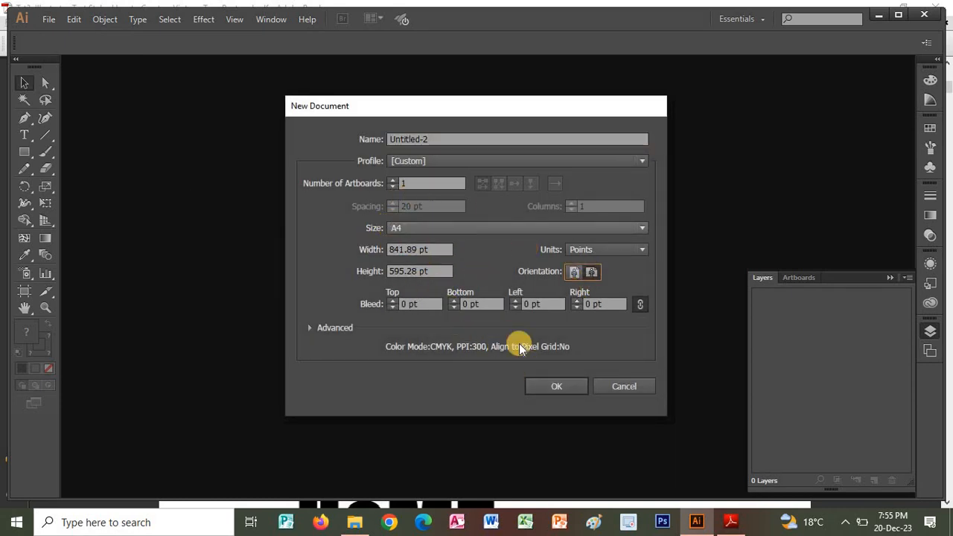
{"action": "left_click", "coordinate": [558, 387]}
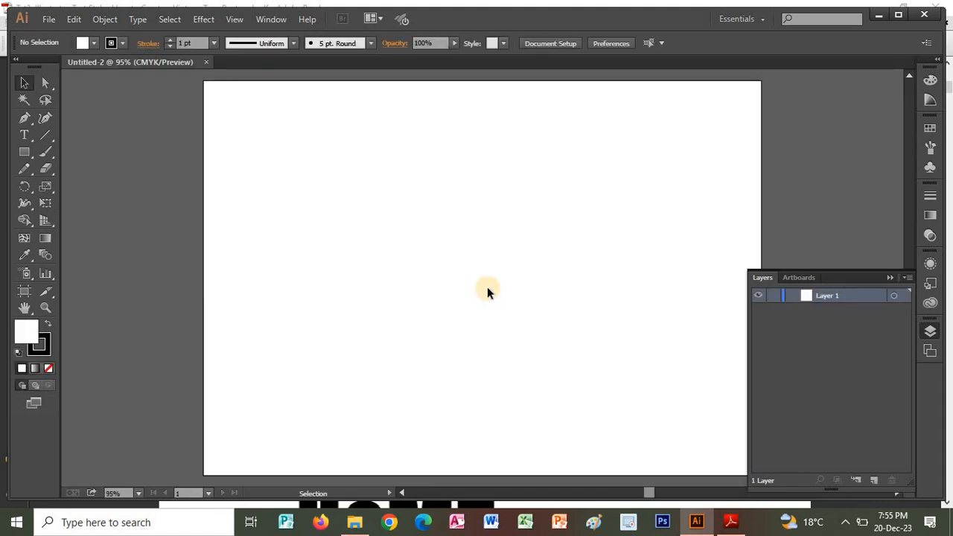
Add the point text "HOME" on the blank artboard with the Type tool.
{"action": "left_click", "coordinate": [25, 137]}
{"action": "left_click", "coordinate": [406, 264]}
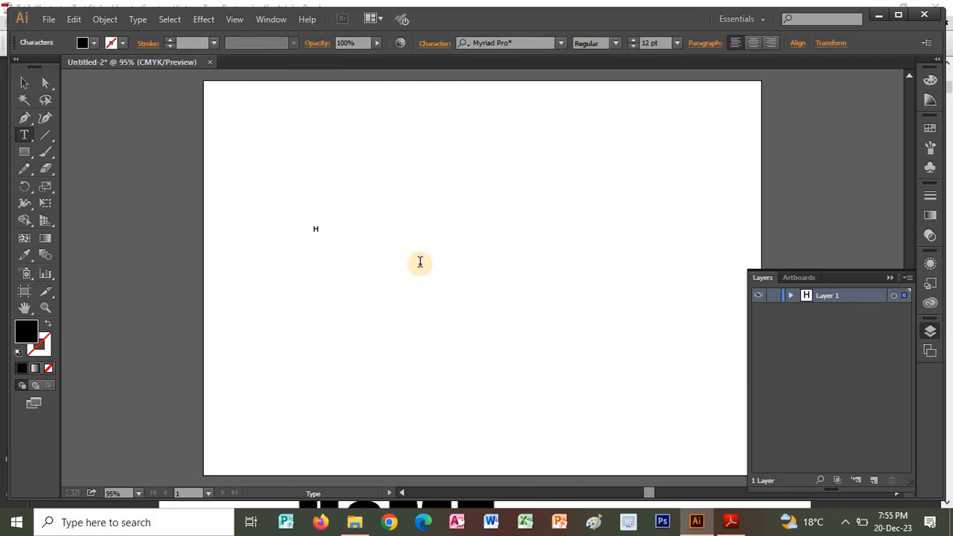
{"action": "type", "text": "HOM"}
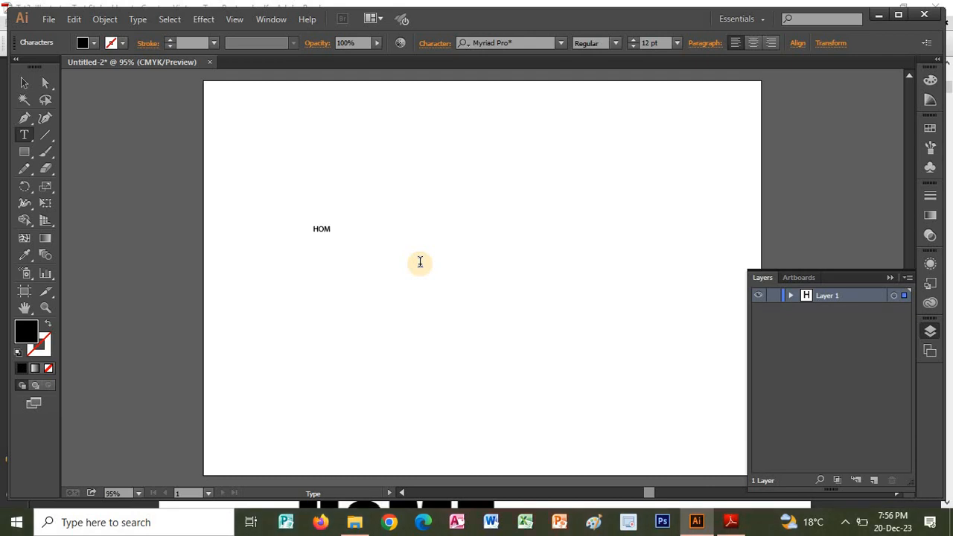
{"action": "type", "text": "E"}
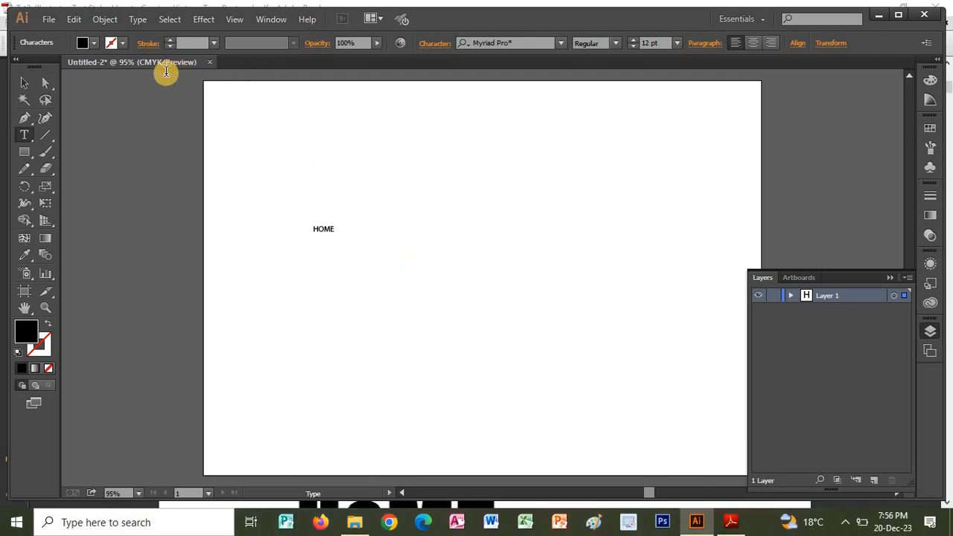
Select the HOME text as an object and enlarge its font size to 151 pt.
{"action": "left_click", "coordinate": [22, 88]}
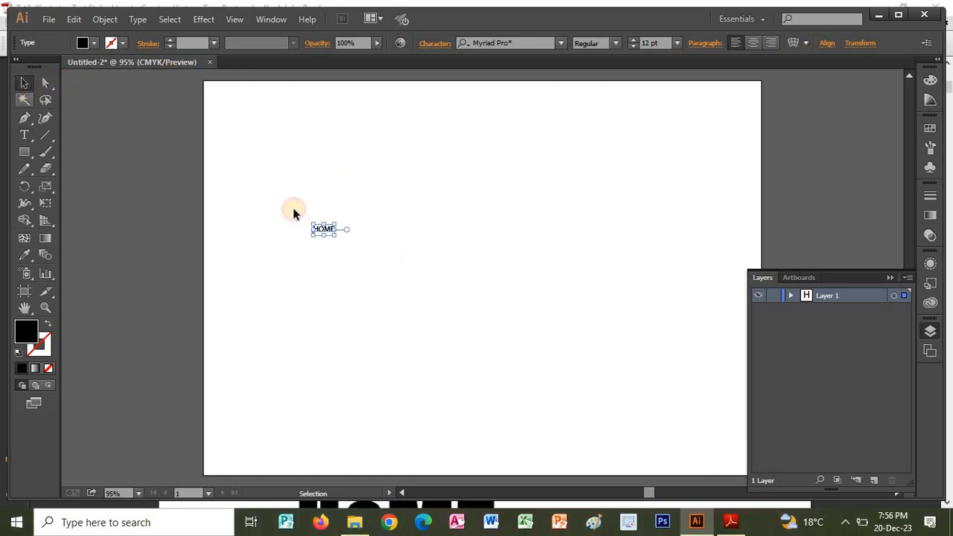
{"action": "left_click", "coordinate": [633, 42]}
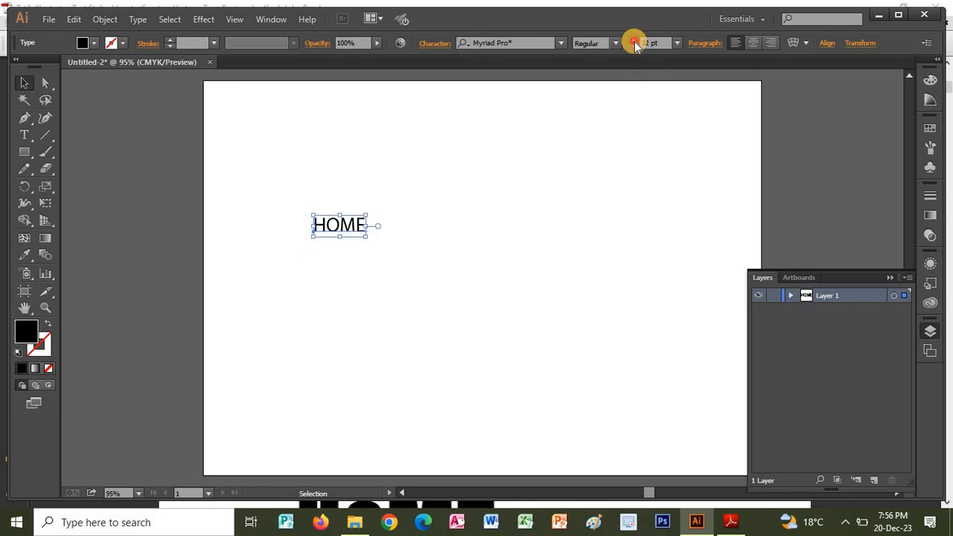
{"action": "left_click_drag", "start_coordinate": [634, 42], "coordinate": [633, 42]}
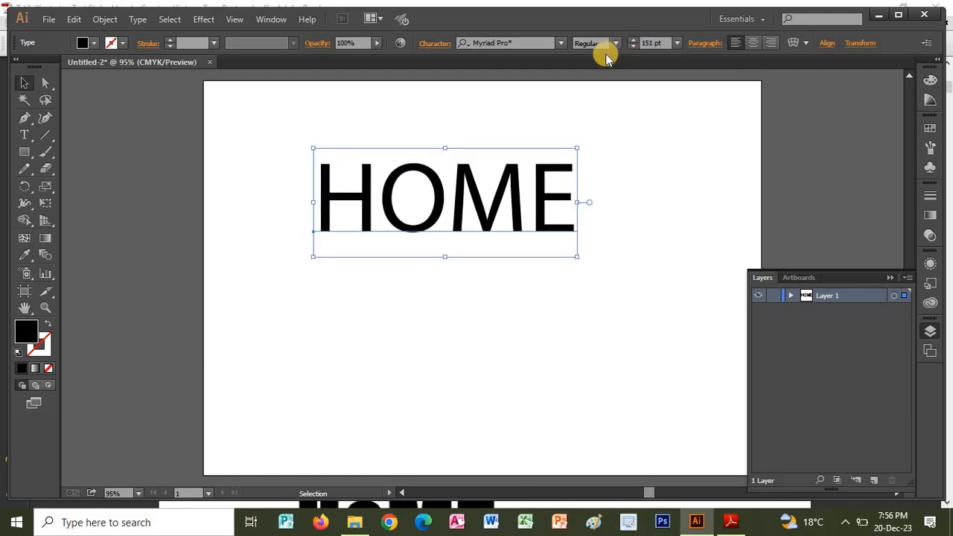
Check the typeface recommendation in the PDF tutorial and set the HOME text in Illustrator to SansSerif Bold.
{"action": "key", "text": "alt+Tab"}
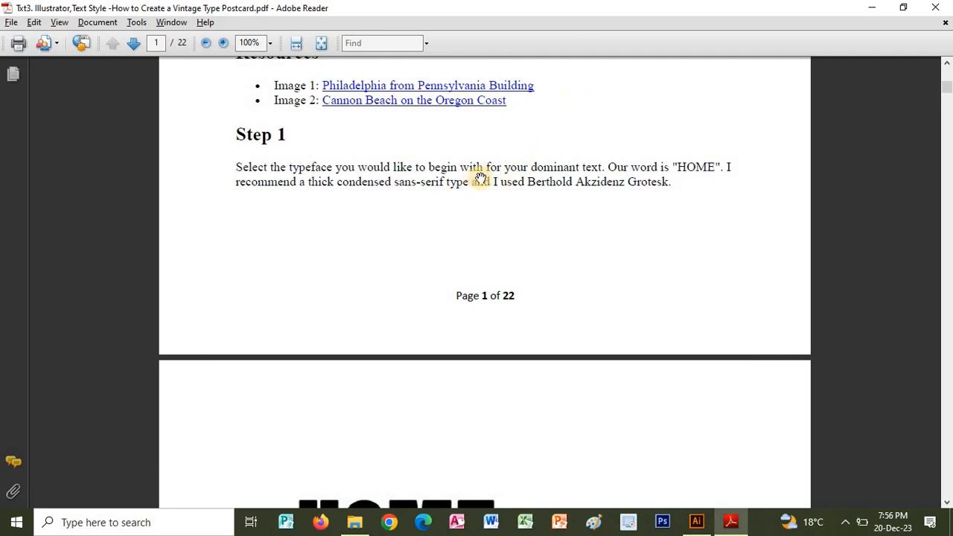
{"action": "key", "text": "alt+Tab"}
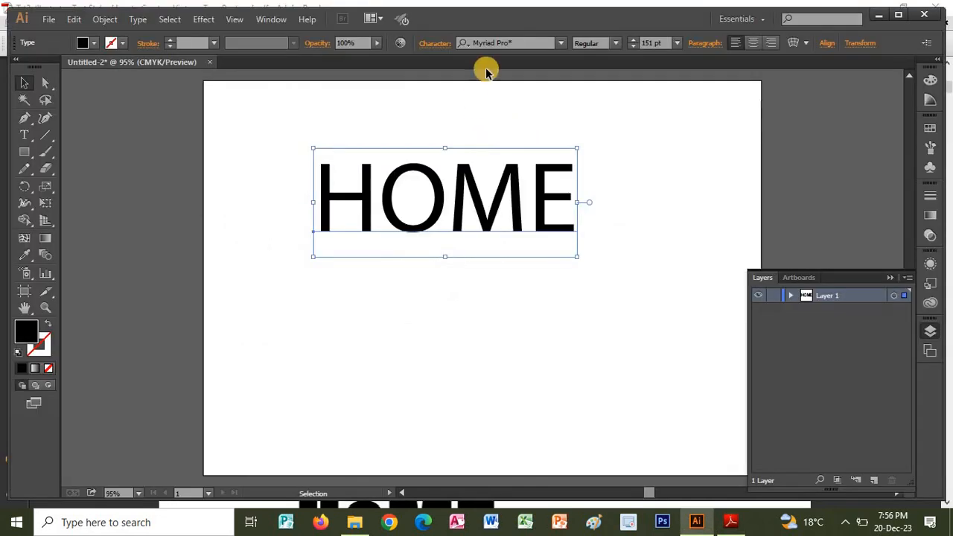
{"action": "left_click", "coordinate": [490, 43]}
{"action": "type", "text": "SA"}
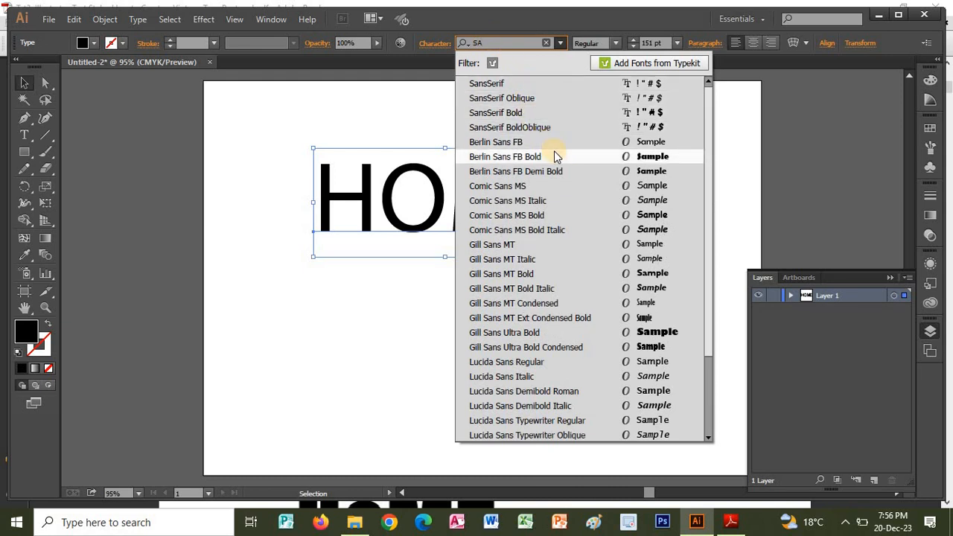
{"action": "left_click", "coordinate": [518, 114]}
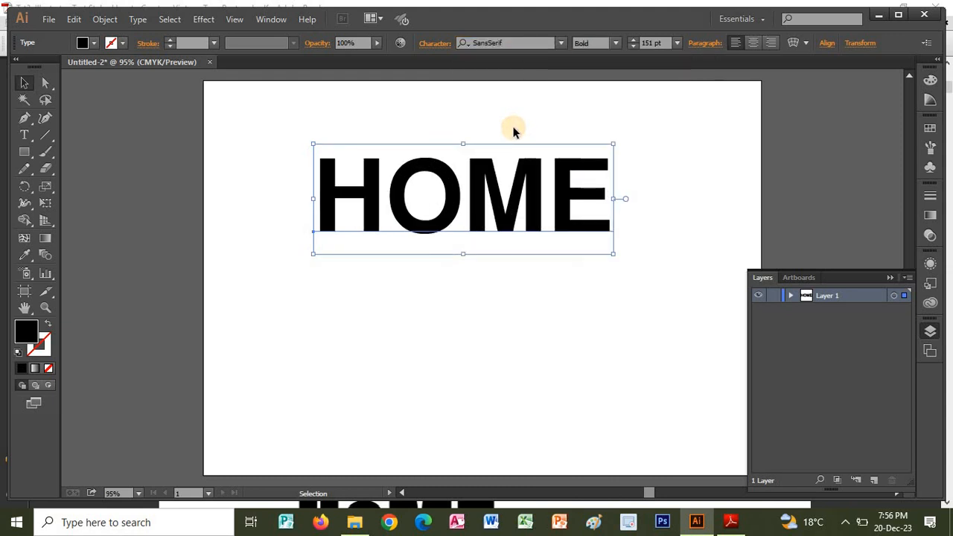
Change the HOME text's font to Berlin Sans FB Demi Bold.
{"action": "left_click", "coordinate": [510, 43]}
{"action": "type", "text": "SAN"}
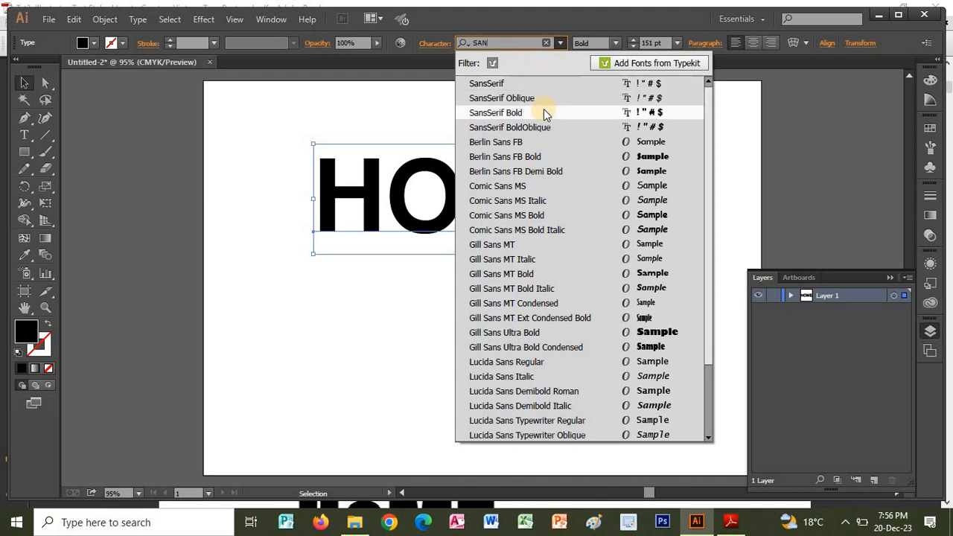
{"action": "left_click", "coordinate": [548, 172]}
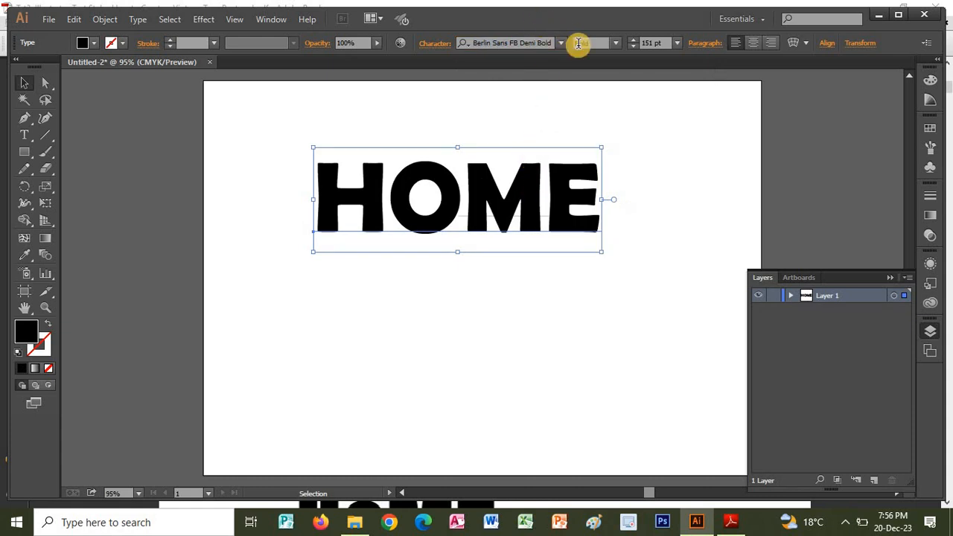
Enlarge the HOME text to 235 pt and move it to the horizontal middle of the artboard's lower half.
{"action": "left_click", "coordinate": [634, 41]}
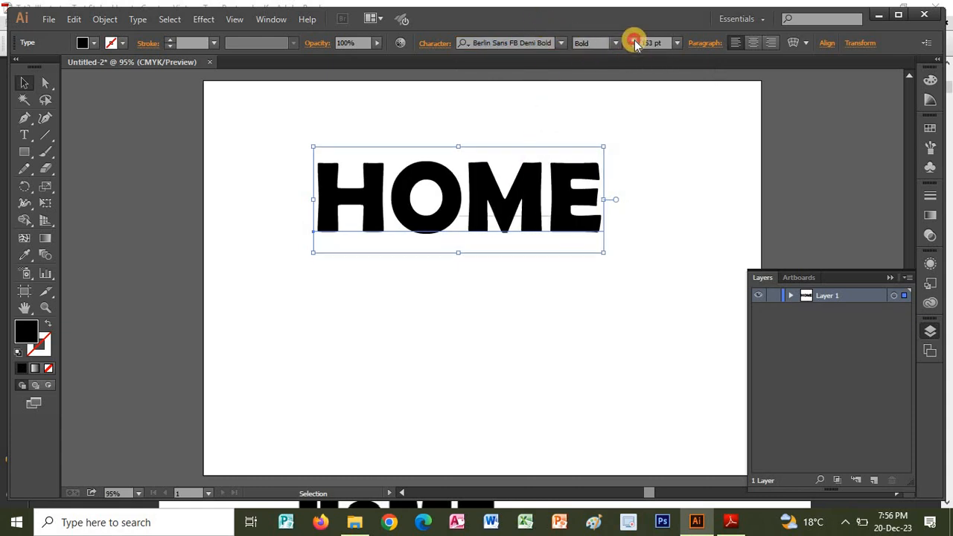
{"action": "left_click", "coordinate": [634, 41]}
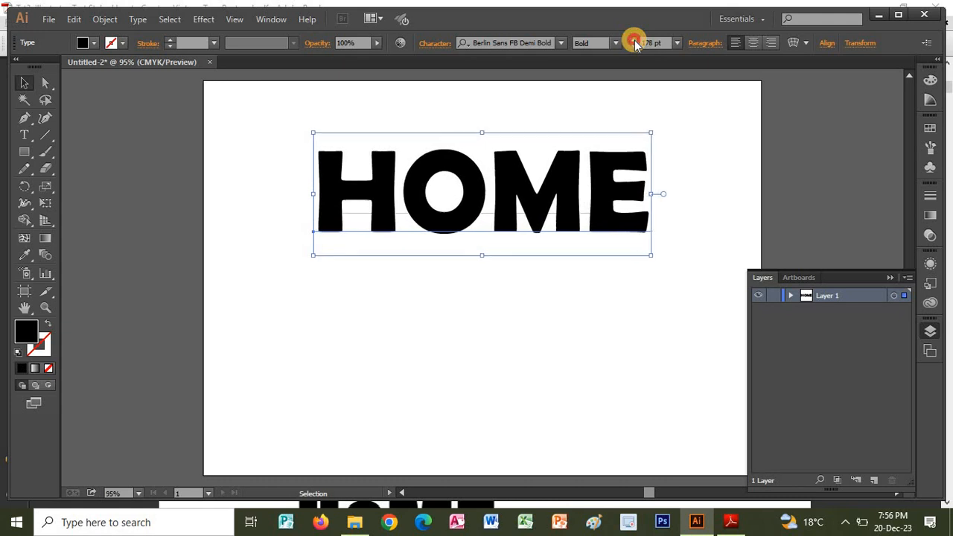
{"action": "left_click", "coordinate": [635, 41]}
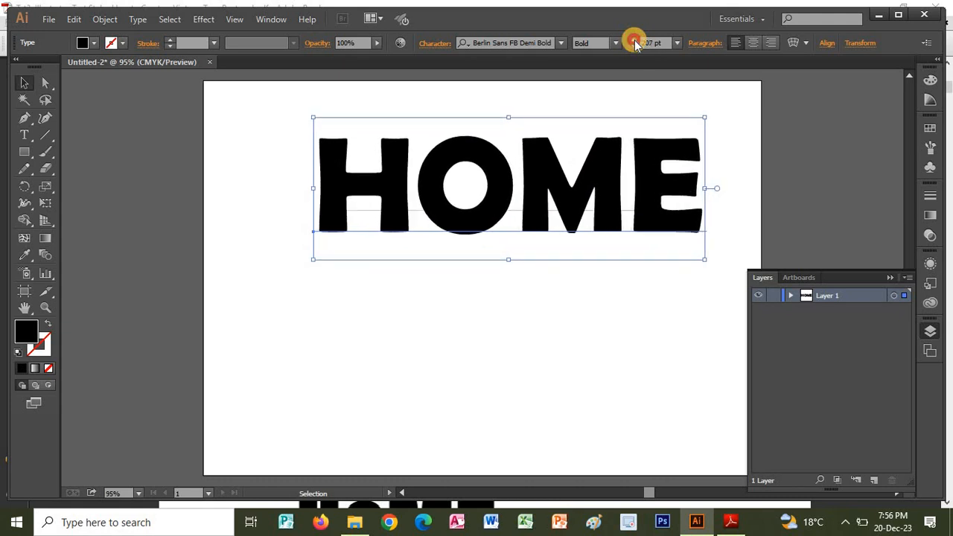
{"action": "left_click", "coordinate": [634, 41]}
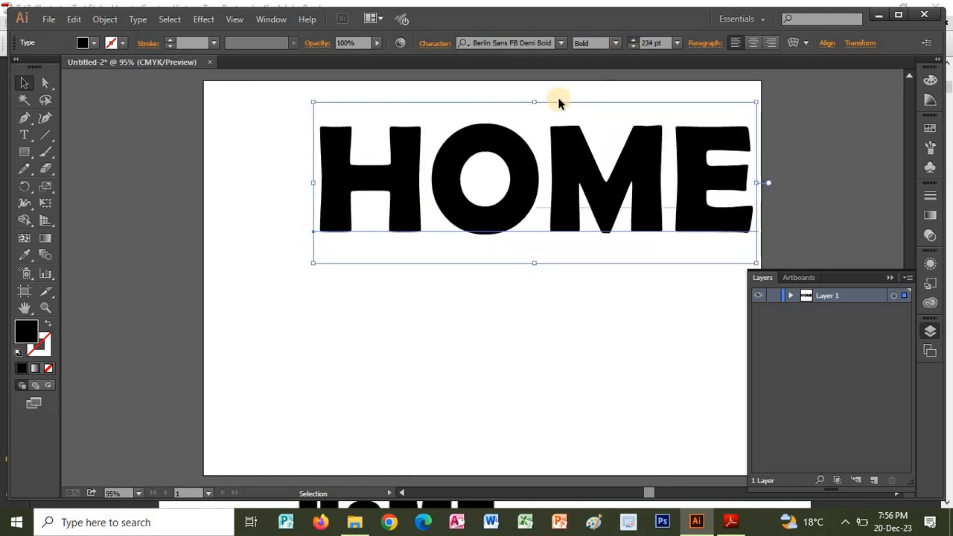
{"action": "left_click_drag", "start_coordinate": [505, 162], "coordinate": [448, 297]}
Consult Step 1b of the PDF tutorial in Adobe Reader and convert the HOME text in Illustrator to outlines.
{"action": "key", "text": "alt+Tab"}
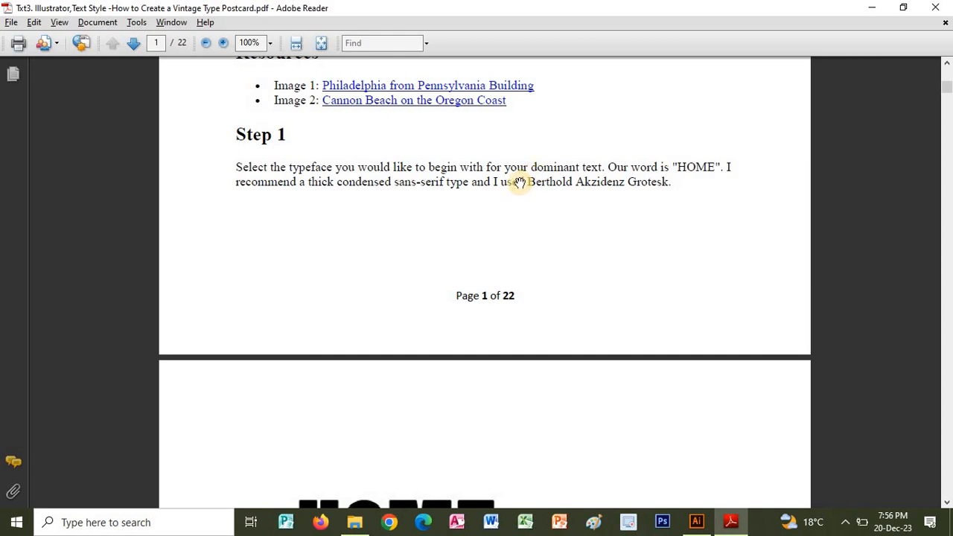
{"action": "scroll", "coordinate": [521, 164], "scroll_direction": "down", "scroll_amount": 3}
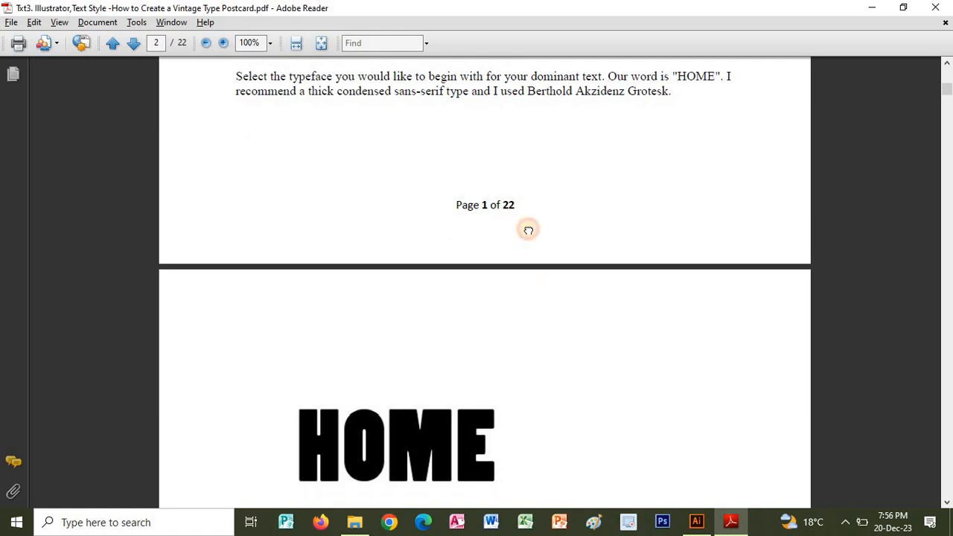
{"action": "scroll", "coordinate": [528, 231], "scroll_direction": "down", "scroll_amount": 9}
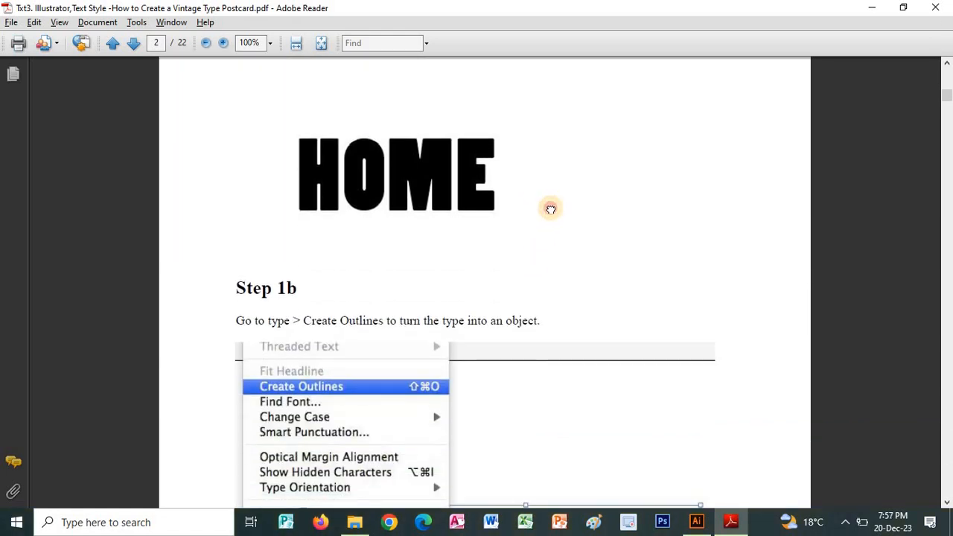
{"action": "scroll", "coordinate": [491, 194], "scroll_direction": "down", "scroll_amount": 3}
{"action": "key", "text": "alt+Tab"}
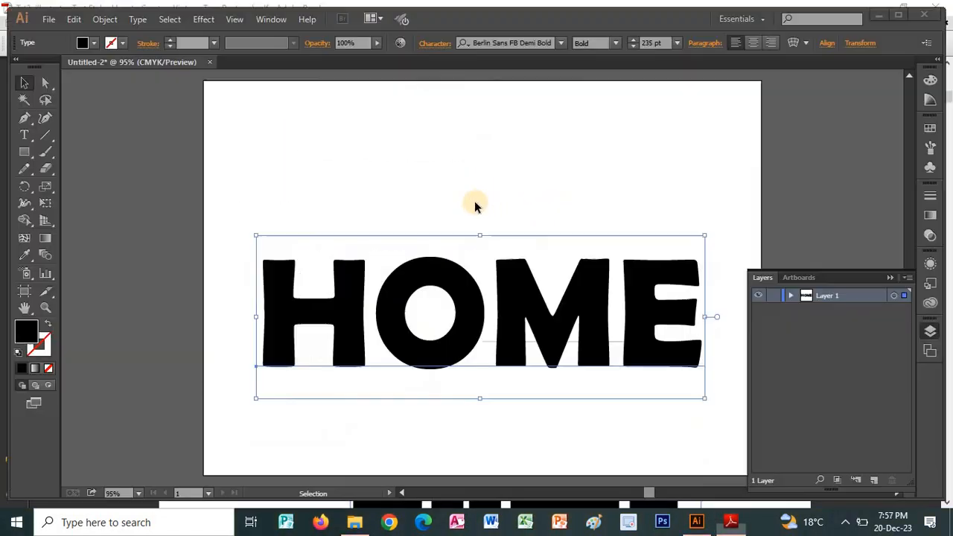
{"action": "right_click", "coordinate": [440, 262]}
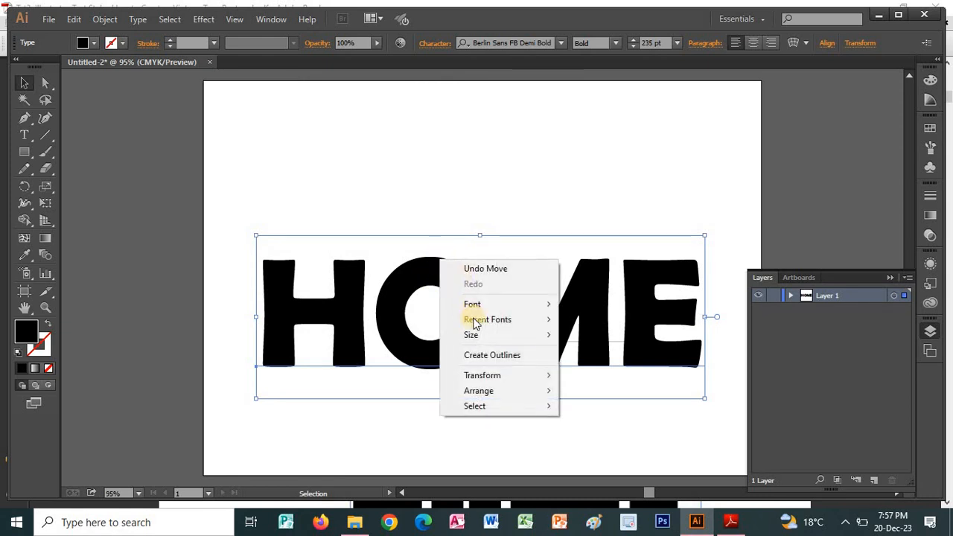
{"action": "left_click", "coordinate": [483, 356]}
Consult Step 1c of the PDF tutorial in Adobe Reader and apply a horizontal Rise warp with 14% bend to the HOME outlines in Illustrator.
{"action": "key", "text": "alt+Tab"}
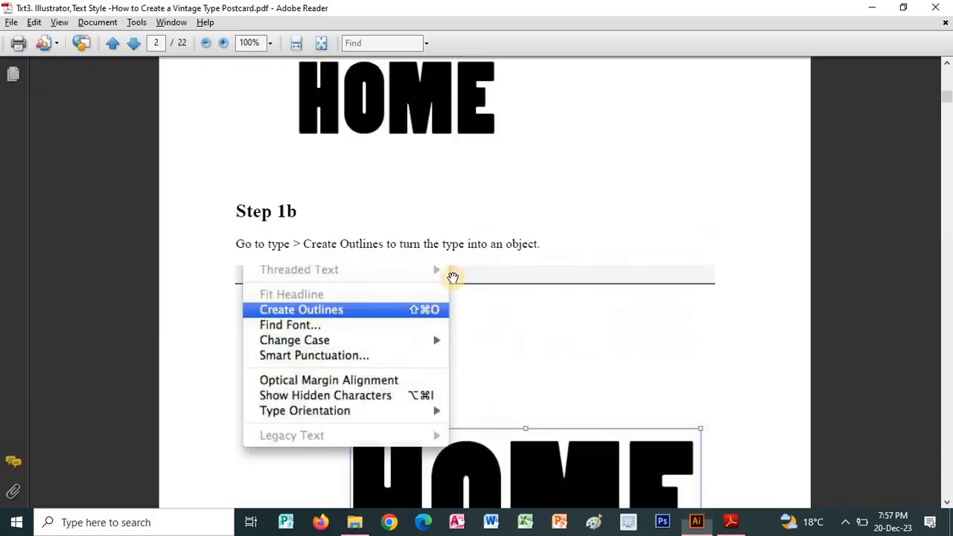
{"action": "scroll", "coordinate": [500, 261], "scroll_direction": "down", "scroll_amount": 1}
{"action": "scroll", "coordinate": [500, 261], "scroll_direction": "down", "scroll_amount": 3}
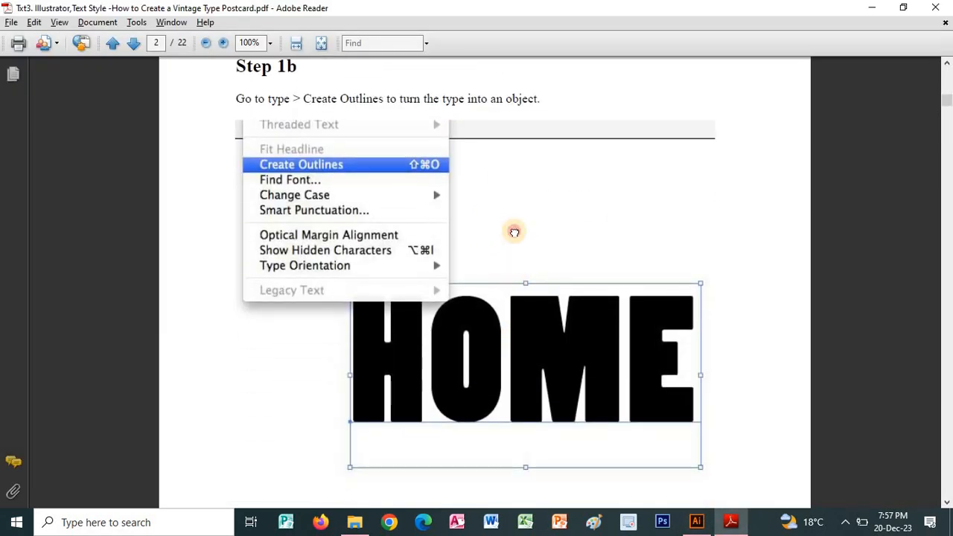
{"action": "scroll", "coordinate": [513, 230], "scroll_direction": "down", "scroll_amount": 6}
{"action": "scroll", "coordinate": [520, 200], "scroll_direction": "down", "scroll_amount": 9}
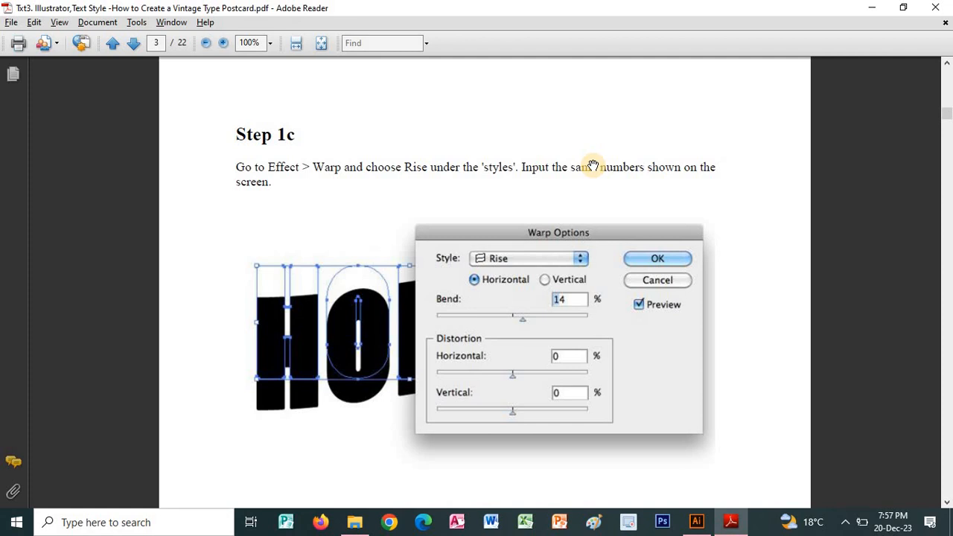
{"action": "key", "text": "alt+Tab"}
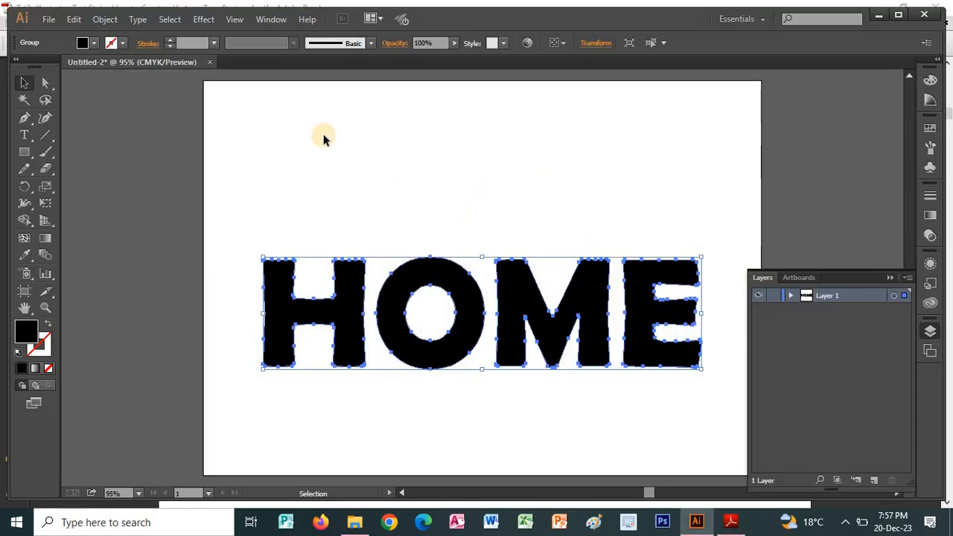
{"action": "left_click", "coordinate": [205, 22]}
{"action": "mouse_move", "coordinate": [308, 208]}
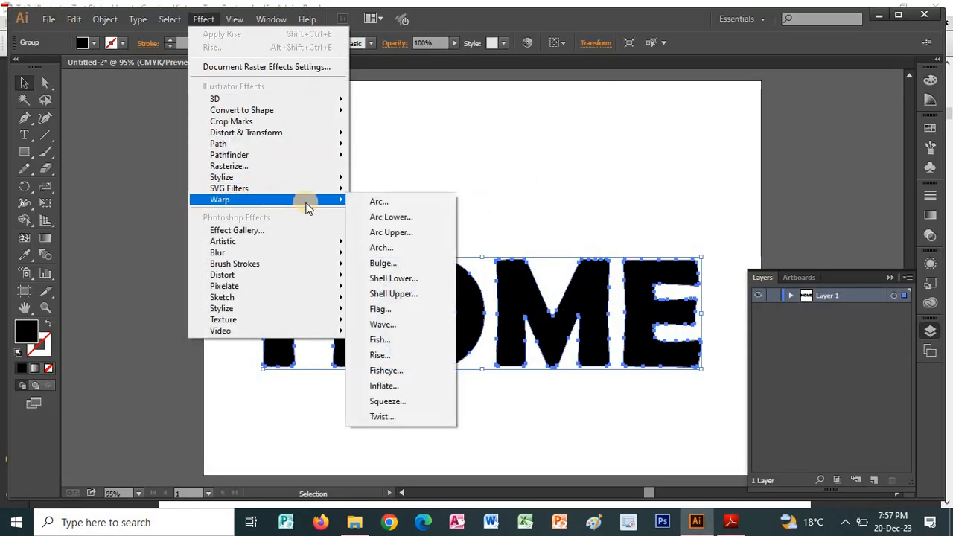
{"action": "left_click", "coordinate": [381, 355]}
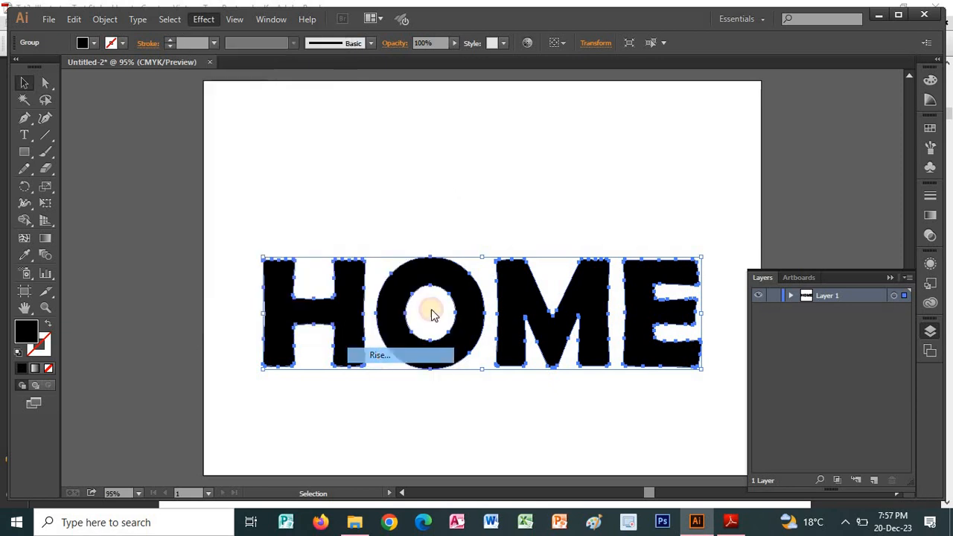
{"action": "key", "text": "alt+Tab"}
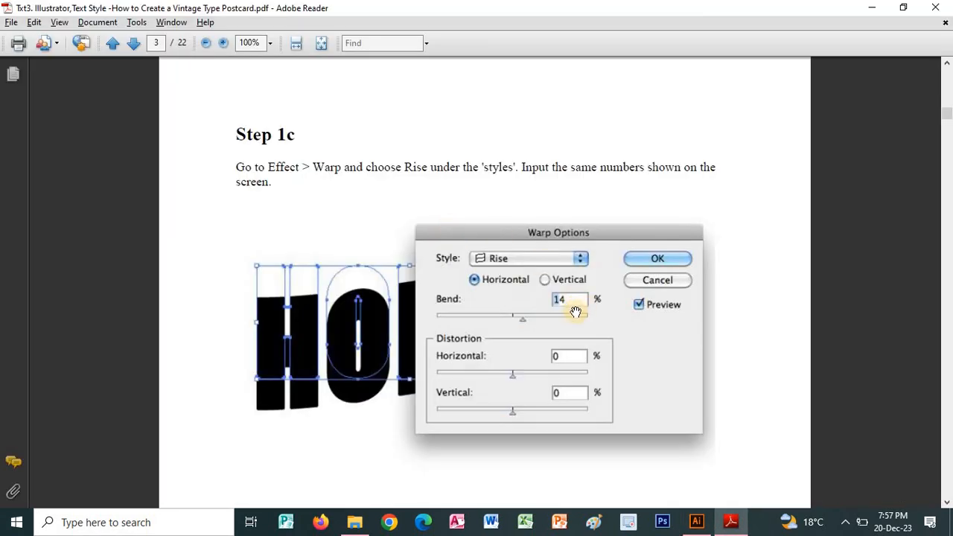
{"action": "key", "text": "alt+Tab"}
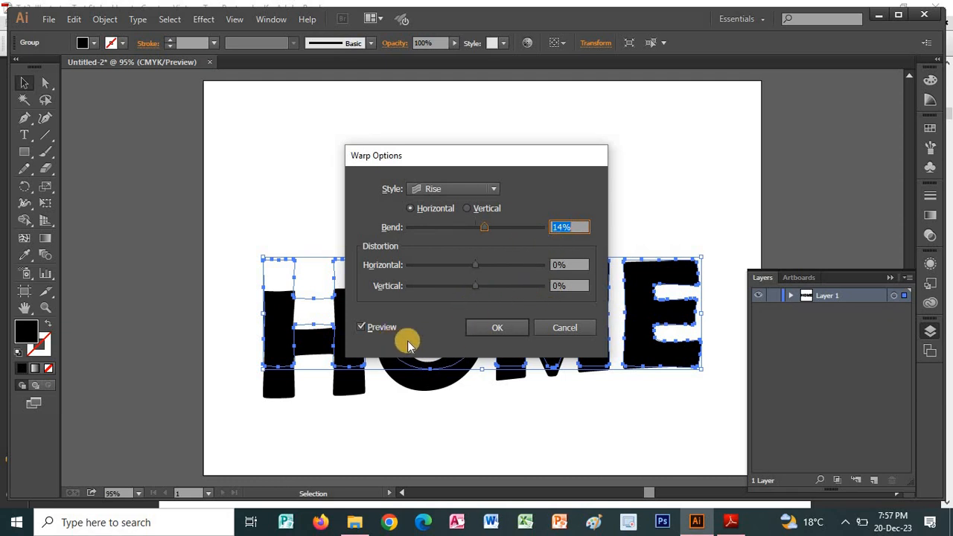
{"action": "left_click", "coordinate": [488, 335]}
Consult Step 1d of the PDF tutorial in Adobe Reader and expand the appearance of the warped HOME lettering in Illustrator.
{"action": "key", "text": "alt+Tab"}
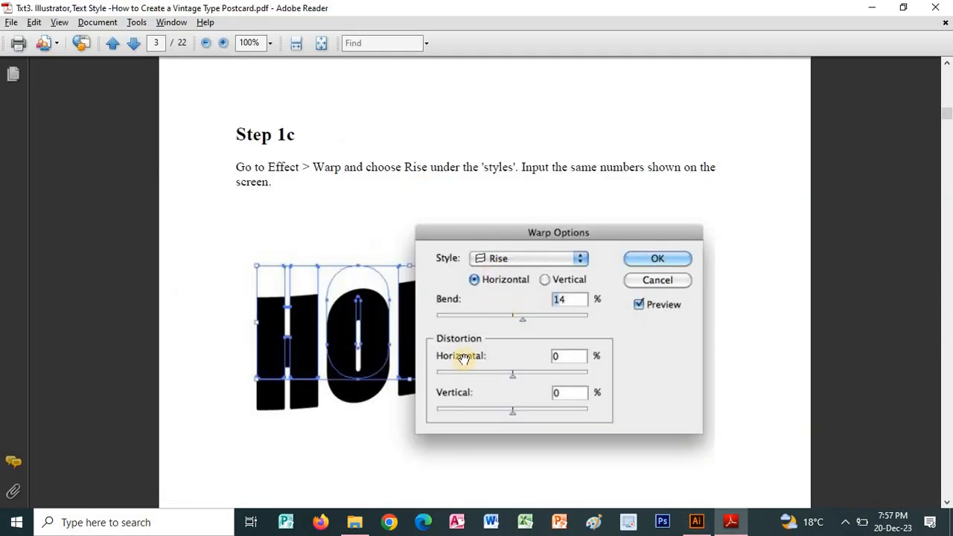
{"action": "scroll", "coordinate": [459, 127], "scroll_direction": "down", "scroll_amount": 10}
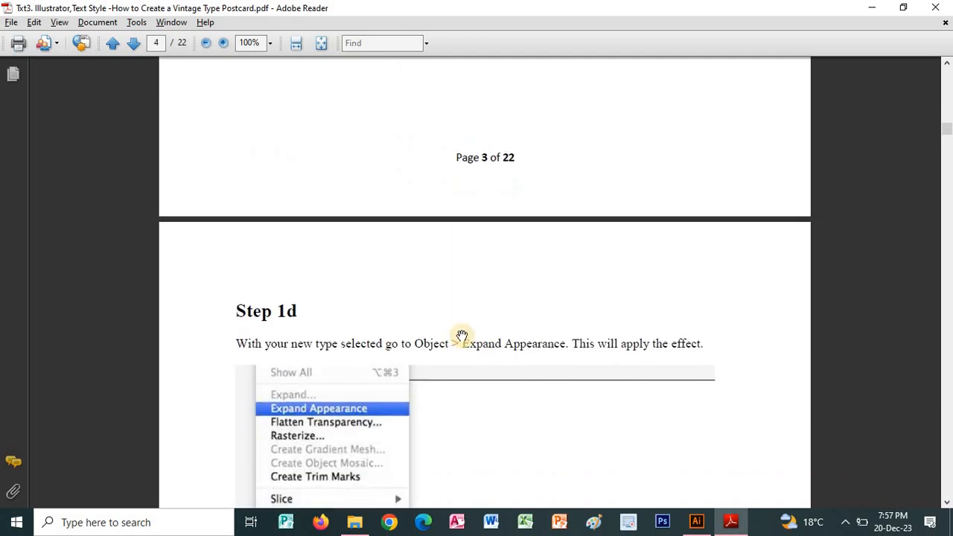
{"action": "scroll", "coordinate": [462, 243], "scroll_direction": "down", "scroll_amount": 2}
{"action": "left_click_drag", "start_coordinate": [459, 243], "coordinate": [441, 209]}
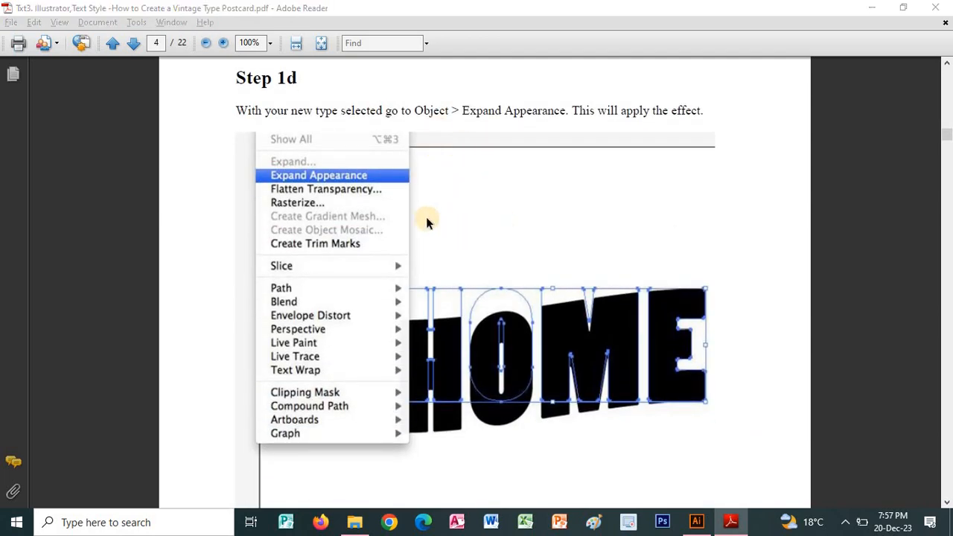
{"action": "key", "text": "alt+Tab"}
{"action": "left_click", "coordinate": [105, 19]}
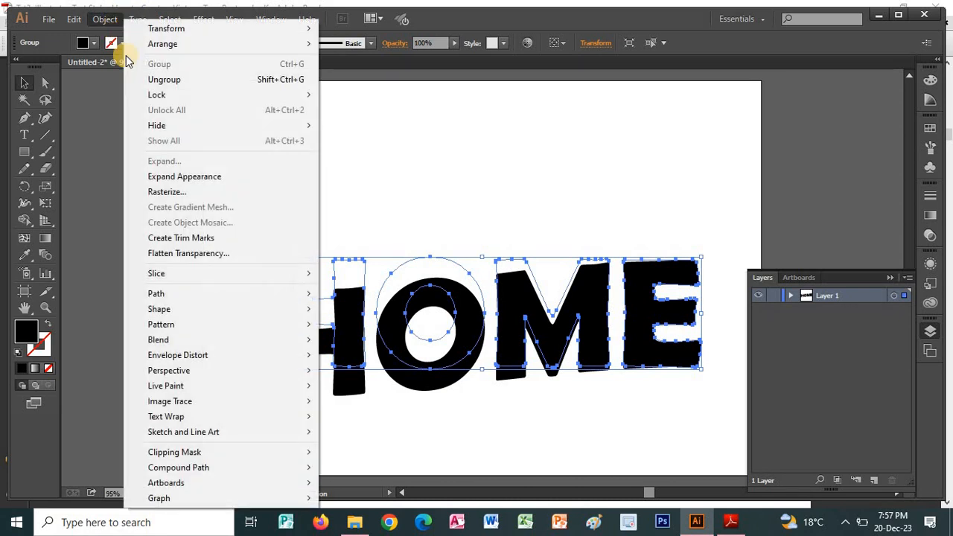
{"action": "left_click", "coordinate": [165, 179]}
Consult Step 1e of the PDF tutorial in Adobe Reader and duplicate Layer 1 with the HOME lettering in Illustrator.
{"action": "key", "text": "alt+Tab"}
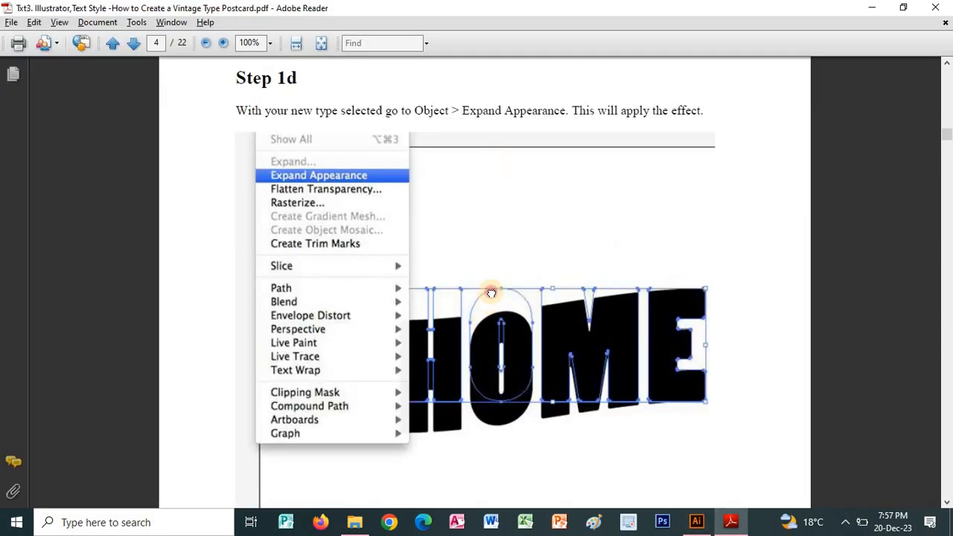
{"action": "scroll", "coordinate": [518, 280], "scroll_direction": "down", "scroll_amount": 3}
{"action": "scroll", "coordinate": [519, 280], "scroll_direction": "down", "scroll_amount": 10}
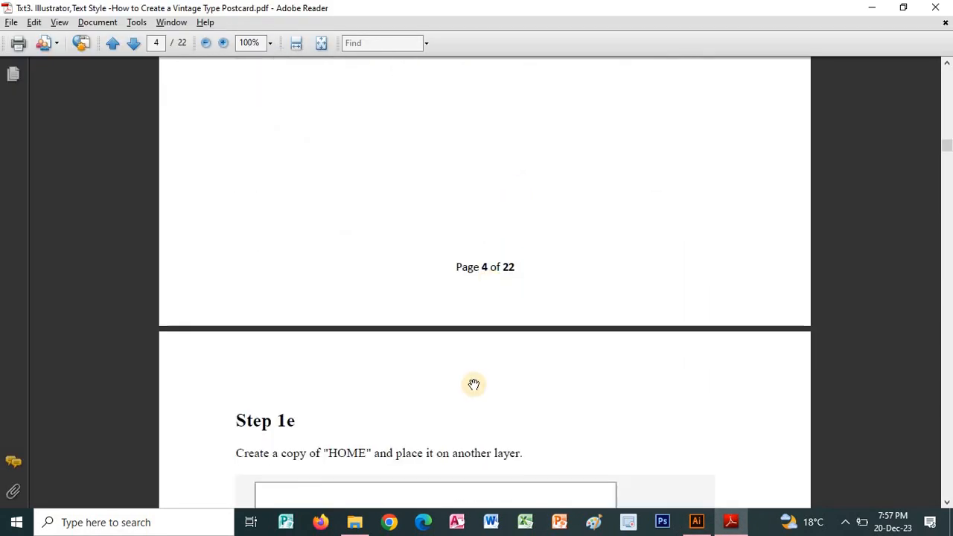
{"action": "scroll", "coordinate": [509, 166], "scroll_direction": "down", "scroll_amount": 5}
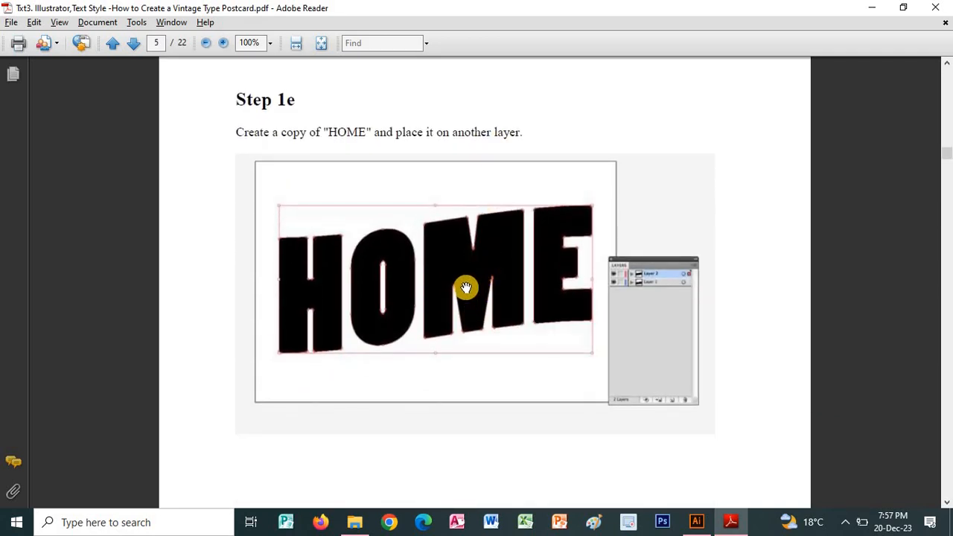
{"action": "key", "text": "alt+Tab"}
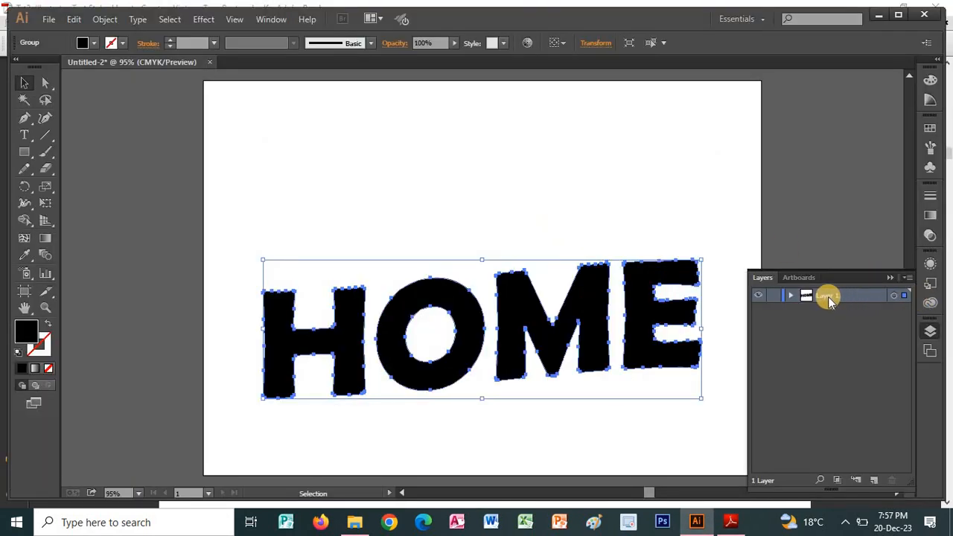
{"action": "left_click_drag", "start_coordinate": [828, 296], "coordinate": [875, 482]}
Read Step 2 of the PDF tutorial in Adobe Reader for the 3D Extrude & Bevel settings and return to Illustrator.
{"action": "key", "text": "alt+Tab"}
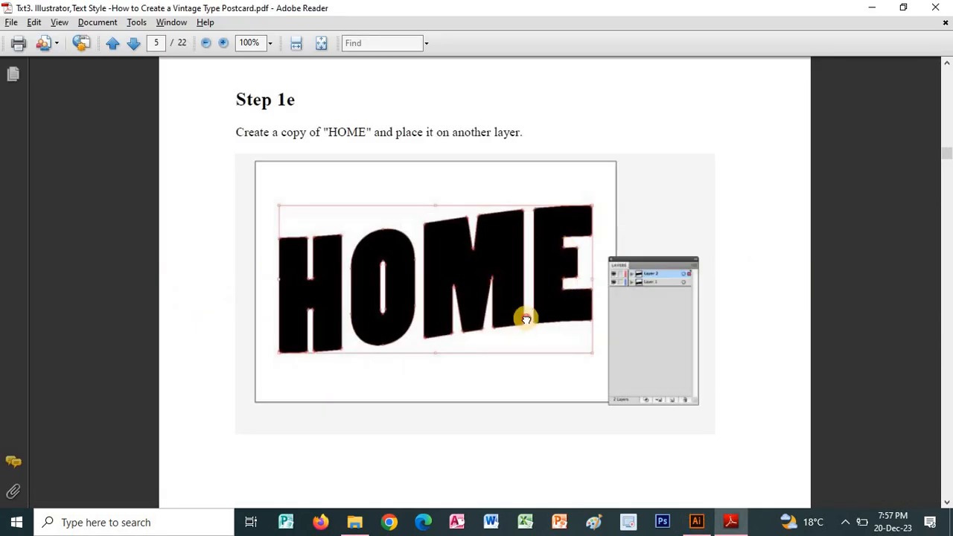
{"action": "scroll", "coordinate": [525, 319], "scroll_direction": "down", "scroll_amount": 10}
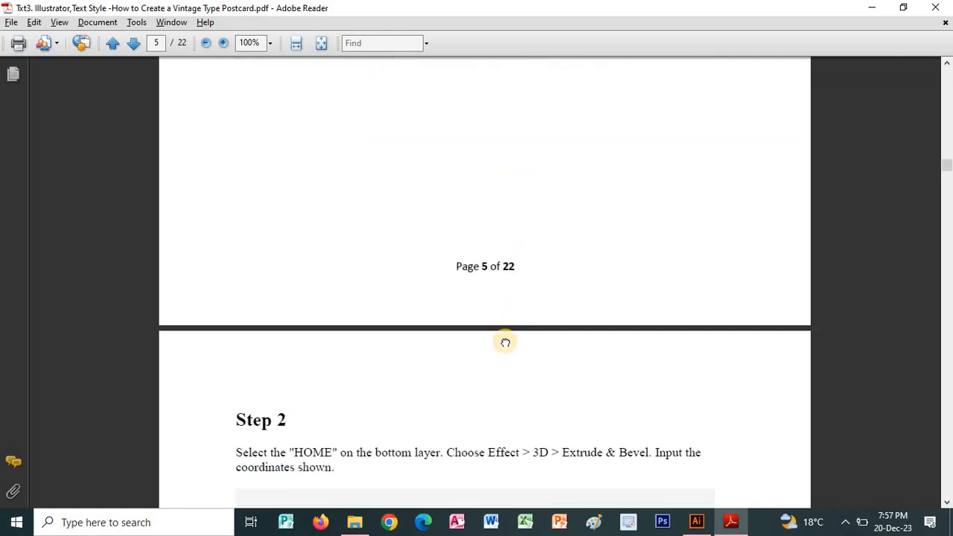
{"action": "scroll", "coordinate": [505, 342], "scroll_direction": "down", "scroll_amount": 8}
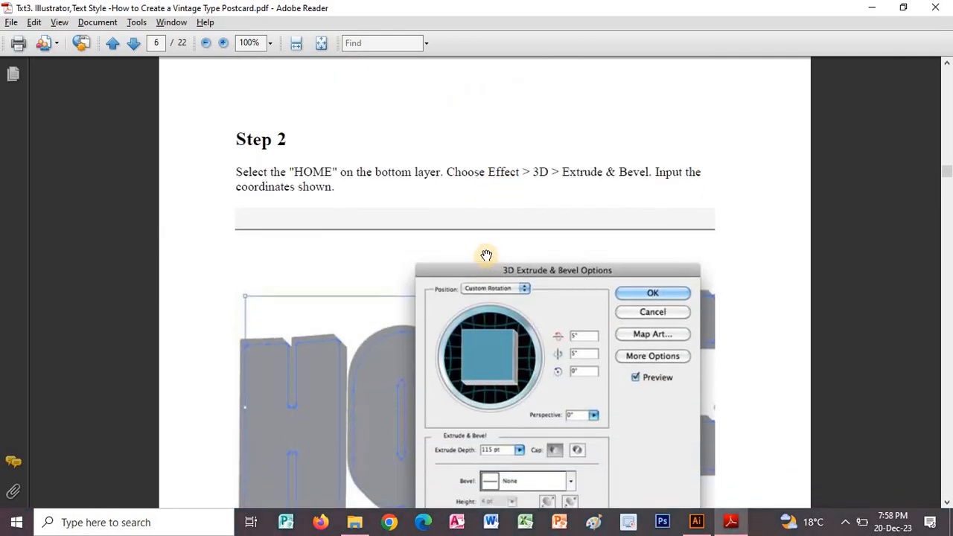
{"action": "scroll", "coordinate": [486, 255], "scroll_direction": "down", "scroll_amount": 1}
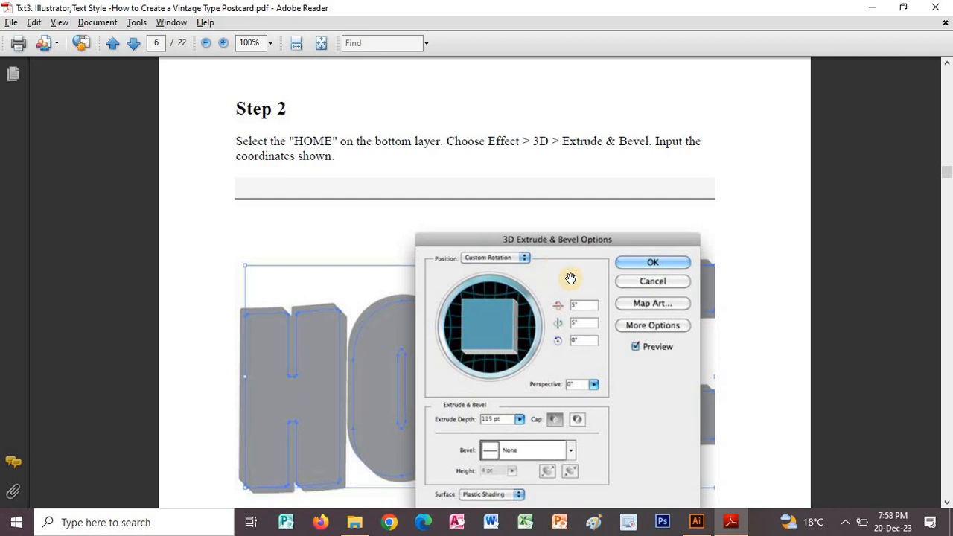
{"action": "scroll", "coordinate": [570, 280], "scroll_direction": "down", "scroll_amount": 1}
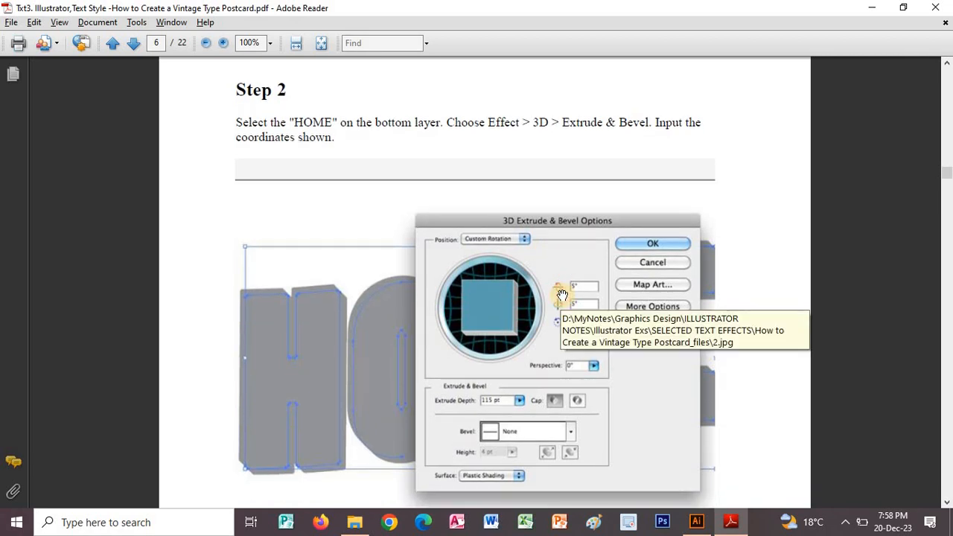
{"action": "key", "text": "alt+Tab"}
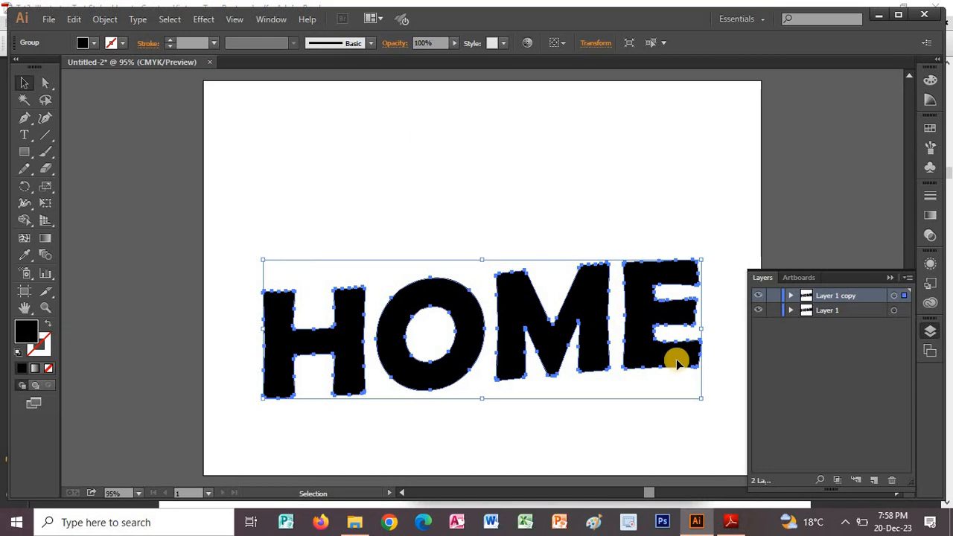
Try to select the HOME lettering on the bottom layer, Layer 1, beneath its duplicate.
{"action": "left_click", "coordinate": [849, 311]}
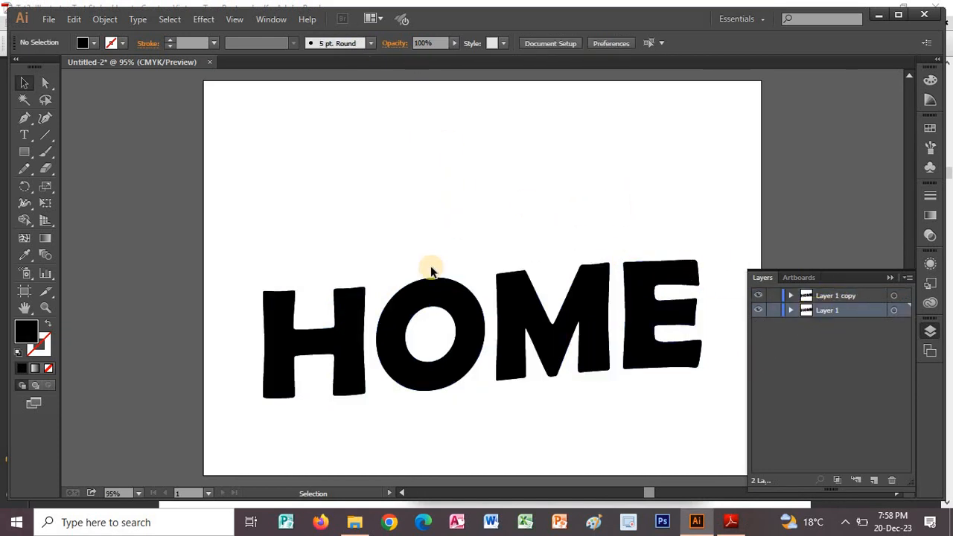
{"action": "left_click", "coordinate": [432, 290]}
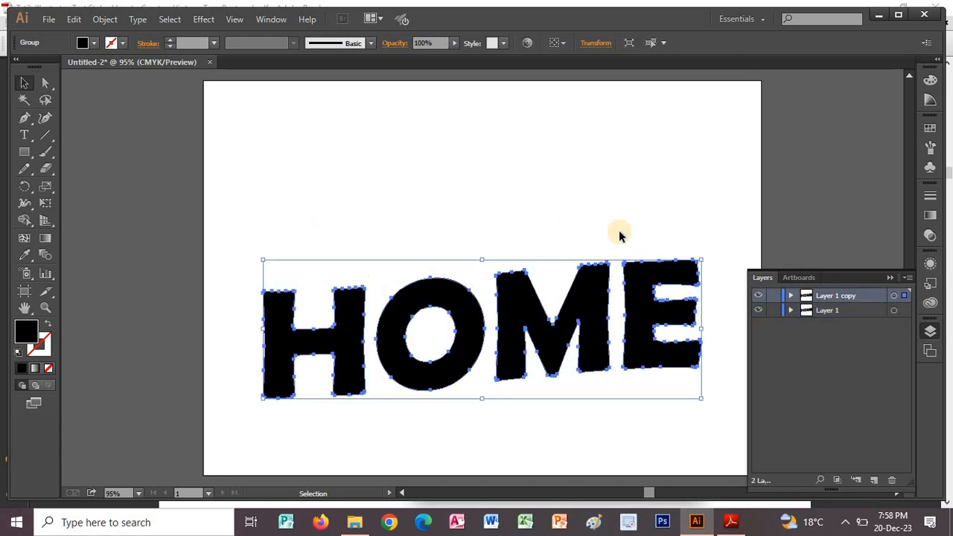
{"action": "left_click", "coordinate": [804, 309]}
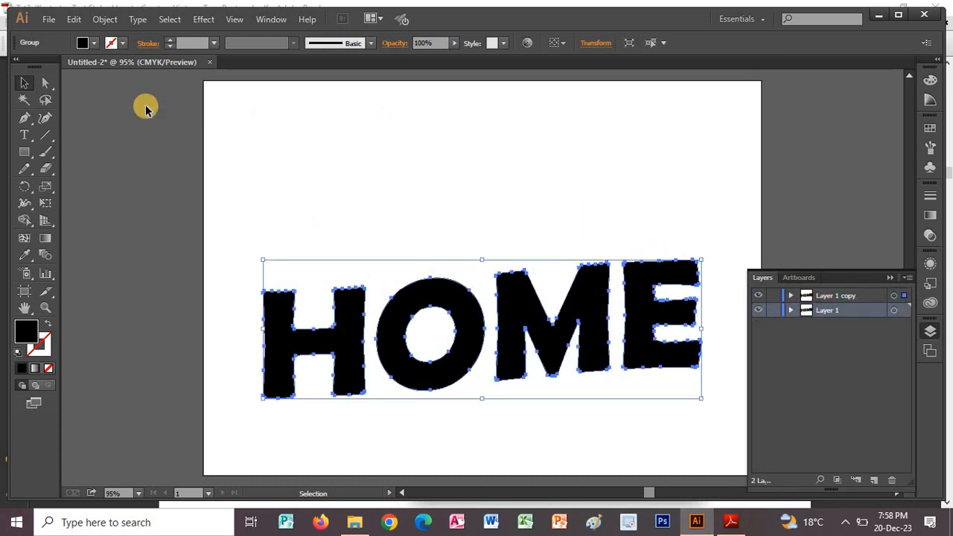
{"action": "left_click", "coordinate": [291, 115]}
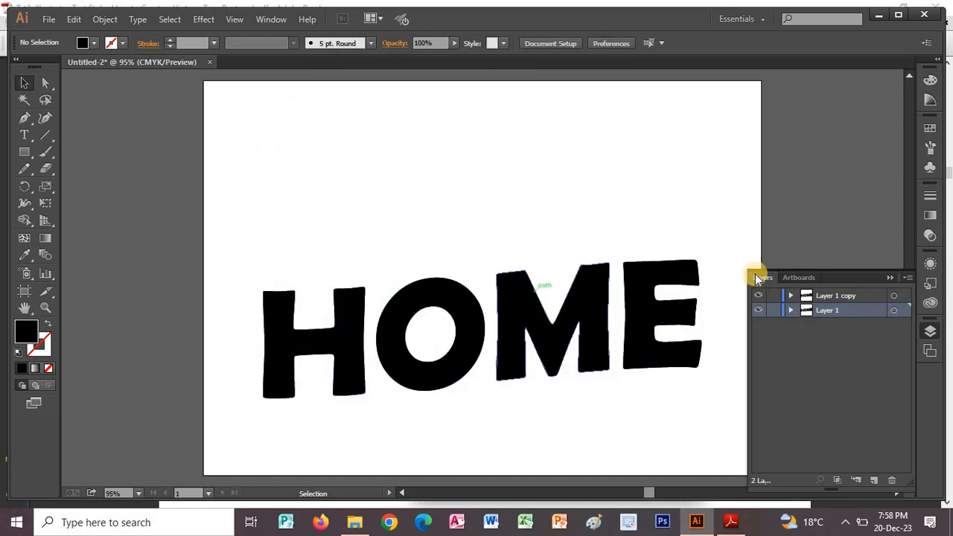
{"action": "left_click", "coordinate": [858, 310]}
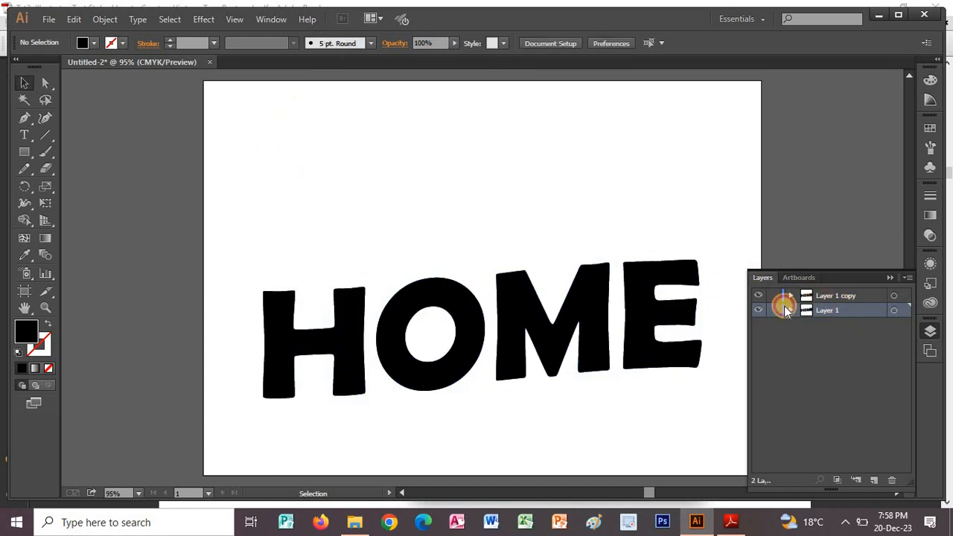
{"action": "left_click", "coordinate": [585, 305]}
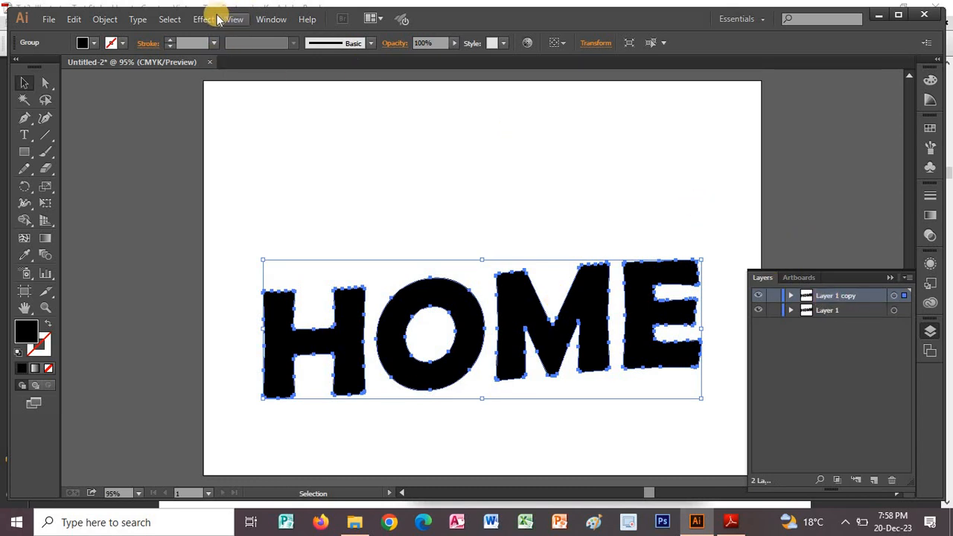
Open the 3D Extrude & Bevel settings for the selected HOME lettering and consult the values in Step 2 of the PDF in Adobe Reader.
{"action": "left_click", "coordinate": [199, 20]}
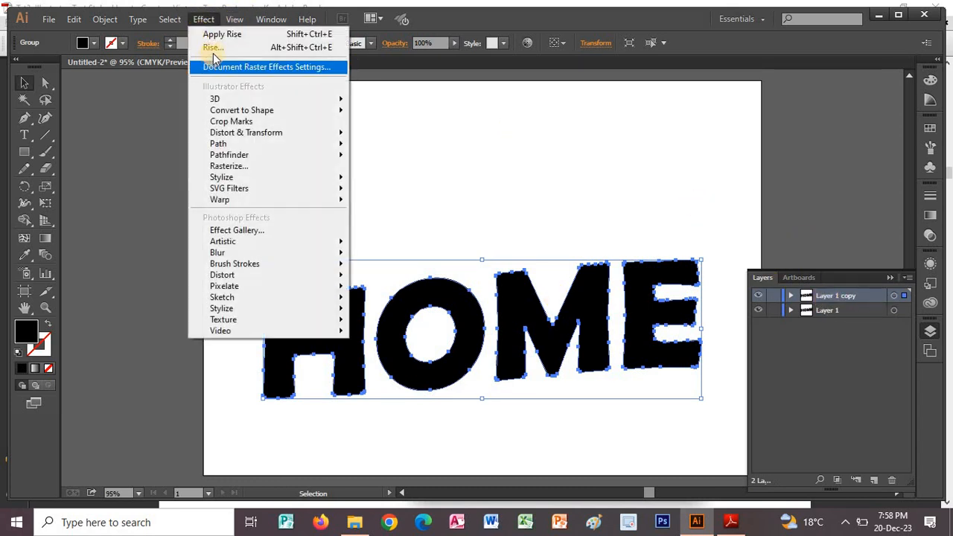
{"action": "mouse_move", "coordinate": [342, 98]}
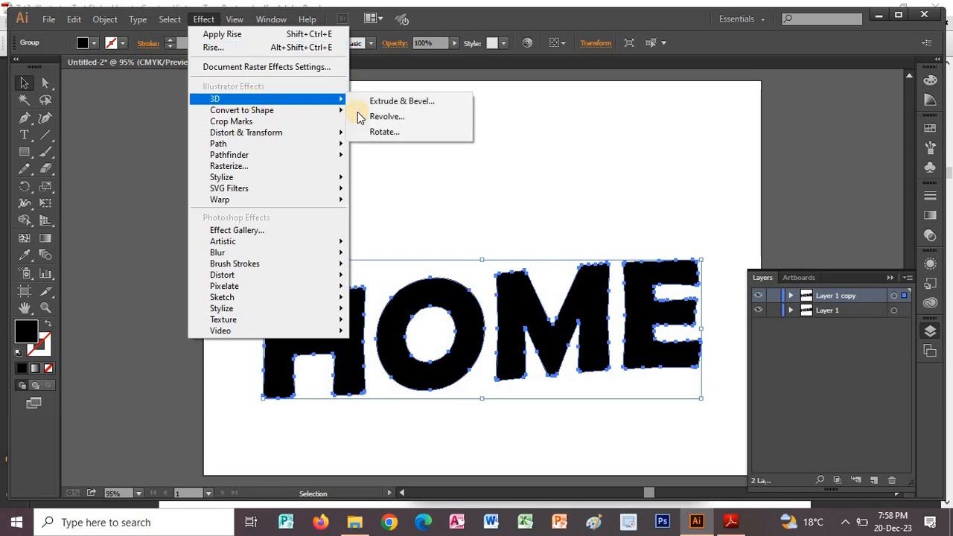
{"action": "left_click", "coordinate": [378, 105]}
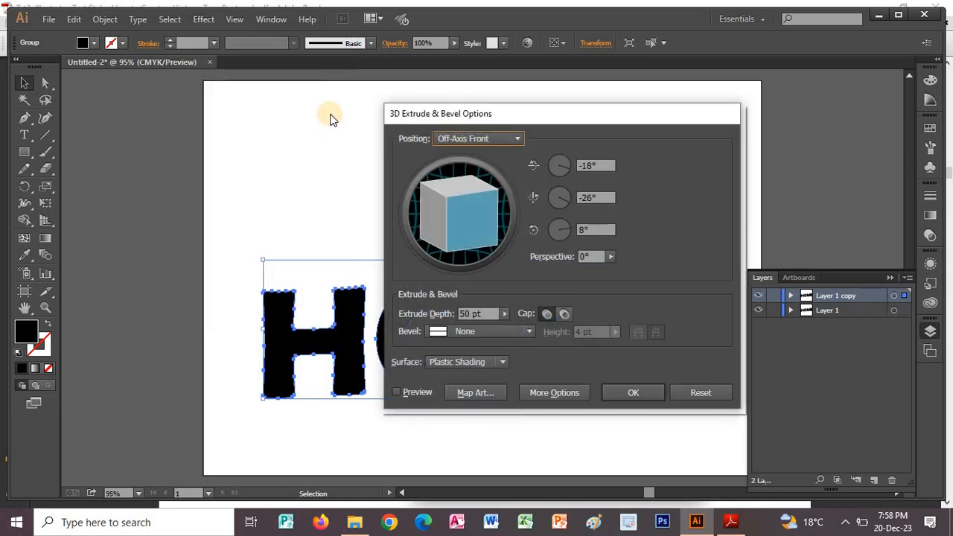
{"action": "key", "text": "alt+Tab"}
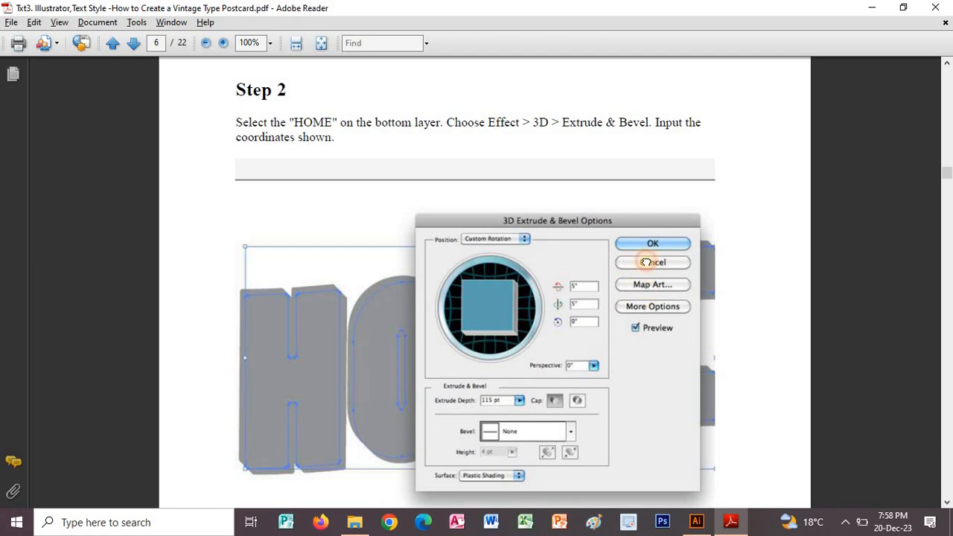
{"action": "scroll", "coordinate": [587, 240], "scroll_direction": "down", "scroll_amount": 2}
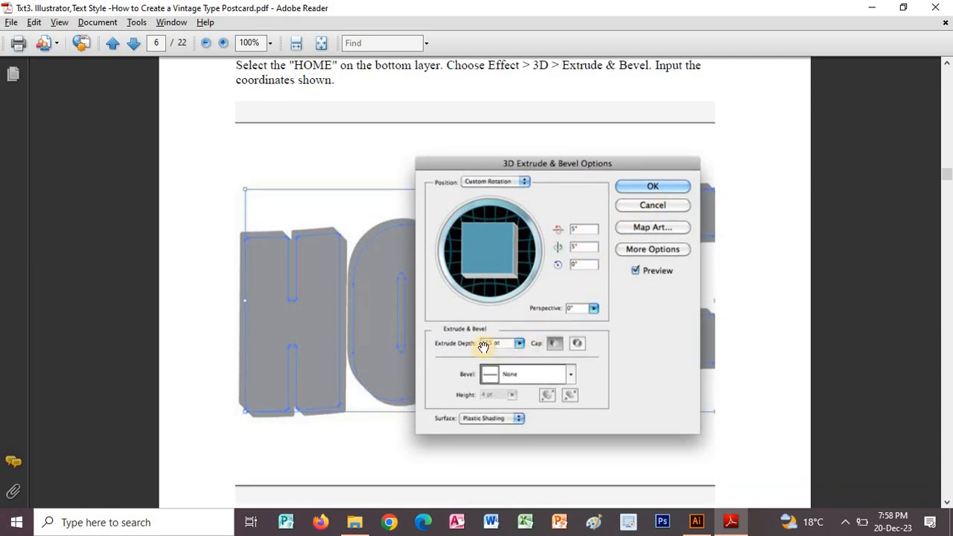
{"action": "key", "text": "alt+Tab"}
Set the extrusion's X, Y and Z rotation to 5°, 5° and 0° and turn on the preview.
{"action": "left_click", "coordinate": [593, 171]}
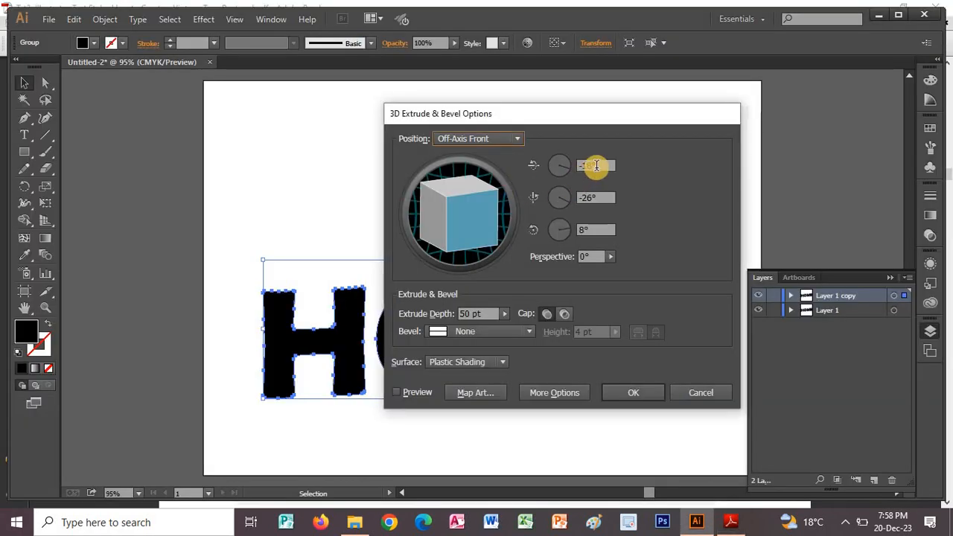
{"action": "type", "text": "5"}
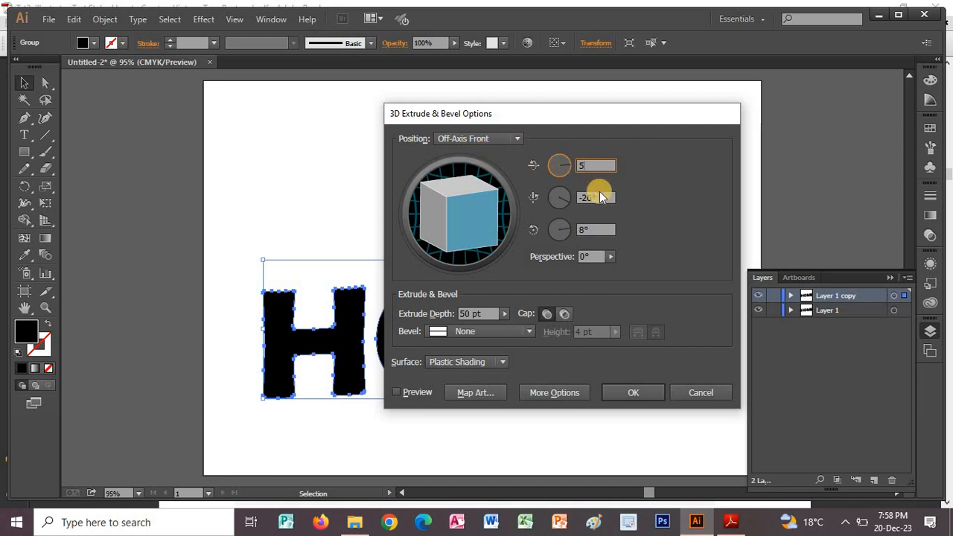
{"action": "left_click", "coordinate": [600, 194]}
{"action": "type", "text": "-5"}
{"action": "left_click_drag", "start_coordinate": [596, 195], "coordinate": [561, 194]}
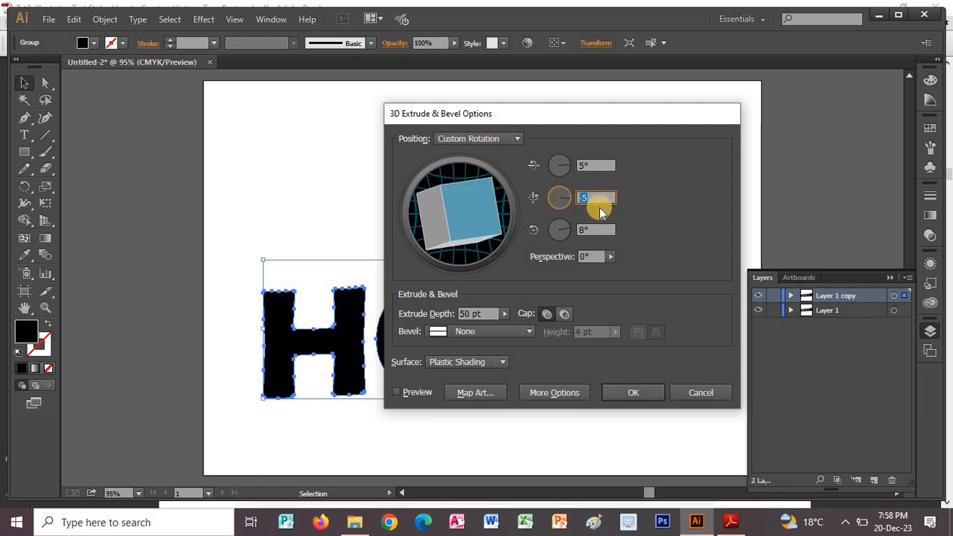
{"action": "left_click", "coordinate": [597, 231]}
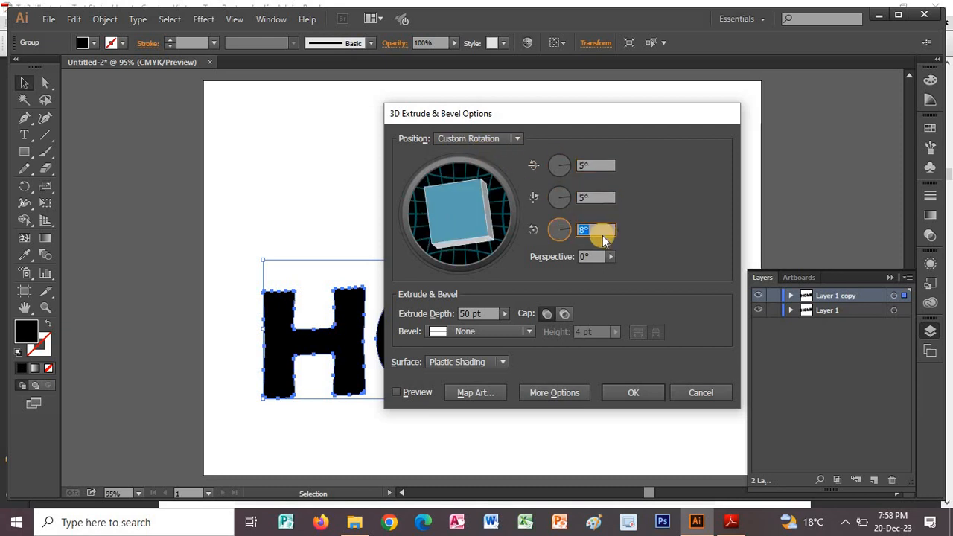
{"action": "type", "text": "0"}
{"action": "left_click", "coordinate": [398, 392]}
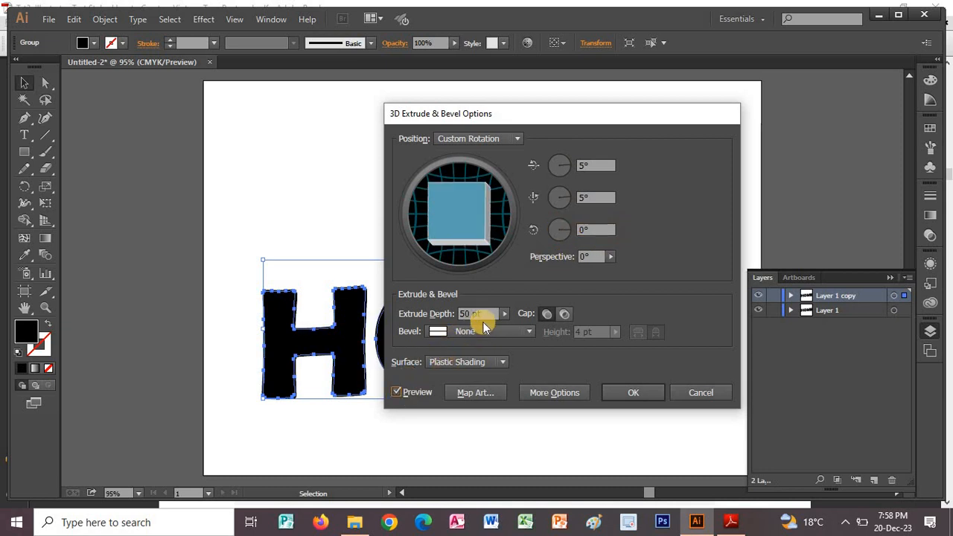
Apply the 3D effect with an extrude depth of 115 pt and move Layer 1 above the extruded Layer 1 copy.
{"action": "double_click", "coordinate": [483, 314]}
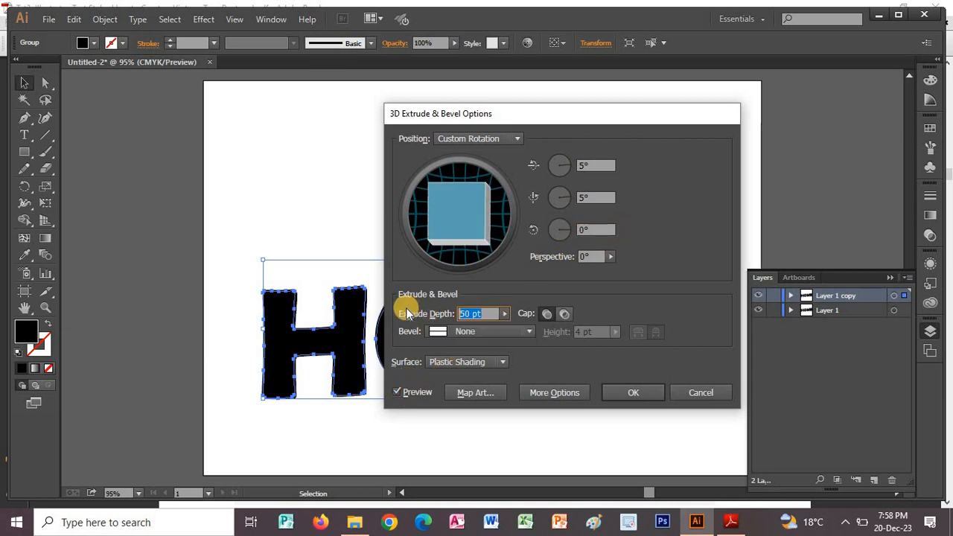
{"action": "type", "text": "115"}
{"action": "left_click", "coordinate": [598, 229]}
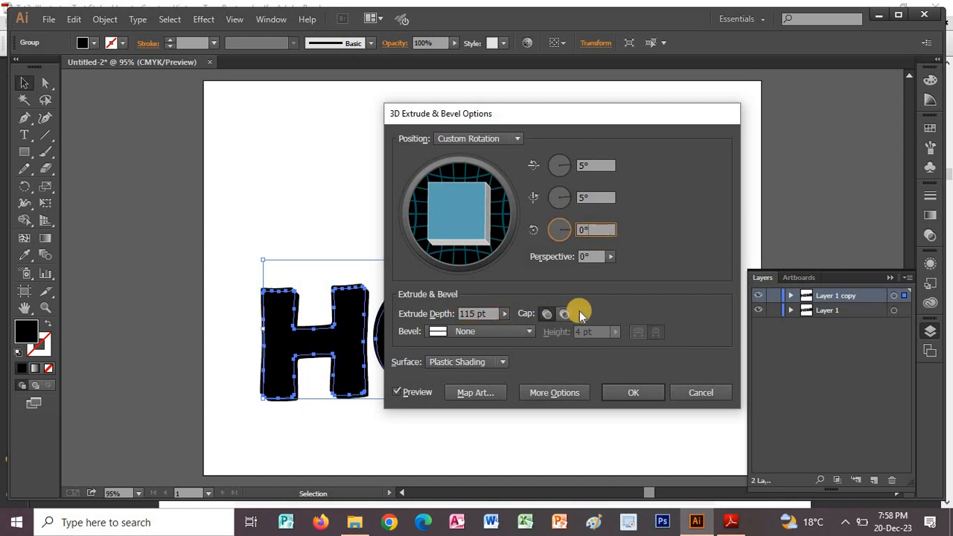
{"action": "left_click", "coordinate": [625, 393]}
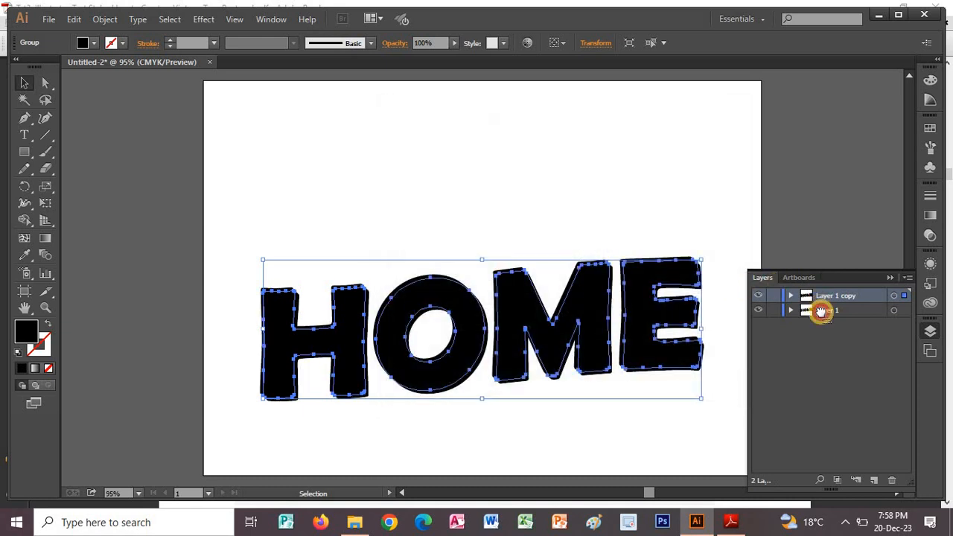
{"action": "left_click_drag", "start_coordinate": [820, 311], "coordinate": [819, 469]}
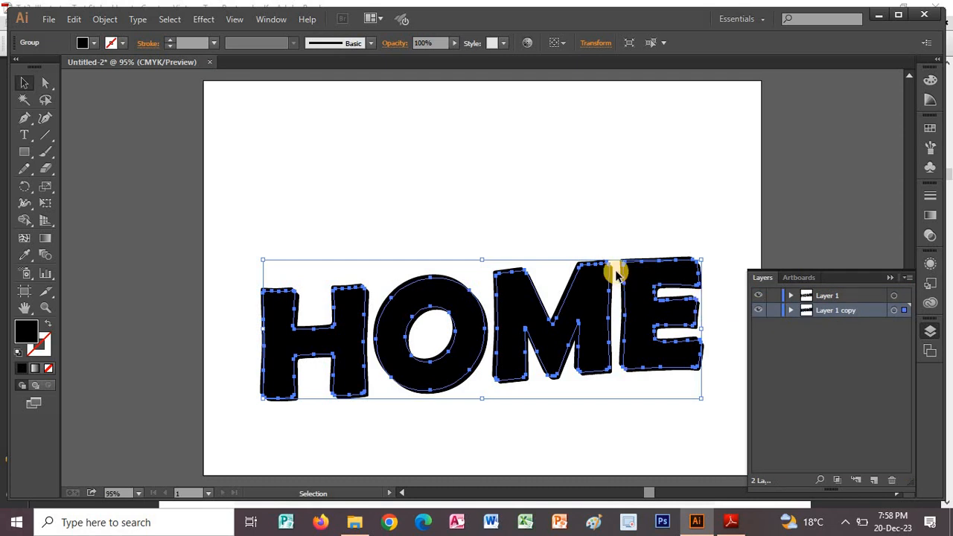
Read Step 2b of the PDF tutorial in Adobe Reader and return to Illustrator.
{"action": "key", "text": "alt+Tab"}
{"action": "scroll", "coordinate": [624, 283], "scroll_direction": "down", "scroll_amount": 5}
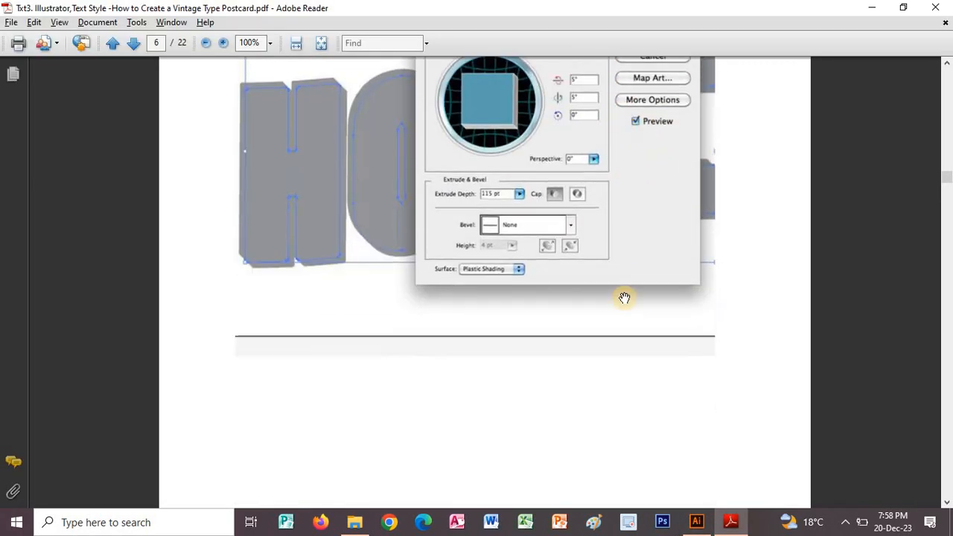
{"action": "scroll", "coordinate": [627, 123], "scroll_direction": "down", "scroll_amount": 5}
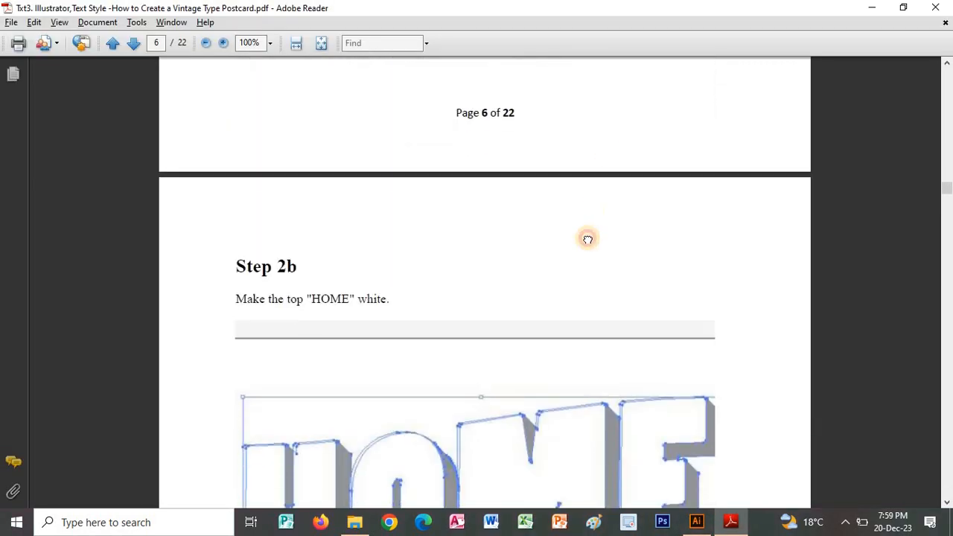
{"action": "scroll", "coordinate": [584, 136], "scroll_direction": "down", "scroll_amount": 5}
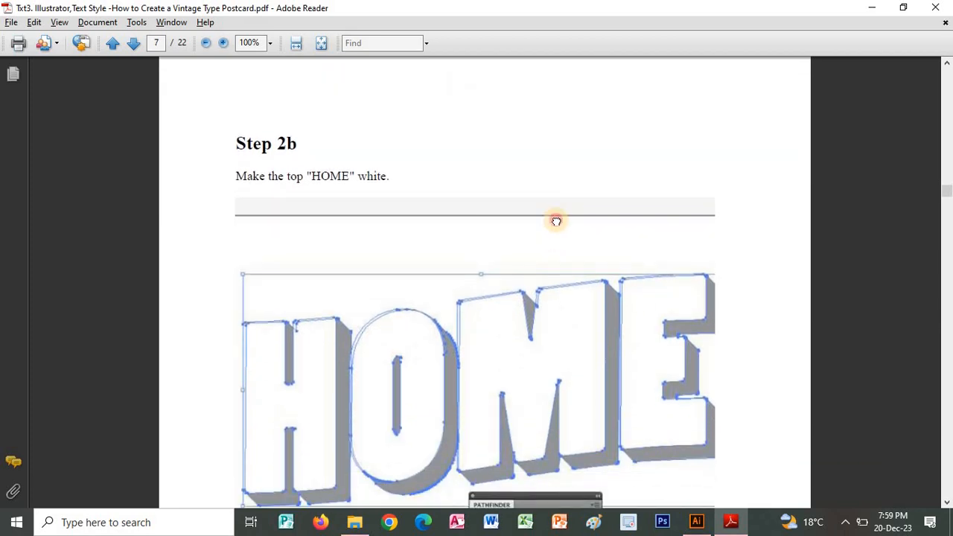
{"action": "scroll", "coordinate": [543, 232], "scroll_direction": "down", "scroll_amount": 1}
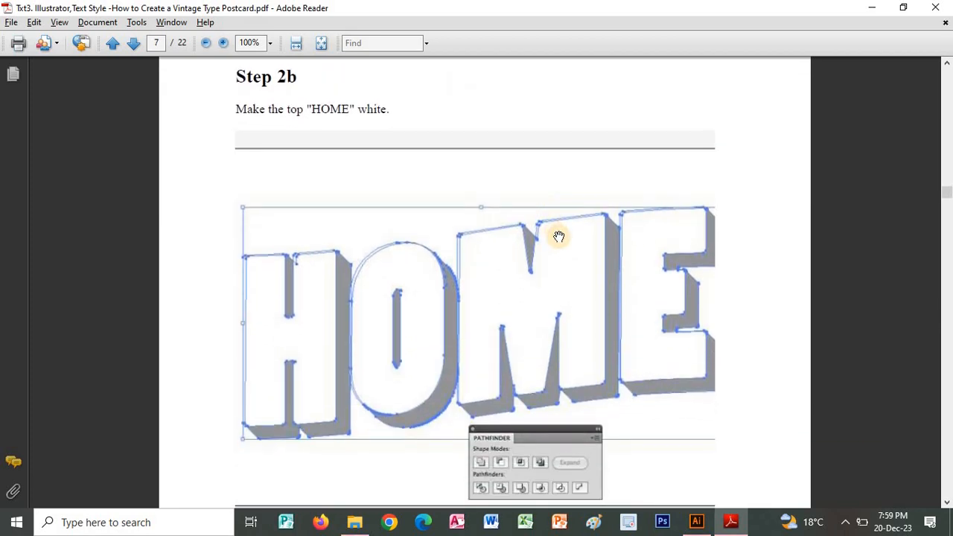
{"action": "key", "text": "alt+Tab"}
Fill the top HOME lettering on Layer 1 with white.
{"action": "left_click", "coordinate": [850, 296]}
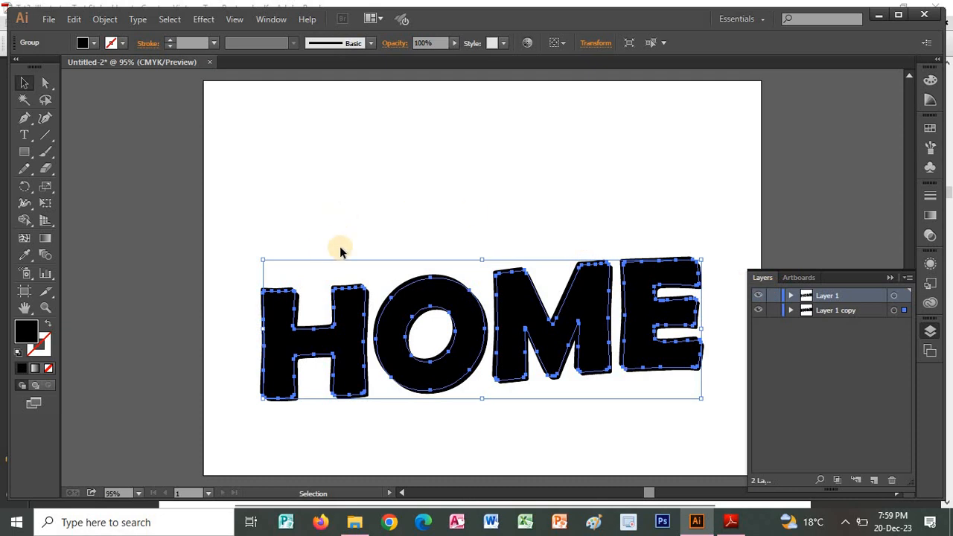
{"action": "left_click", "coordinate": [342, 217]}
{"action": "left_click", "coordinate": [839, 309]}
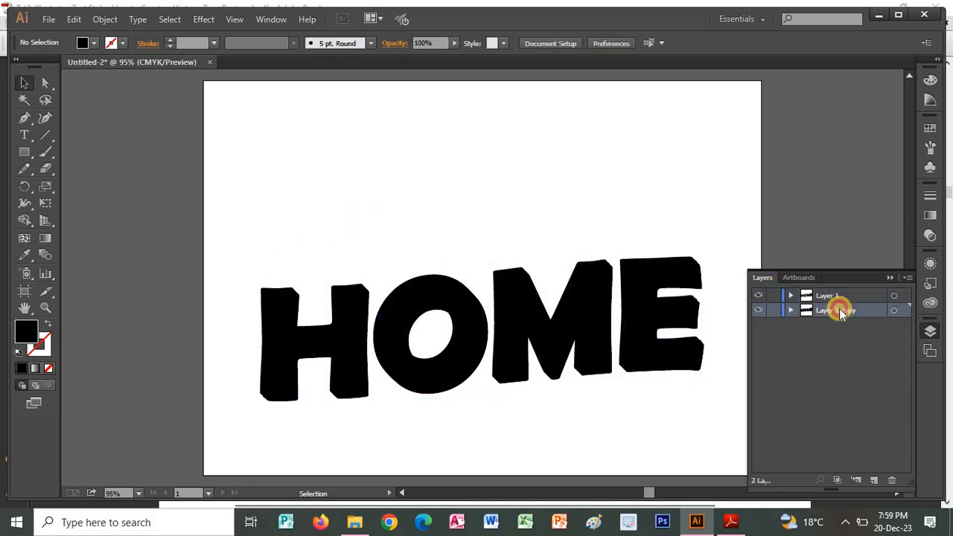
{"action": "left_click", "coordinate": [811, 299]}
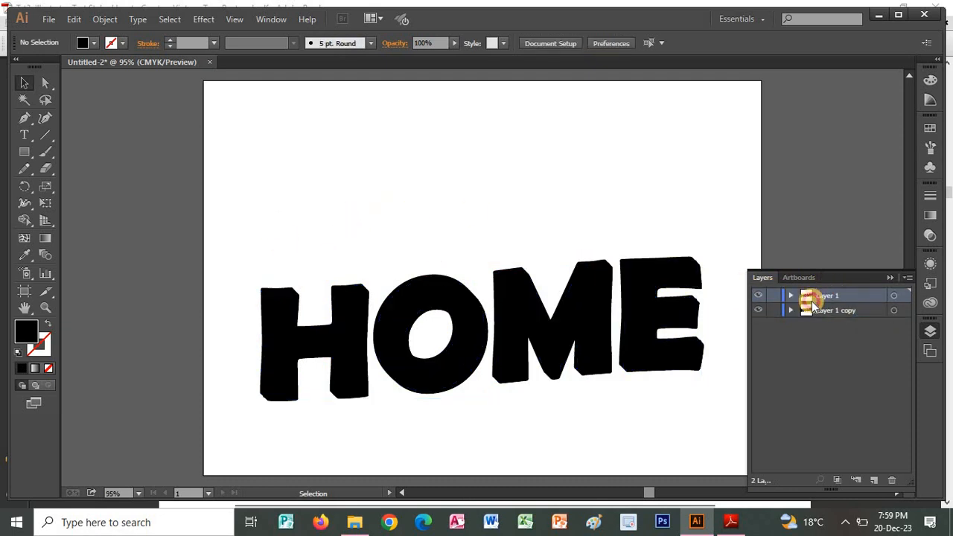
{"action": "left_click", "coordinate": [519, 274]}
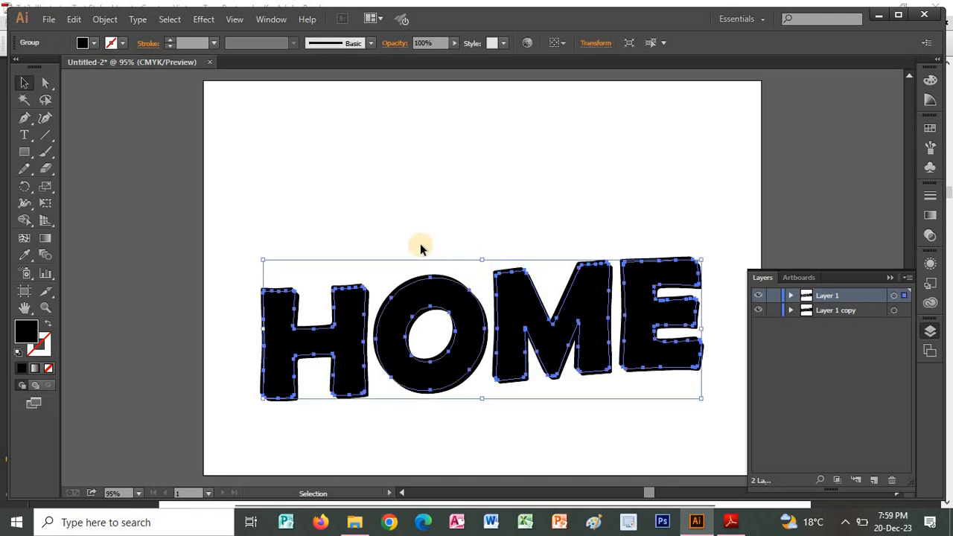
{"action": "left_click", "coordinate": [95, 43]}
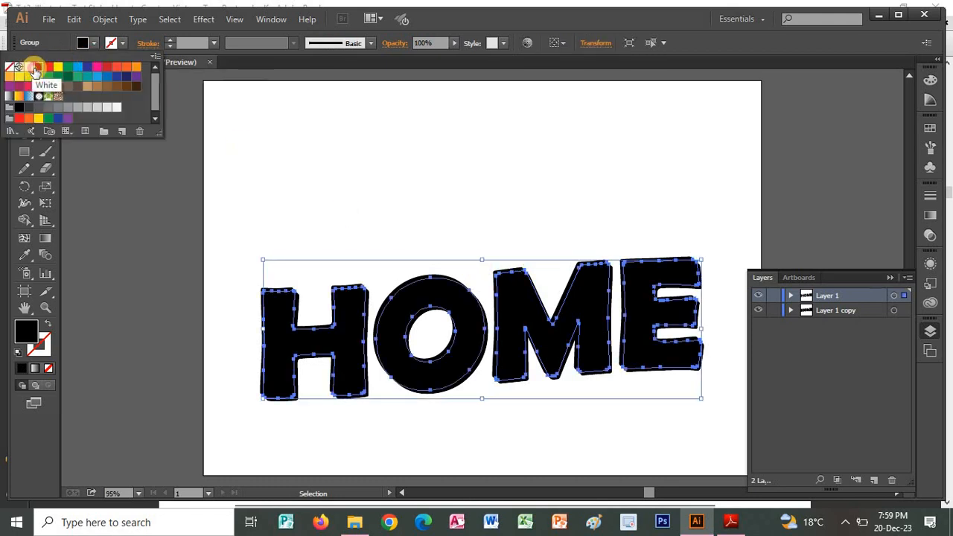
{"action": "left_click", "coordinate": [28, 66]}
Read Step 2c of the PDF tutorial in Adobe Reader about coloring the 3D type and return to Illustrator.
{"action": "key", "text": "alt+Tab"}
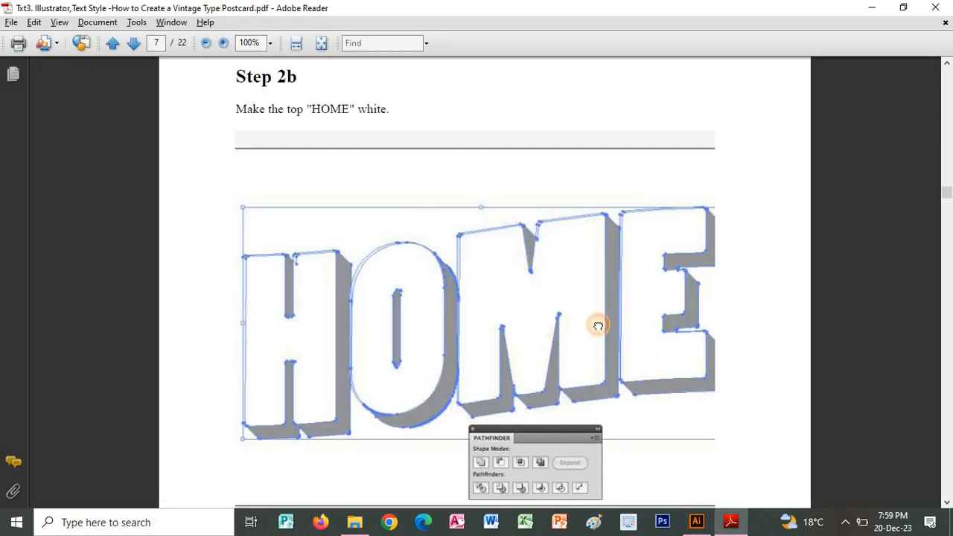
{"action": "scroll", "coordinate": [652, 270], "scroll_direction": "down", "scroll_amount": 12}
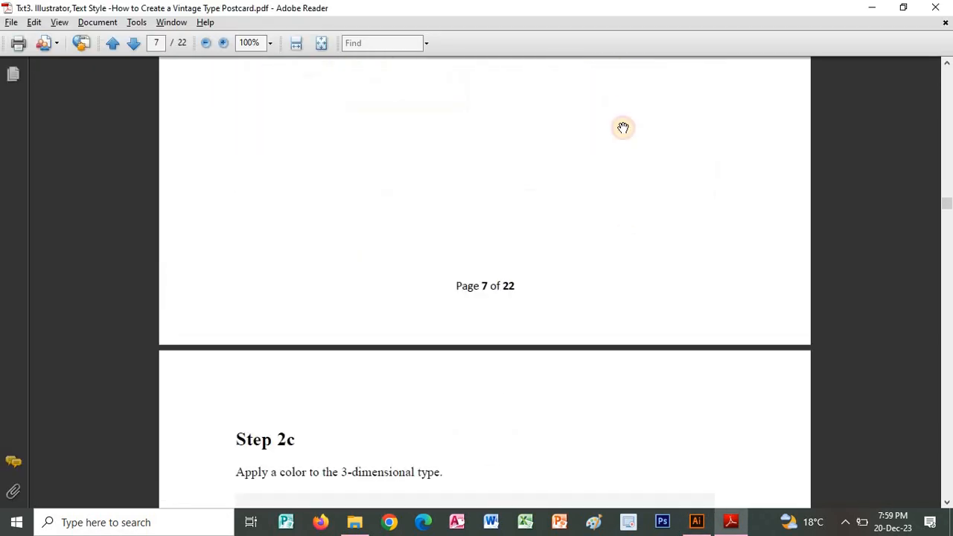
{"action": "scroll", "coordinate": [624, 128], "scroll_direction": "down", "scroll_amount": 10}
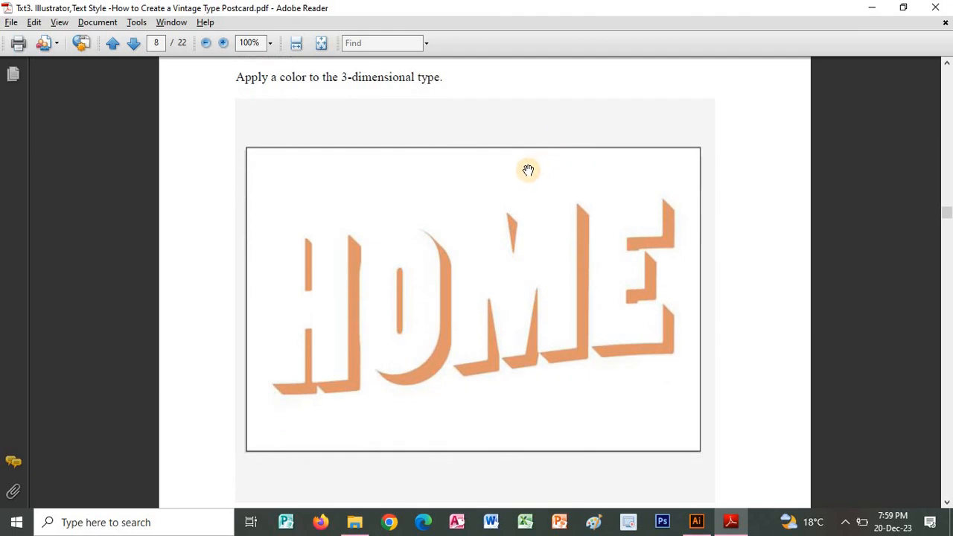
{"action": "key", "text": "alt+Tab"}
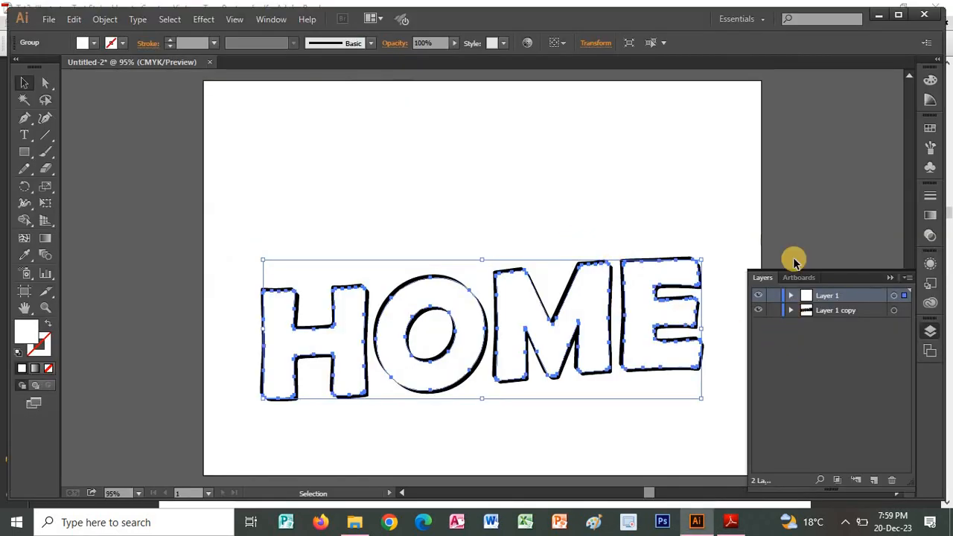
Try to color the extruded HOME lettering on Layer 1 copy orange.
{"action": "left_click", "coordinate": [723, 285]}
{"action": "left_click", "coordinate": [842, 311]}
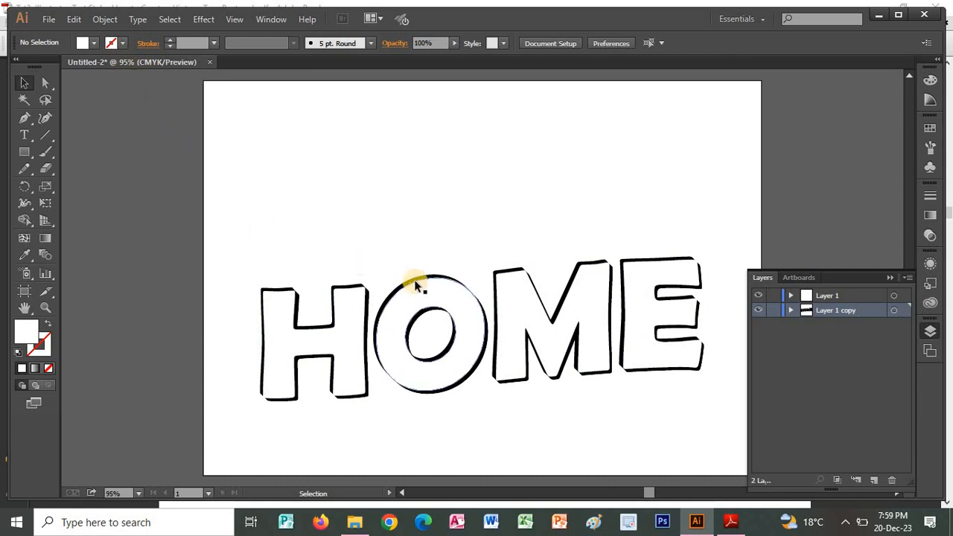
{"action": "left_click", "coordinate": [365, 282]}
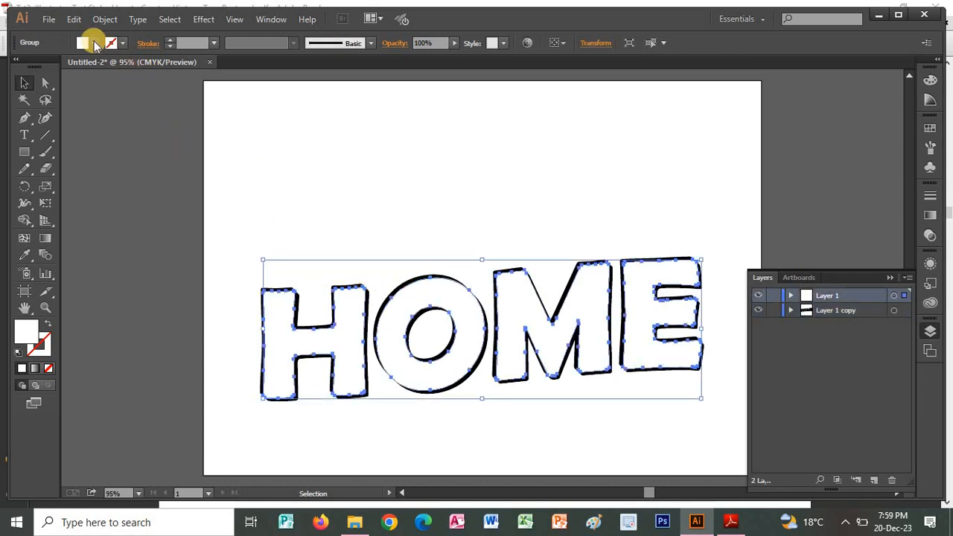
{"action": "left_click", "coordinate": [95, 45]}
{"action": "left_click", "coordinate": [136, 66]}
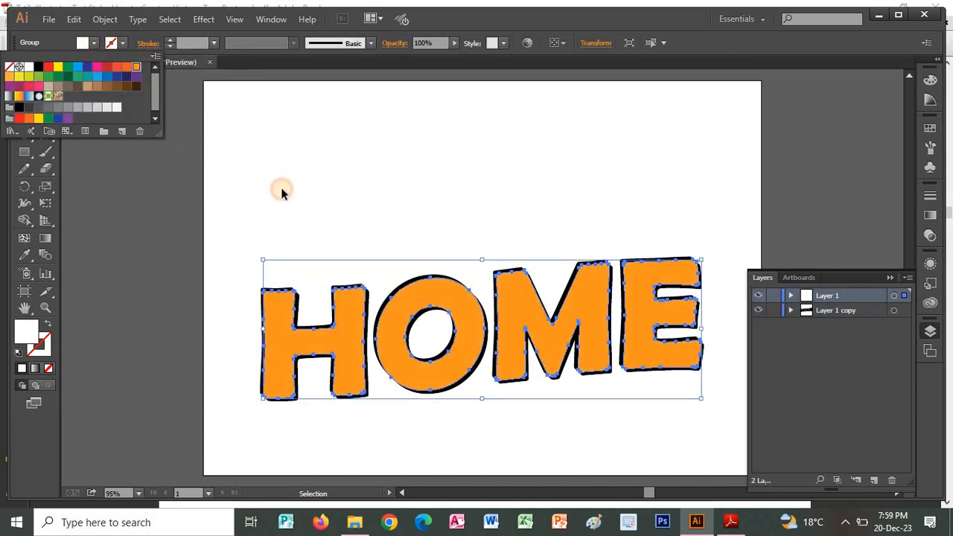
{"action": "left_click", "coordinate": [589, 210]}
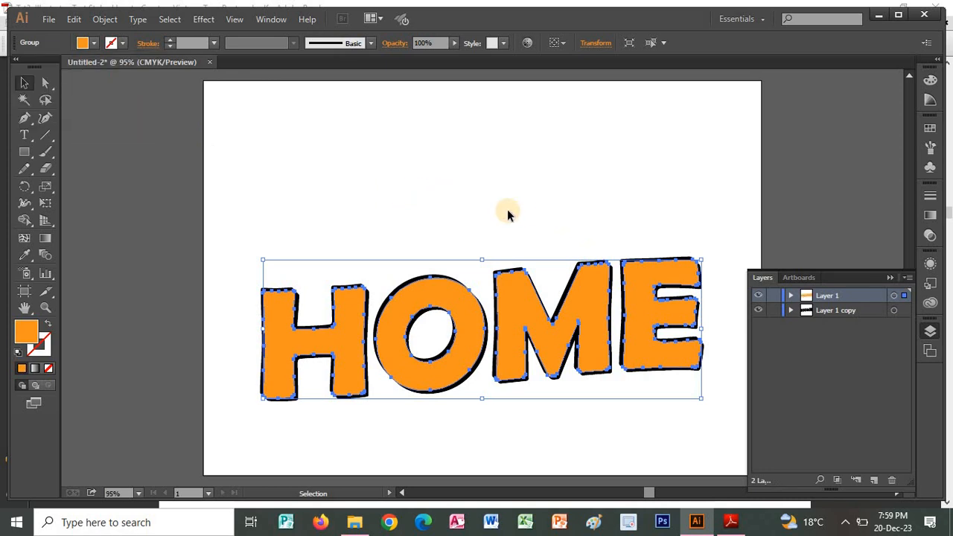
Restore the white fill of the top HOME lettering on Layer 1 and deselect it.
{"action": "left_click", "coordinate": [95, 43]}
{"action": "left_click", "coordinate": [29, 67]}
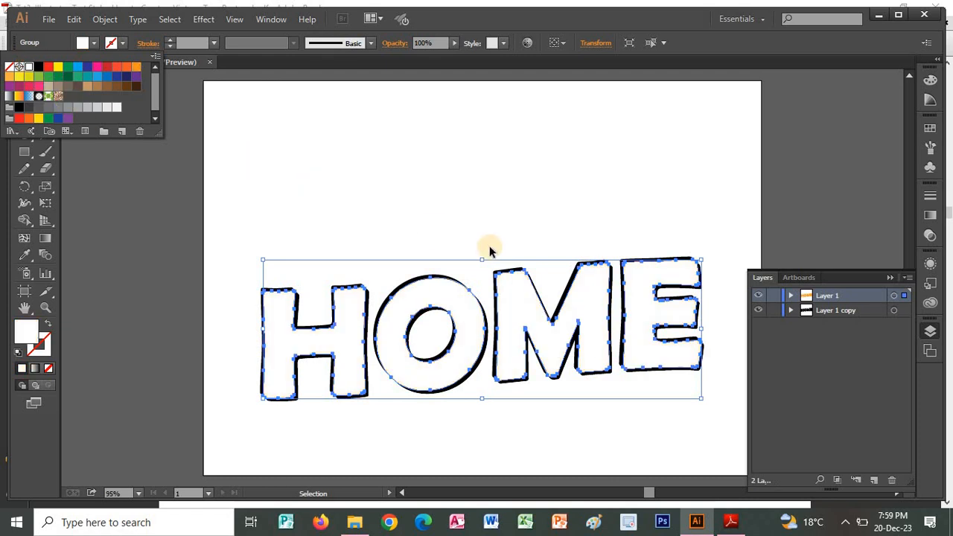
{"action": "left_click", "coordinate": [617, 203]}
{"action": "left_click", "coordinate": [706, 243]}
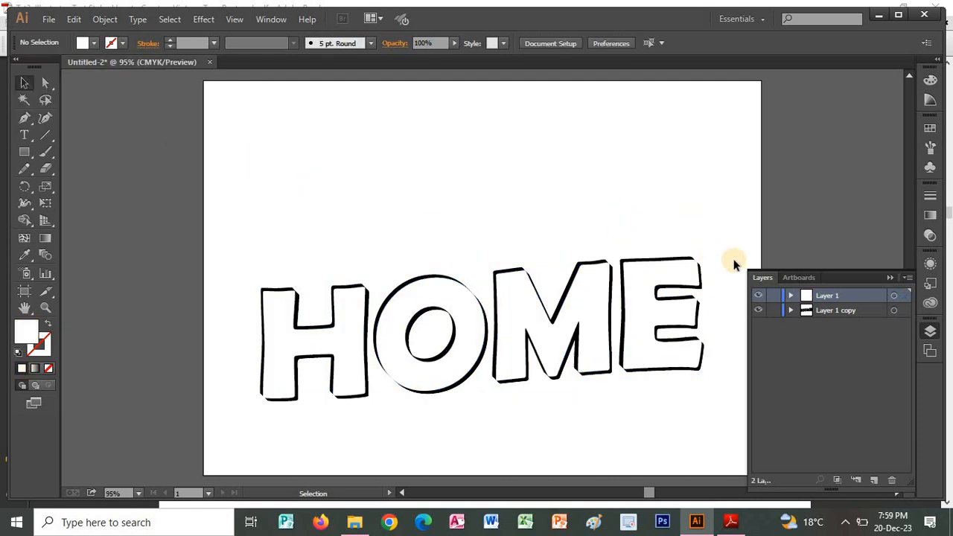
{"action": "left_click", "coordinate": [852, 310]}
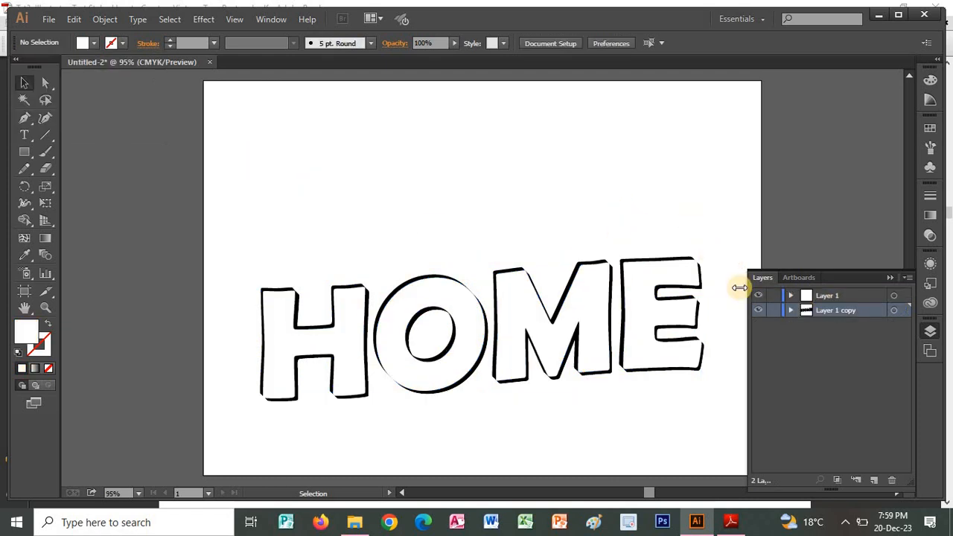
{"action": "left_click", "coordinate": [625, 297]}
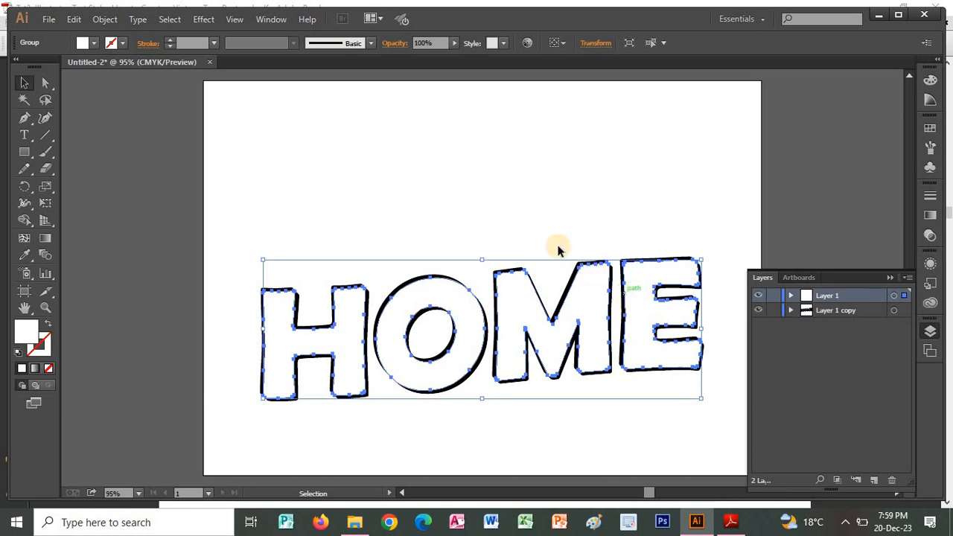
{"action": "left_click", "coordinate": [93, 45]}
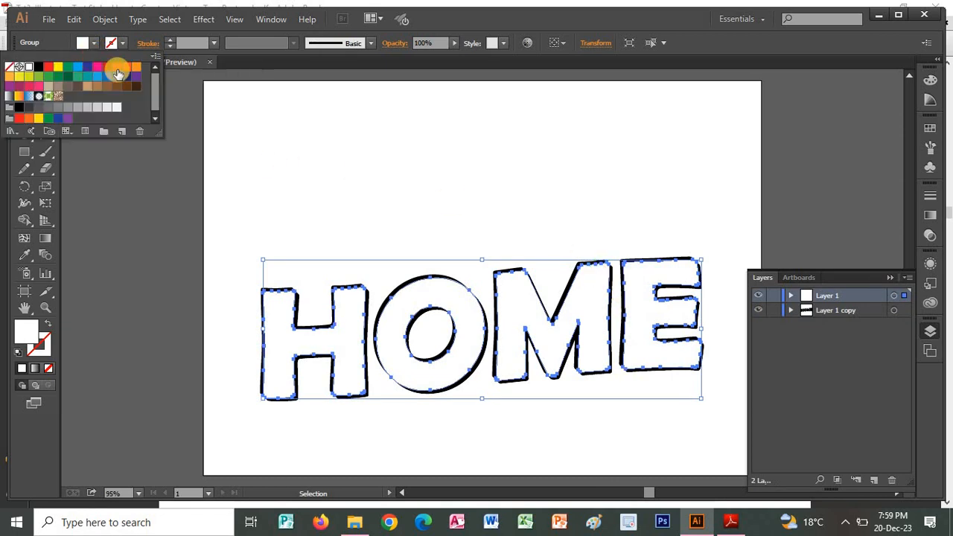
{"action": "left_click", "coordinate": [137, 69]}
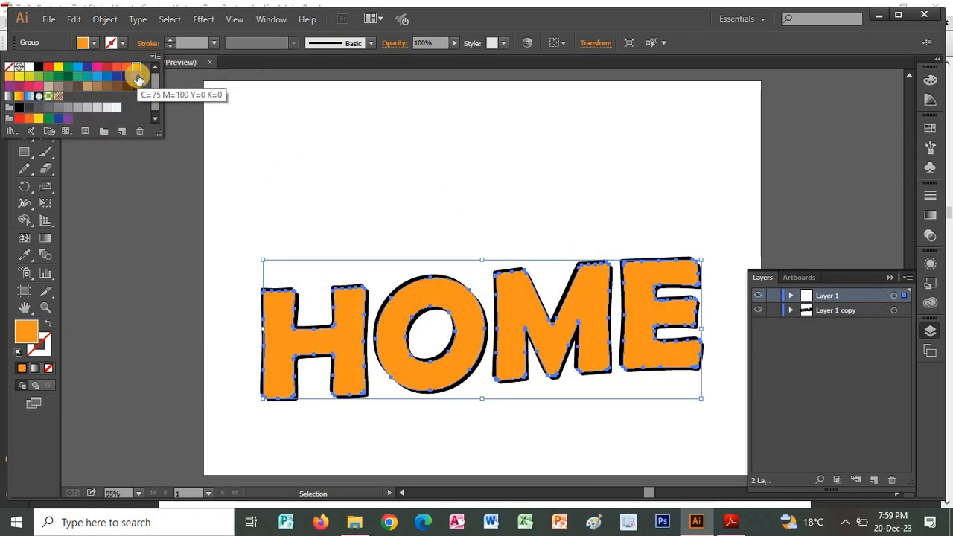
{"action": "left_click", "coordinate": [94, 46]}
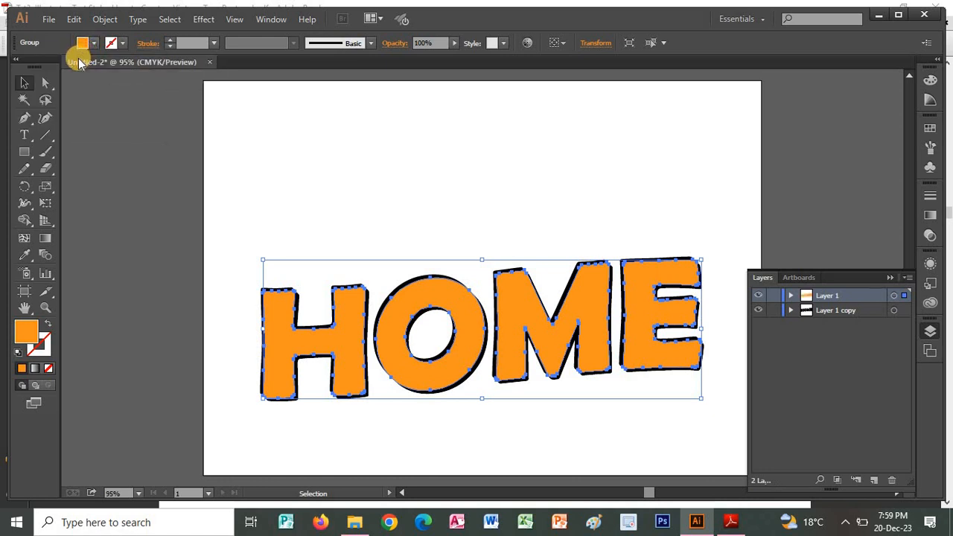
{"action": "left_click", "coordinate": [82, 42]}
{"action": "left_click", "coordinate": [31, 68]}
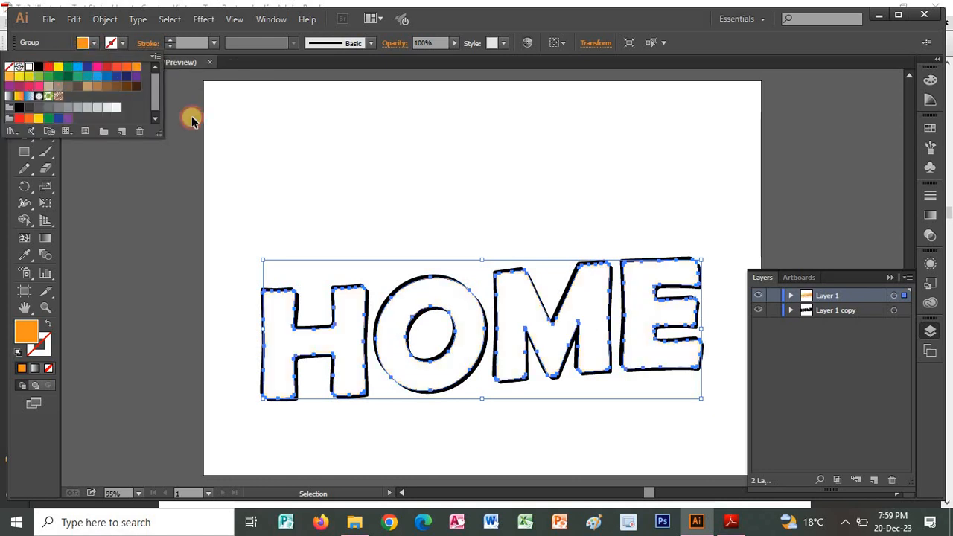
{"action": "left_click", "coordinate": [659, 230]}
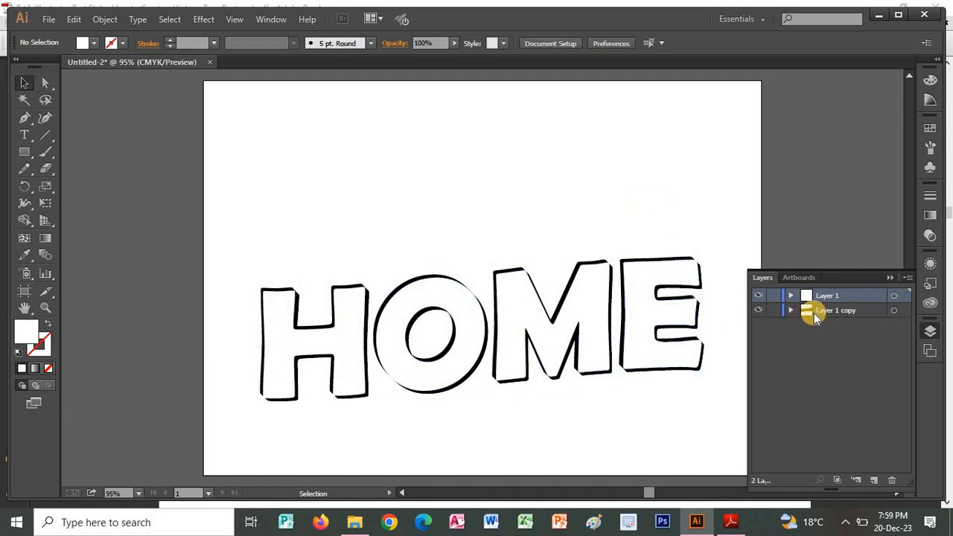
Nudge the white top HOME lettering on Layer 1 to the left to expose more of the extruded lettering beneath.
{"action": "left_click", "coordinate": [649, 313]}
{"action": "key", "text": "Left"}
{"action": "key", "text": "Left"}
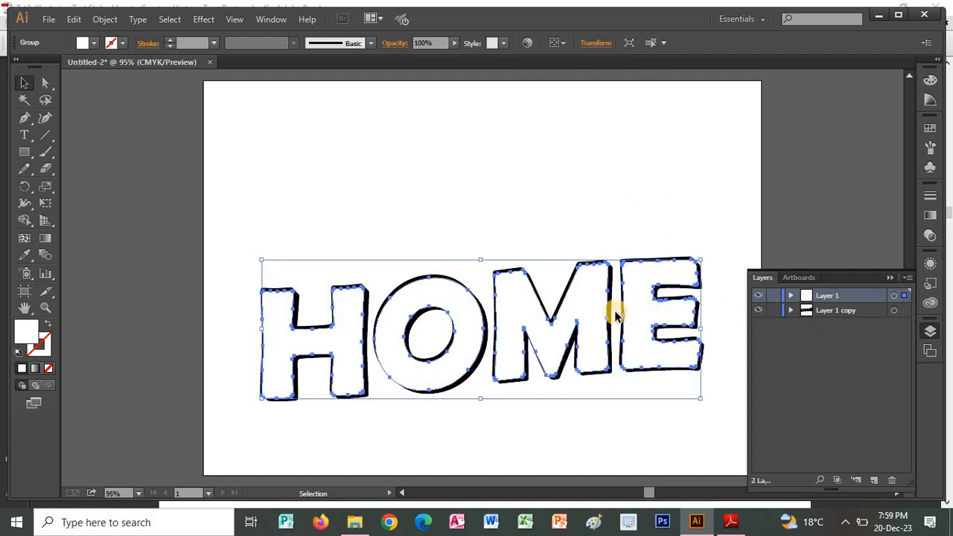
{"action": "key", "text": "Left"}
{"action": "key", "text": "Left"}
{"action": "key", "text": "Left"}
{"action": "key", "text": "Left"}
{"action": "key", "text": "Left"}
{"action": "key", "text": "Left"}
{"action": "key", "text": "Left"}
{"action": "key", "text": "Left"}
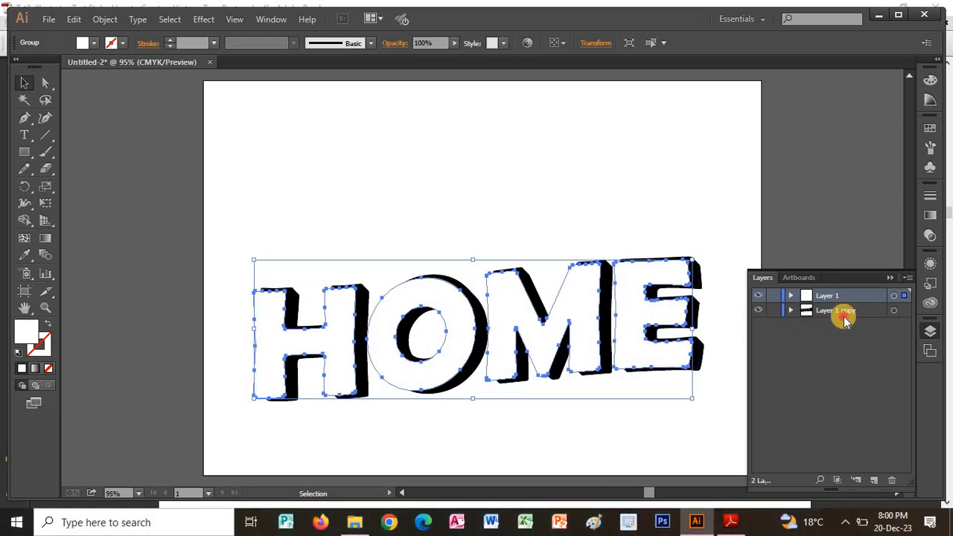
Fill the extruded HOME lettering on Layer 1 copy with orange and deselect it.
{"action": "left_click", "coordinate": [839, 313]}
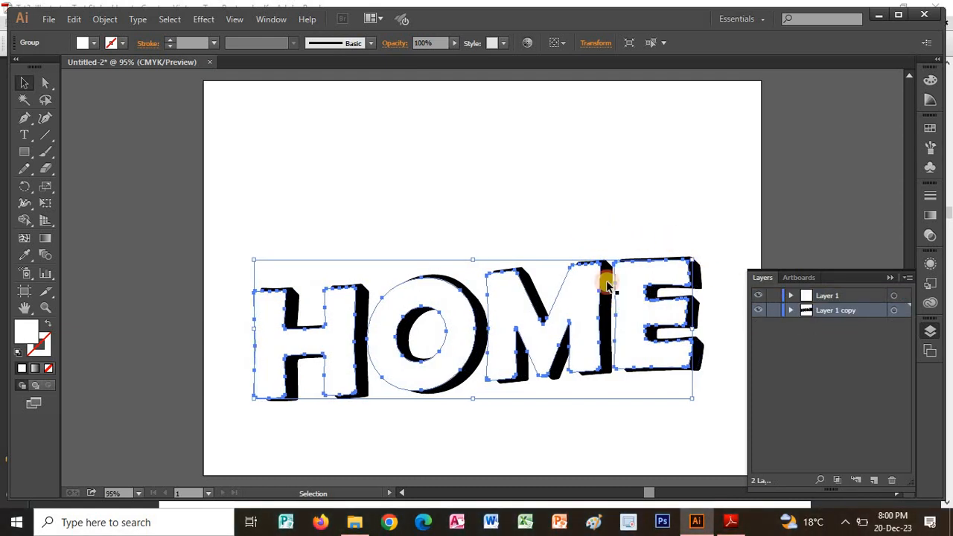
{"action": "left_click", "coordinate": [673, 233]}
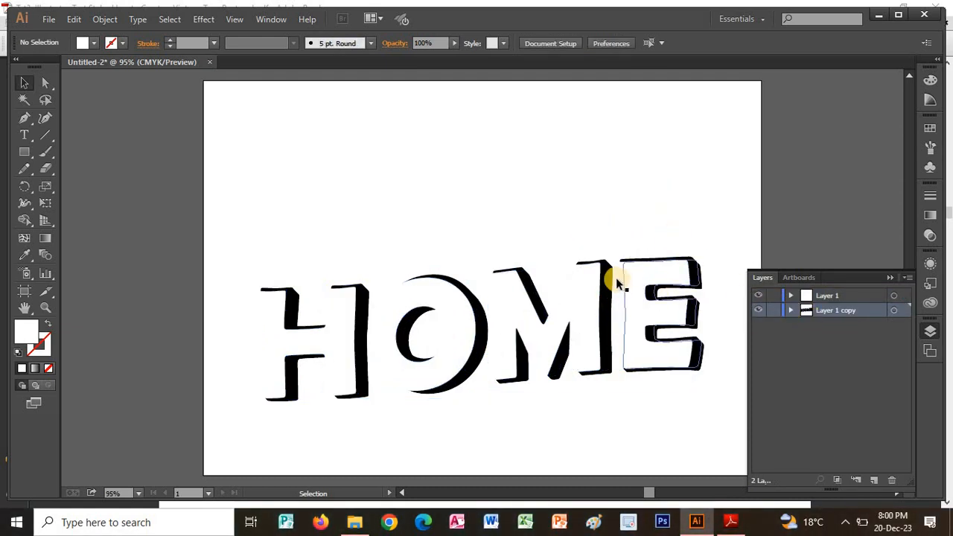
{"action": "left_click_drag", "start_coordinate": [612, 271], "coordinate": [696, 267]}
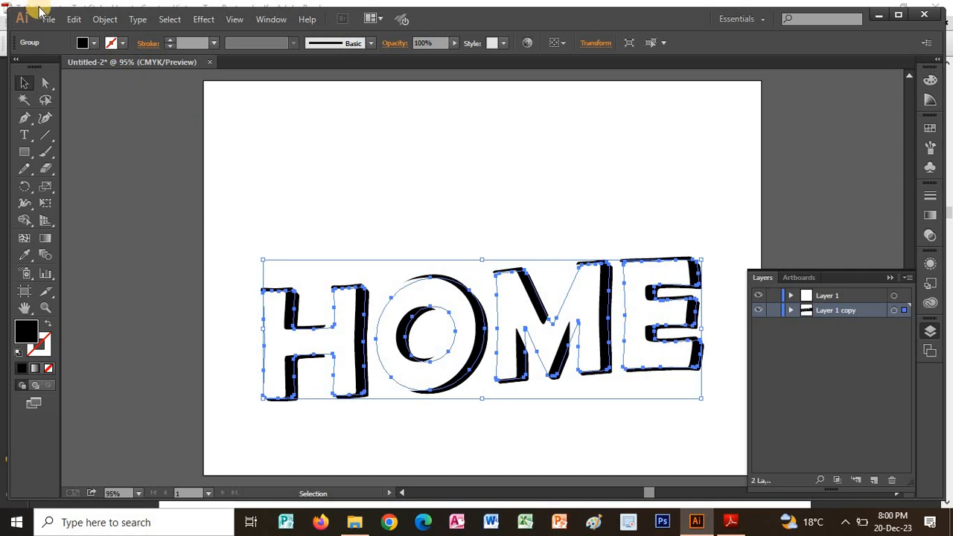
{"action": "left_click", "coordinate": [84, 43]}
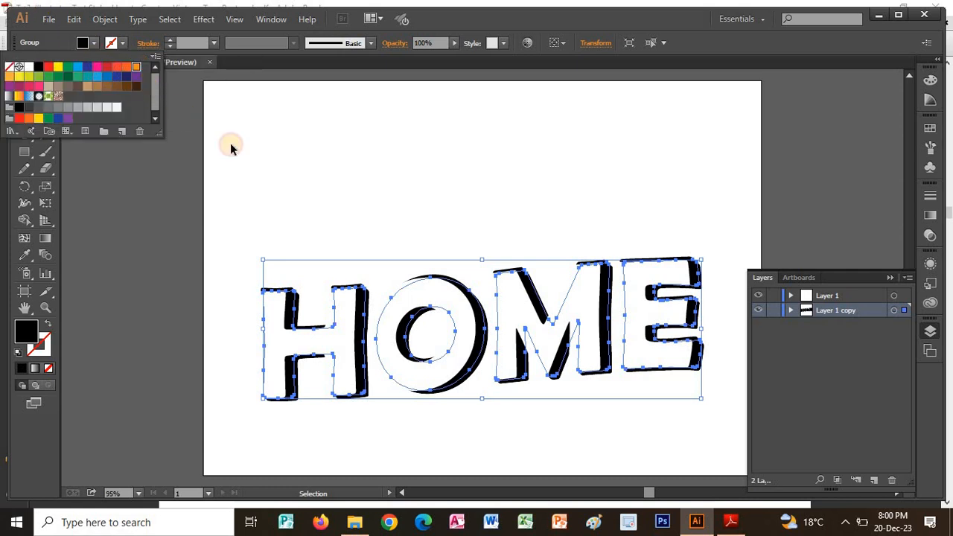
{"action": "left_click", "coordinate": [415, 145]}
{"action": "left_click", "coordinate": [544, 215]}
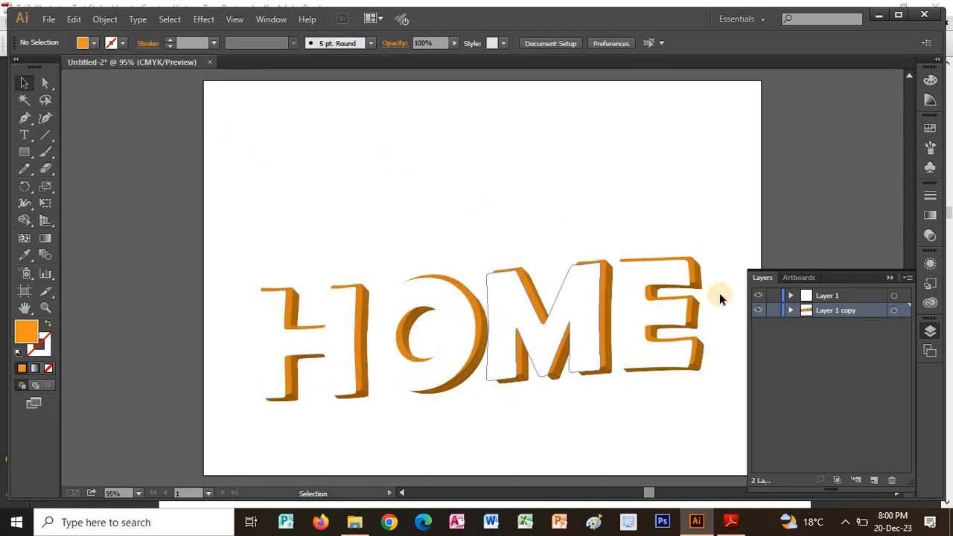
Nudge the white top HOME lettering on Layer 1 right and slightly up over the orange extrusion, and deselect it.
{"action": "left_click", "coordinate": [819, 296]}
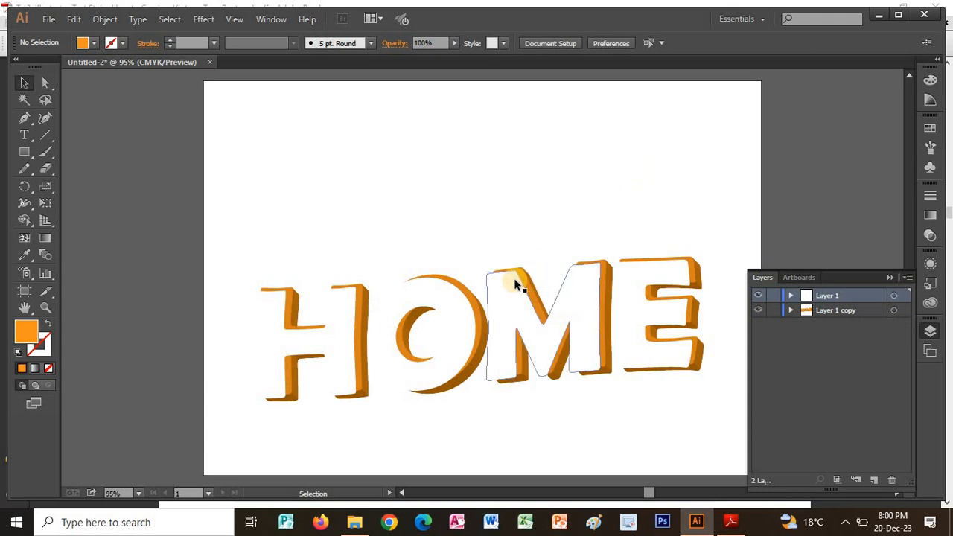
{"action": "left_click", "coordinate": [496, 286]}
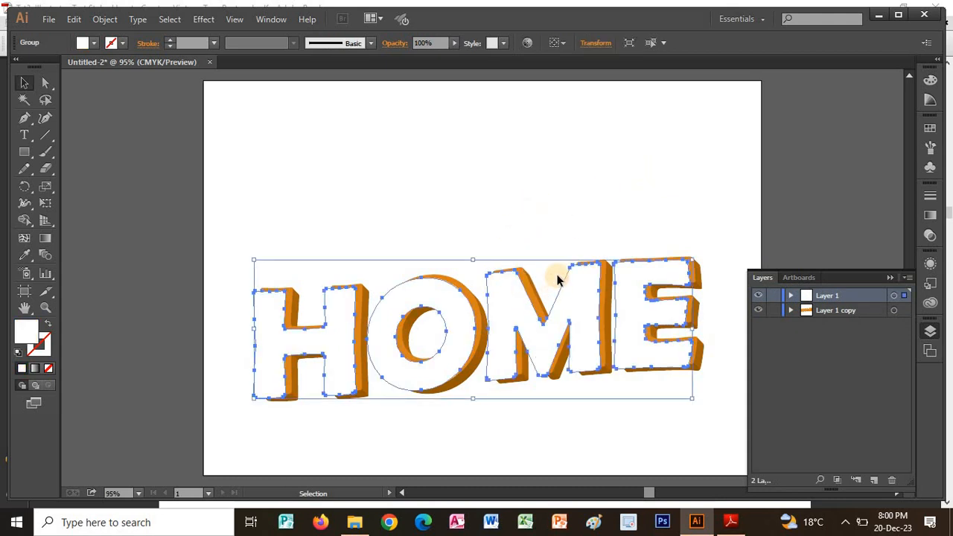
{"action": "key", "text": "Right"}
{"action": "key", "text": "Right"}
{"action": "key", "text": "Right"}
{"action": "key", "text": "Right"}
{"action": "key", "text": "Right"}
{"action": "key", "text": "Right"}
{"action": "key", "text": "Right"}
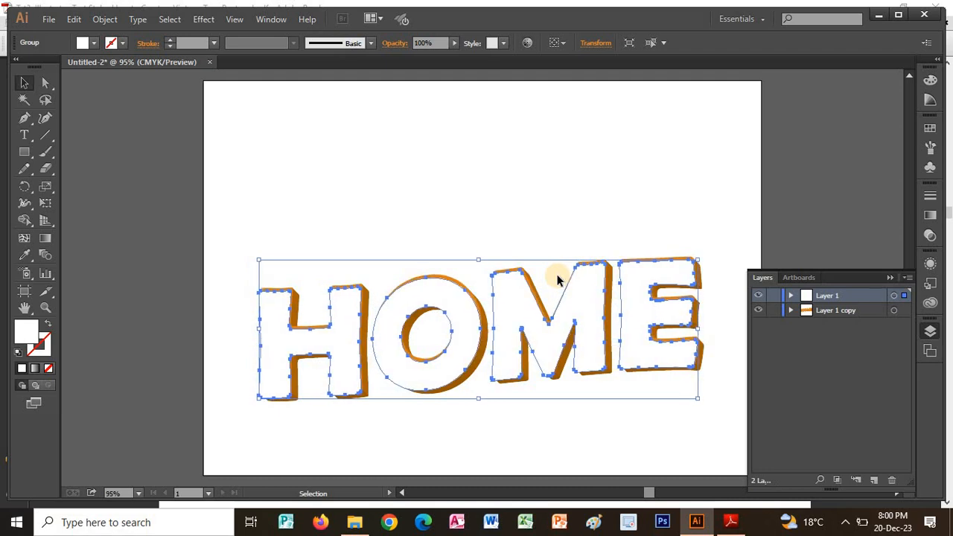
{"action": "key", "text": "Right"}
{"action": "key", "text": "Up"}
{"action": "key", "text": "Up"}
{"action": "key", "text": "Up"}
{"action": "key", "text": "Up"}
{"action": "key", "text": "Up"}
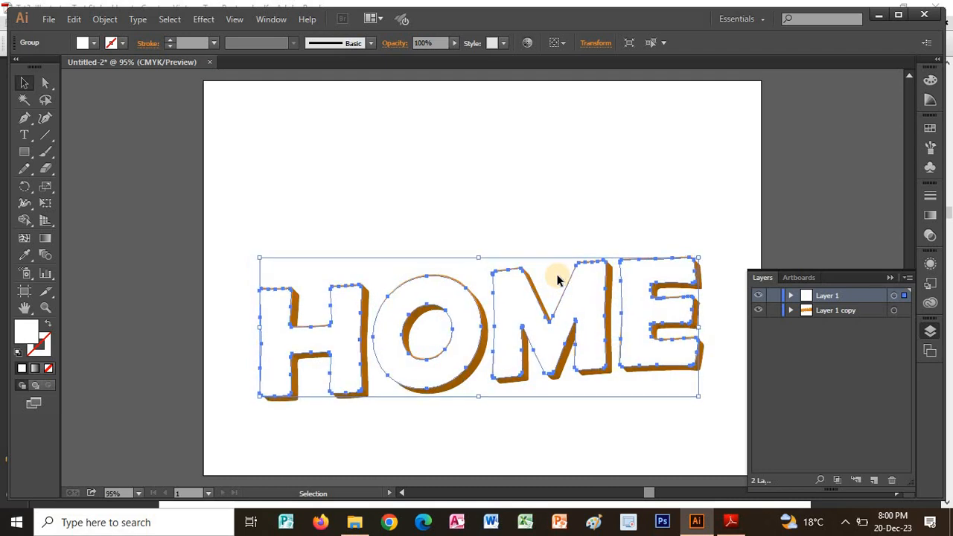
{"action": "left_click", "coordinate": [498, 188]}
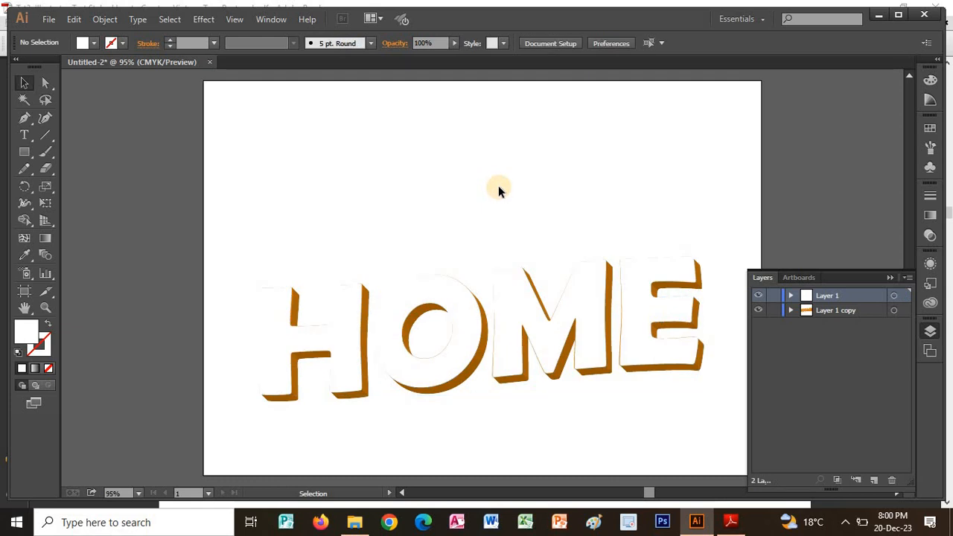
Switch to Adobe Reader and read Steps 3 to 6 of the tutorial, covering the Welcome, South Haven, copyright and HOME type.
{"action": "key", "text": "alt+Tab"}
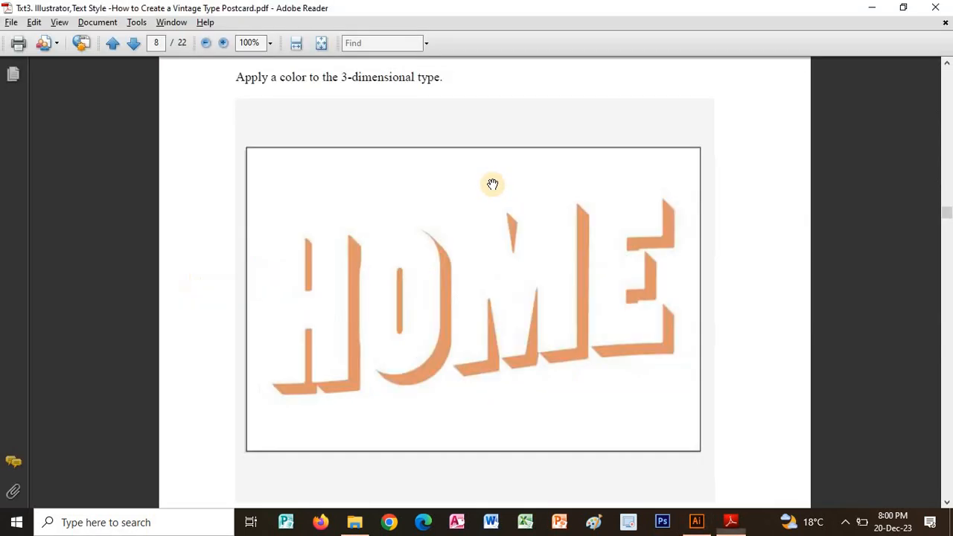
{"action": "scroll", "coordinate": [700, 293], "scroll_direction": "down", "scroll_amount": 10}
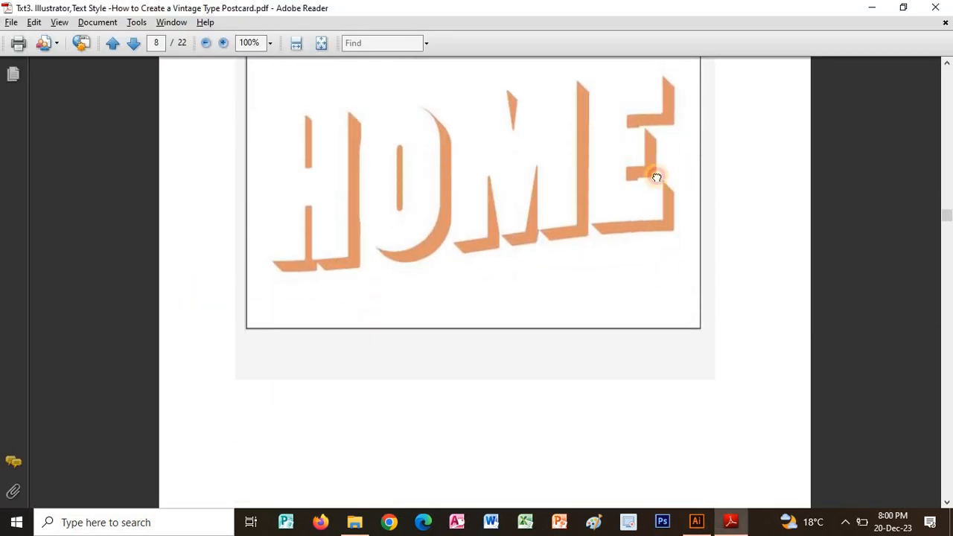
{"action": "scroll", "coordinate": [588, 253], "scroll_direction": "down", "scroll_amount": 4}
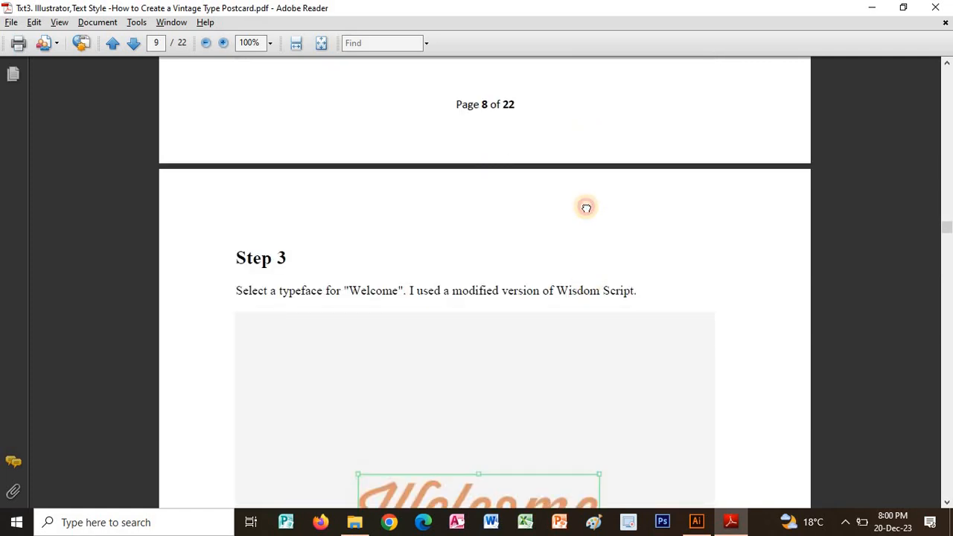
{"action": "scroll", "coordinate": [586, 208], "scroll_direction": "down", "scroll_amount": 3}
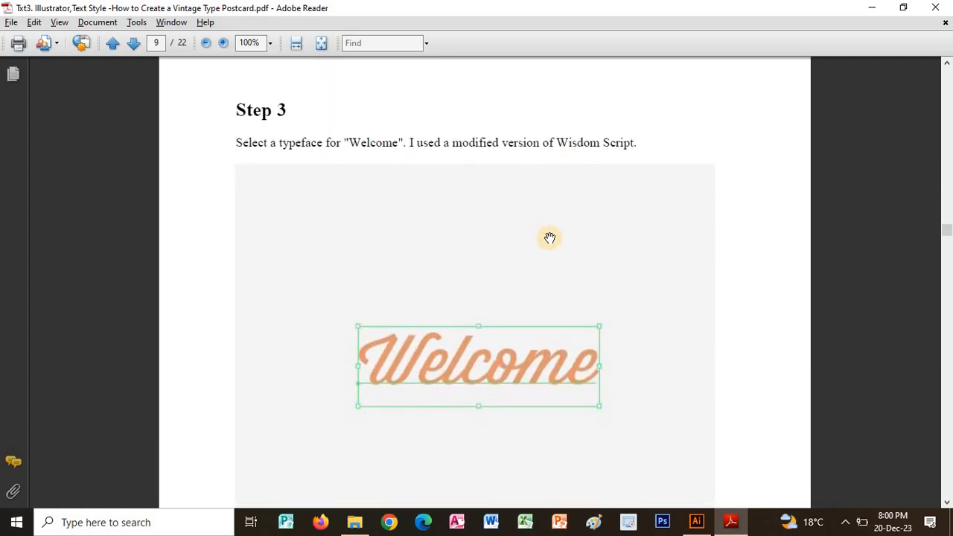
{"action": "scroll", "coordinate": [546, 253], "scroll_direction": "down", "scroll_amount": 4}
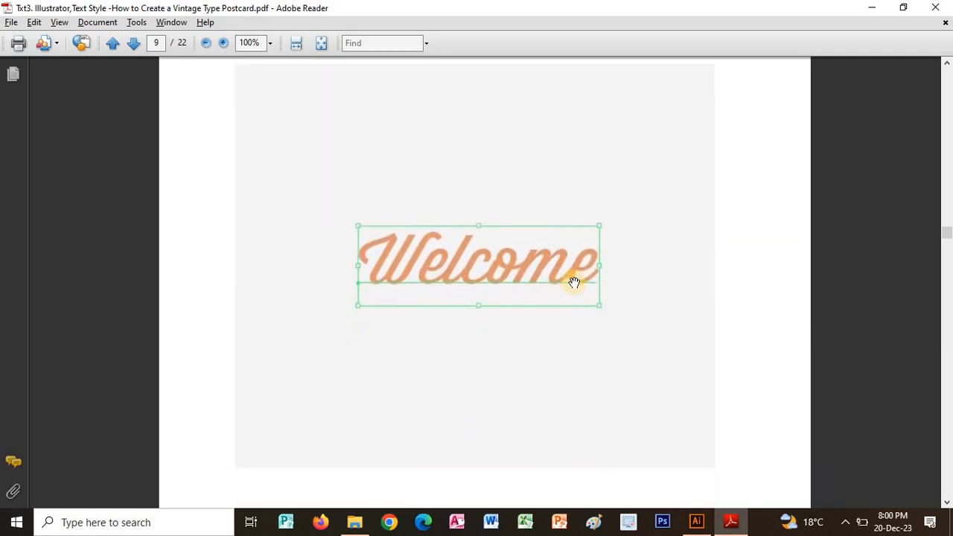
{"action": "scroll", "coordinate": [604, 286], "scroll_direction": "down", "scroll_amount": 10}
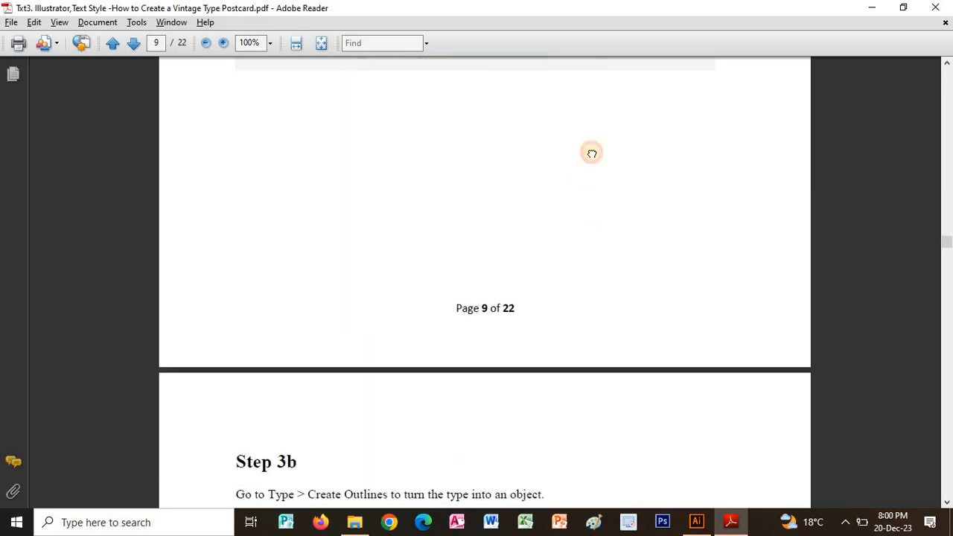
{"action": "scroll", "coordinate": [566, 244], "scroll_direction": "down", "scroll_amount": 6}
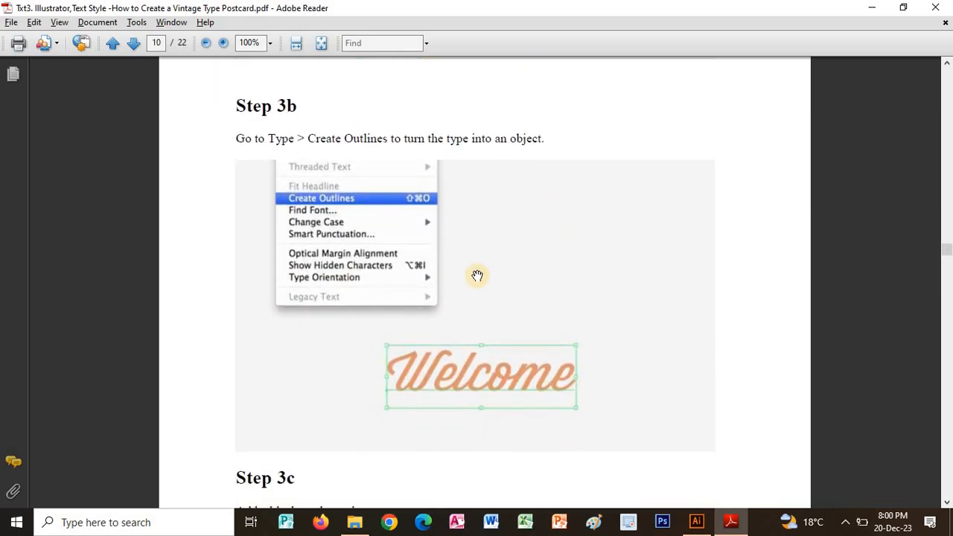
{"action": "scroll", "coordinate": [530, 295], "scroll_direction": "down", "scroll_amount": 11}
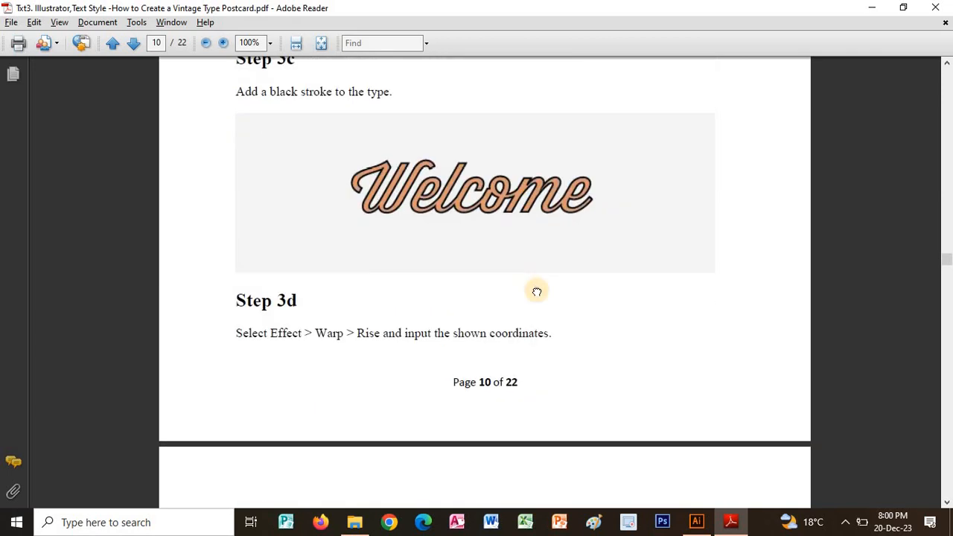
{"action": "scroll", "coordinate": [544, 276], "scroll_direction": "down", "scroll_amount": 12}
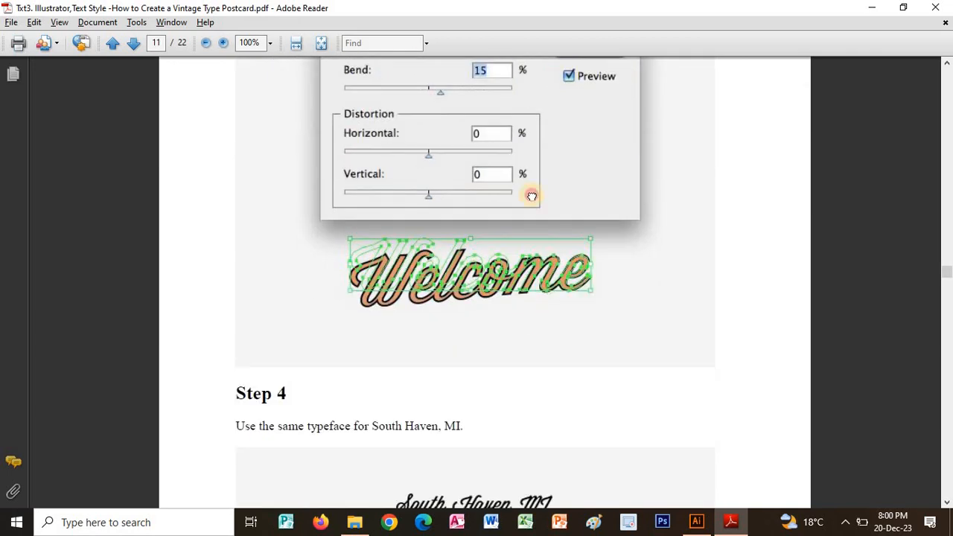
{"action": "scroll", "coordinate": [538, 312], "scroll_direction": "down", "scroll_amount": 12}
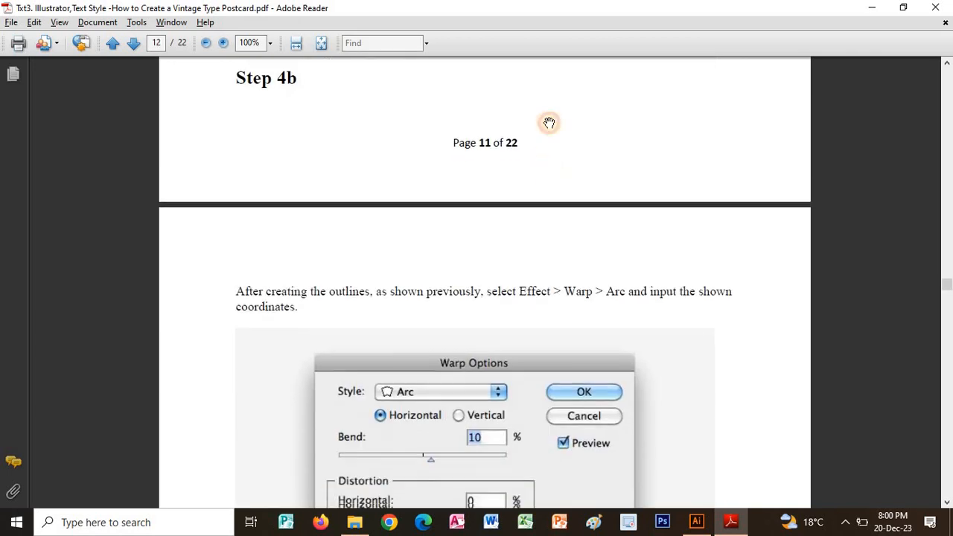
{"action": "scroll", "coordinate": [553, 242], "scroll_direction": "down", "scroll_amount": 10}
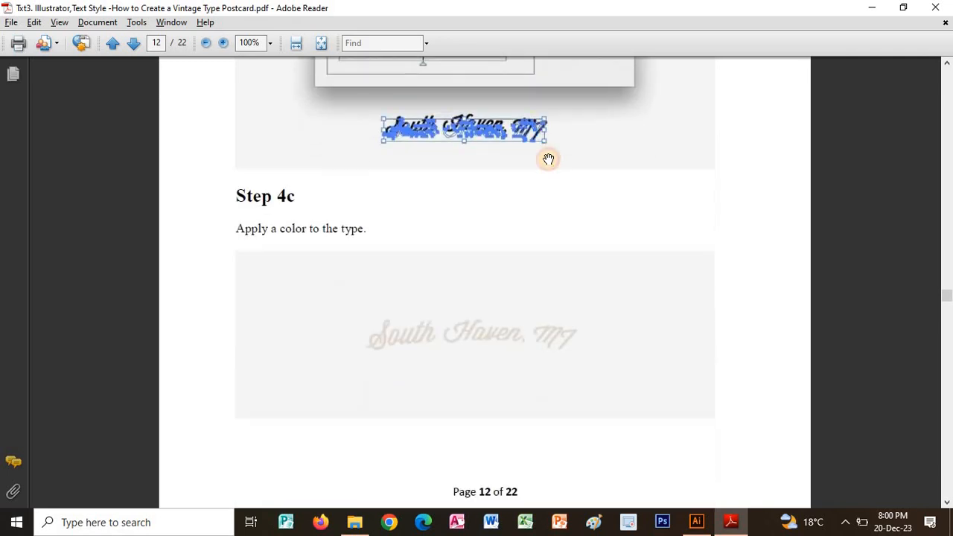
{"action": "scroll", "coordinate": [542, 111], "scroll_direction": "down", "scroll_amount": 12}
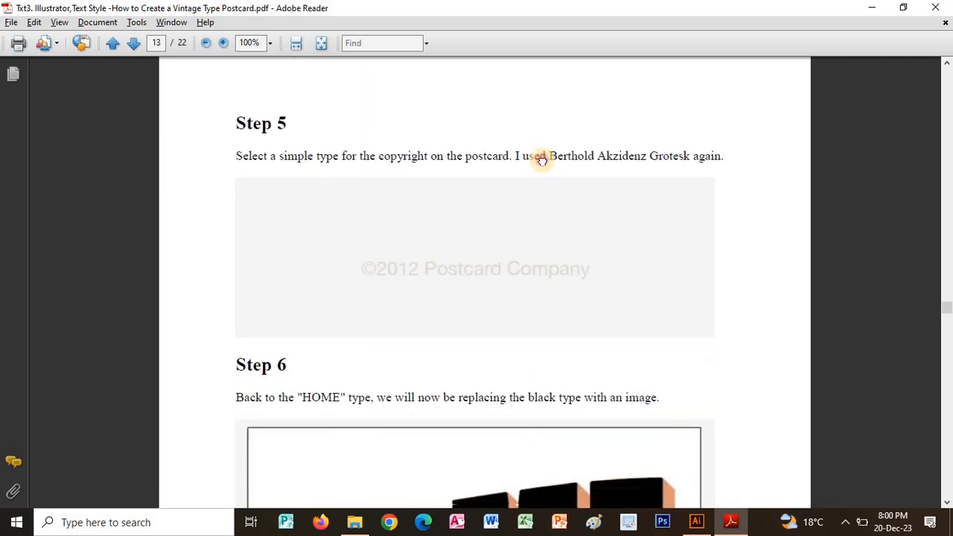
{"action": "scroll", "coordinate": [522, 242], "scroll_direction": "down", "scroll_amount": 2}
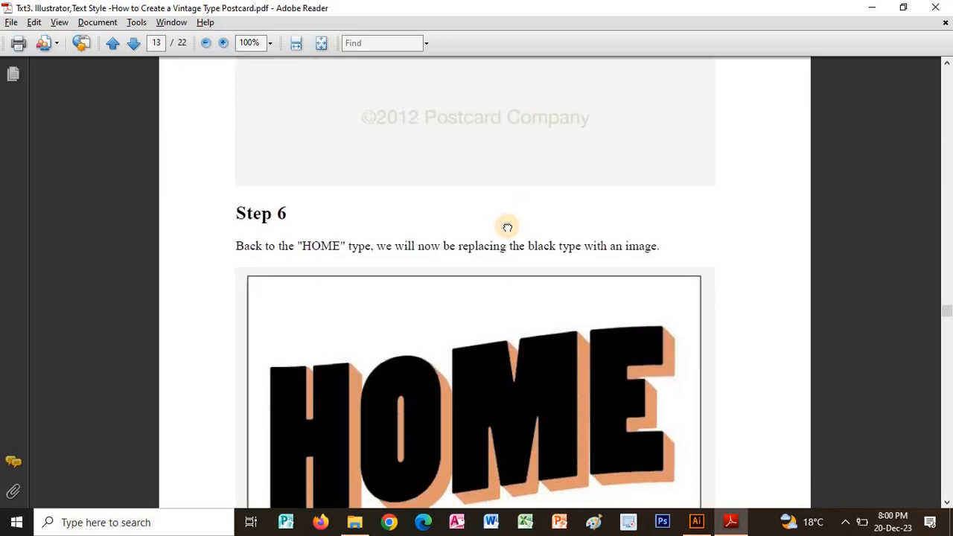
{"action": "scroll", "coordinate": [508, 218], "scroll_direction": "down", "scroll_amount": 1}
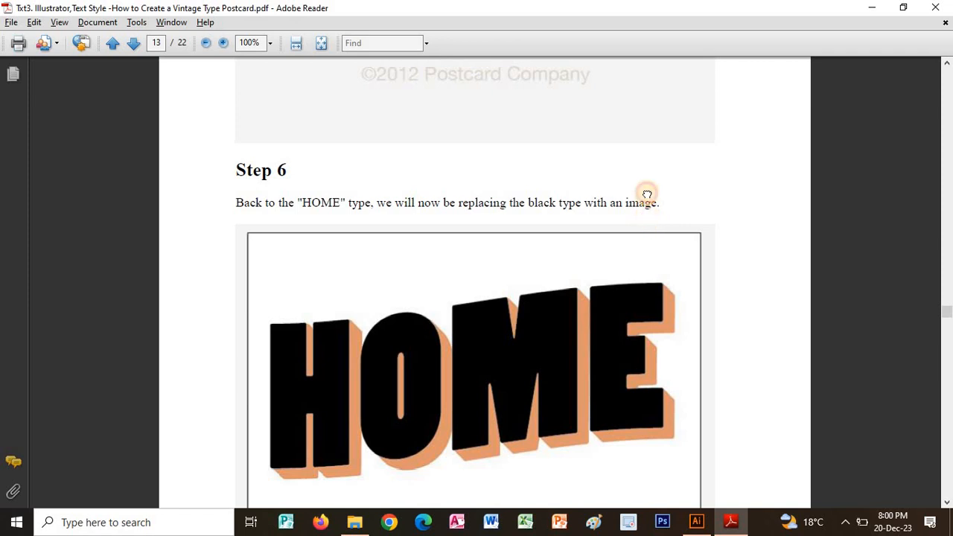
{"action": "scroll", "coordinate": [630, 246], "scroll_direction": "down", "scroll_amount": 5}
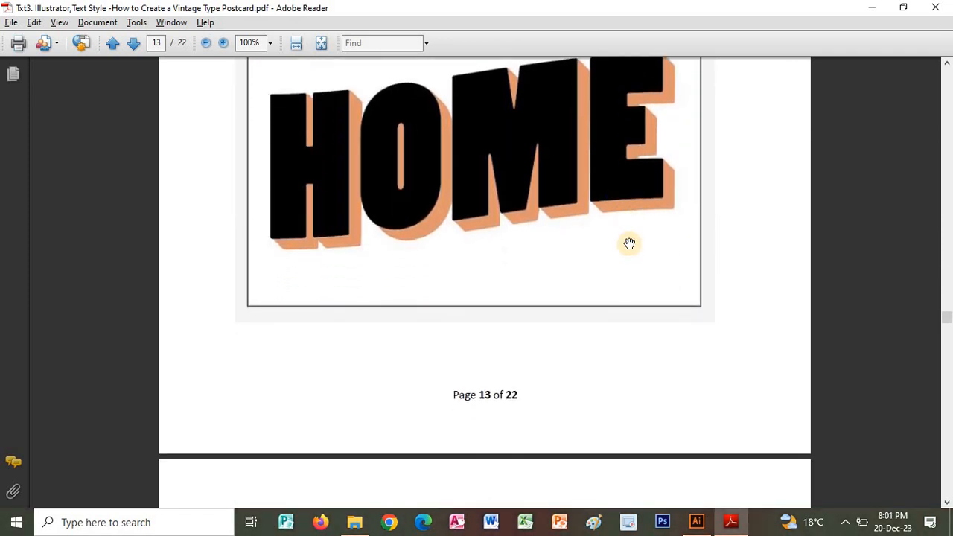
Read Steps 6 and 6b of the tutorial on replacing the black HOME type with a clipped image.
{"action": "scroll", "coordinate": [629, 244], "scroll_direction": "down", "scroll_amount": 3}
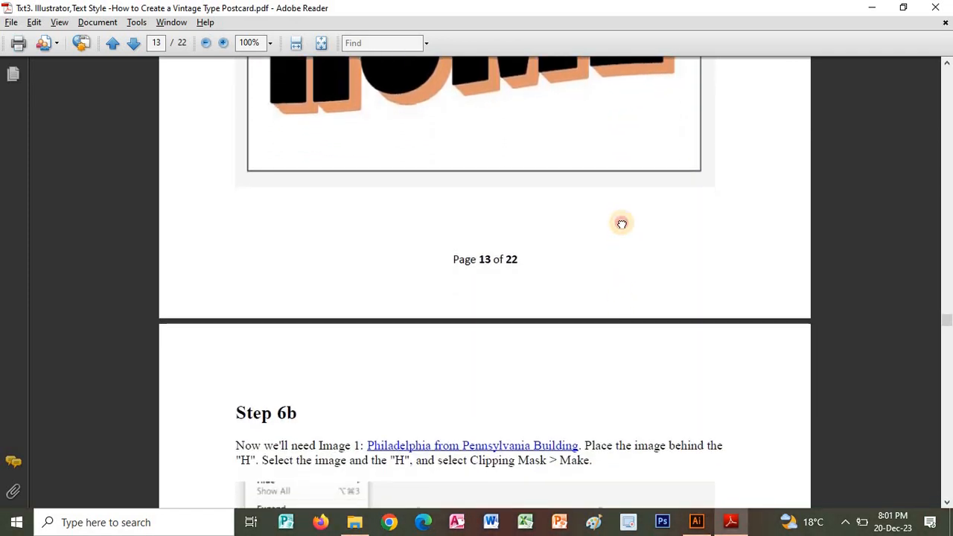
{"action": "scroll", "coordinate": [622, 223], "scroll_direction": "down", "scroll_amount": 6}
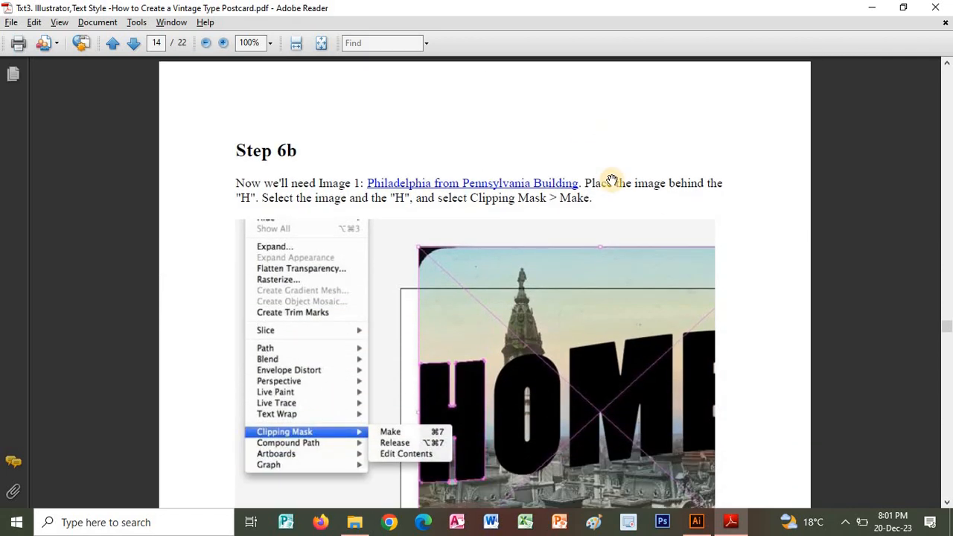
{"action": "scroll", "coordinate": [608, 208], "scroll_direction": "down", "scroll_amount": 2}
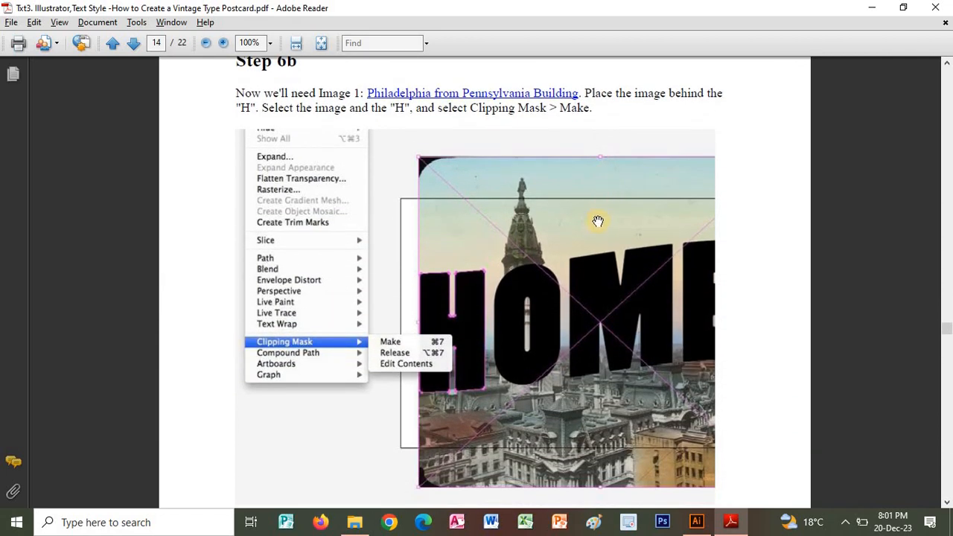
{"action": "left_click_drag", "start_coordinate": [581, 219], "coordinate": [566, 362]}
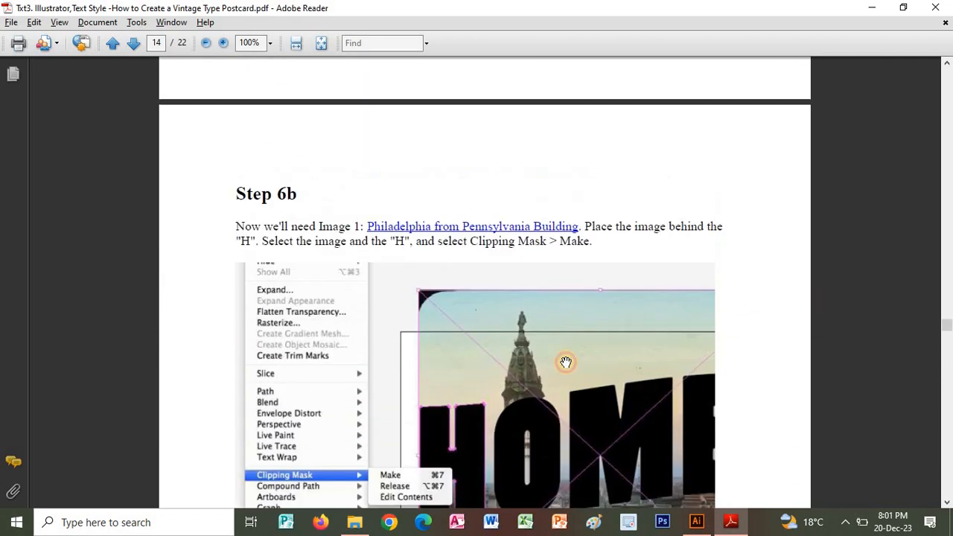
{"action": "left_click_drag", "start_coordinate": [581, 255], "coordinate": [549, 489]}
{"action": "left_click_drag", "start_coordinate": [574, 224], "coordinate": [577, 477]}
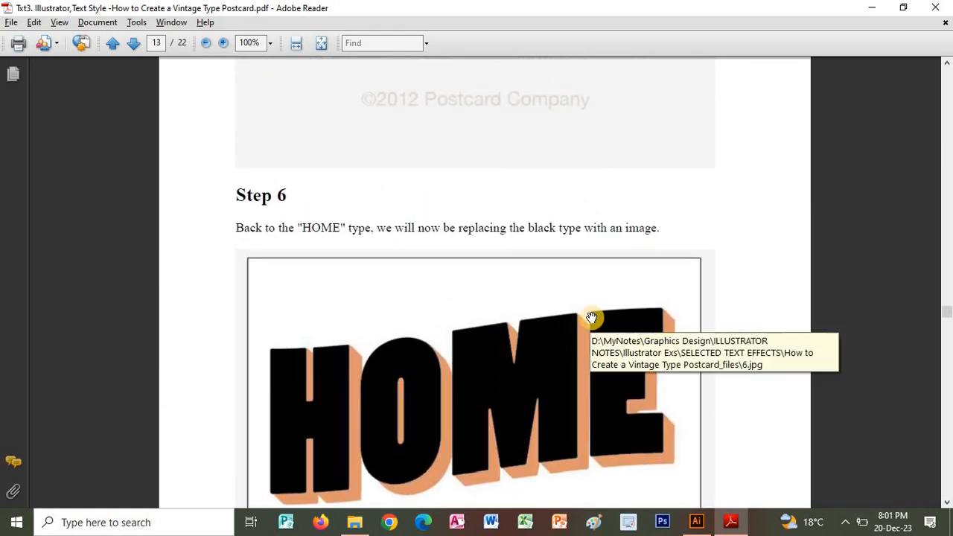
{"action": "scroll", "coordinate": [606, 174], "scroll_direction": "up", "scroll_amount": 1}
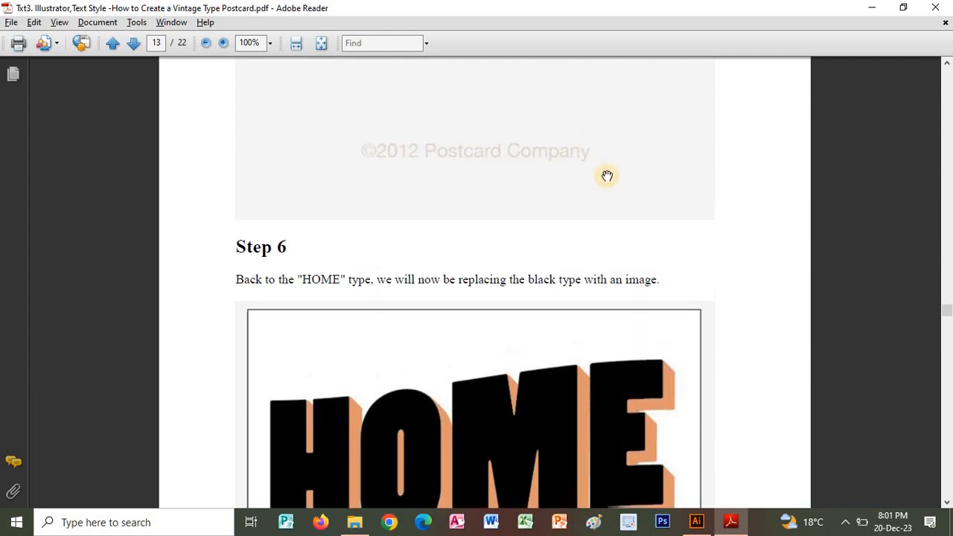
{"action": "scroll", "coordinate": [574, 119], "scroll_direction": "down", "scroll_amount": 14}
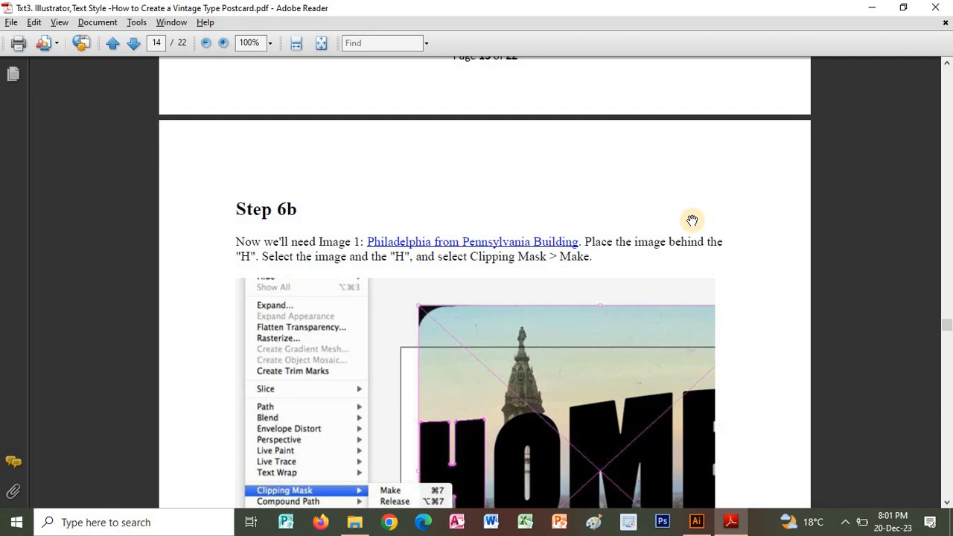
Switch to Illustrator, expand the lettering group in Layer 1, and highlight the H's compound path among its sublayers.
{"action": "key", "text": "alt+Tab"}
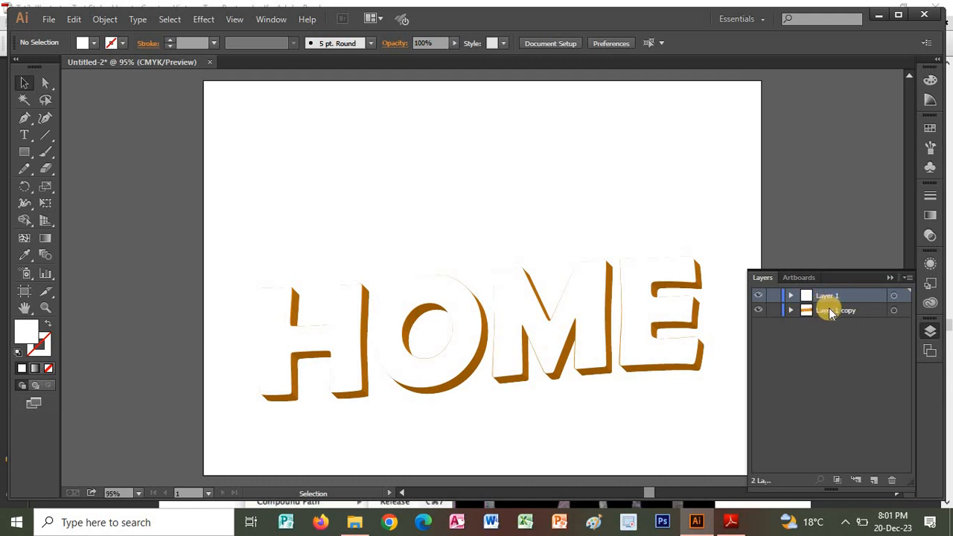
{"action": "left_click", "coordinate": [791, 310]}
{"action": "left_click", "coordinate": [805, 325]}
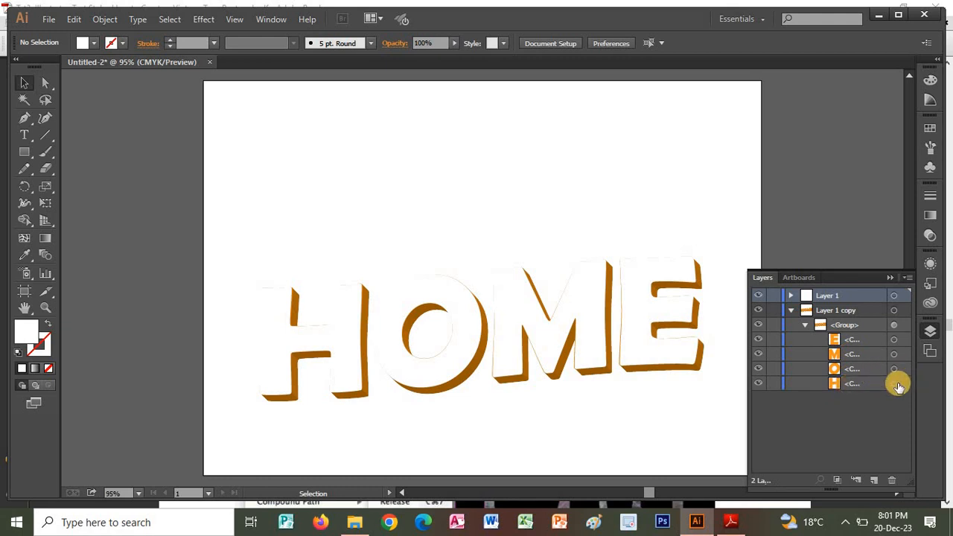
{"action": "left_click", "coordinate": [803, 325]}
{"action": "left_click", "coordinate": [791, 298]}
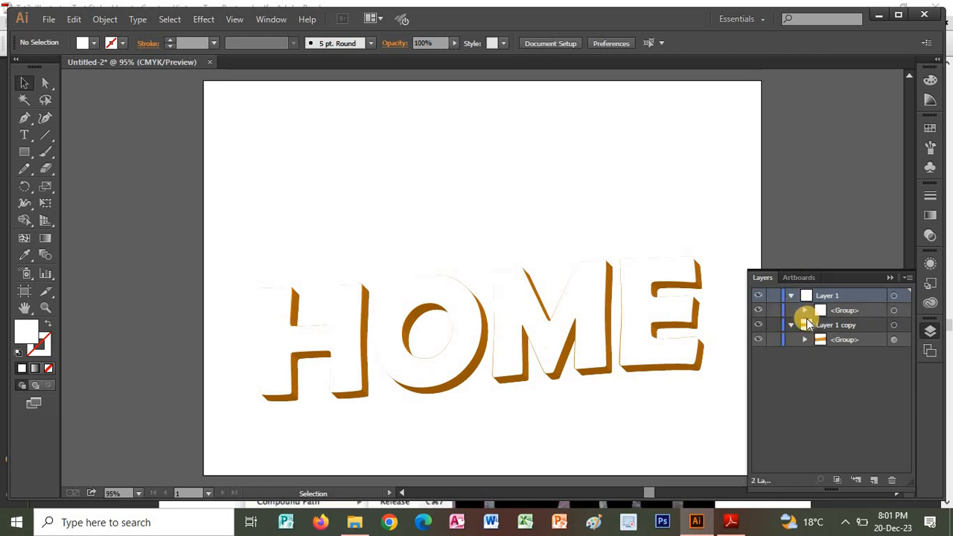
{"action": "left_click", "coordinate": [805, 311]}
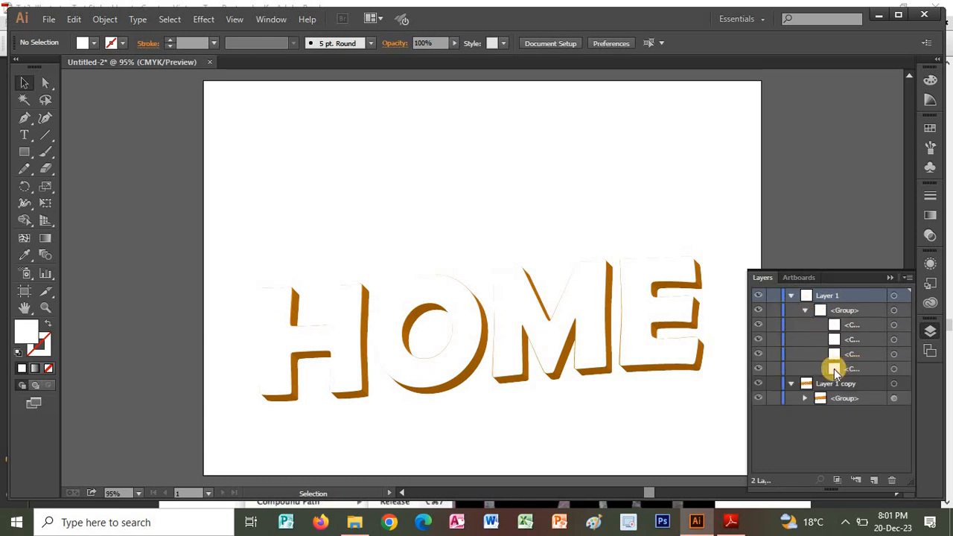
{"action": "left_click", "coordinate": [759, 368]}
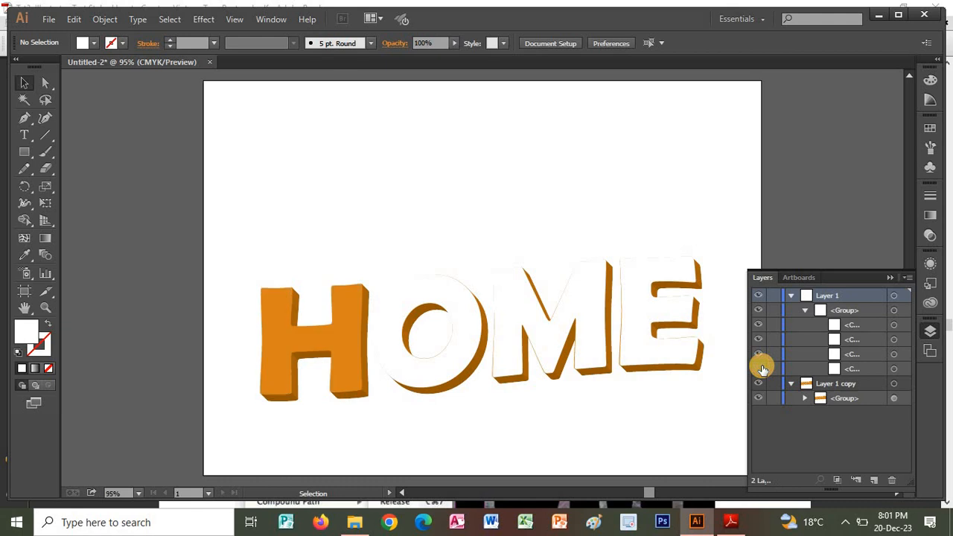
{"action": "left_click", "coordinate": [760, 368]}
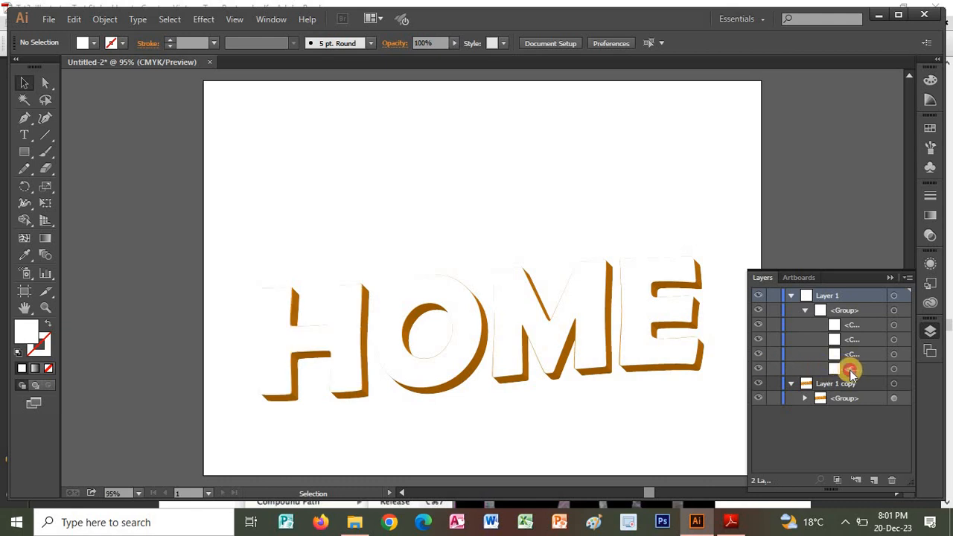
{"action": "left_click", "coordinate": [851, 370]}
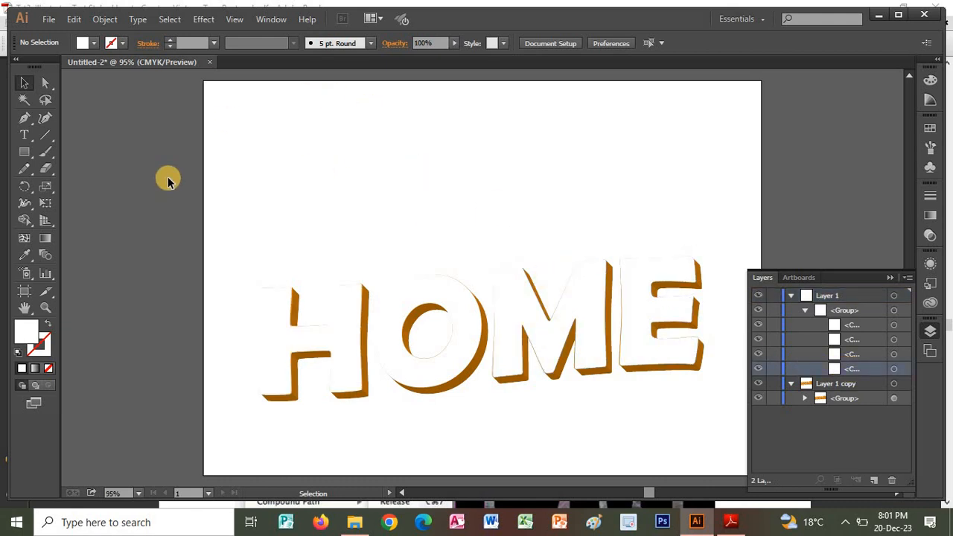
{"action": "key", "text": "alt+Tab"}
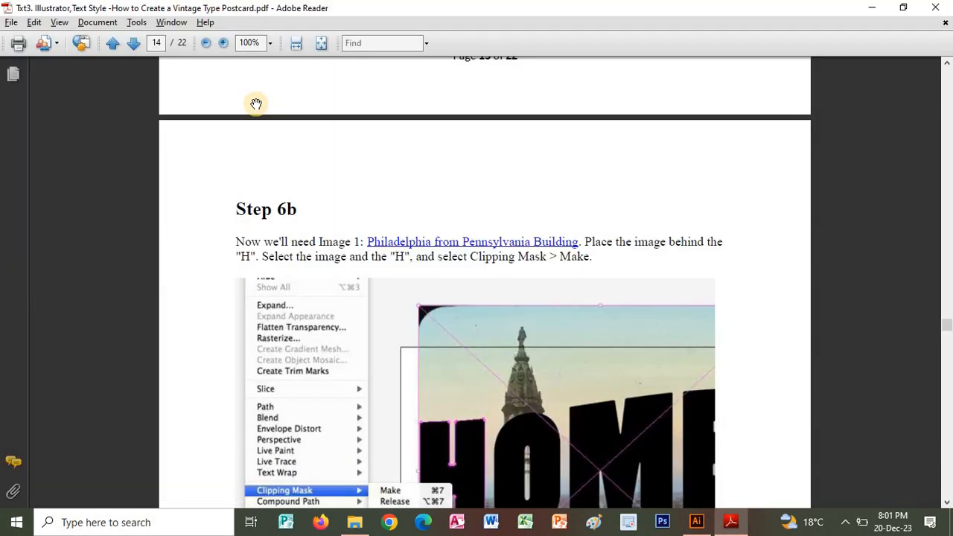
{"action": "key", "text": "alt+Tab"}
{"action": "left_click", "coordinate": [48, 19]}
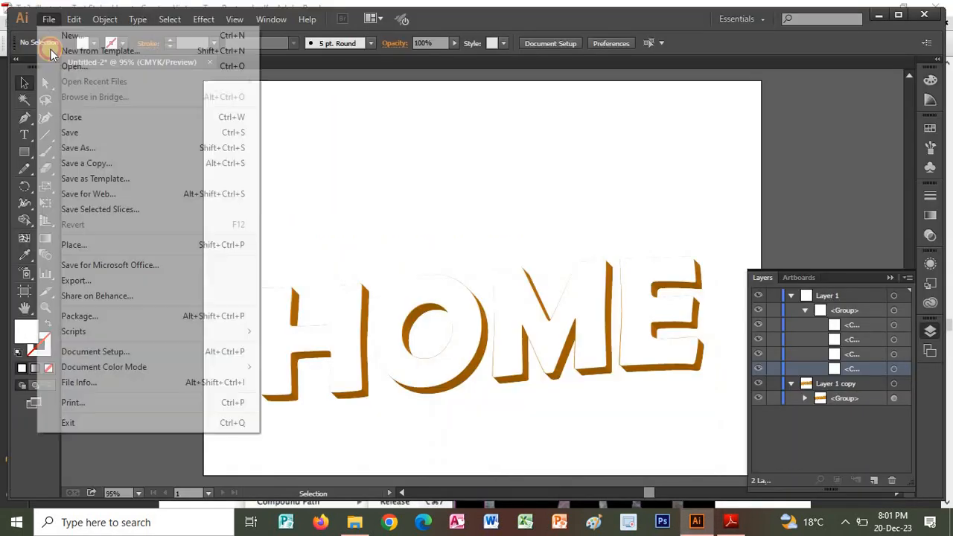
{"action": "left_click", "coordinate": [80, 245]}
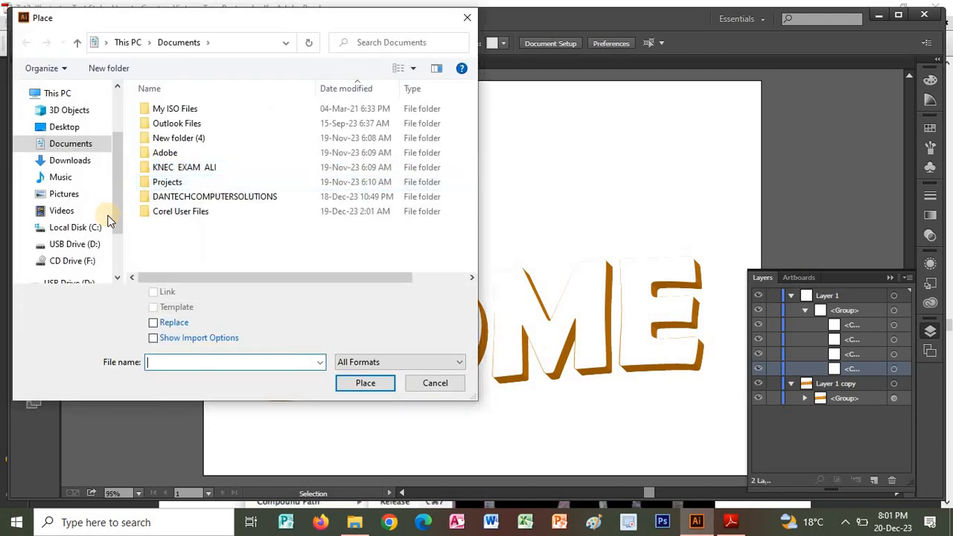
{"action": "left_click", "coordinate": [76, 246]}
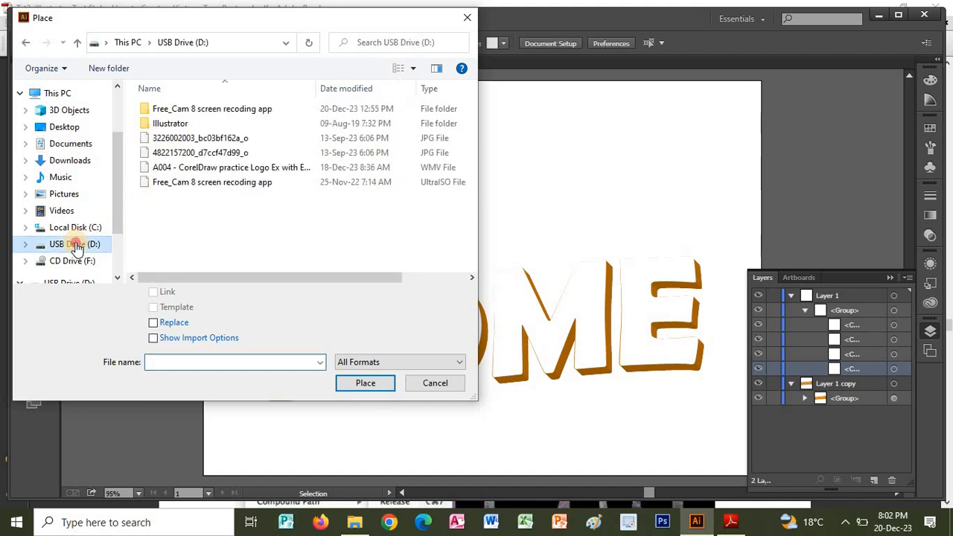
{"action": "left_click", "coordinate": [184, 155]}
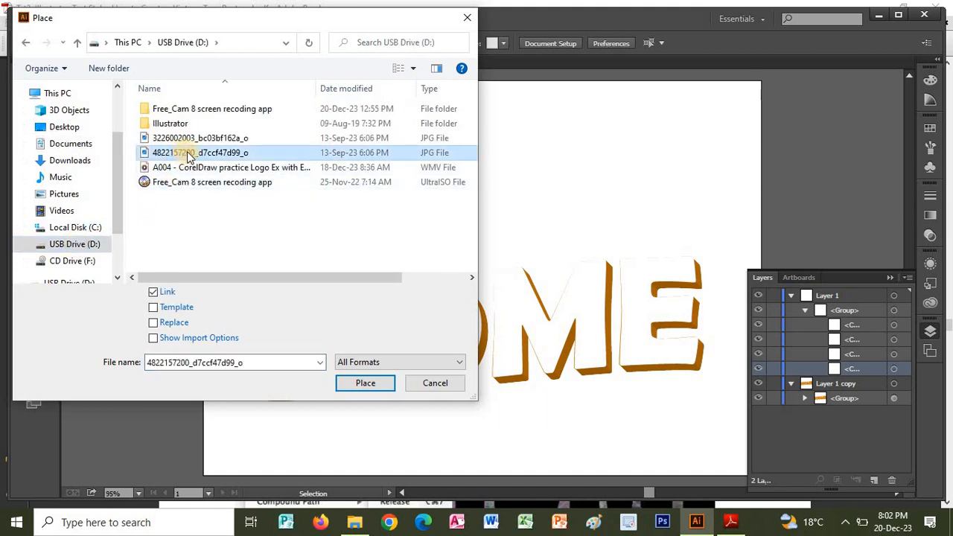
{"action": "left_click", "coordinate": [186, 139]}
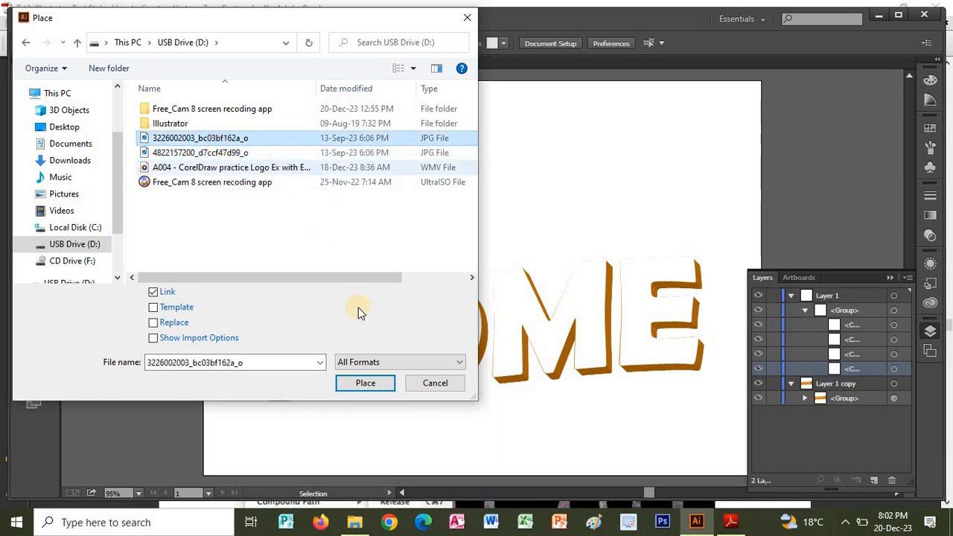
{"action": "left_click", "coordinate": [366, 382]}
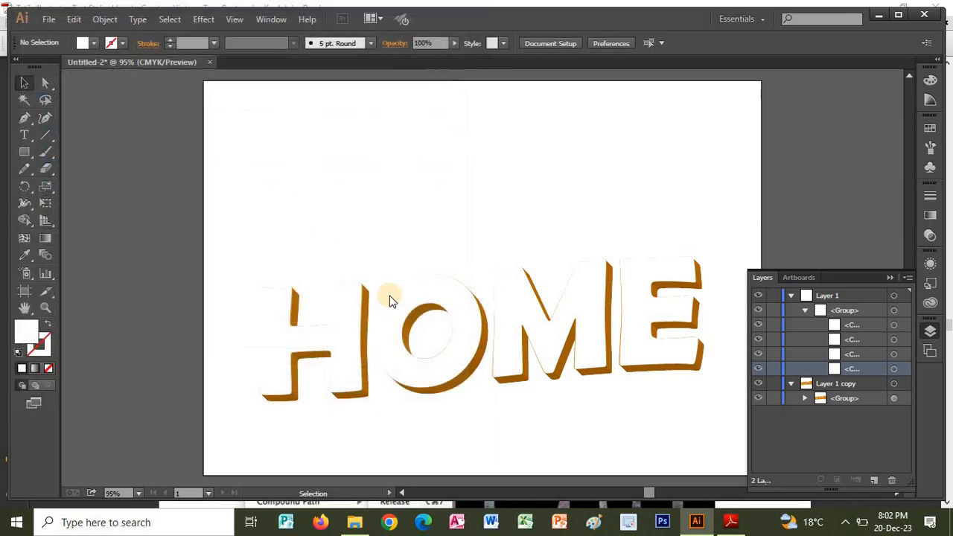
{"action": "left_click", "coordinate": [368, 225]}
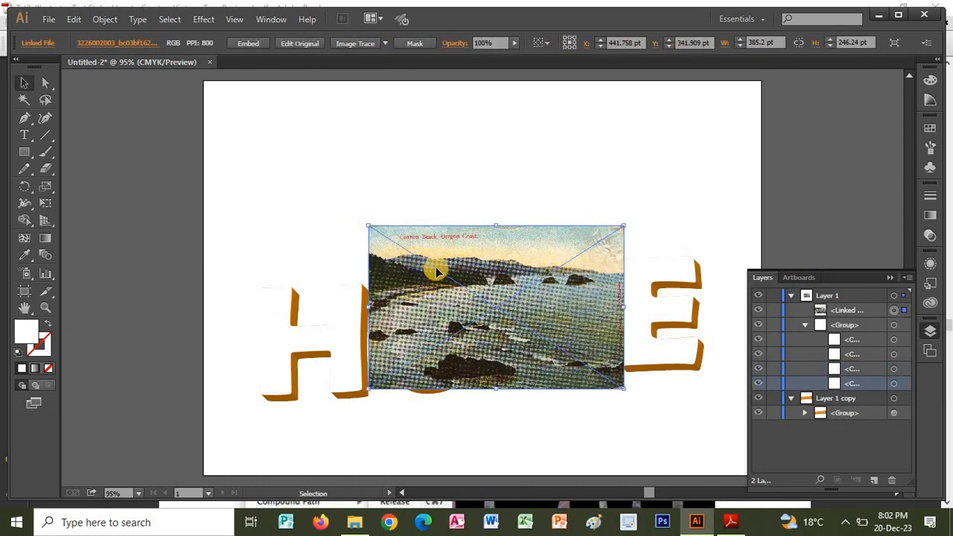
Move the placed beach image over the H and O, and reorder it directly beneath the H path in the Layer 1 group.
{"action": "left_click_drag", "start_coordinate": [433, 277], "coordinate": [381, 326]}
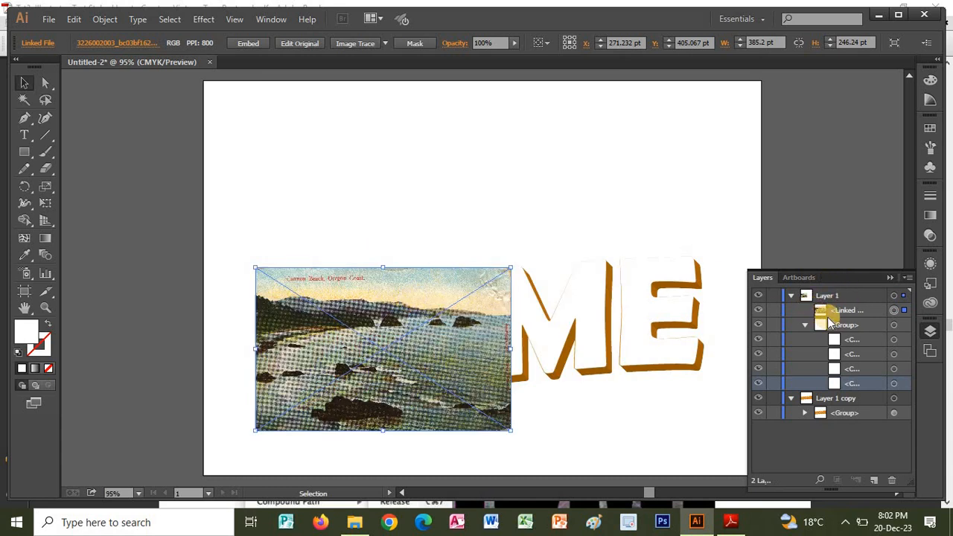
{"action": "left_click_drag", "start_coordinate": [828, 313], "coordinate": [841, 387]}
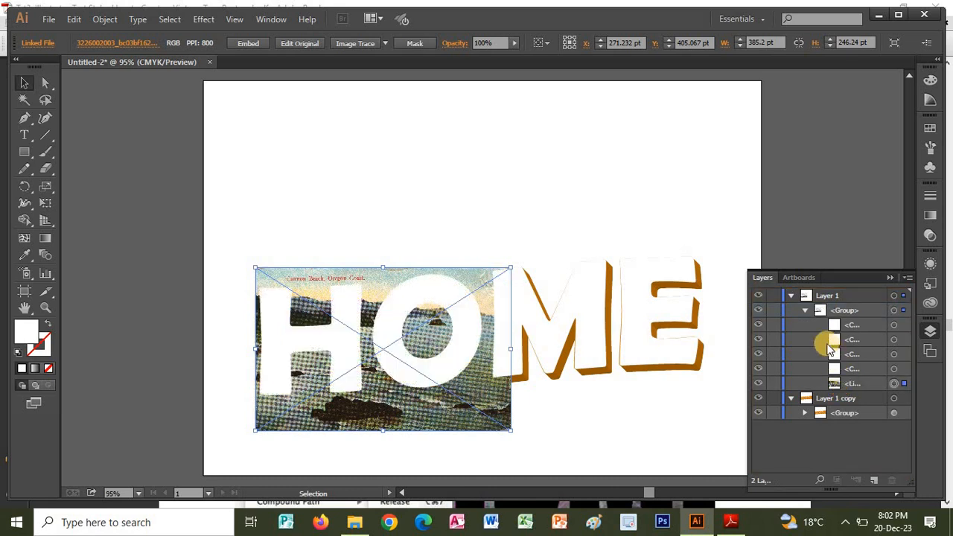
{"action": "left_click", "coordinate": [759, 369]}
{"action": "left_click", "coordinate": [759, 368]}
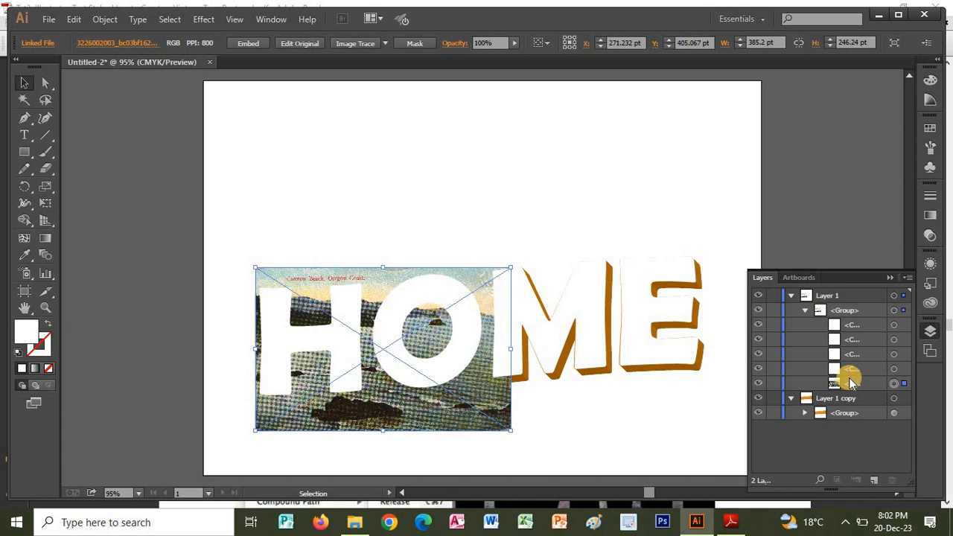
Isolate the Layer 1 lettering group, make a clipping mask from the white H and the beach image, and deselect it.
{"action": "key", "text": "alt+Tab"}
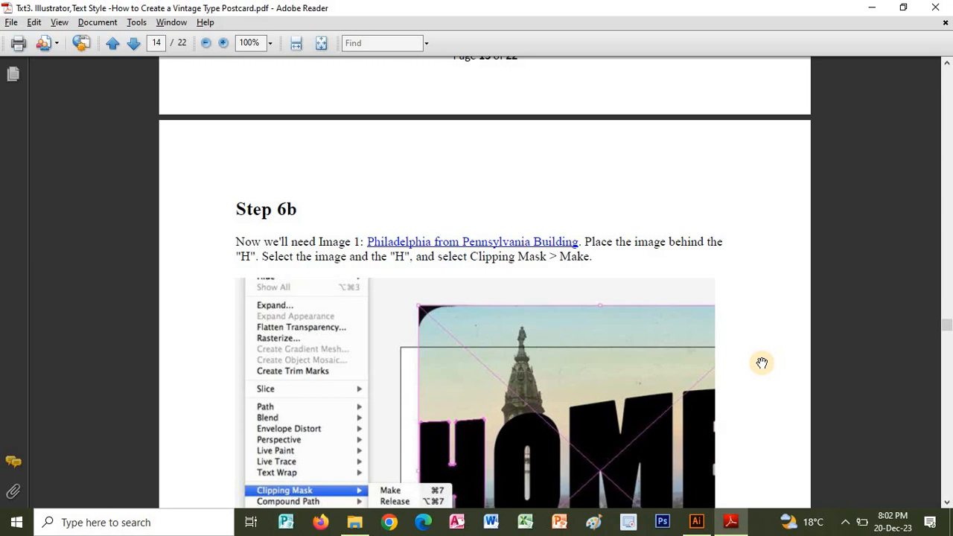
{"action": "key", "text": "alt+Tab"}
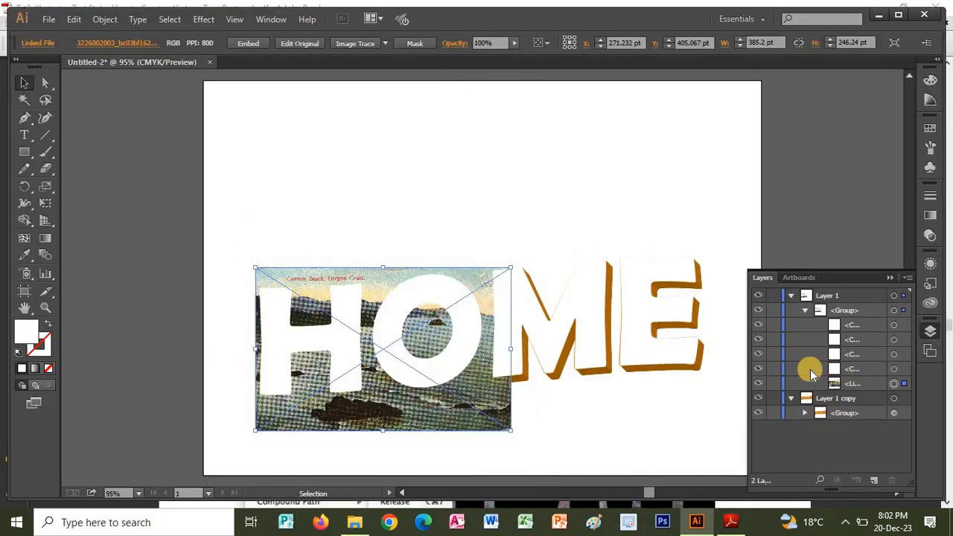
{"action": "left_click", "coordinate": [352, 342]}
{"action": "double_click", "coordinate": [351, 342]}
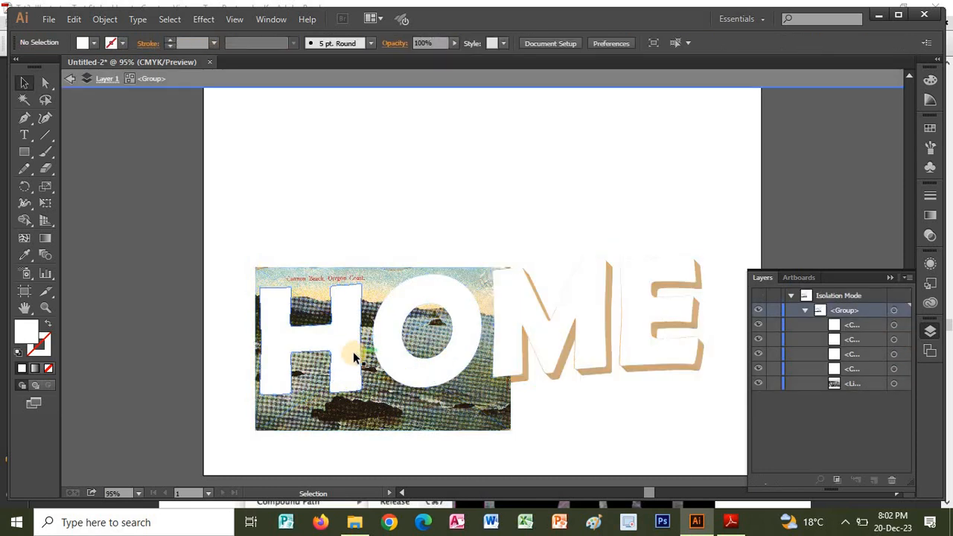
{"action": "left_click", "coordinate": [352, 349]}
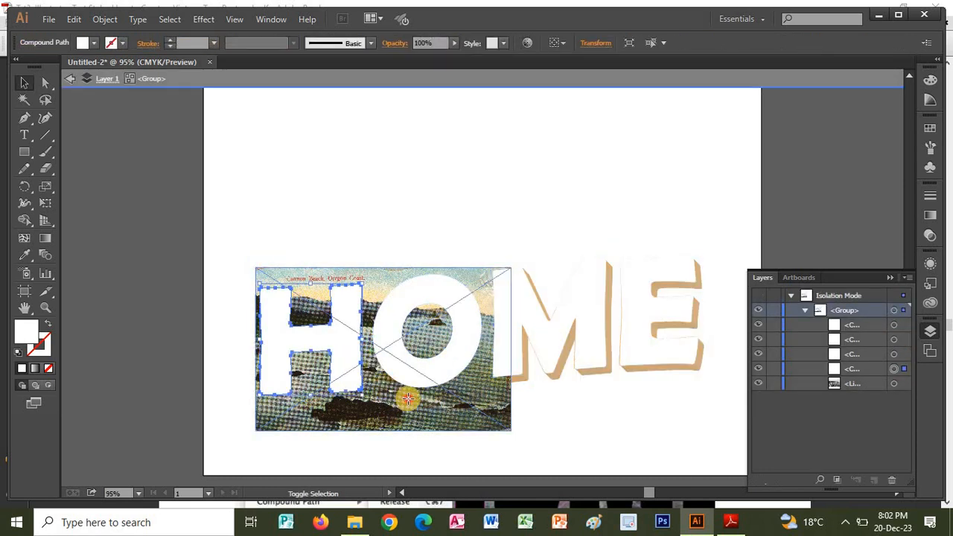
{"action": "left_click", "coordinate": [411, 402], "text": "shift"}
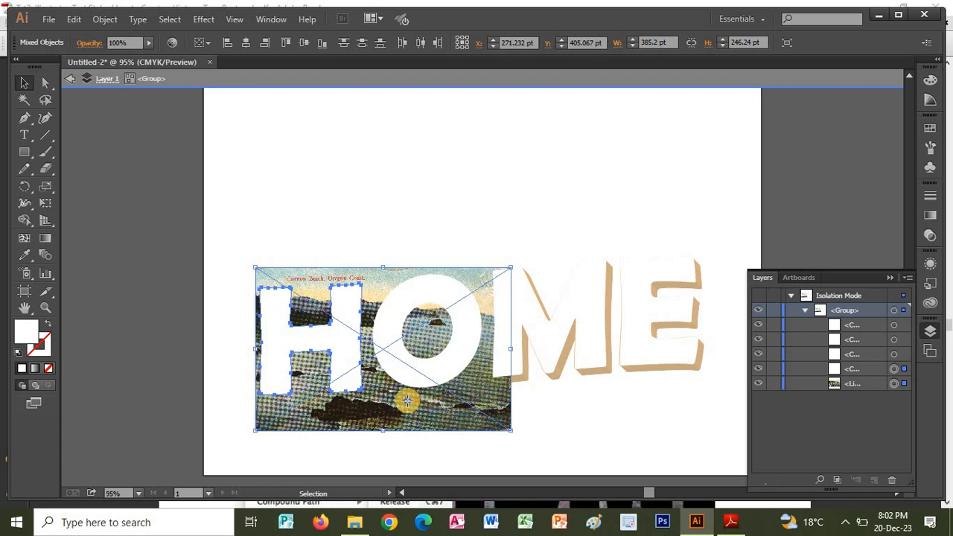
{"action": "right_click", "coordinate": [408, 401]}
{"action": "left_click", "coordinate": [463, 342]}
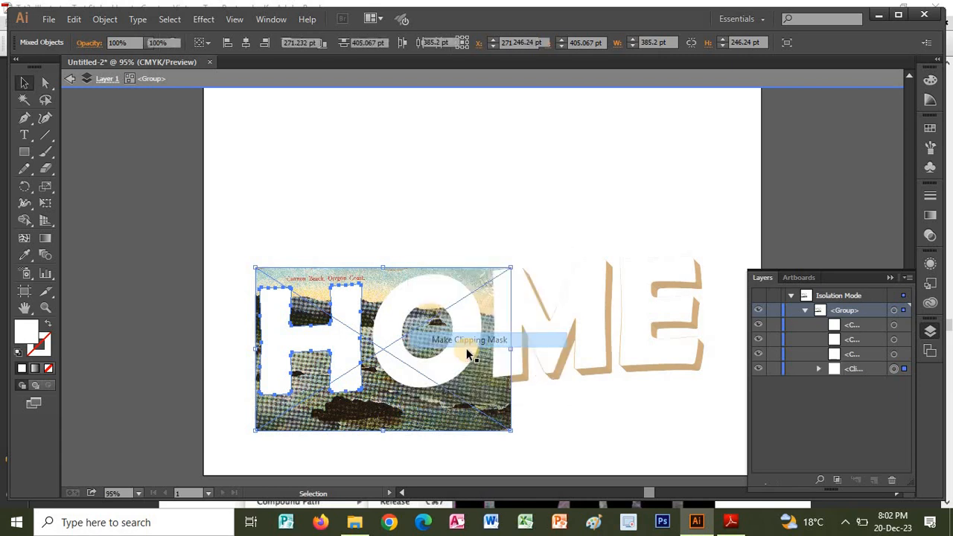
{"action": "left_click", "coordinate": [437, 244]}
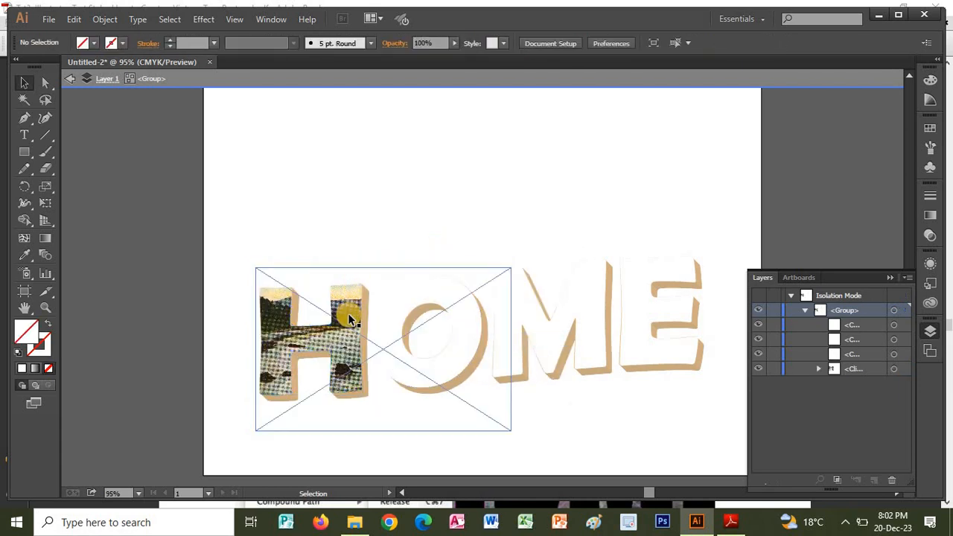
{"action": "left_click", "coordinate": [312, 268]}
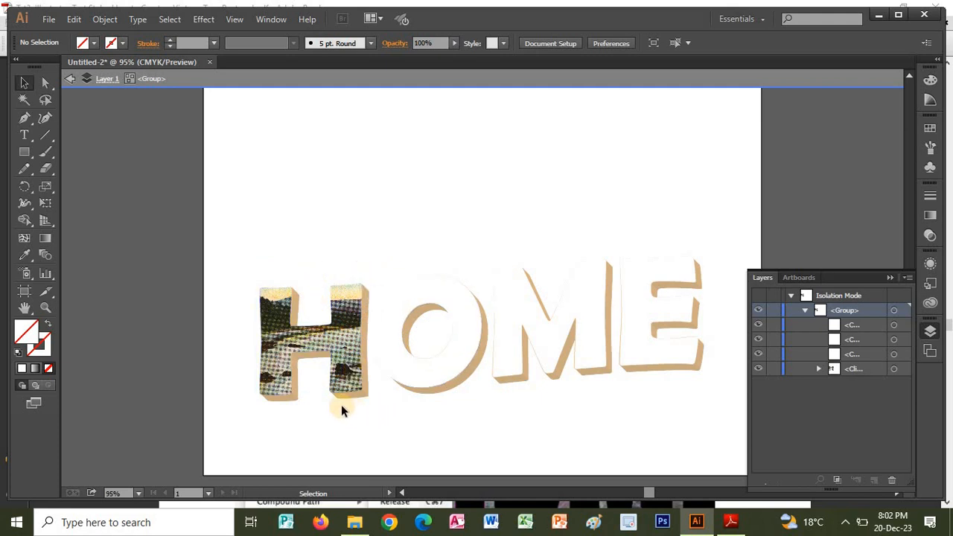
Isolate the H's clip group, shrink the beach image to fit the letter more closely, and exit isolation mode.
{"action": "left_click", "coordinate": [341, 379]}
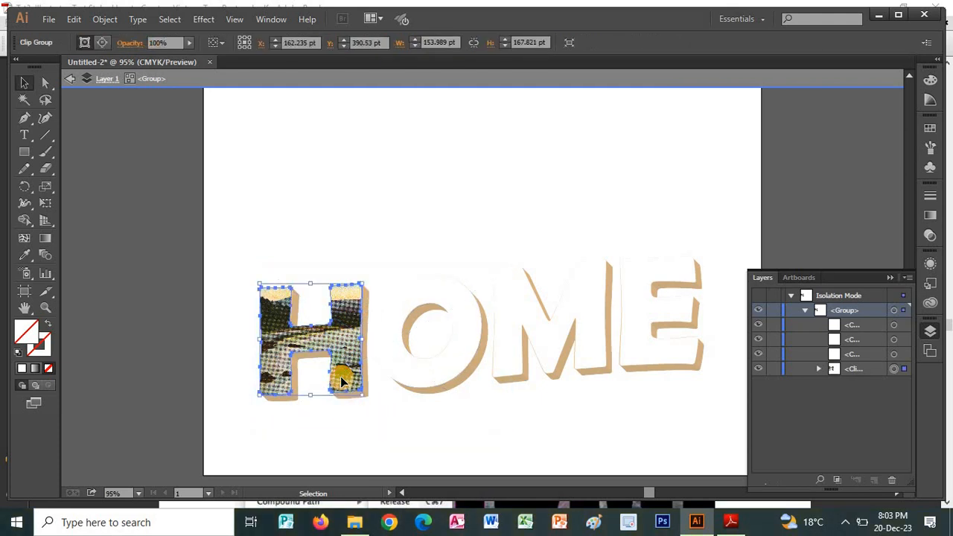
{"action": "double_click", "coordinate": [386, 419]}
{"action": "left_click", "coordinate": [386, 420]}
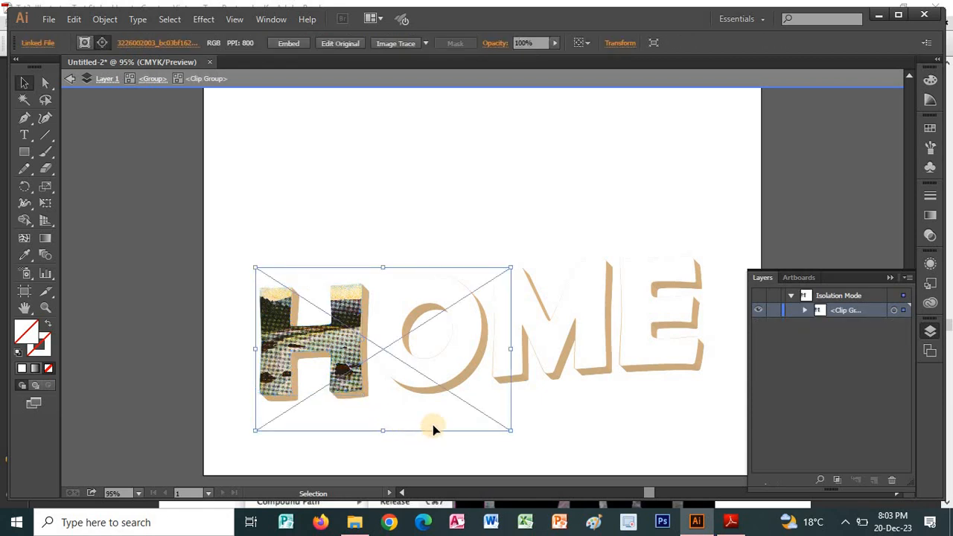
{"action": "left_click_drag", "start_coordinate": [514, 349], "coordinate": [411, 349]}
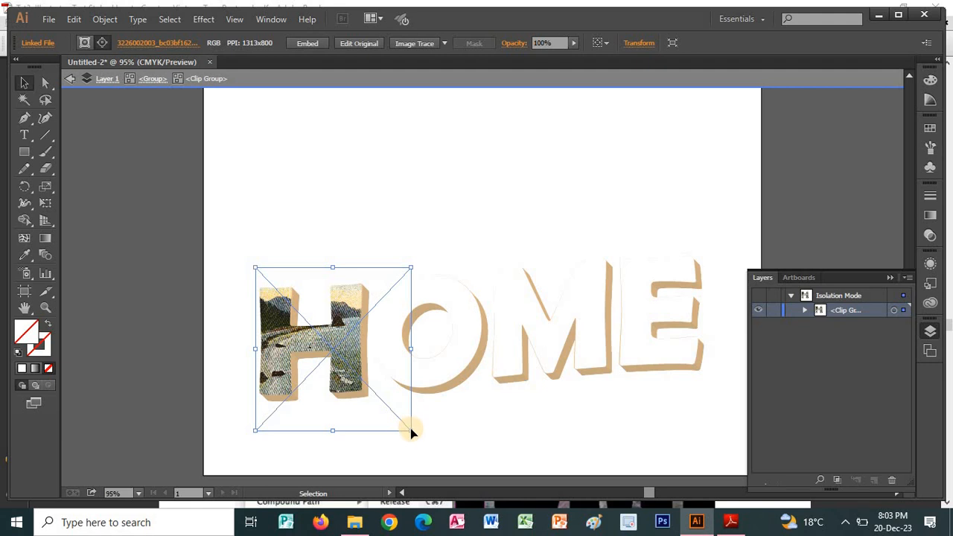
{"action": "left_click_drag", "start_coordinate": [410, 430], "coordinate": [388, 410]}
{"action": "left_click", "coordinate": [388, 218]}
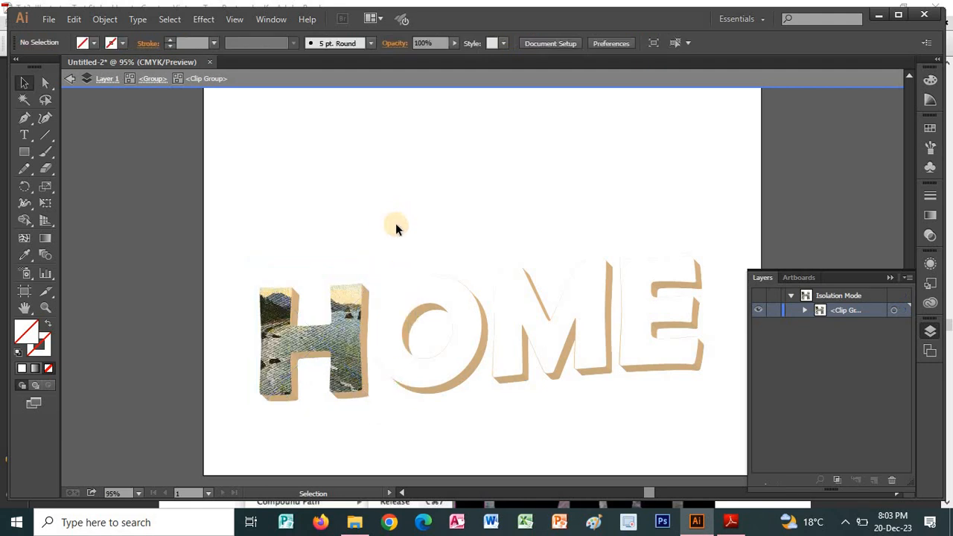
{"action": "double_click", "coordinate": [404, 218]}
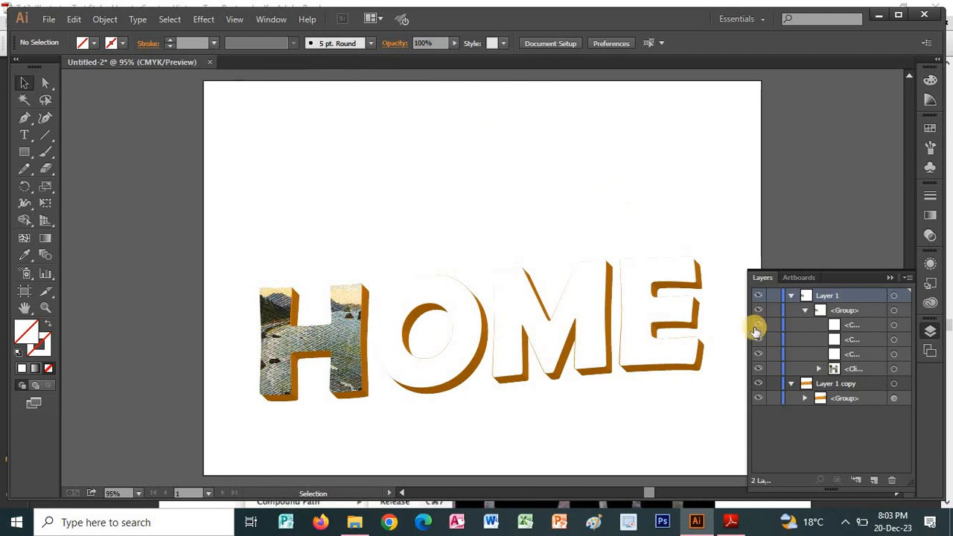
{"action": "left_click", "coordinate": [856, 354]}
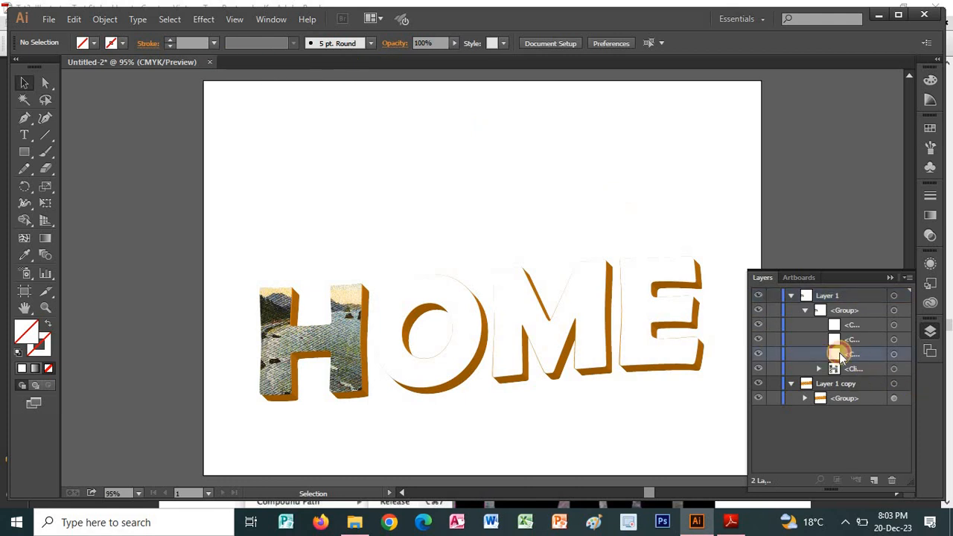
{"action": "left_click", "coordinate": [759, 354]}
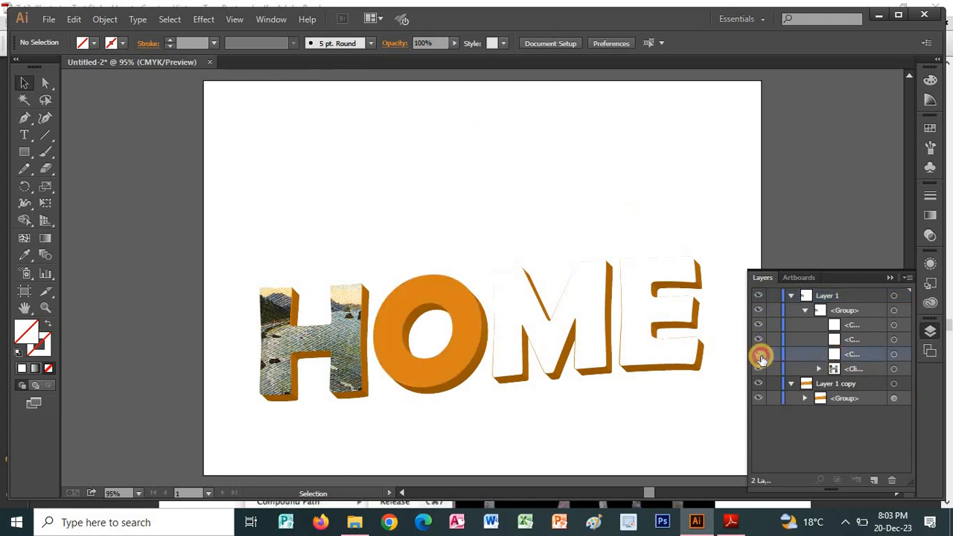
{"action": "left_click", "coordinate": [760, 354]}
{"action": "left_click", "coordinate": [49, 18]}
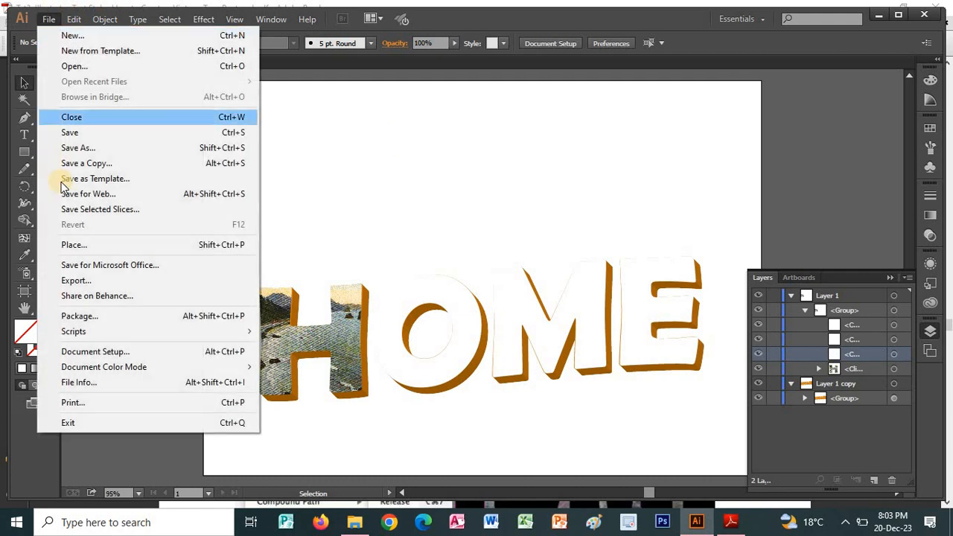
{"action": "left_click", "coordinate": [97, 245]}
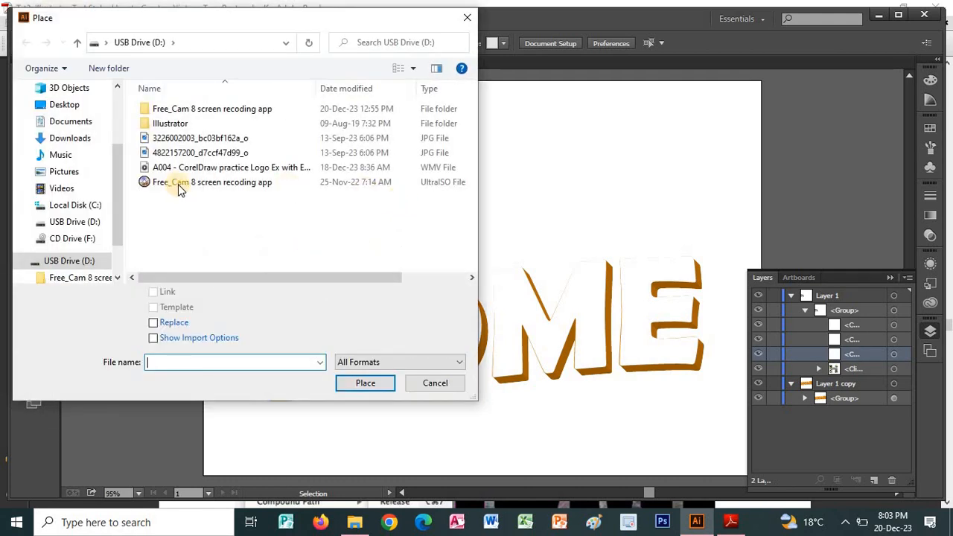
{"action": "left_click", "coordinate": [190, 139]}
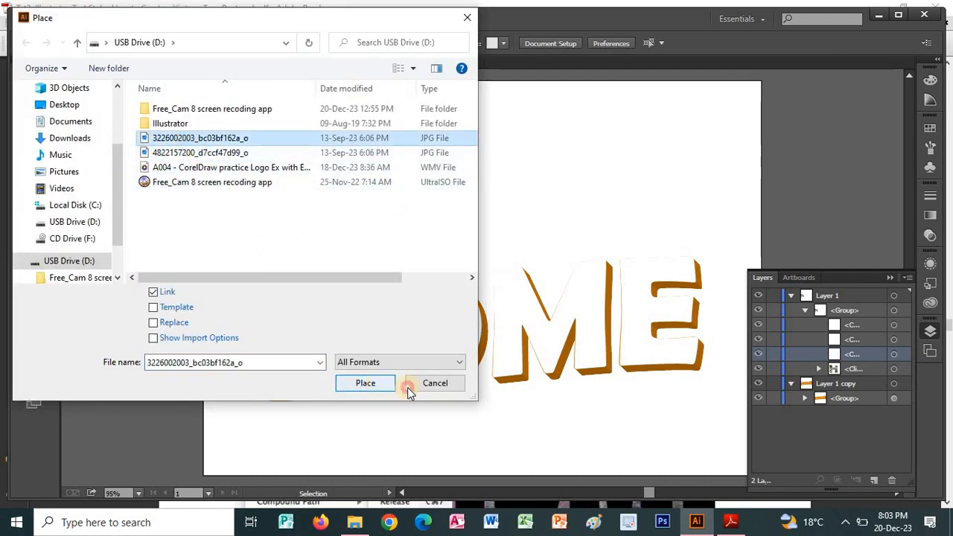
{"action": "left_click", "coordinate": [407, 387]}
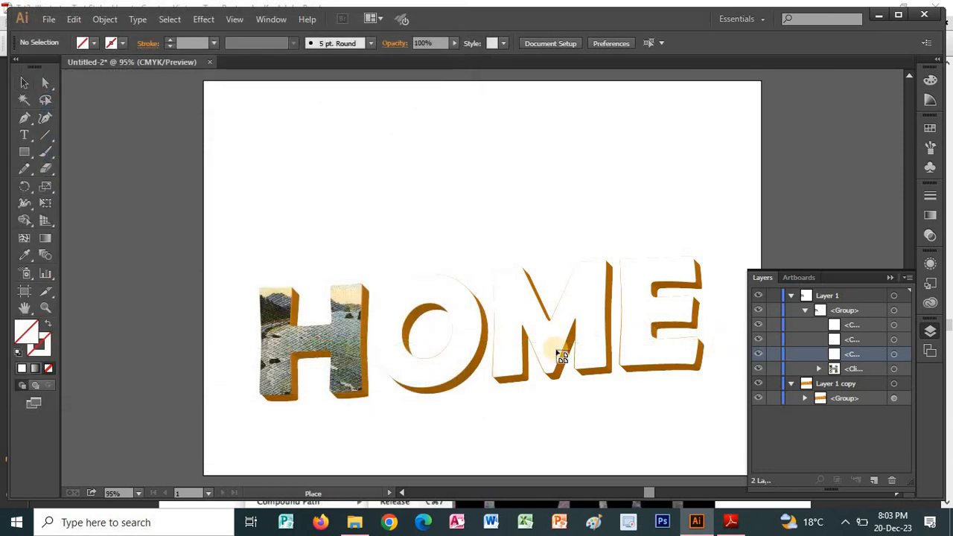
{"action": "left_click", "coordinate": [495, 319]}
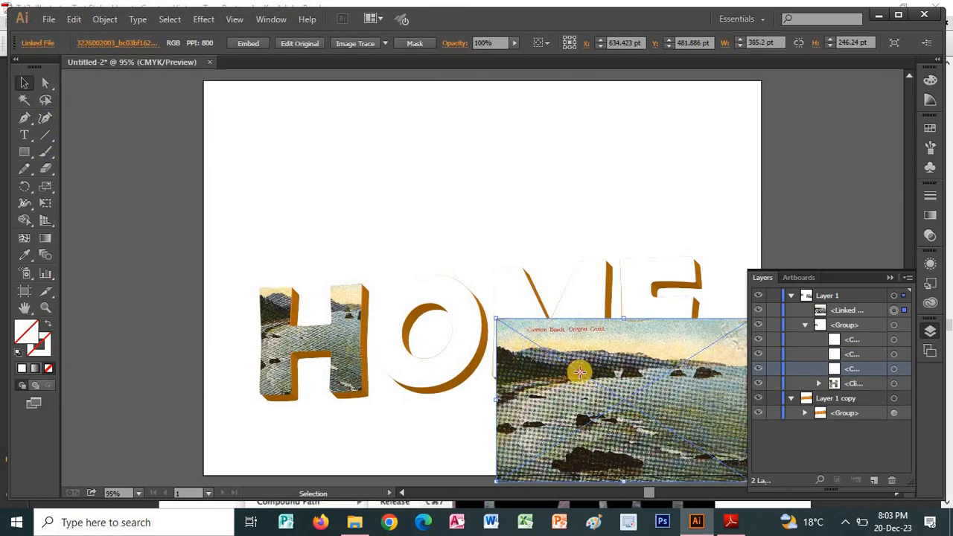
Move the newly placed beach image over the O and reorder it directly beneath the O path in the Layer 1 group.
{"action": "left_click_drag", "start_coordinate": [579, 372], "coordinate": [423, 338]}
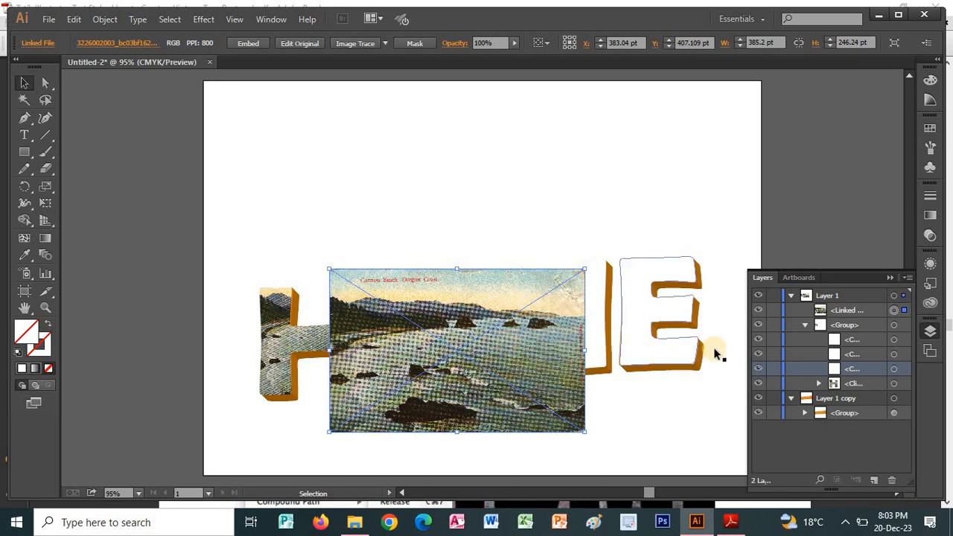
{"action": "left_click_drag", "start_coordinate": [819, 310], "coordinate": [836, 376]}
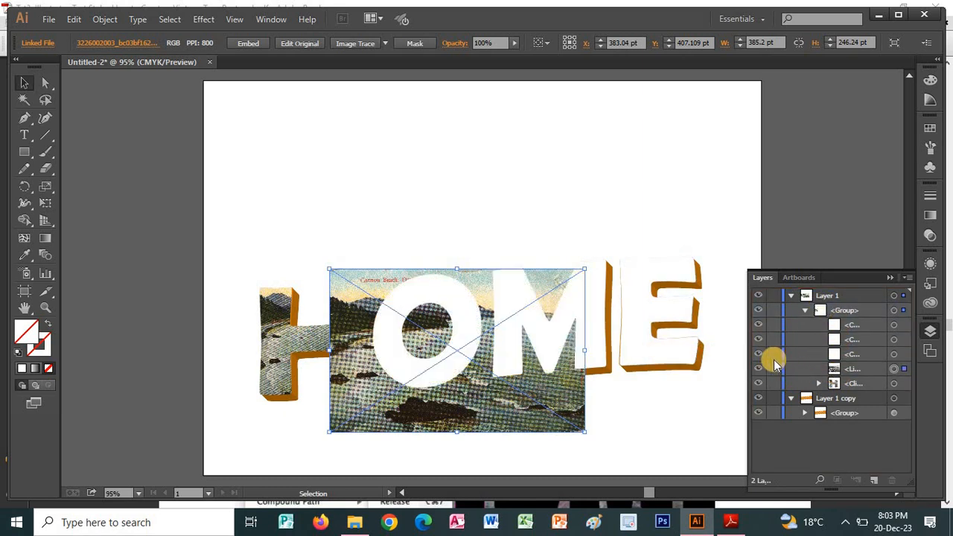
{"action": "left_click", "coordinate": [833, 355]}
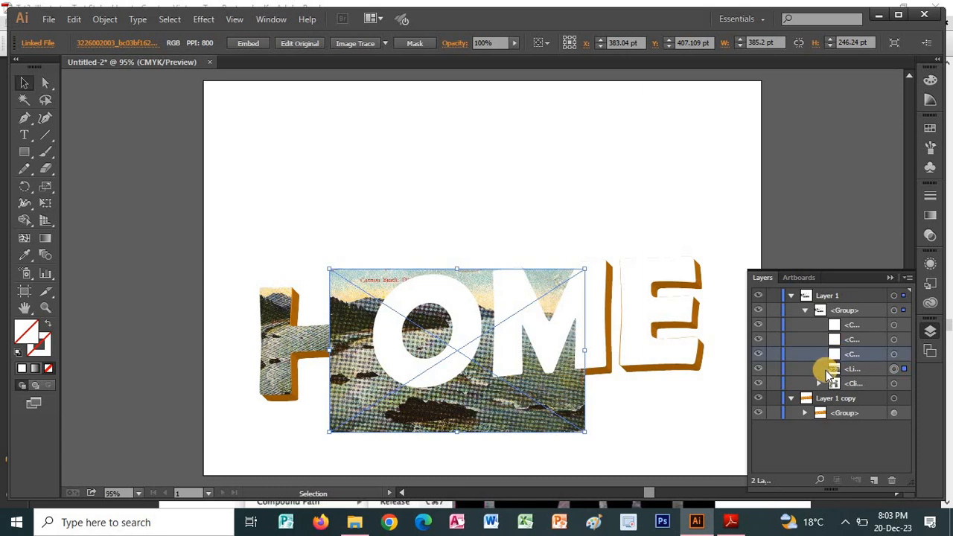
Isolate the lettering group, make a clipping mask from the white O and the beach image, and deselect it.
{"action": "left_click", "coordinate": [462, 335]}
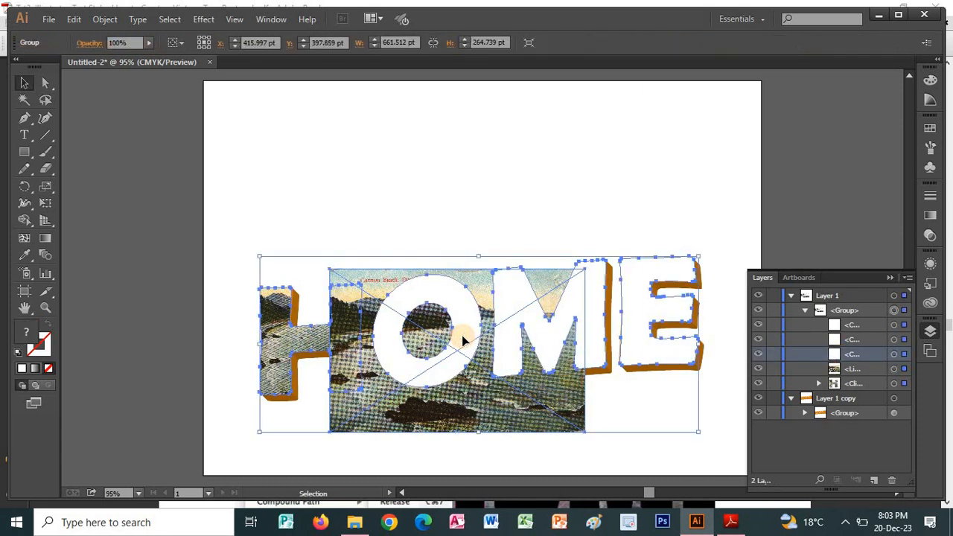
{"action": "double_click", "coordinate": [460, 339]}
{"action": "left_click", "coordinate": [463, 376]}
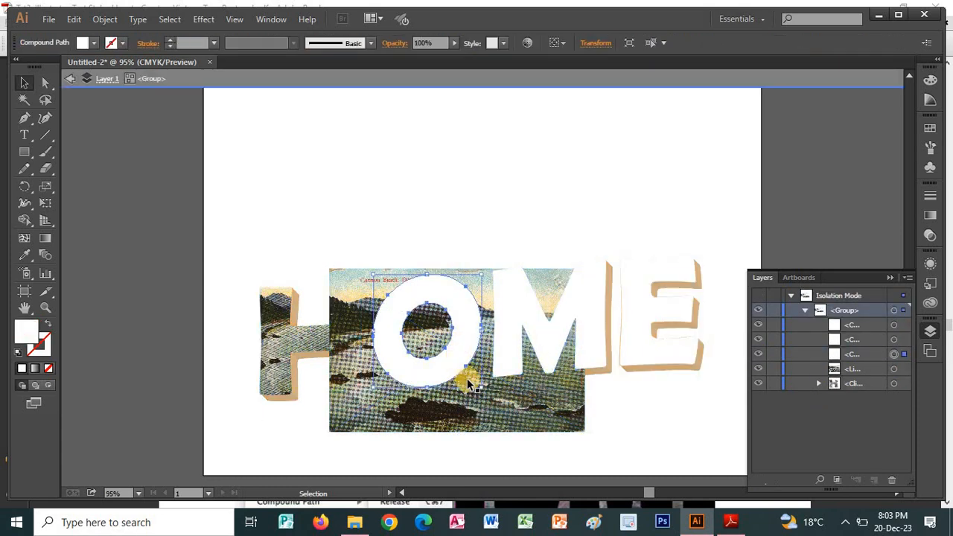
{"action": "left_click", "coordinate": [479, 383], "text": "shift"}
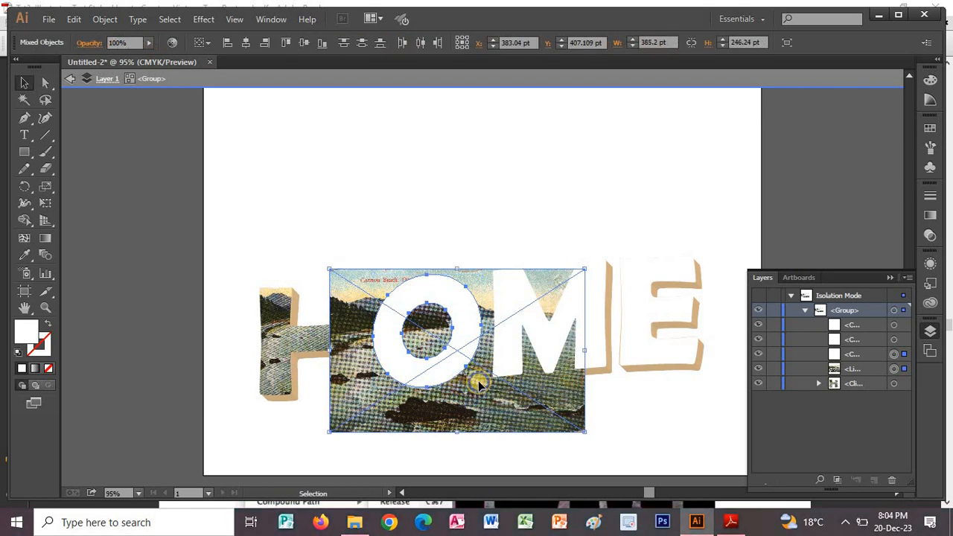
{"action": "right_click", "coordinate": [477, 378]}
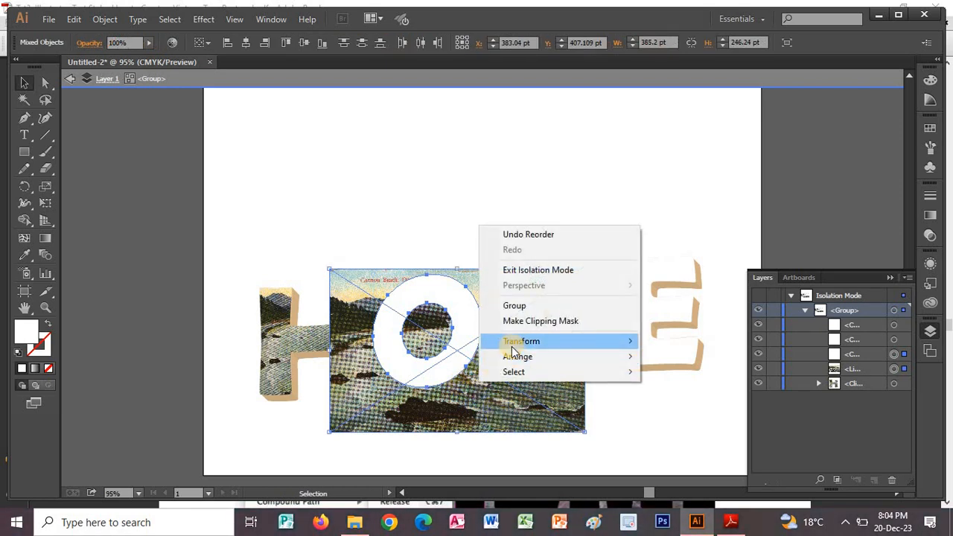
{"action": "left_click", "coordinate": [519, 321]}
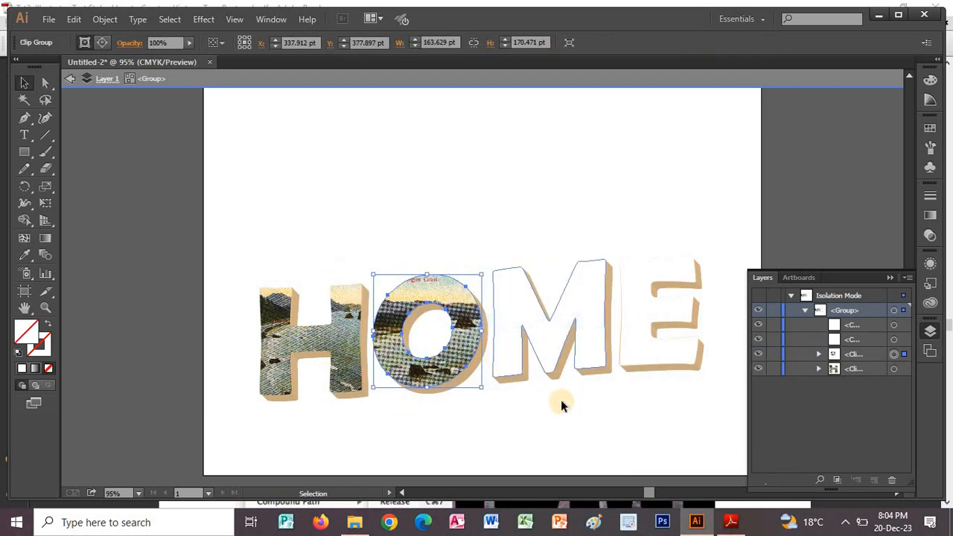
{"action": "left_click", "coordinate": [520, 391]}
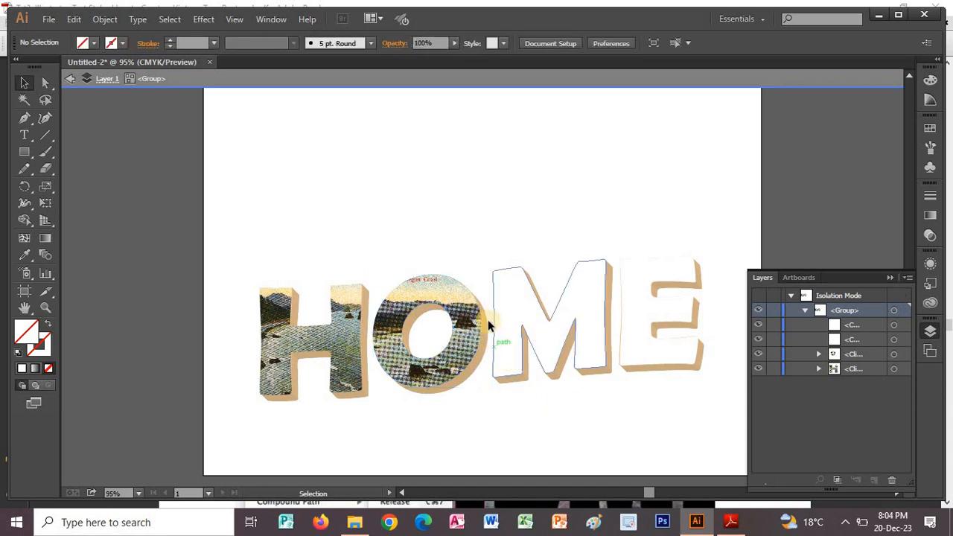
Switch to the PDF tutorial in Adobe Reader, review the Step 6b clipping mask illustration, and return to Illustrator.
{"action": "key", "text": "alt+Tab"}
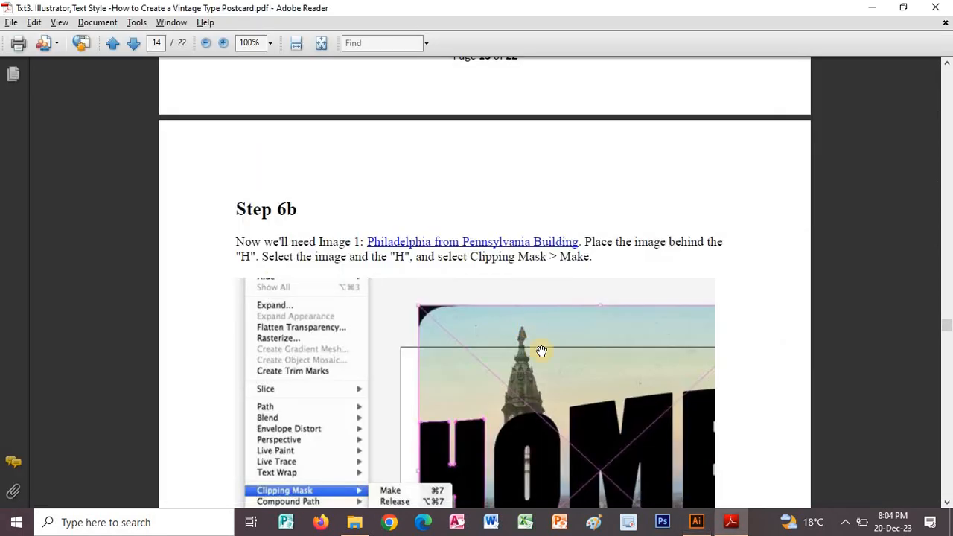
{"action": "scroll", "coordinate": [540, 366], "scroll_direction": "down", "scroll_amount": 5}
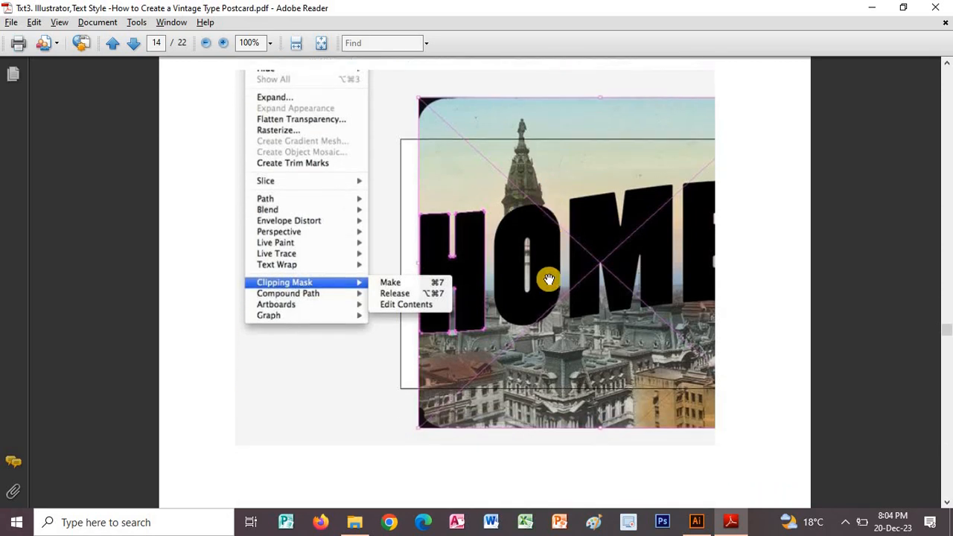
{"action": "key", "text": "alt+Tab"}
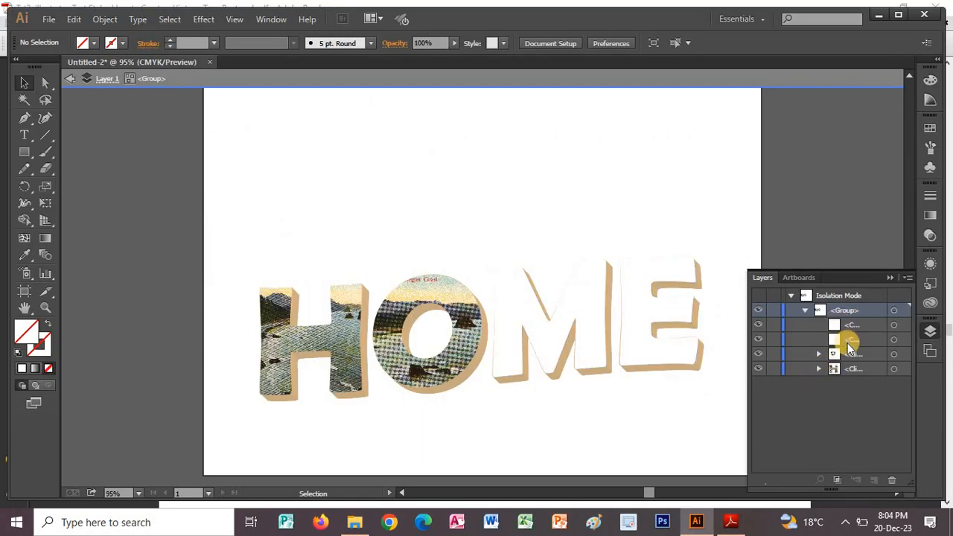
{"action": "left_click", "coordinate": [758, 340]}
{"action": "left_click", "coordinate": [757, 339]}
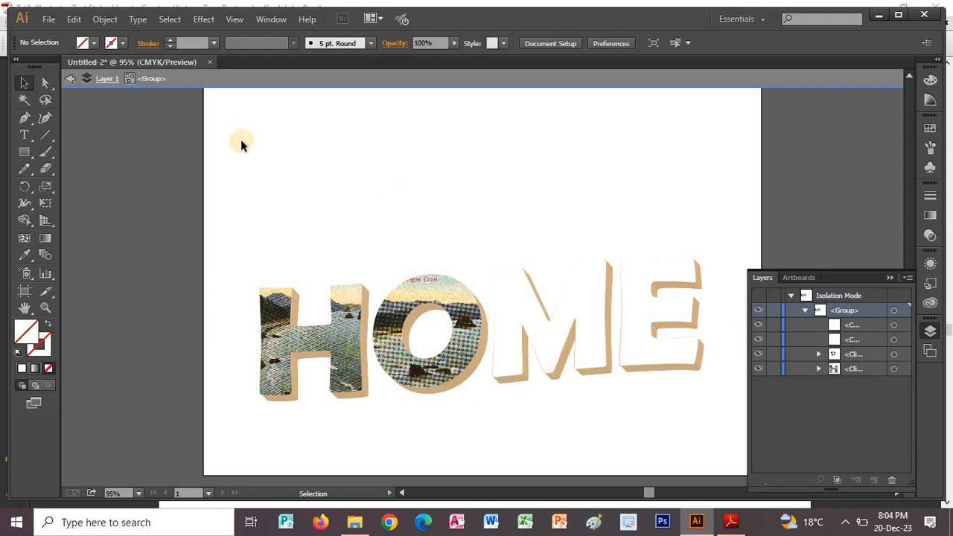
{"action": "left_click", "coordinate": [49, 18]}
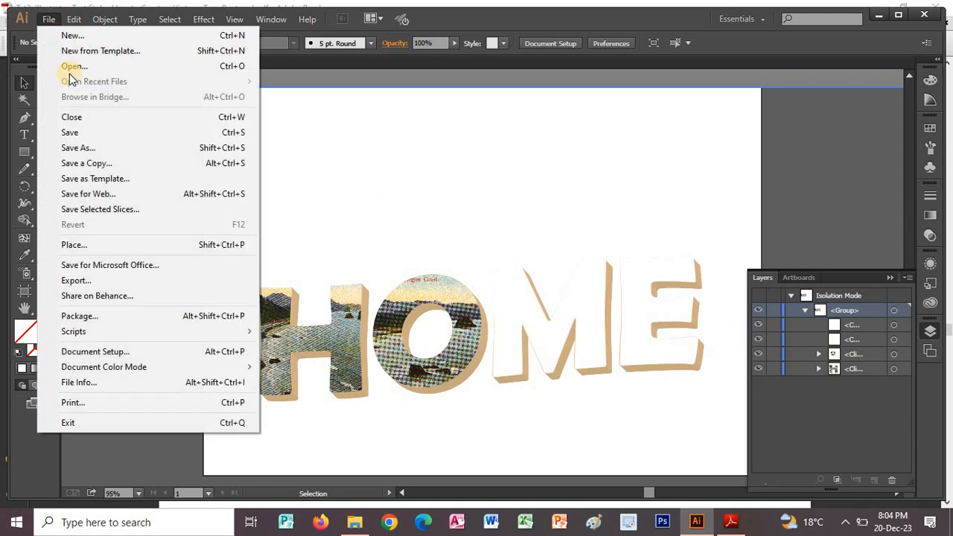
{"action": "left_click", "coordinate": [74, 245]}
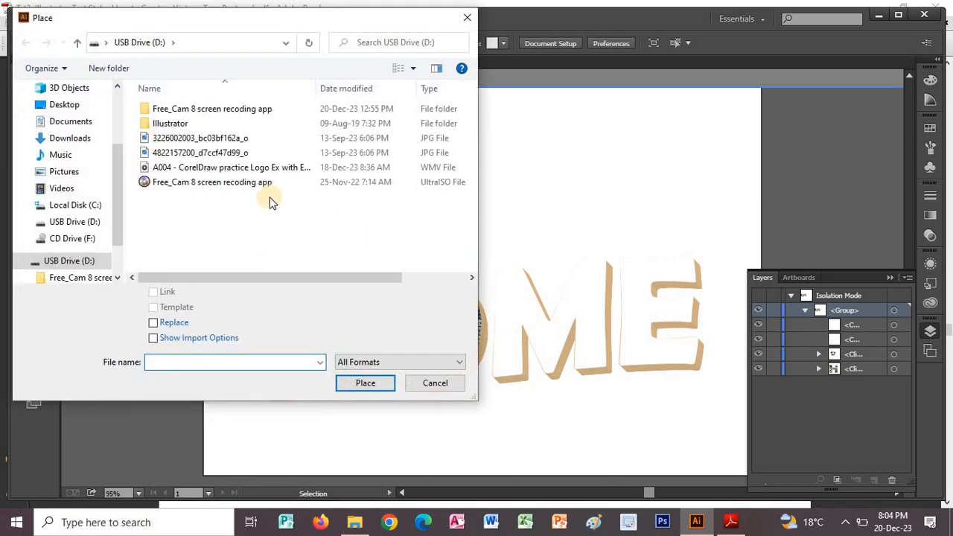
{"action": "left_click", "coordinate": [194, 153]}
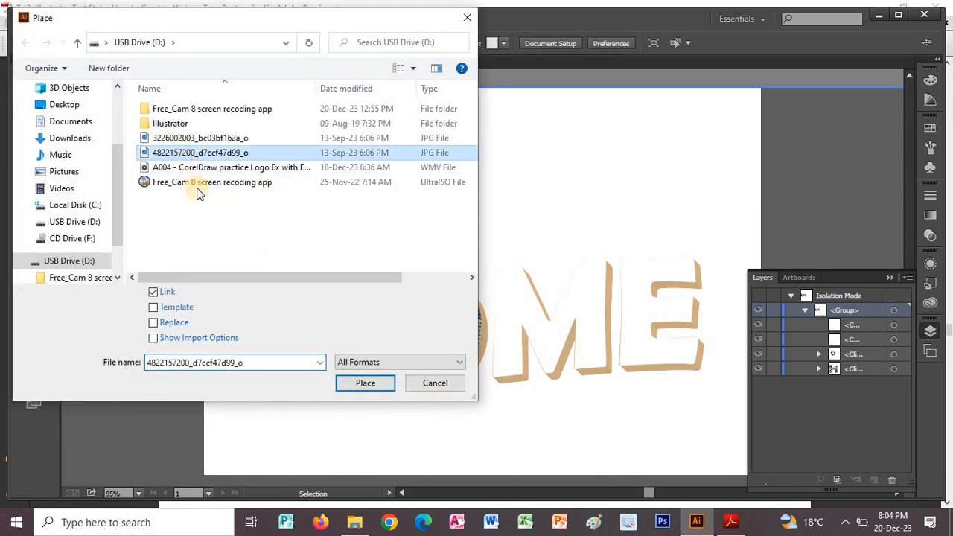
{"action": "left_click", "coordinate": [365, 383]}
{"action": "left_click", "coordinate": [515, 332]}
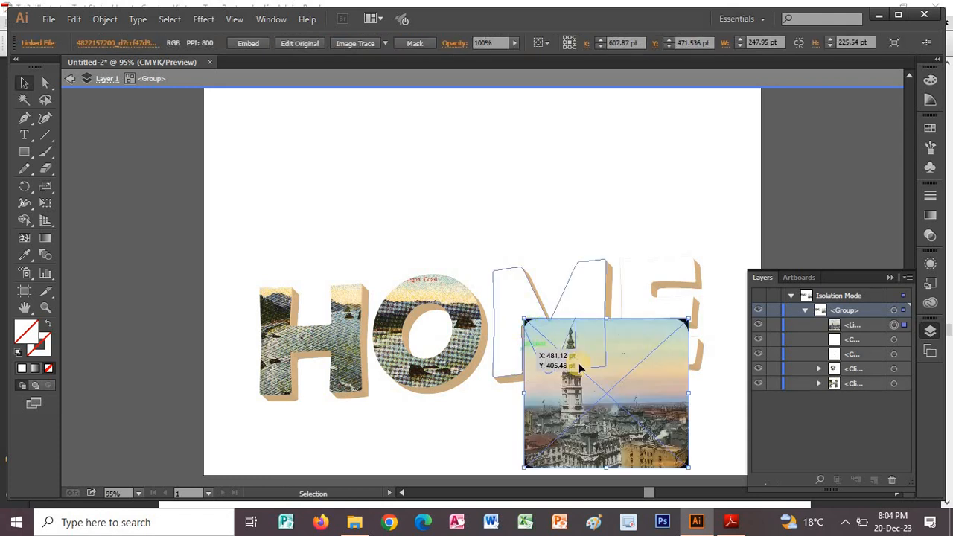
{"action": "left_click_drag", "start_coordinate": [596, 387], "coordinate": [539, 327]}
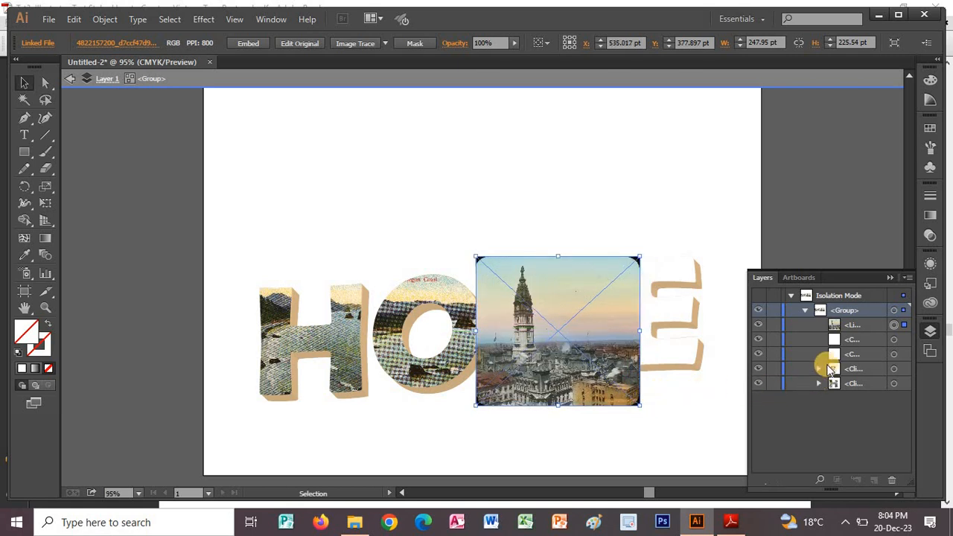
{"action": "mouse_move", "coordinate": [831, 370]}
{"action": "left_mouse_down"}
{"action": "mouse_move", "coordinate": [841, 340]}
{"action": "mouse_move", "coordinate": [831, 341]}
{"action": "mouse_move", "coordinate": [830, 360]}
{"action": "left_mouse_up"}
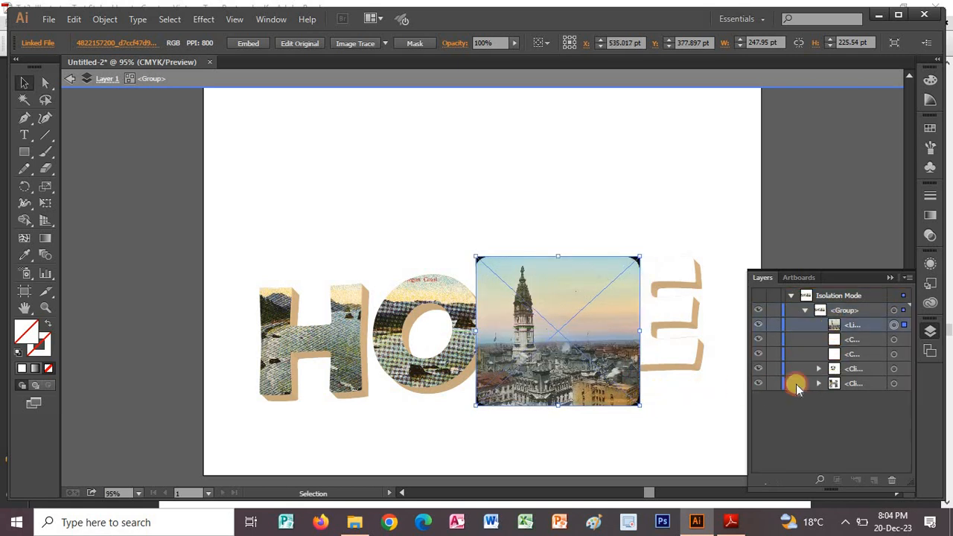
Make a clipping mask from the white M and the city tower image, and deselect it.
{"action": "left_click", "coordinate": [573, 320]}
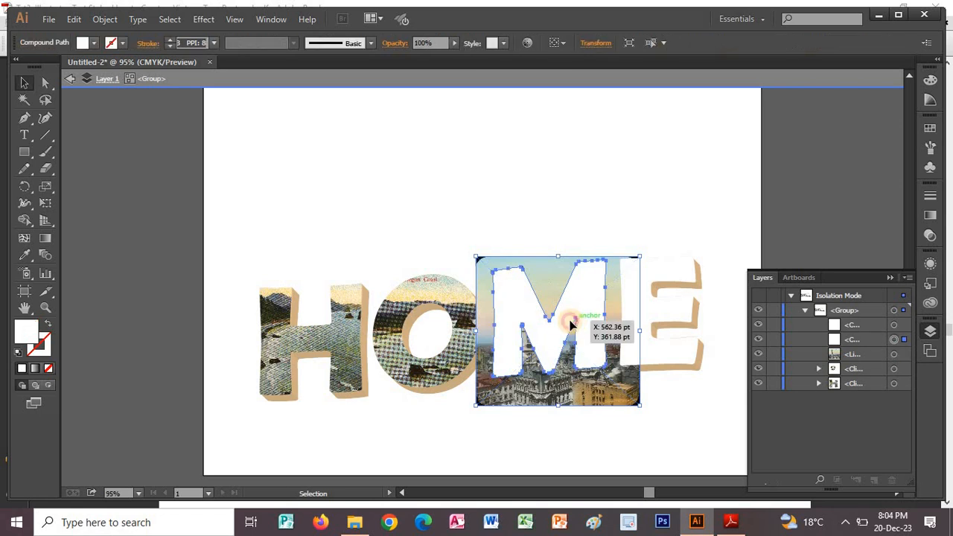
{"action": "left_click", "coordinate": [628, 384], "text": "shift"}
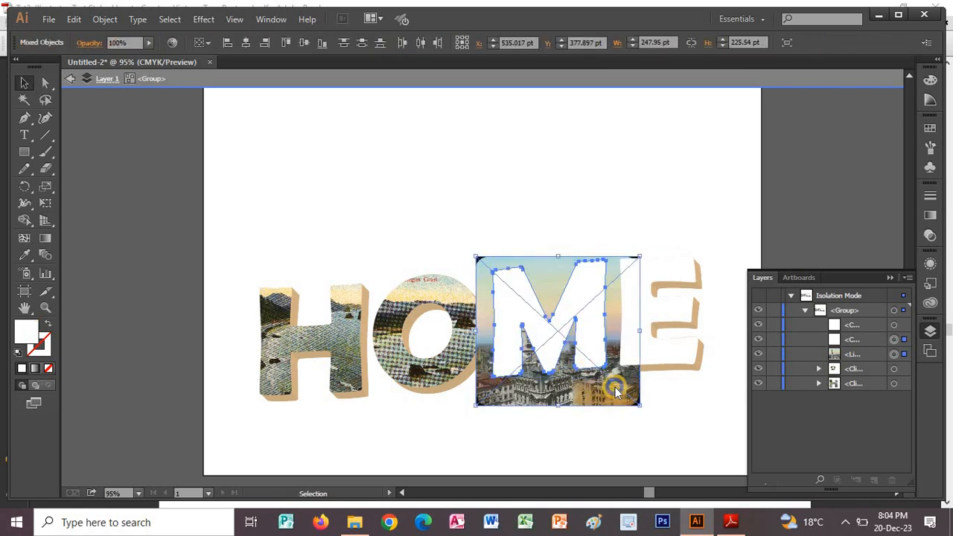
{"action": "right_click", "coordinate": [615, 392]}
{"action": "left_click", "coordinate": [668, 385]}
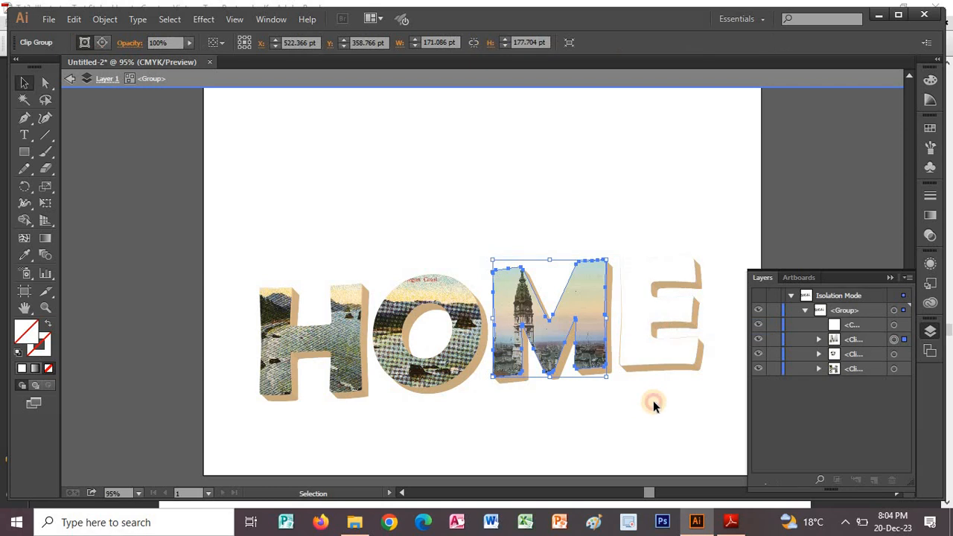
{"action": "left_click", "coordinate": [653, 400]}
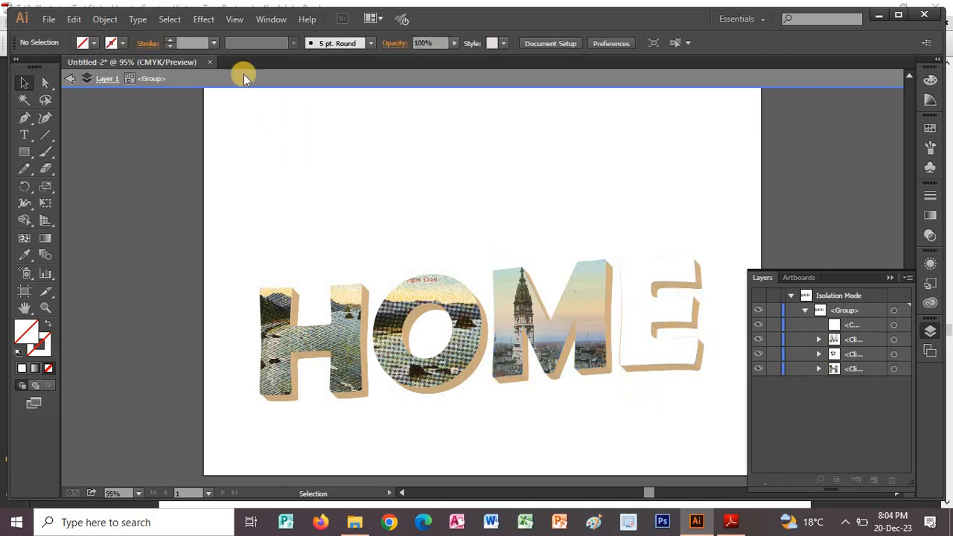
{"action": "left_click", "coordinate": [104, 19]}
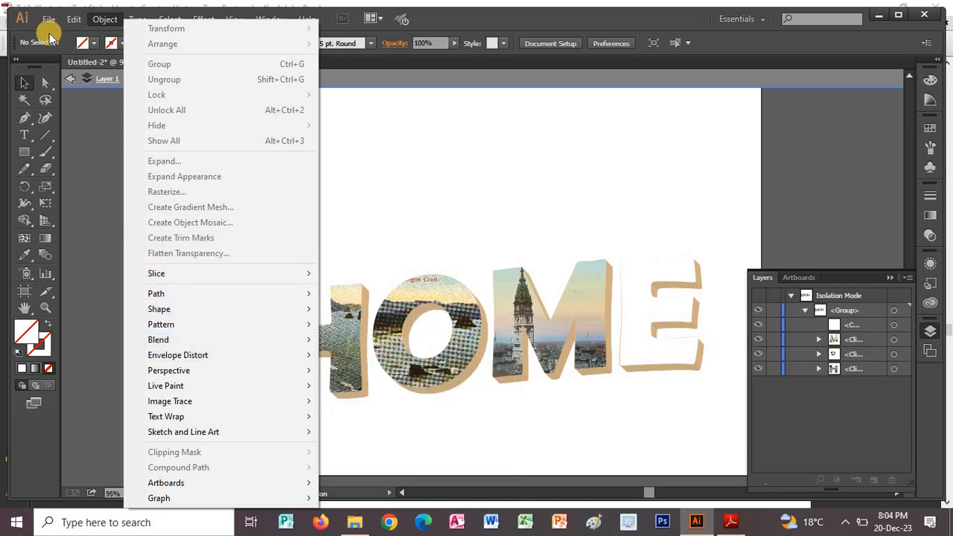
{"action": "mouse_move", "coordinate": [46, 19]}
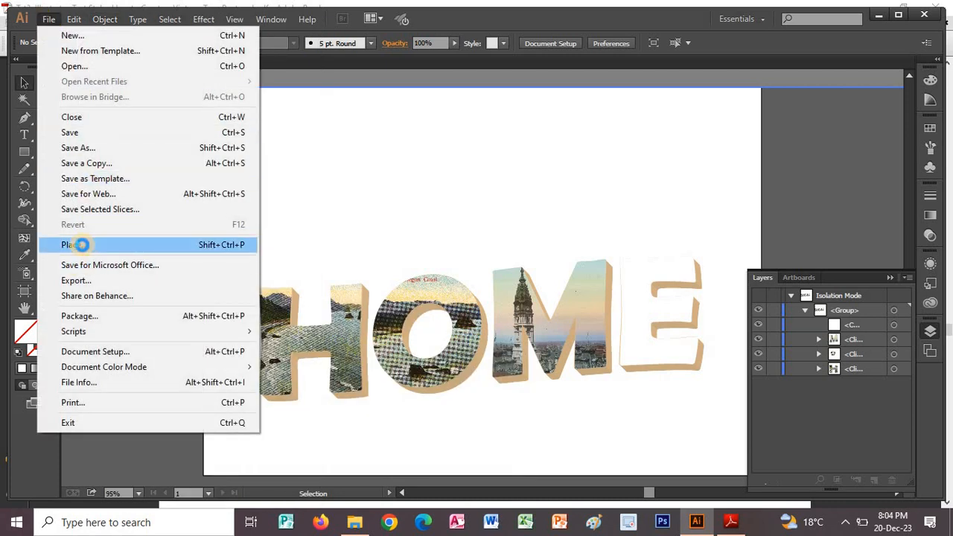
{"action": "left_click", "coordinate": [78, 246]}
{"action": "left_click", "coordinate": [178, 153]}
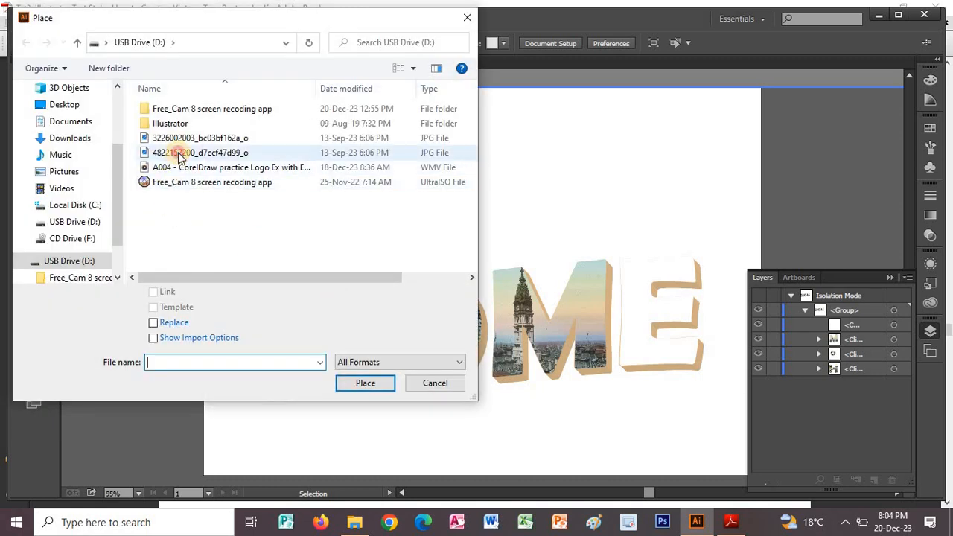
{"action": "left_click", "coordinate": [358, 384]}
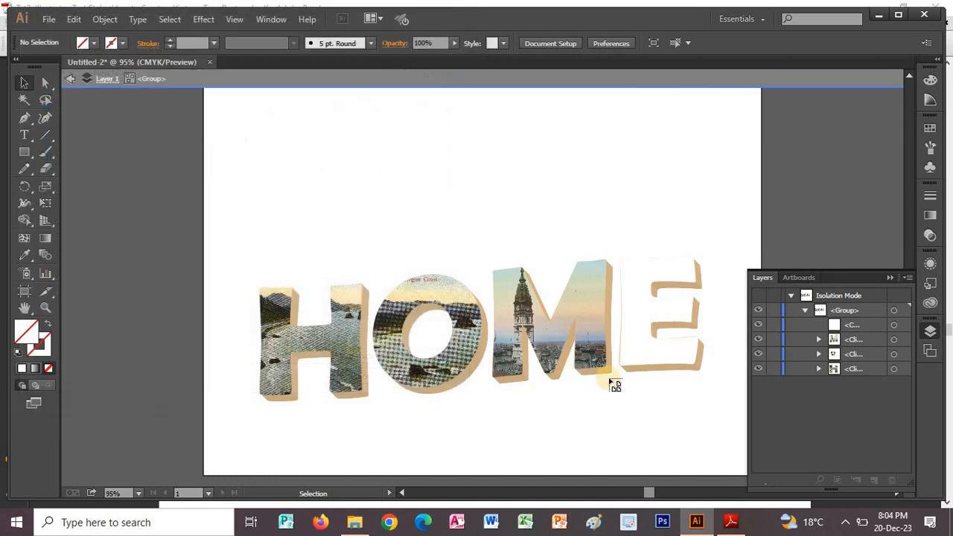
{"action": "left_click", "coordinate": [634, 341]}
{"action": "left_click_drag", "start_coordinate": [840, 327], "coordinate": [839, 347]}
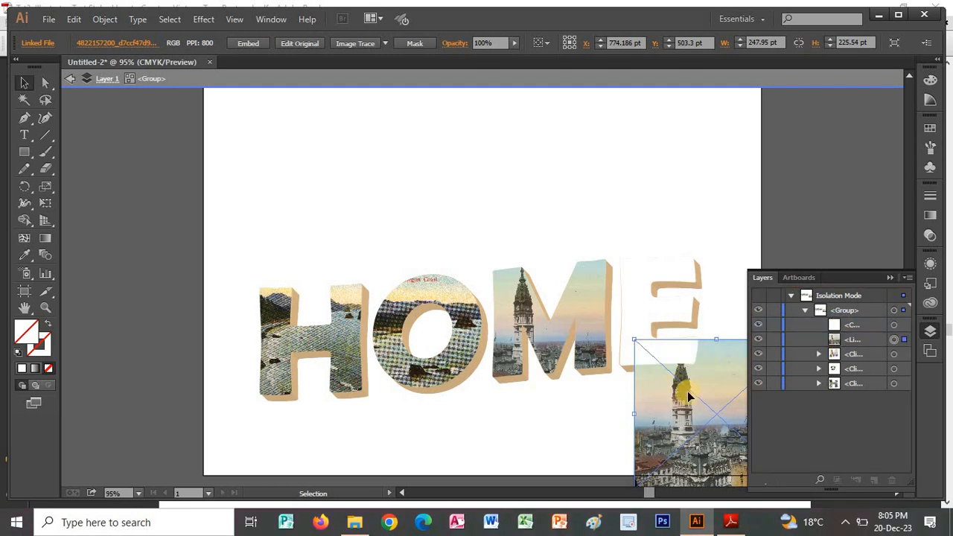
Position the placed city image behind the white E so that it covers the whole letter, keeping the E over its extrusion.
{"action": "left_click_drag", "start_coordinate": [668, 361], "coordinate": [629, 295]}
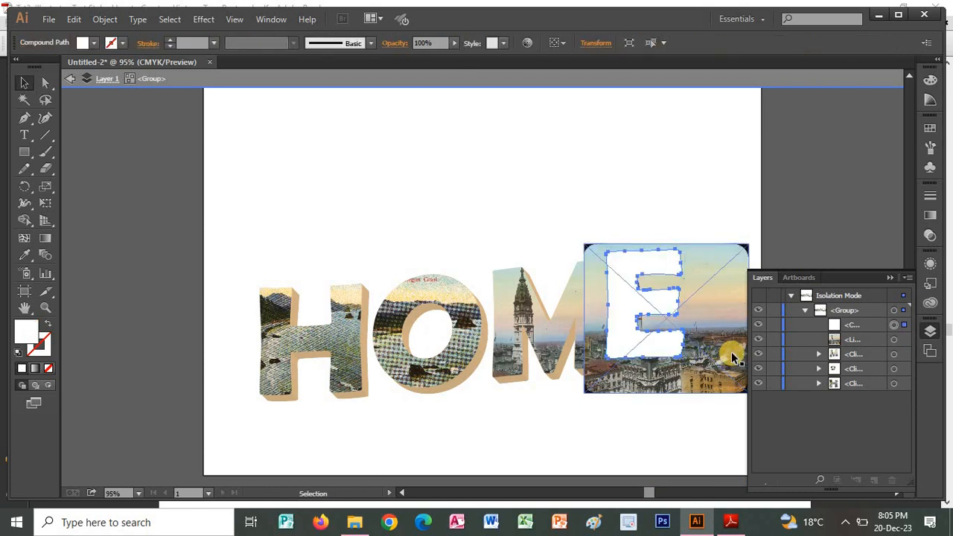
{"action": "left_click", "coordinate": [719, 389]}
{"action": "left_click_drag", "start_coordinate": [731, 384], "coordinate": [704, 364]}
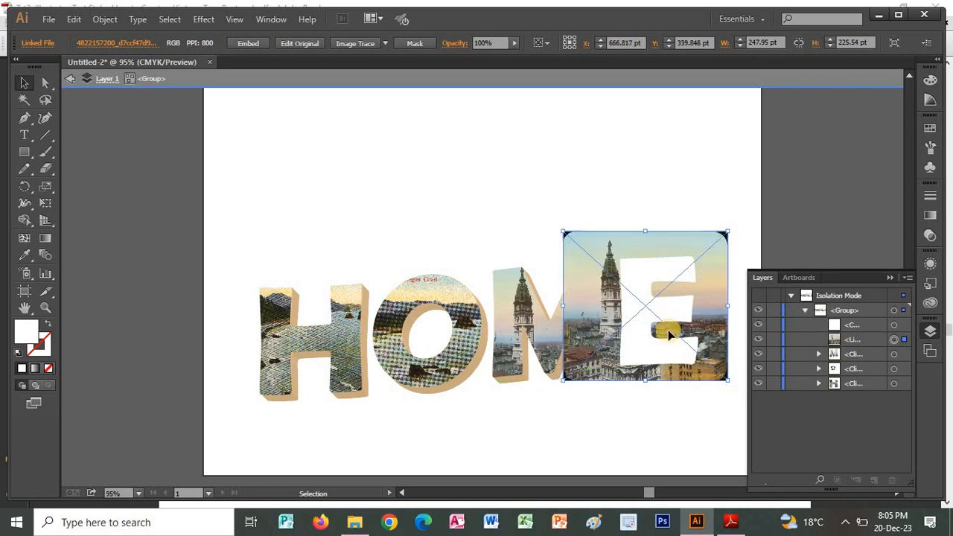
Make a clipping mask from the white E and the city image, and deselect it.
{"action": "left_click", "coordinate": [673, 300]}
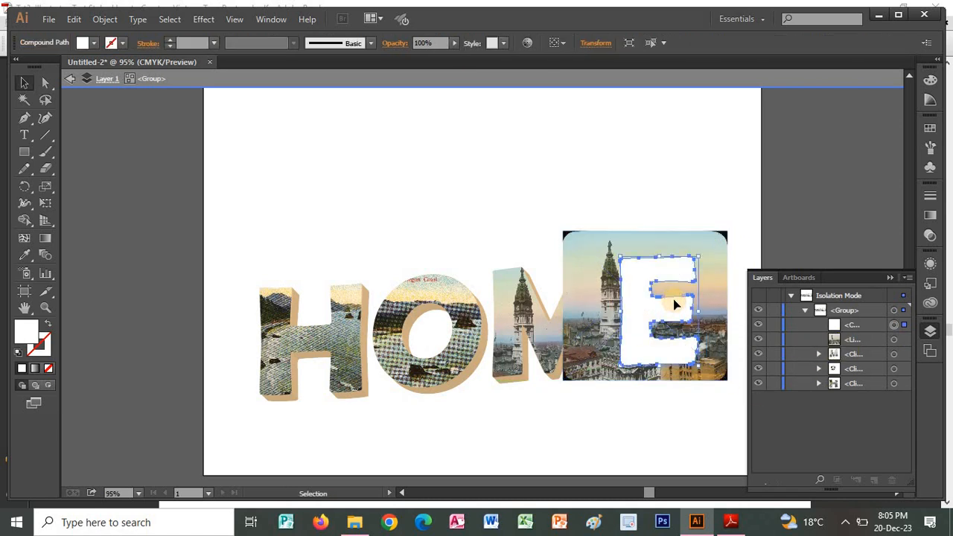
{"action": "left_click", "coordinate": [711, 277], "text": "shift"}
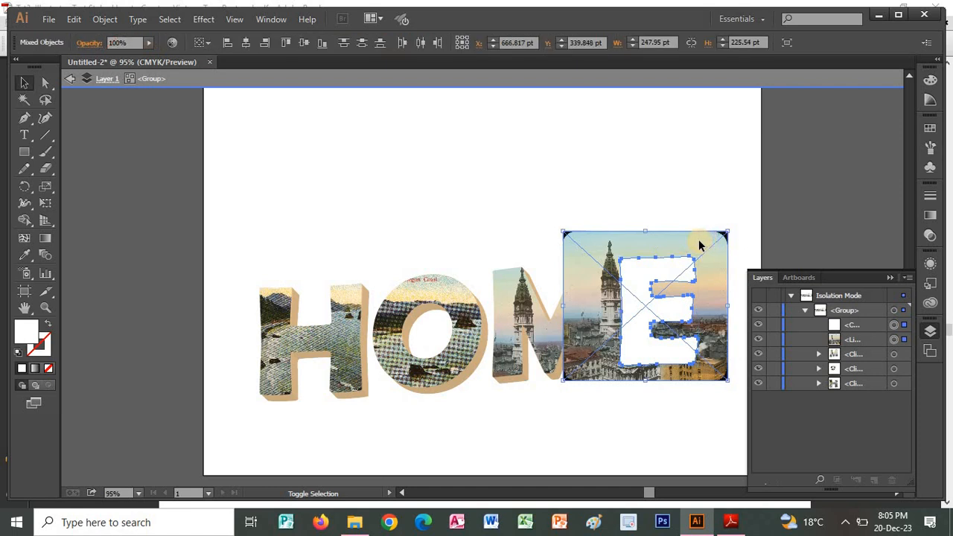
{"action": "right_click", "coordinate": [709, 251]}
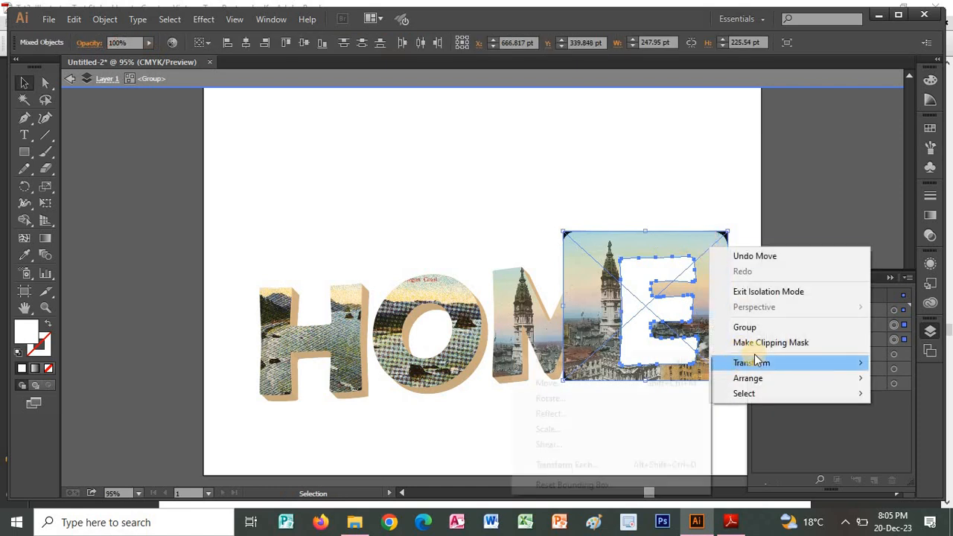
{"action": "left_click", "coordinate": [751, 341]}
{"action": "left_click", "coordinate": [557, 382]}
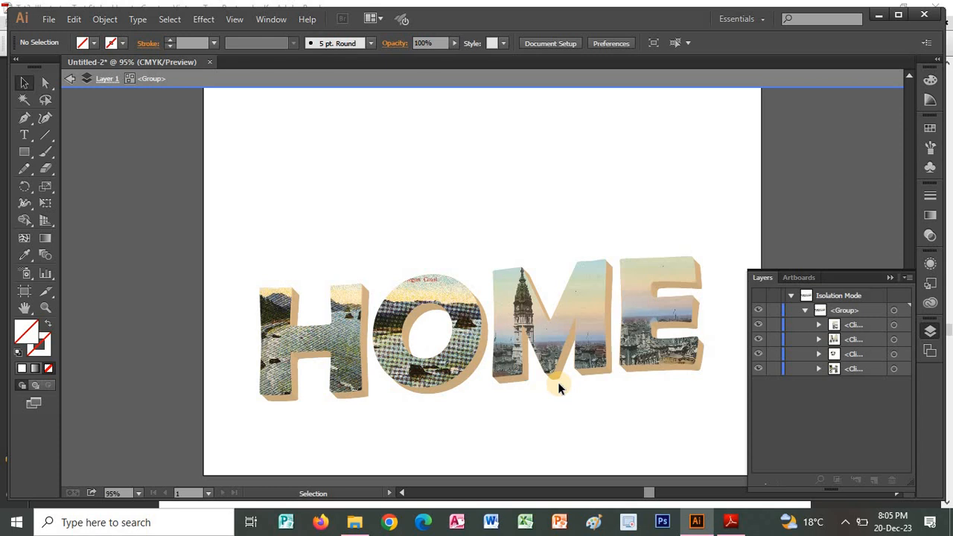
Switch to the PDF tutorial in Adobe Reader and review the instructions from Step 6c through Step 8 to the Final Image.
{"action": "key", "text": "alt+Tab"}
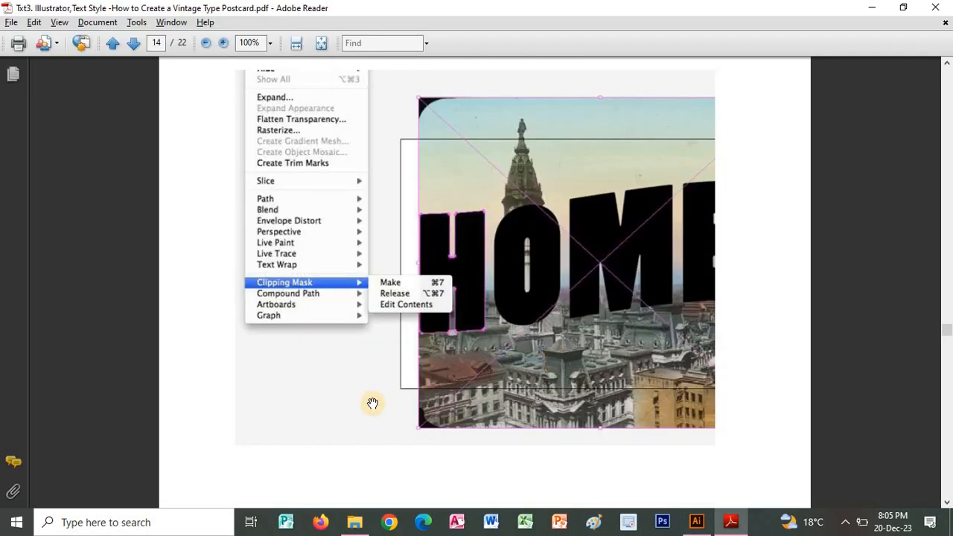
{"action": "scroll", "coordinate": [428, 191], "scroll_direction": "down", "scroll_amount": 10}
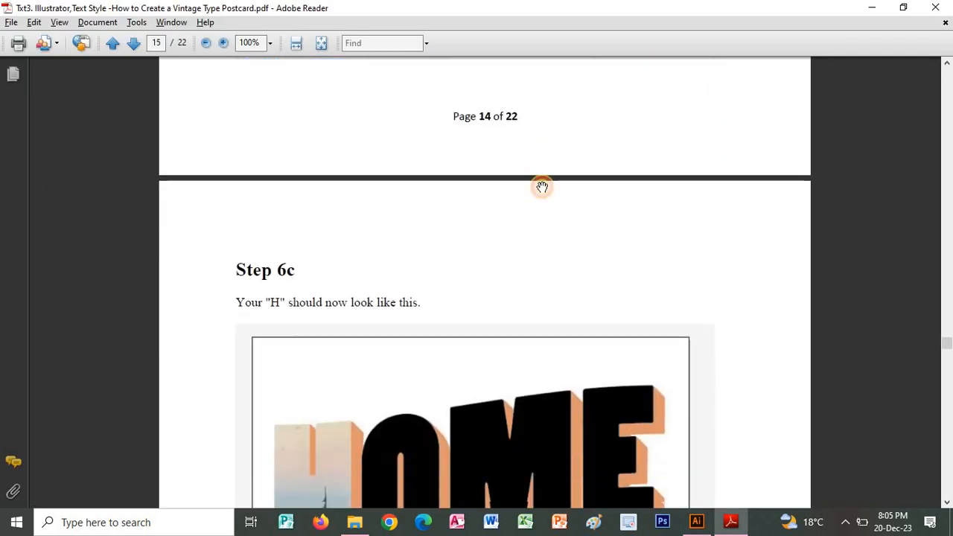
{"action": "scroll", "coordinate": [542, 187], "scroll_direction": "down", "scroll_amount": 10}
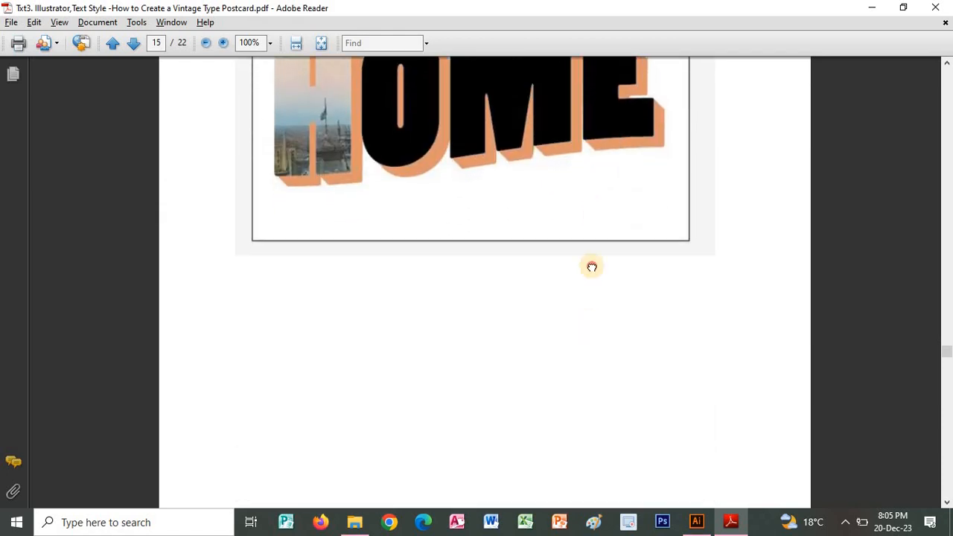
{"action": "scroll", "coordinate": [592, 266], "scroll_direction": "down", "scroll_amount": 15}
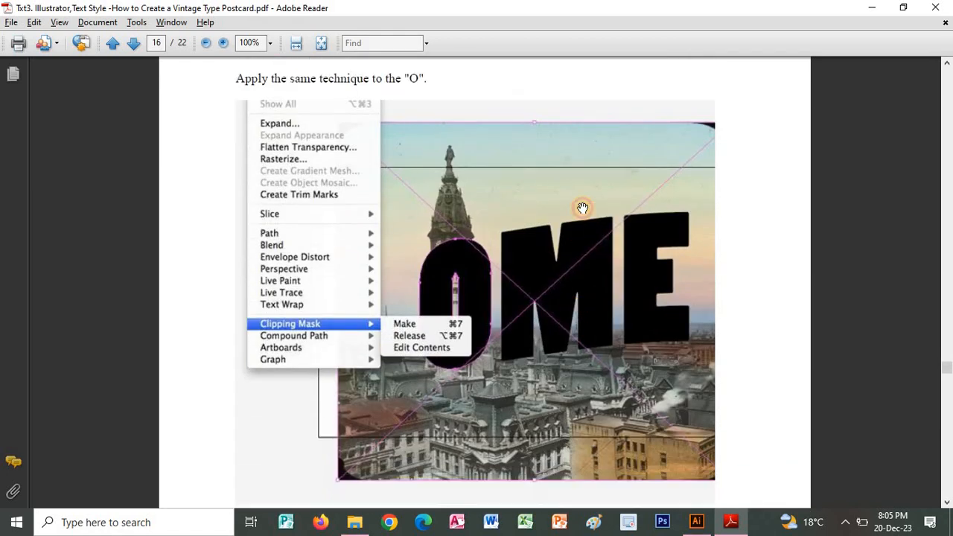
{"action": "scroll", "coordinate": [582, 207], "scroll_direction": "down", "scroll_amount": 15}
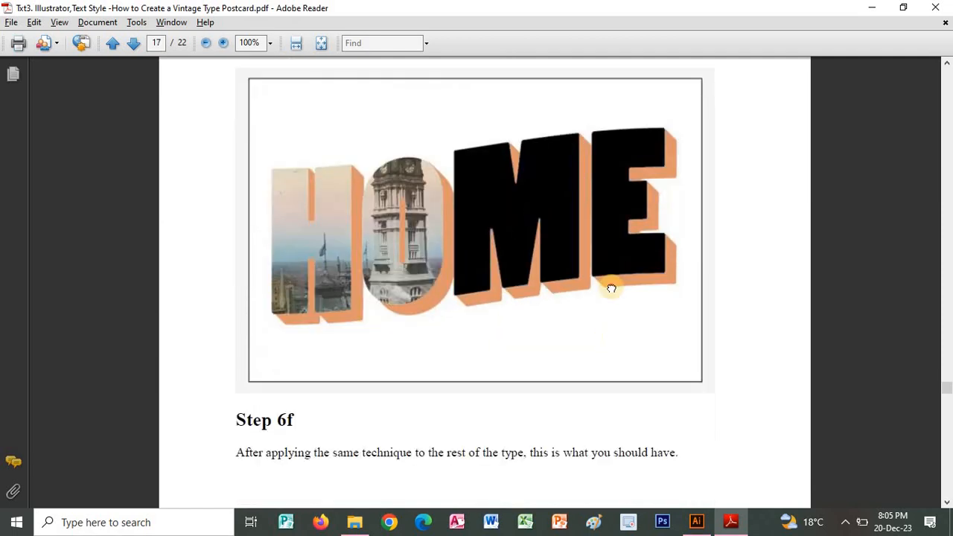
{"action": "scroll", "coordinate": [611, 289], "scroll_direction": "down", "scroll_amount": 15}
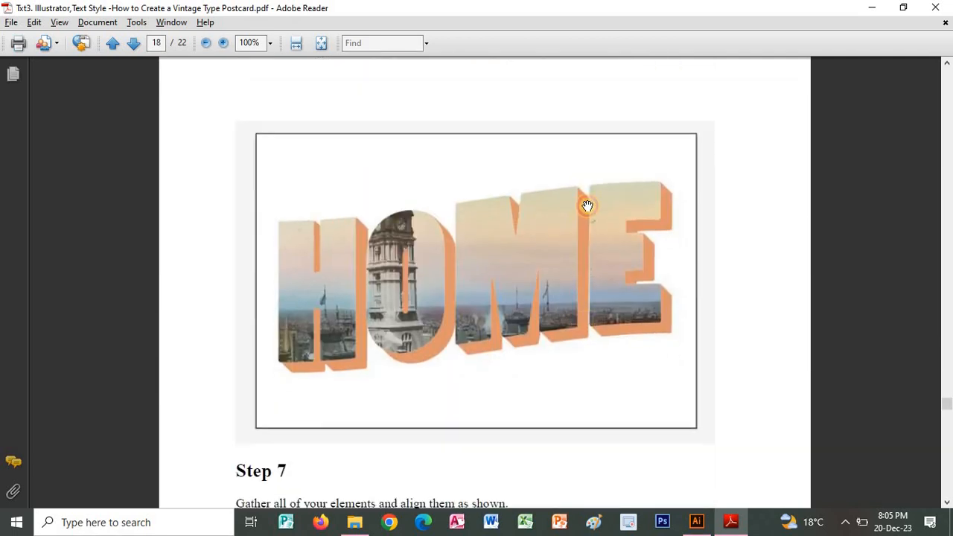
{"action": "scroll", "coordinate": [587, 207], "scroll_direction": "down", "scroll_amount": 12}
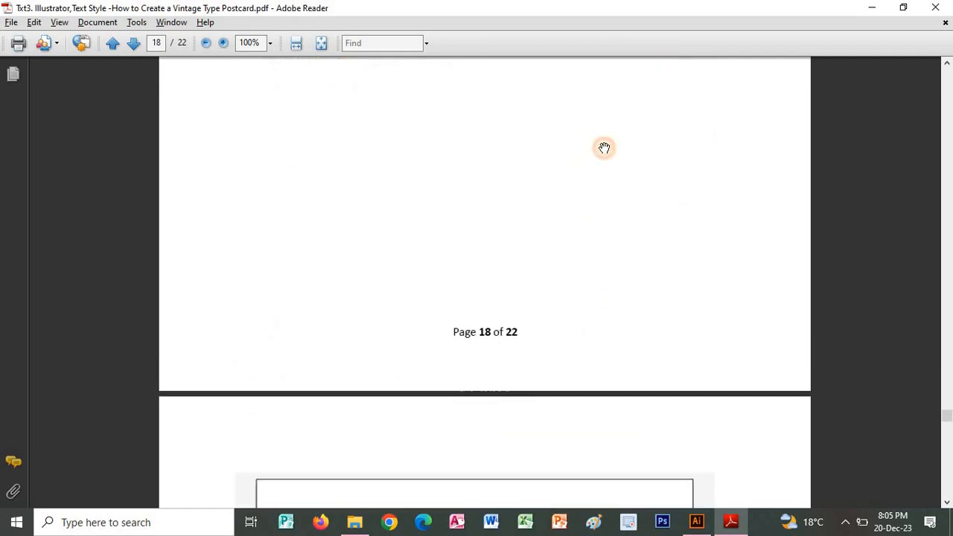
{"action": "scroll", "coordinate": [604, 148], "scroll_direction": "down", "scroll_amount": 12}
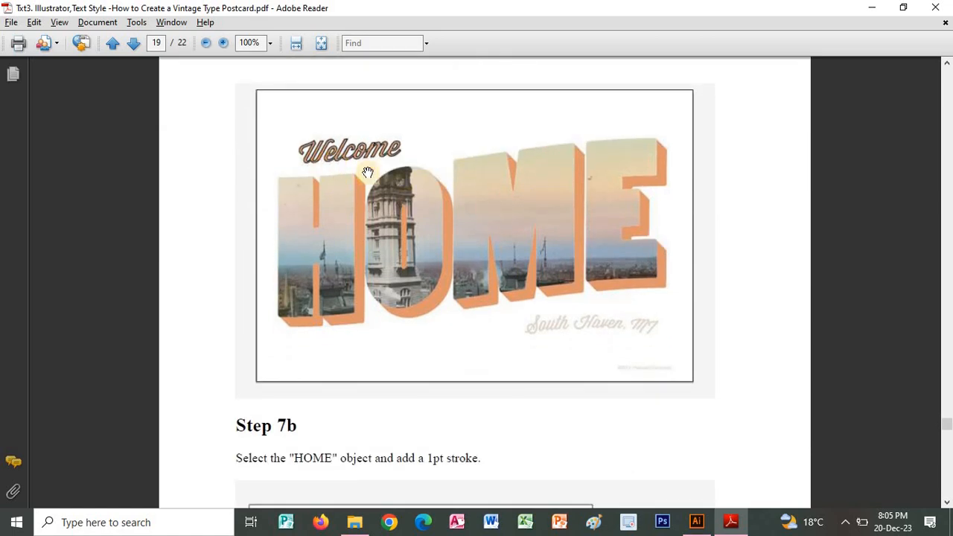
{"action": "scroll", "coordinate": [504, 254], "scroll_direction": "down", "scroll_amount": 10}
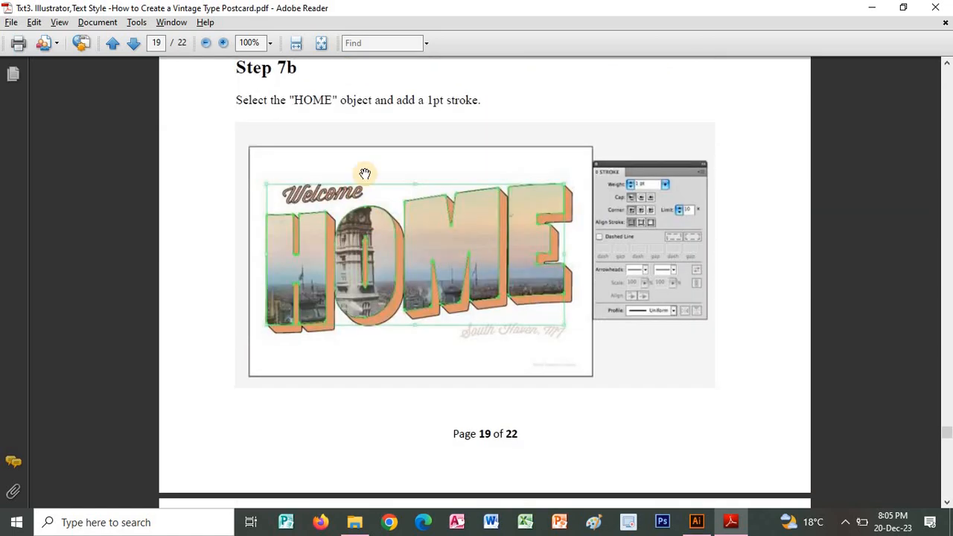
{"action": "scroll", "coordinate": [461, 264], "scroll_direction": "down", "scroll_amount": 14}
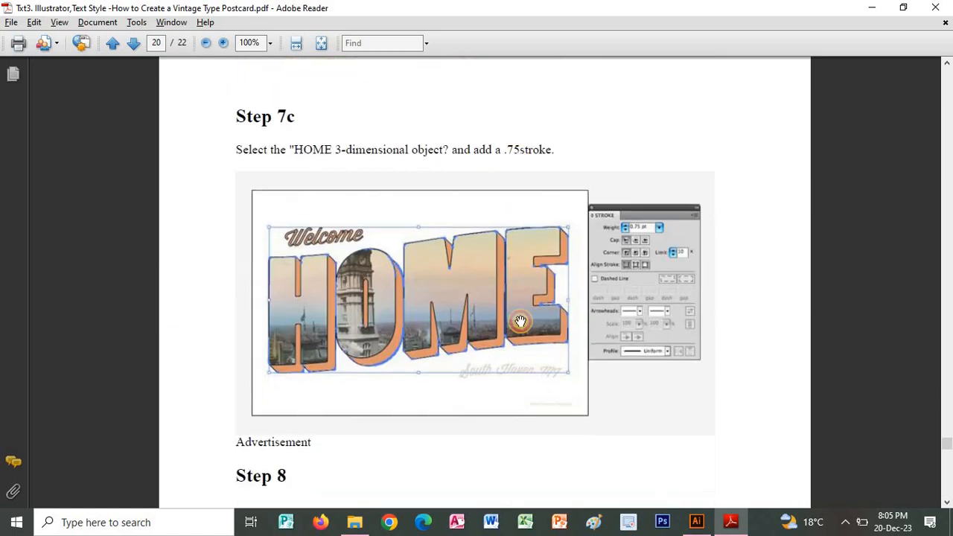
{"action": "scroll", "coordinate": [594, 328], "scroll_direction": "down", "scroll_amount": 18}
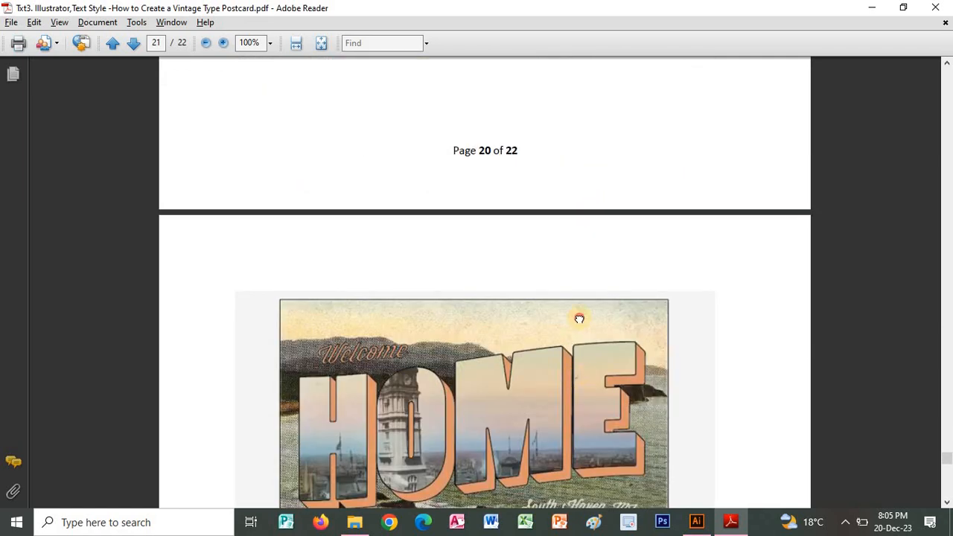
{"action": "scroll", "coordinate": [568, 329], "scroll_direction": "down", "scroll_amount": 2}
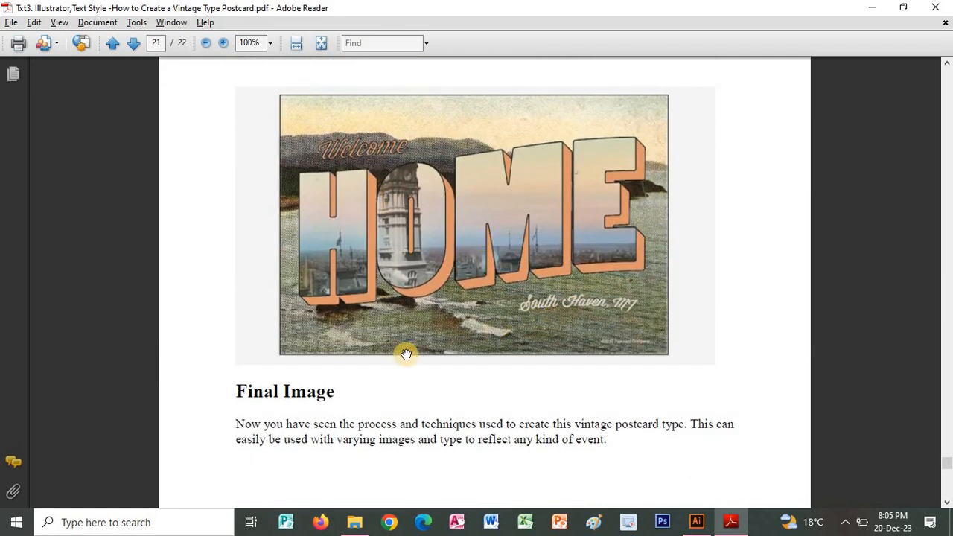
Look back through the tutorial from Step 8 to the Welcome lettering instructions in Steps 3b to 3d.
{"action": "scroll", "coordinate": [604, 215], "scroll_direction": "up", "scroll_amount": 19}
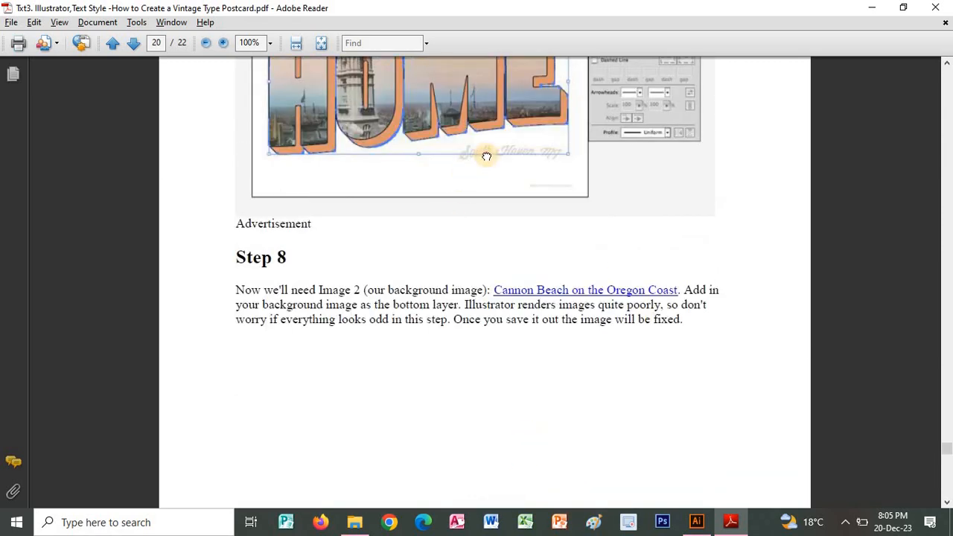
{"action": "scroll", "coordinate": [486, 156], "scroll_direction": "up", "scroll_amount": 20}
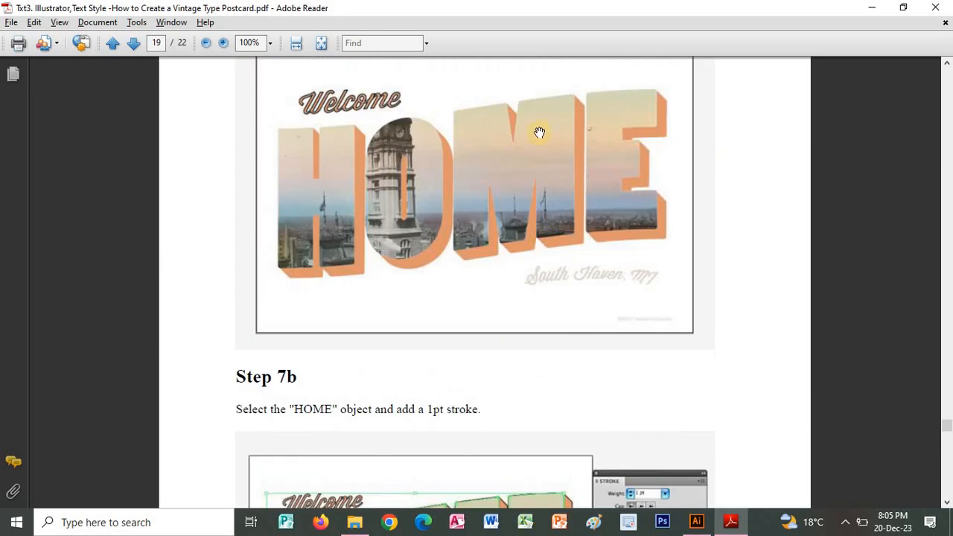
{"action": "scroll", "coordinate": [539, 132], "scroll_direction": "up", "scroll_amount": 20}
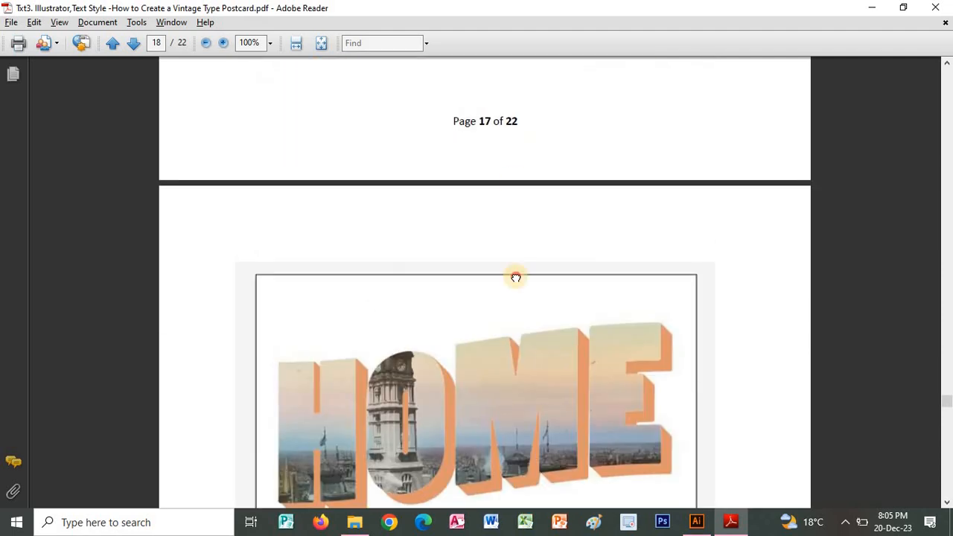
{"action": "scroll", "coordinate": [516, 278], "scroll_direction": "up", "scroll_amount": 20}
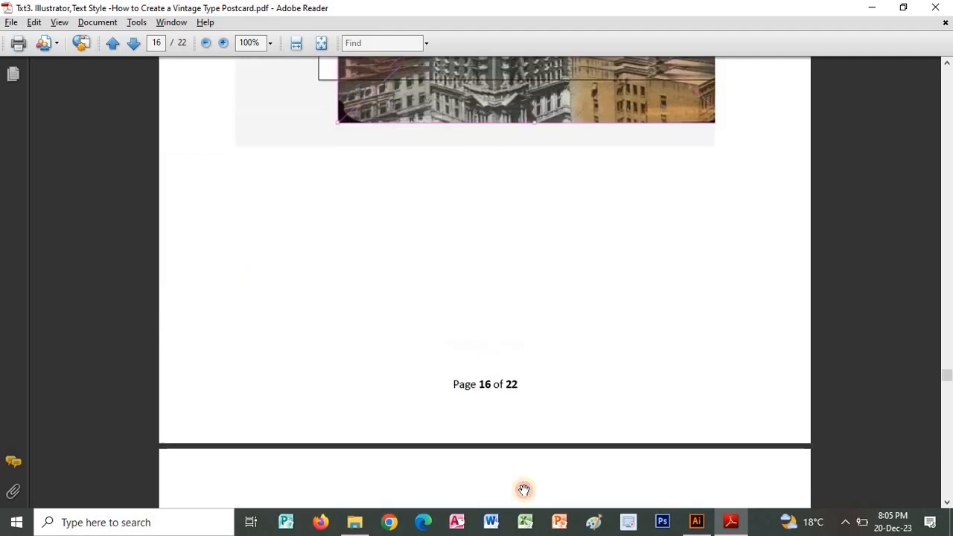
{"action": "scroll", "coordinate": [524, 490], "scroll_direction": "up", "scroll_amount": 20}
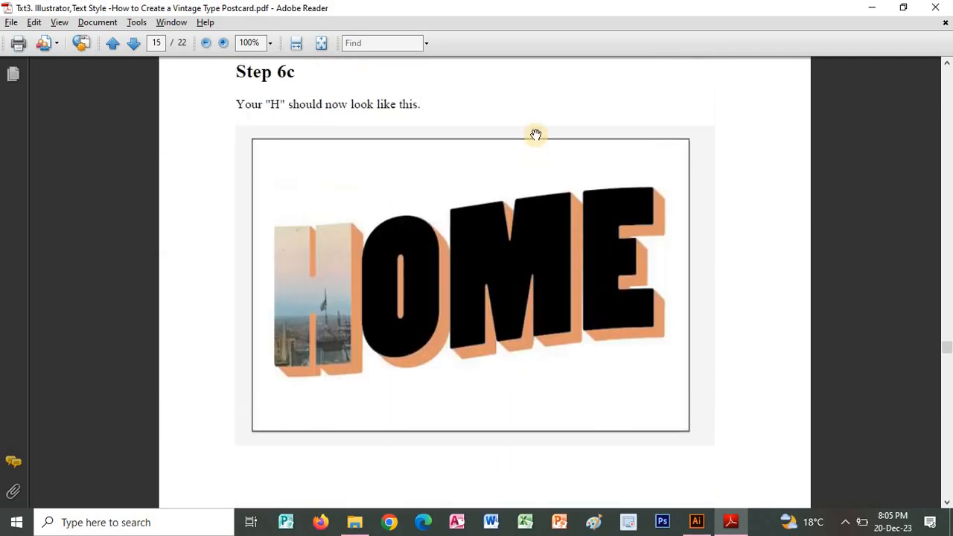
{"action": "scroll", "coordinate": [535, 134], "scroll_direction": "up", "scroll_amount": 20}
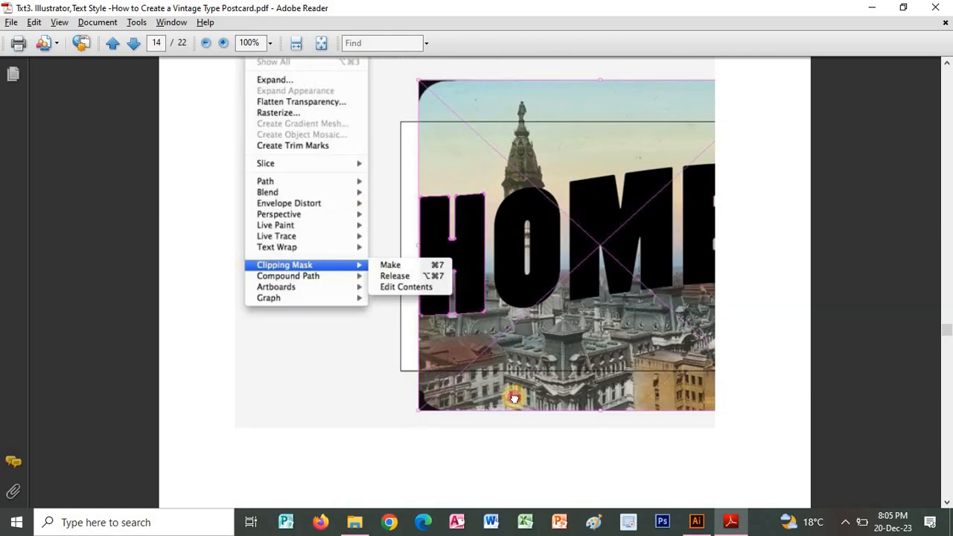
{"action": "scroll", "coordinate": [514, 399], "scroll_direction": "up", "scroll_amount": 20}
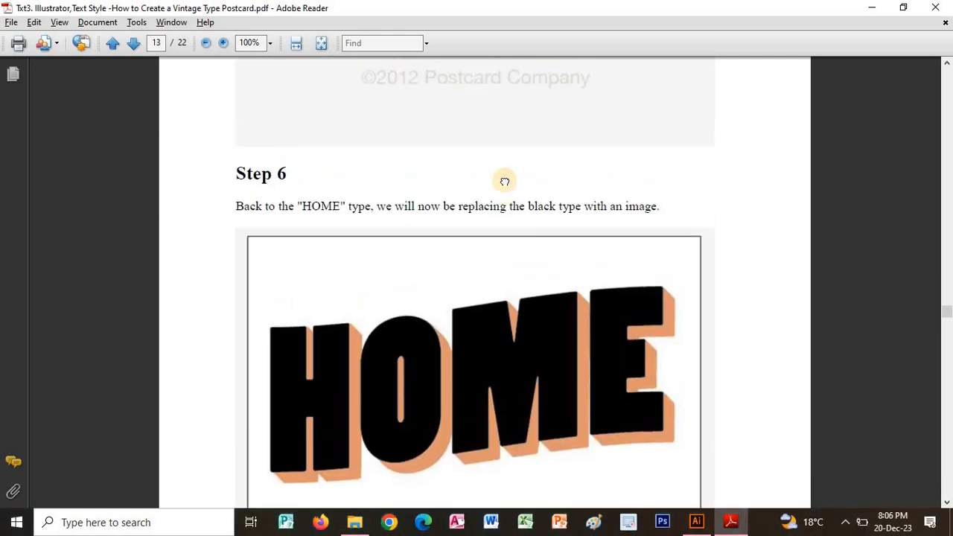
{"action": "scroll", "coordinate": [499, 261], "scroll_direction": "down", "scroll_amount": 1}
{"action": "scroll", "coordinate": [496, 344], "scroll_direction": "up", "scroll_amount": 15}
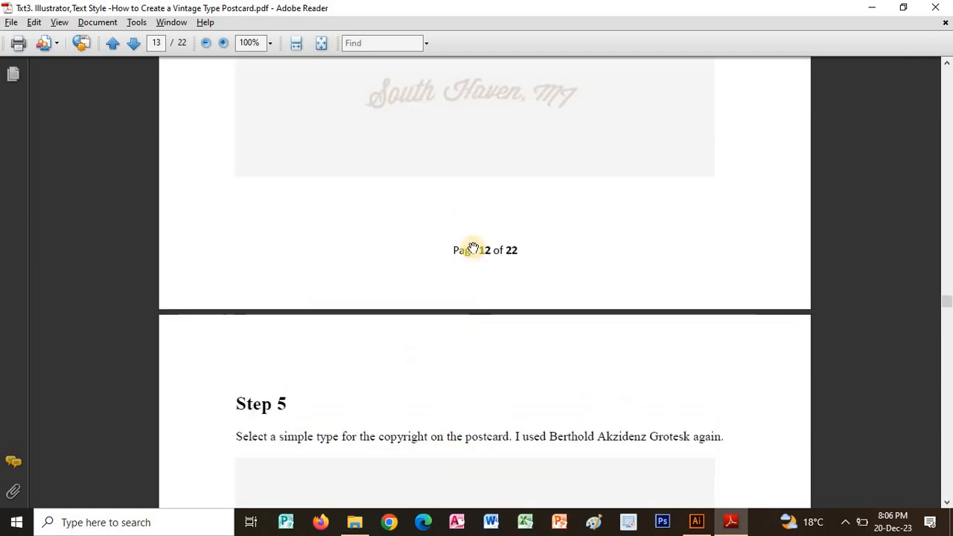
{"action": "scroll", "coordinate": [509, 395], "scroll_direction": "up", "scroll_amount": 20}
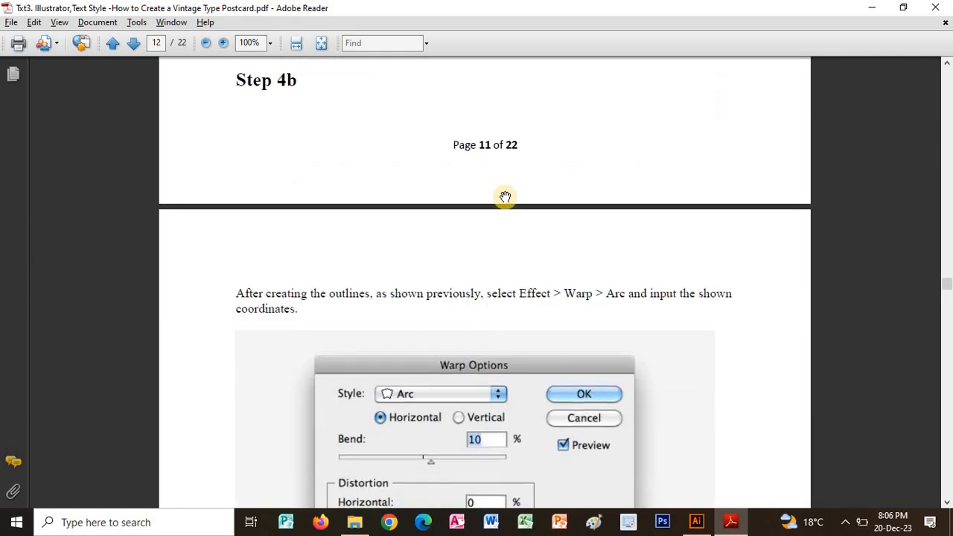
{"action": "scroll", "coordinate": [505, 196], "scroll_direction": "up", "scroll_amount": 20}
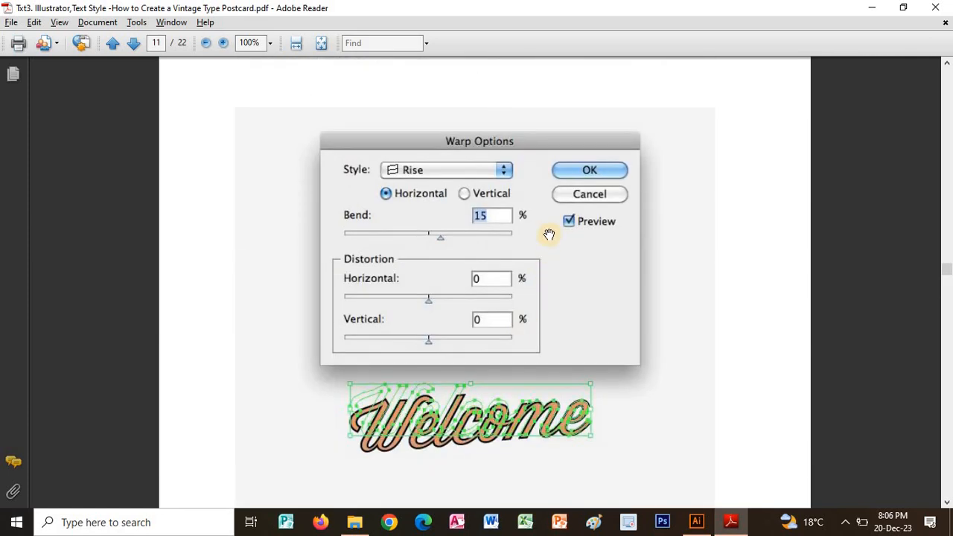
{"action": "scroll", "coordinate": [522, 224], "scroll_direction": "up", "scroll_amount": 16}
{"action": "scroll", "coordinate": [530, 313], "scroll_direction": "up", "scroll_amount": 2}
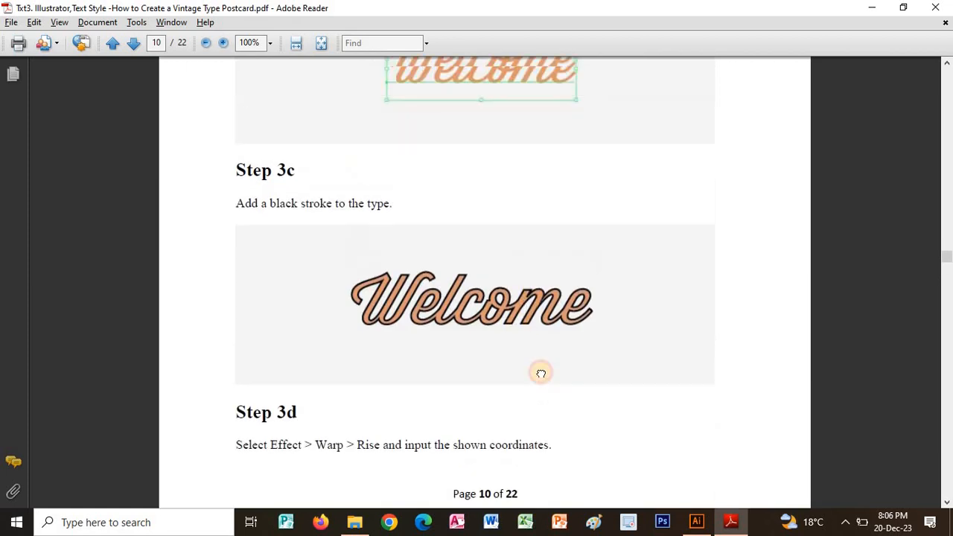
{"action": "scroll", "coordinate": [541, 373], "scroll_direction": "up", "scroll_amount": 6}
{"action": "scroll", "coordinate": [569, 335], "scroll_direction": "up", "scroll_amount": 2}
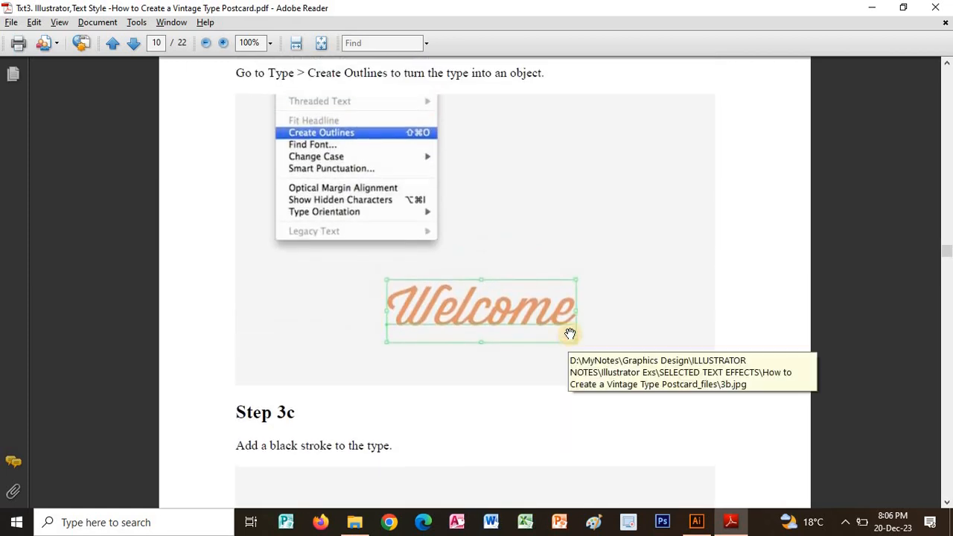
Look back to Step 3 of the tutorial and read the typeface instruction for the Welcome lettering.
{"action": "scroll", "coordinate": [589, 431], "scroll_direction": "up", "scroll_amount": 20}
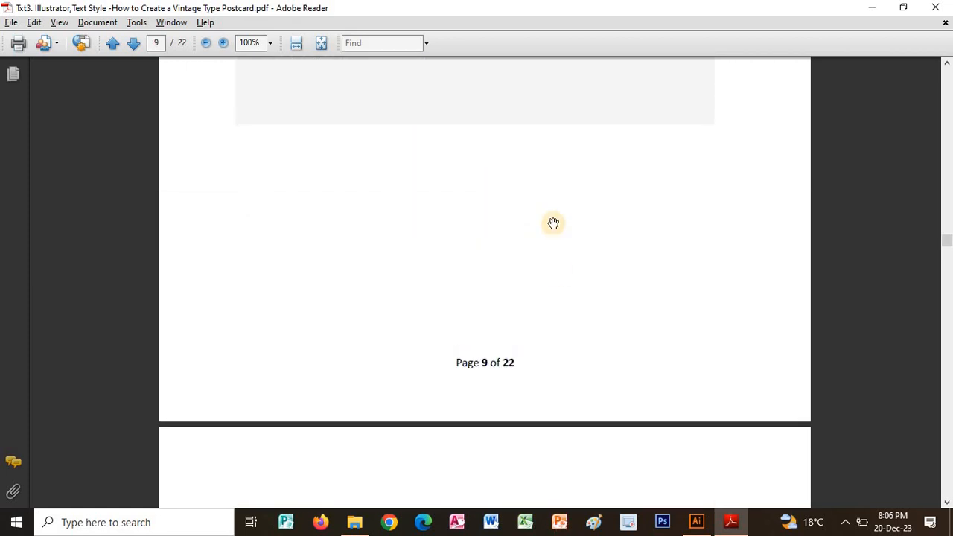
{"action": "scroll", "coordinate": [565, 342], "scroll_direction": "up", "scroll_amount": 2}
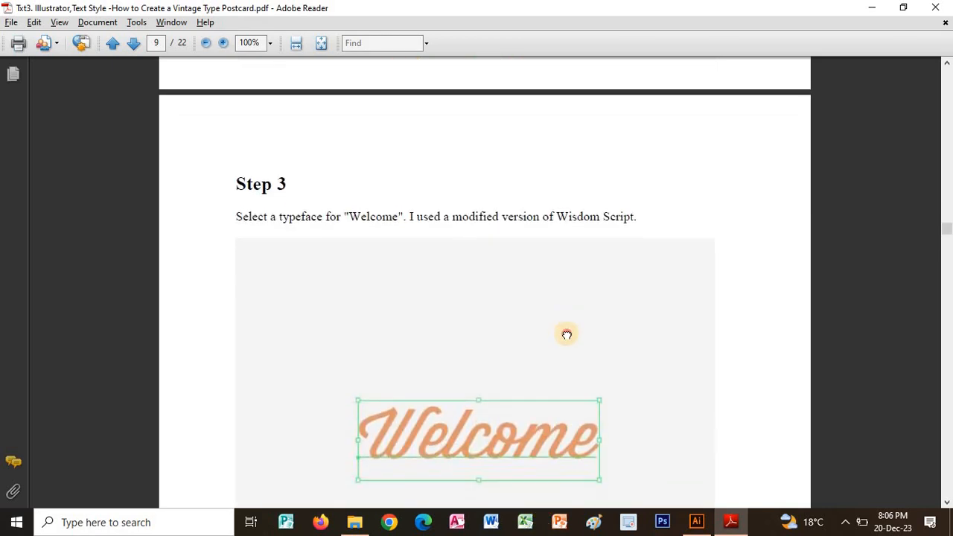
{"action": "scroll", "coordinate": [559, 334], "scroll_direction": "down", "scroll_amount": 2}
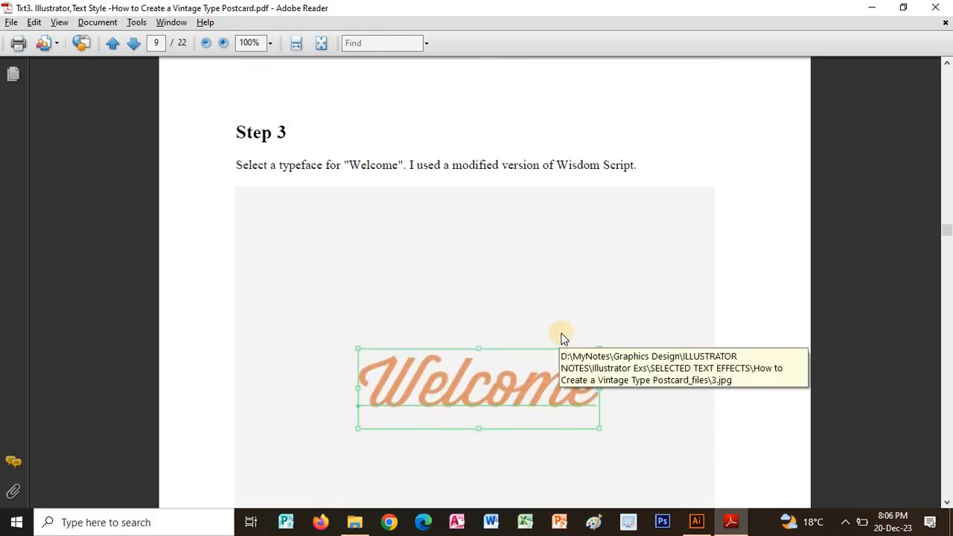
Switch to Illustrator, add the point text "Welcome" above the HOME letters, and finish editing it so the text object is selected.
{"action": "key", "text": "alt+Tab"}
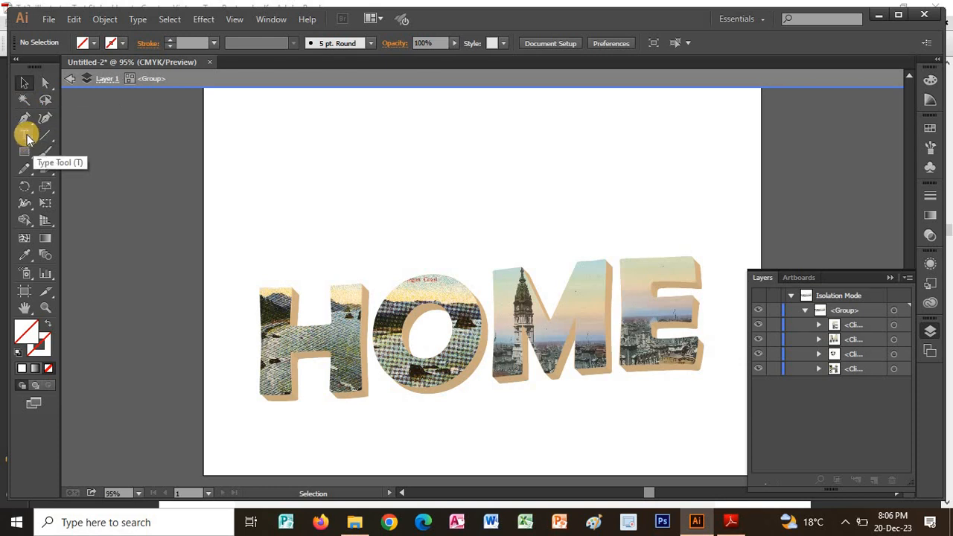
{"action": "left_click", "coordinate": [26, 136]}
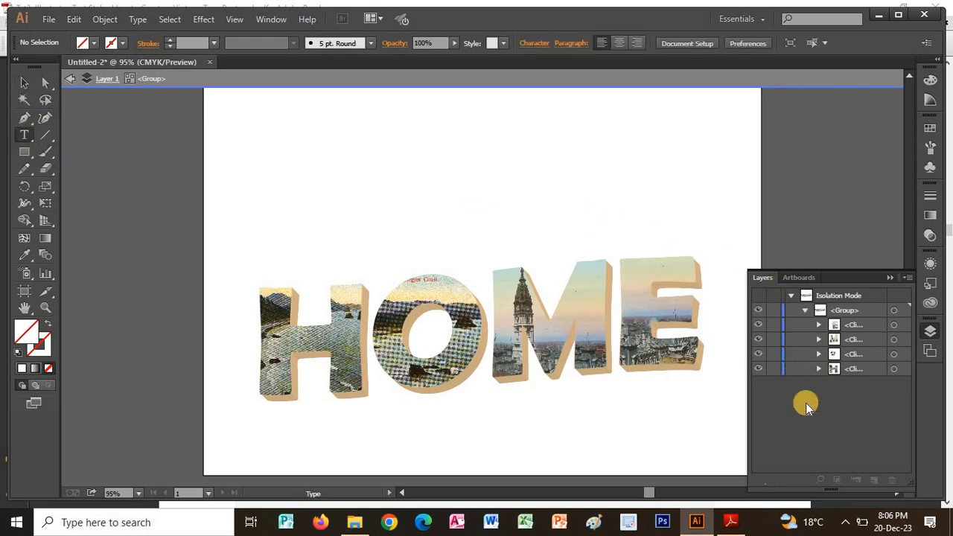
{"action": "left_click", "coordinate": [455, 212]}
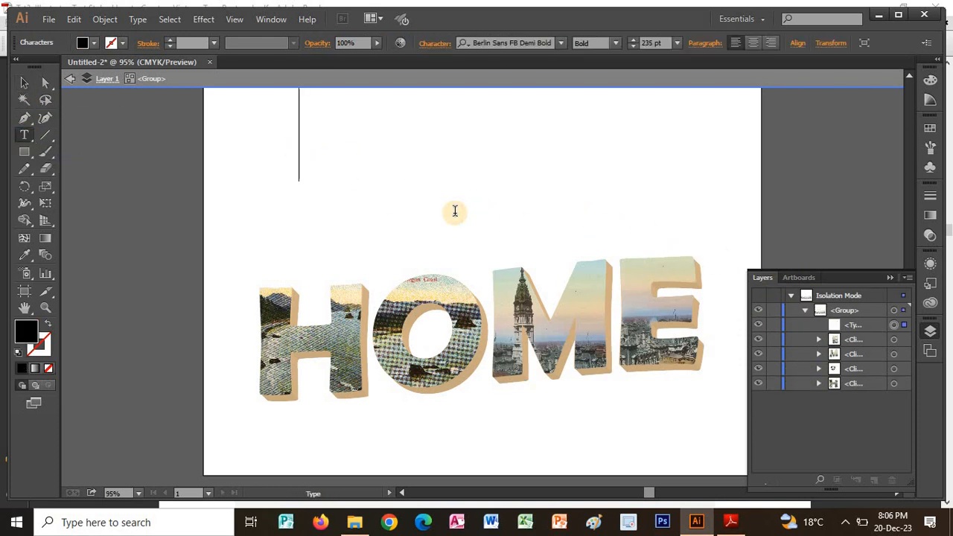
{"action": "type", "text": "WE"}
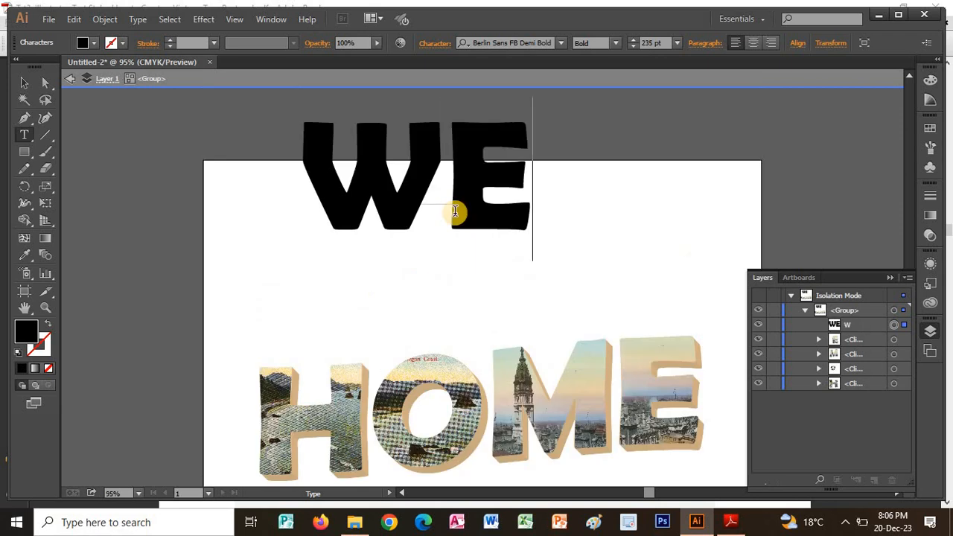
{"action": "key", "text": "BackSpace"}
{"action": "type", "text": "e"}
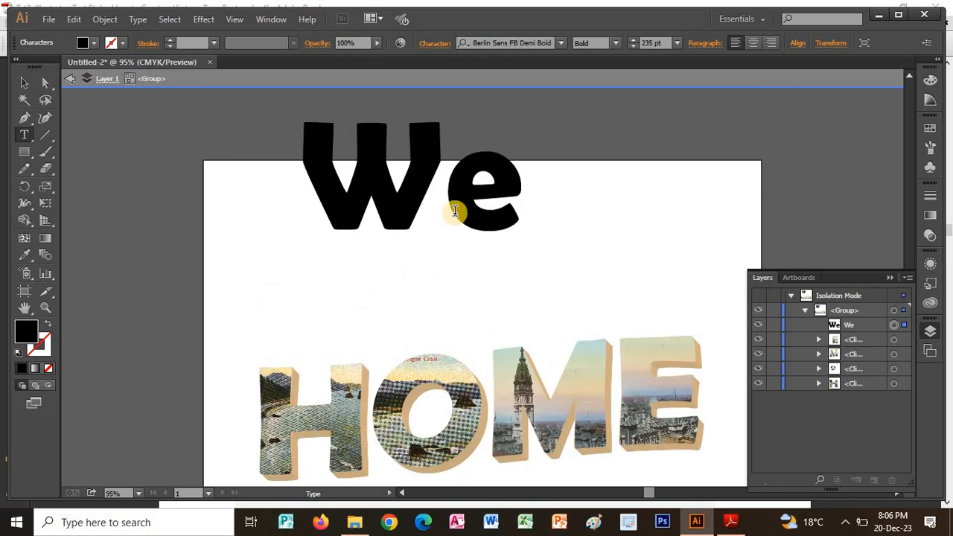
{"action": "type", "text": "lcome"}
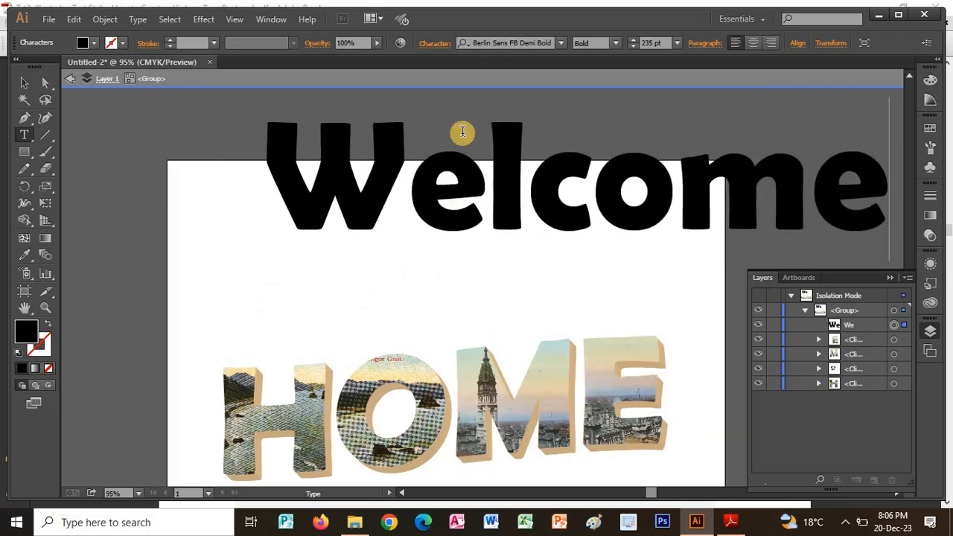
{"action": "left_click", "coordinate": [24, 83]}
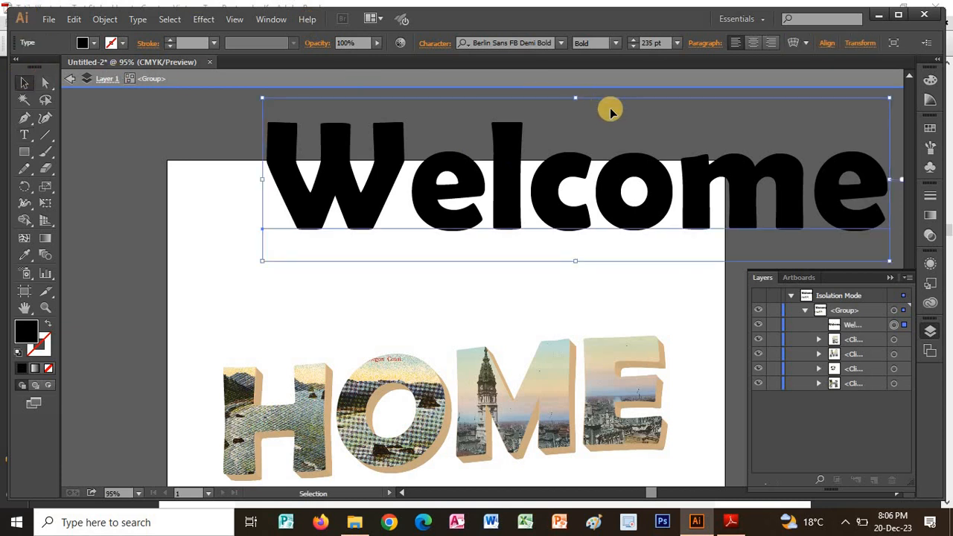
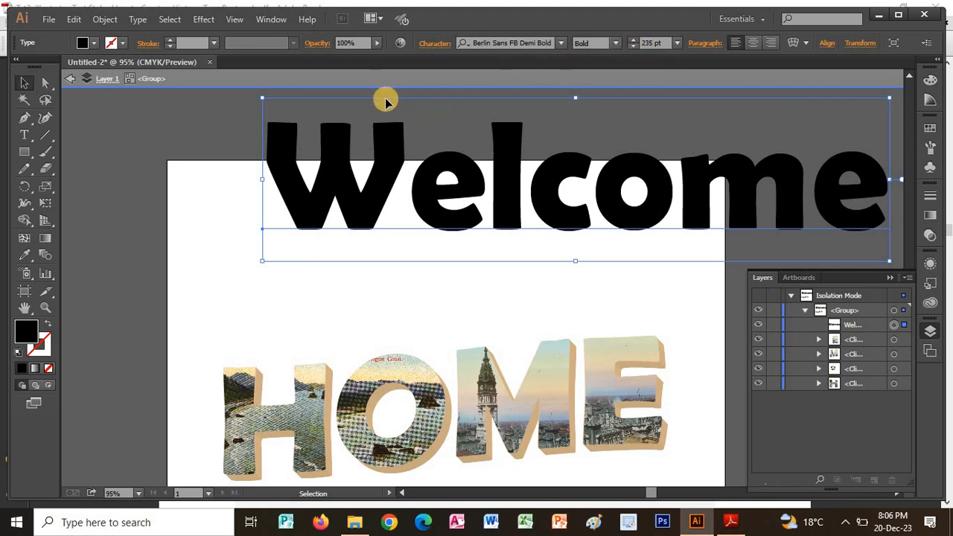
Move the "Welcome" text onto the artboard just above the HOME letters and reduce its font size to 125 pt.
{"action": "left_click_drag", "start_coordinate": [353, 134], "coordinate": [281, 212]}
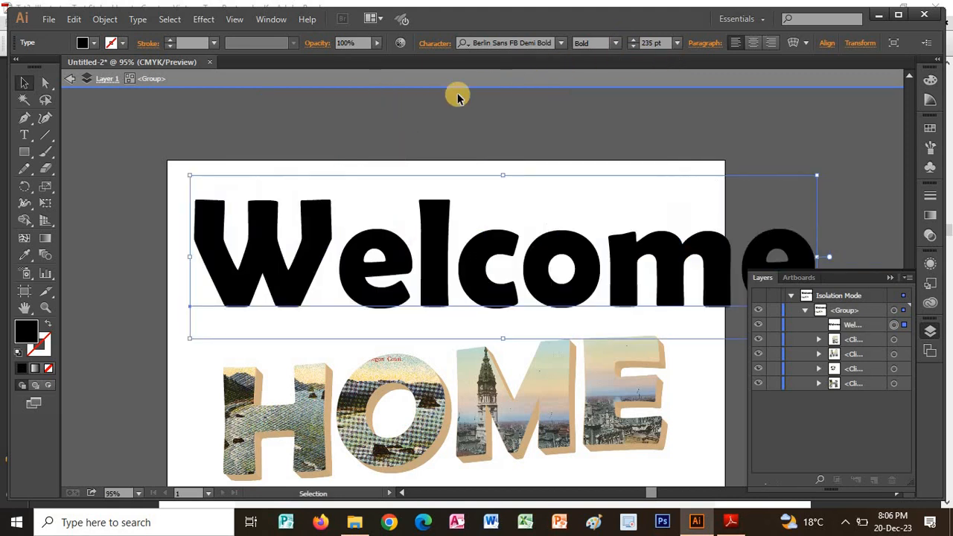
{"action": "left_click", "coordinate": [631, 47]}
{"action": "left_click", "coordinate": [631, 47]}
{"action": "left_click", "coordinate": [631, 47]}
{"action": "left_click", "coordinate": [631, 47]}
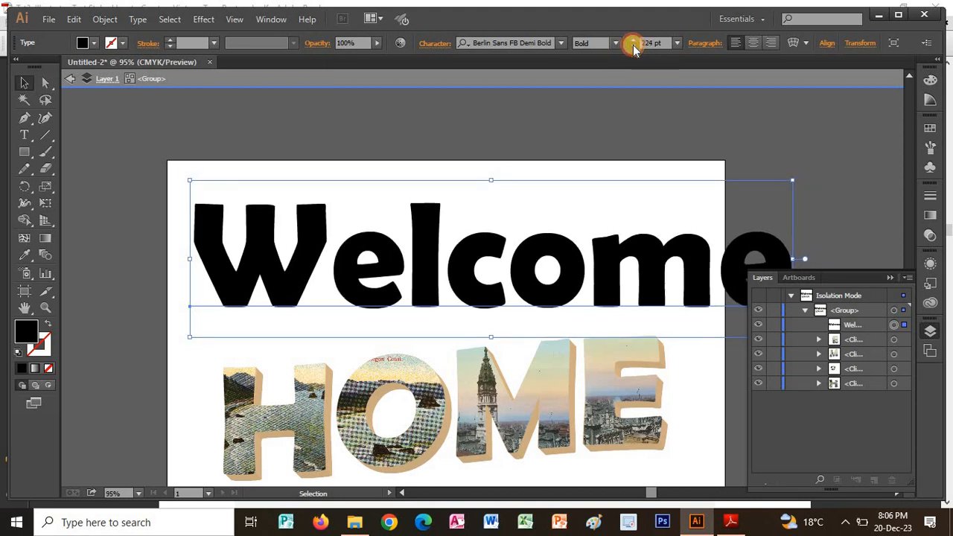
{"action": "left_click", "coordinate": [631, 47]}
{"action": "left_click", "coordinate": [631, 47]}
{"action": "left_click", "coordinate": [632, 47]}
{"action": "left_click", "coordinate": [631, 47]}
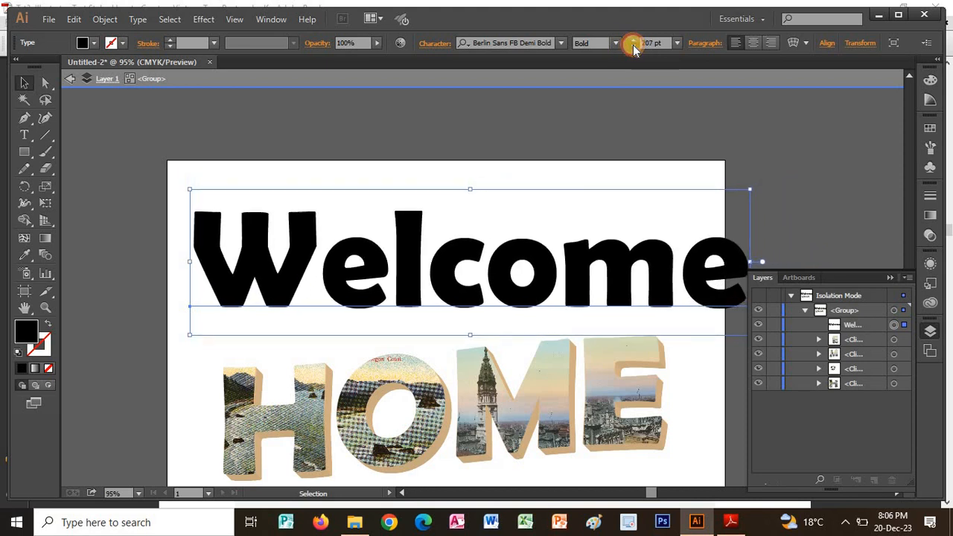
{"action": "left_click", "coordinate": [632, 47]}
{"action": "left_click", "coordinate": [631, 47]}
{"action": "left_click", "coordinate": [631, 47]}
{"action": "left_click", "coordinate": [631, 47]}
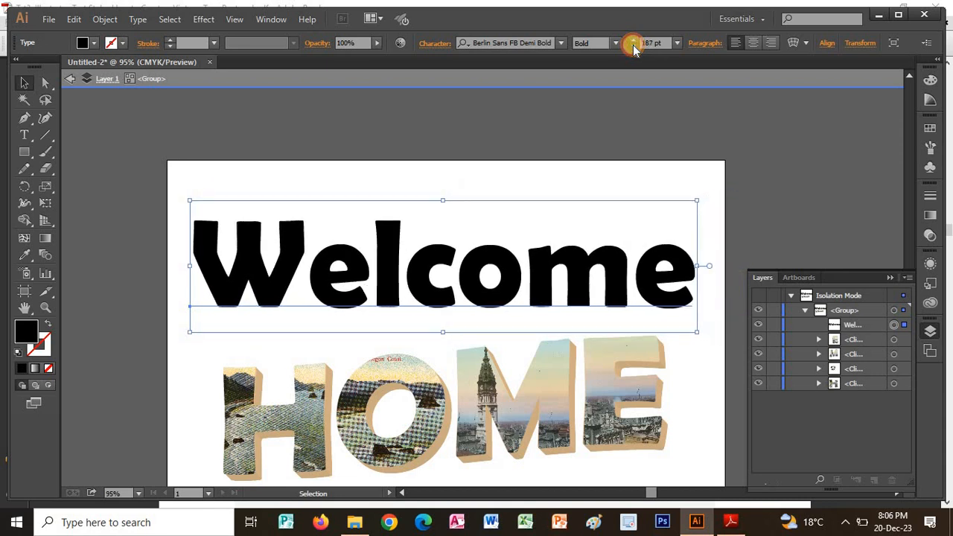
{"action": "left_click", "coordinate": [632, 47]}
{"action": "left_click", "coordinate": [631, 47]}
{"action": "left_click", "coordinate": [632, 47]}
{"action": "left_click", "coordinate": [631, 47]}
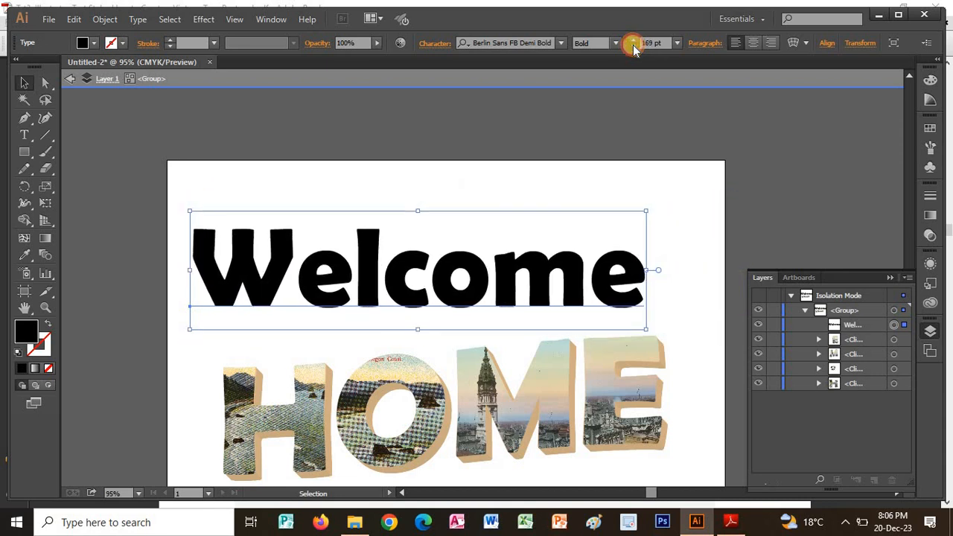
{"action": "left_click", "coordinate": [631, 47]}
{"action": "left_click", "coordinate": [632, 47]}
{"action": "left_click", "coordinate": [631, 47]}
{"action": "left_click", "coordinate": [632, 47]}
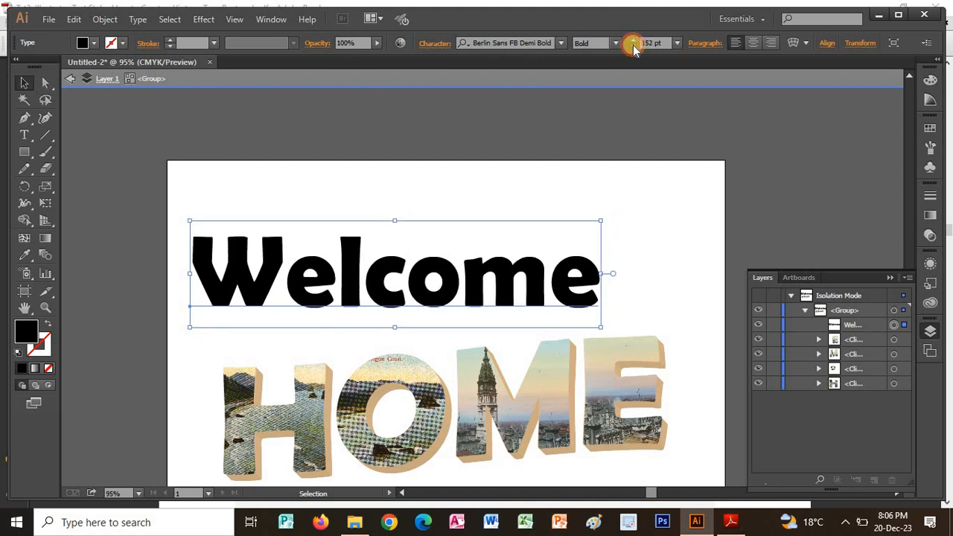
{"action": "left_click", "coordinate": [632, 47]}
{"action": "left_click", "coordinate": [632, 47]}
{"action": "left_click", "coordinate": [632, 47]}
{"action": "left_click", "coordinate": [632, 46]}
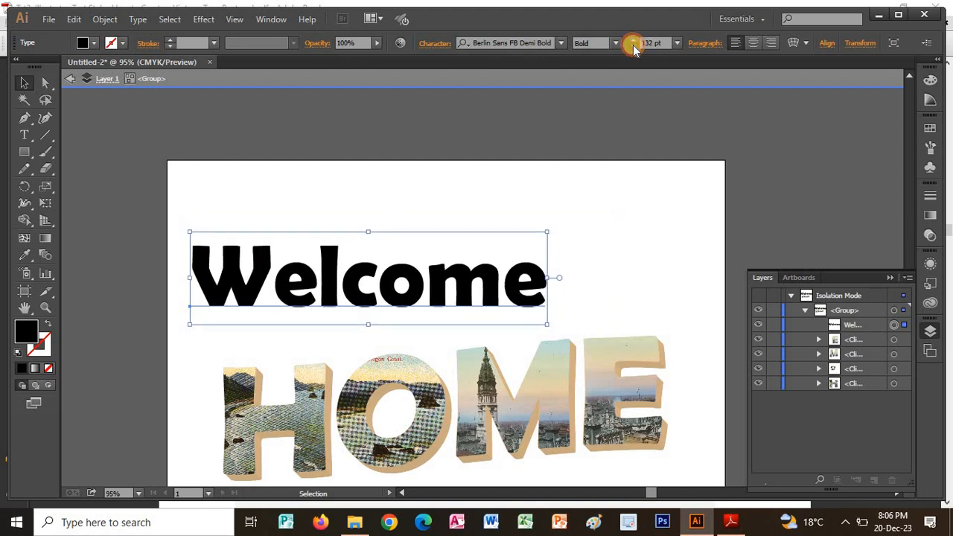
{"action": "left_click", "coordinate": [633, 47]}
Check the script typeface sample in the Adobe Reader tutorial, and set the "Welcome" text's font to Brush Script MT Italic in Illustrator.
{"action": "key", "text": "alt+Tab"}
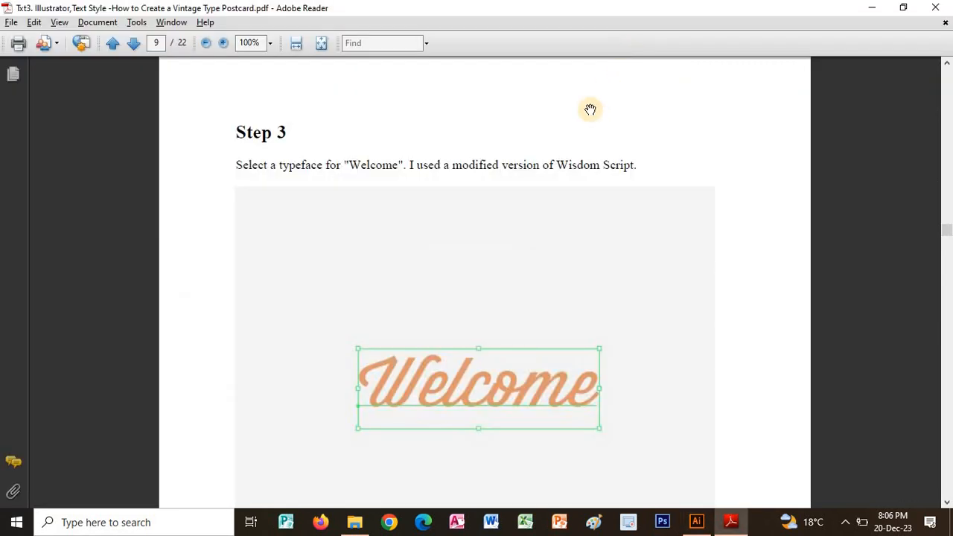
{"action": "key", "text": "alt+Tab"}
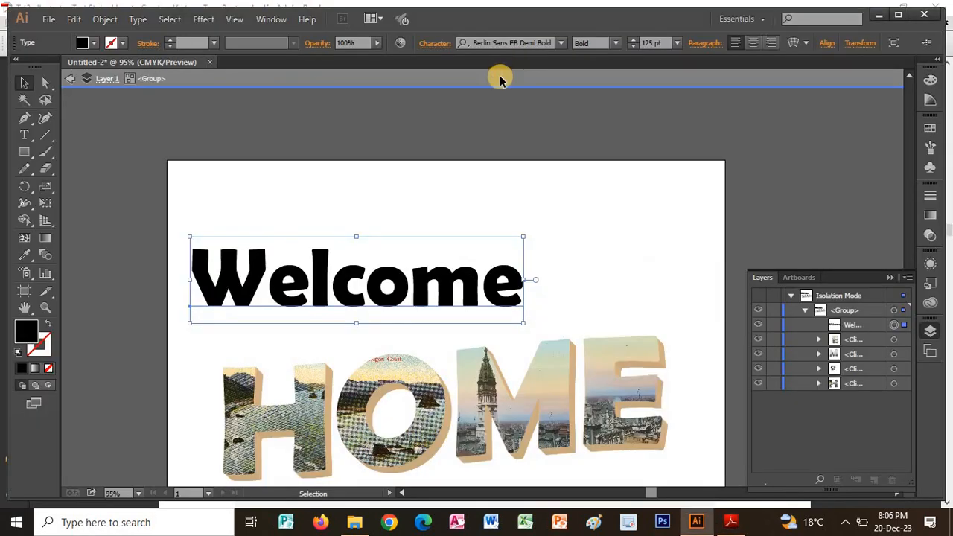
{"action": "left_click", "coordinate": [516, 43]}
{"action": "key", "text": "Down"}
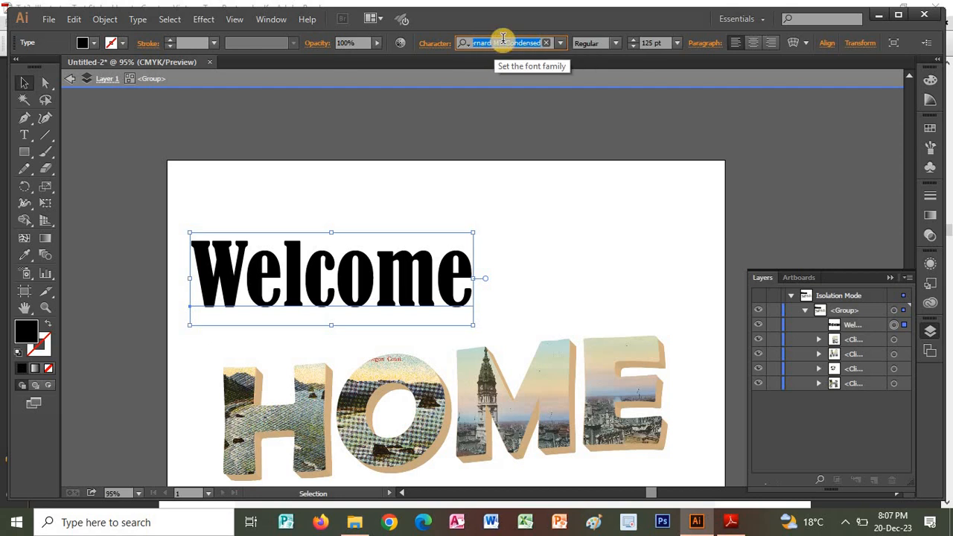
{"action": "key", "text": "Down"}
{"action": "key", "text": "Down"}
{"action": "key", "text": "Down"}
{"action": "key", "text": "Down"}
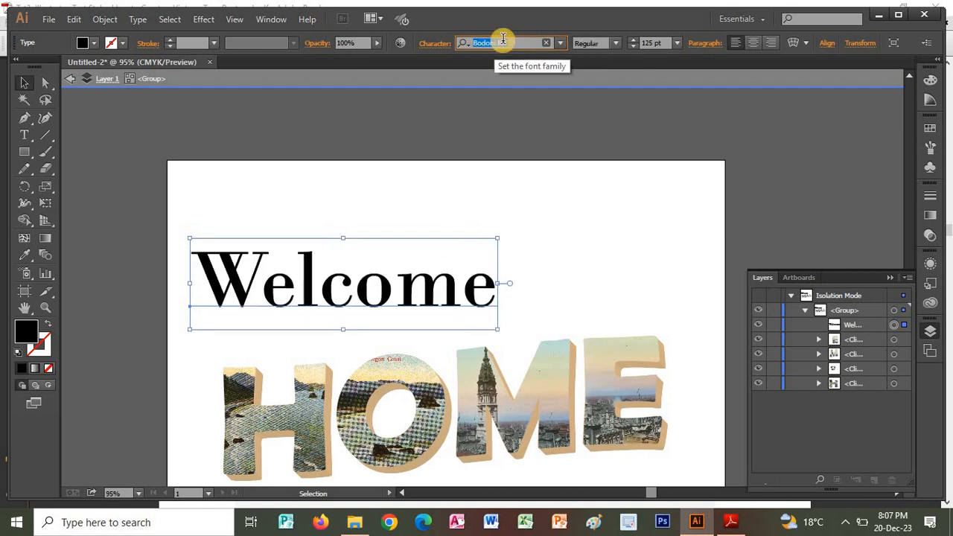
{"action": "key", "text": "Down"}
{"action": "key", "text": "Down"}
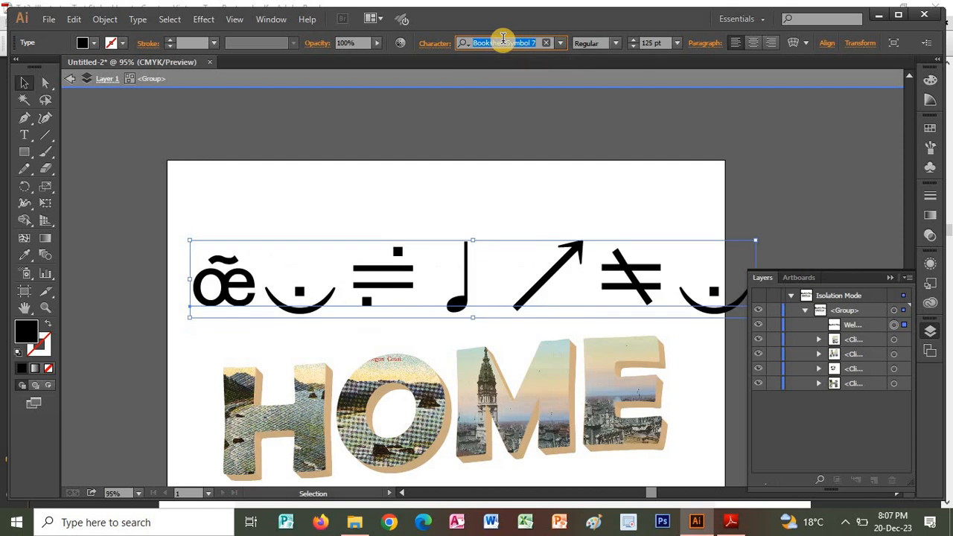
{"action": "key", "text": "Down"}
{"action": "key", "text": "Down"}
{"action": "key", "text": "Down"}
{"action": "key", "text": "Down"}
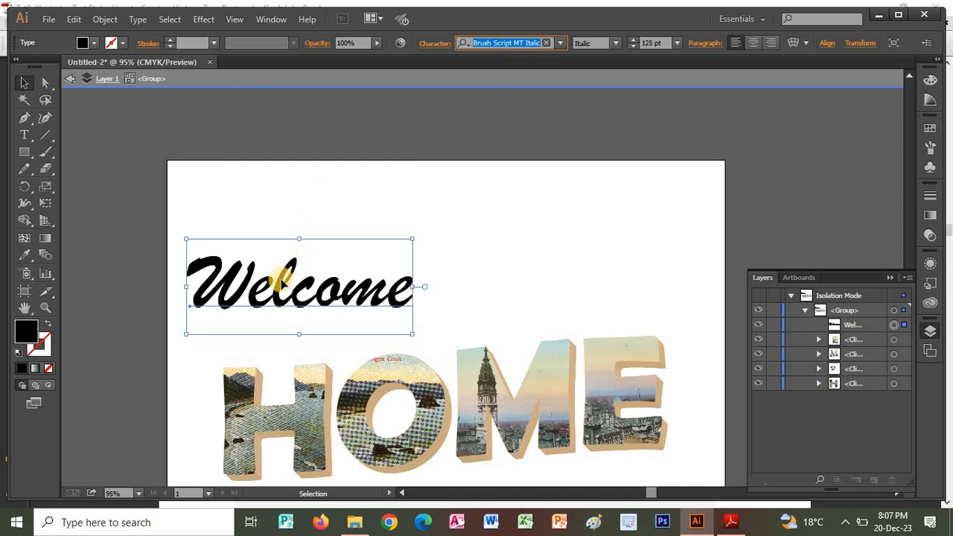
Reduce the font size of the script "Welcome" text to 96 pt.
{"action": "left_click", "coordinate": [633, 46]}
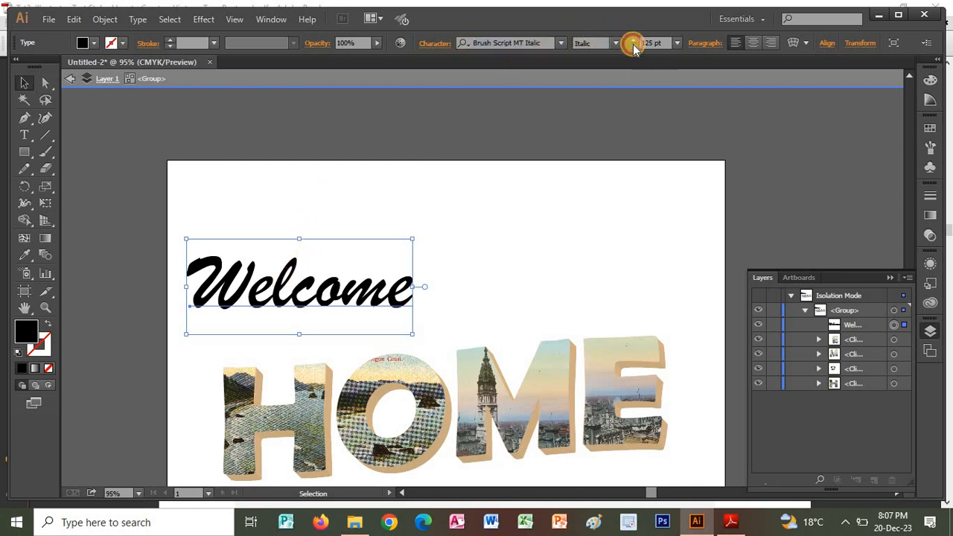
{"action": "left_click", "coordinate": [633, 46]}
{"action": "left_click", "coordinate": [633, 46]}
{"action": "left_click", "coordinate": [633, 46]}
{"action": "left_click", "coordinate": [632, 47]}
{"action": "left_click", "coordinate": [633, 46]}
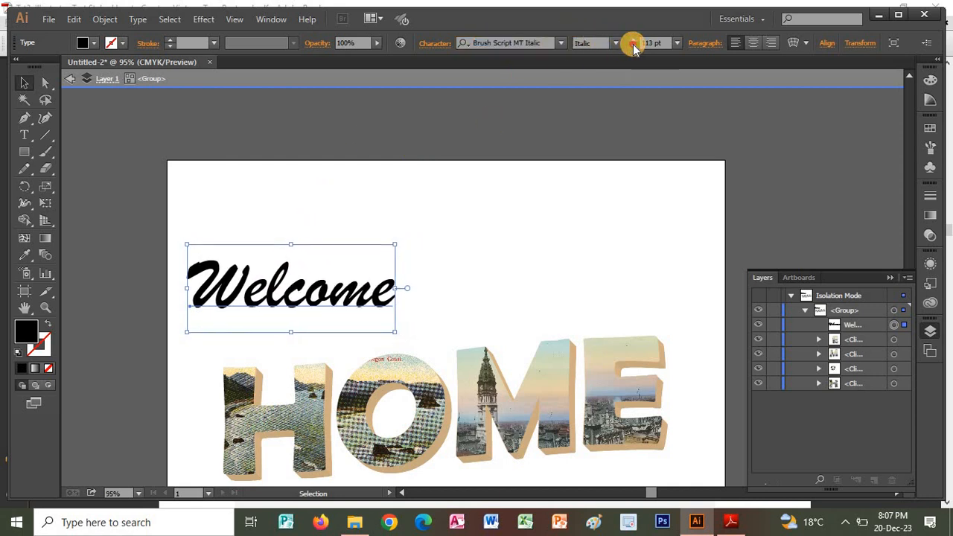
{"action": "left_click", "coordinate": [633, 46]}
{"action": "left_click", "coordinate": [632, 46]}
{"action": "left_click", "coordinate": [632, 46]}
{"action": "left_click", "coordinate": [632, 46]}
Read Step 3b of the tutorial in Adobe Reader, and convert the "Welcome" text to outlines in Illustrator.
{"action": "key", "text": "alt+Tab"}
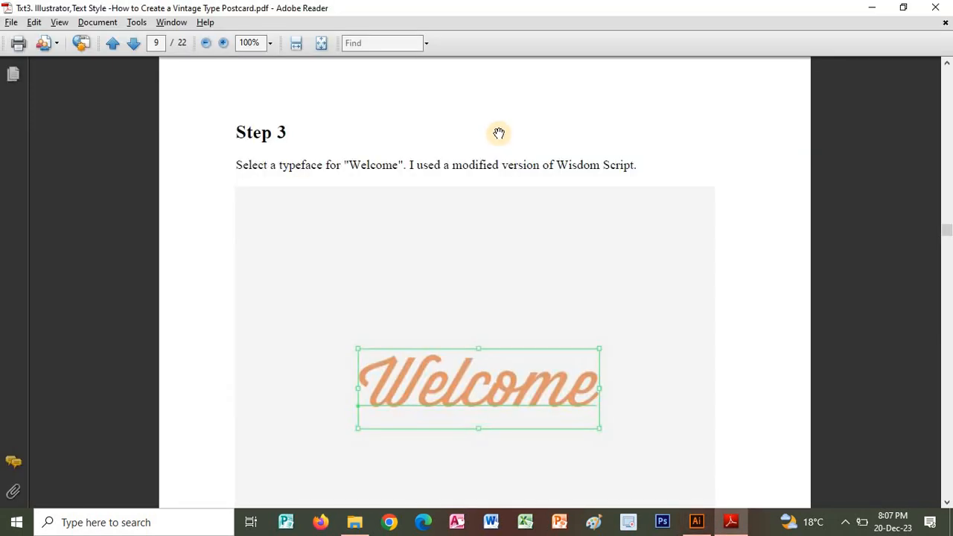
{"action": "scroll", "coordinate": [551, 233], "scroll_direction": "down", "scroll_amount": 10}
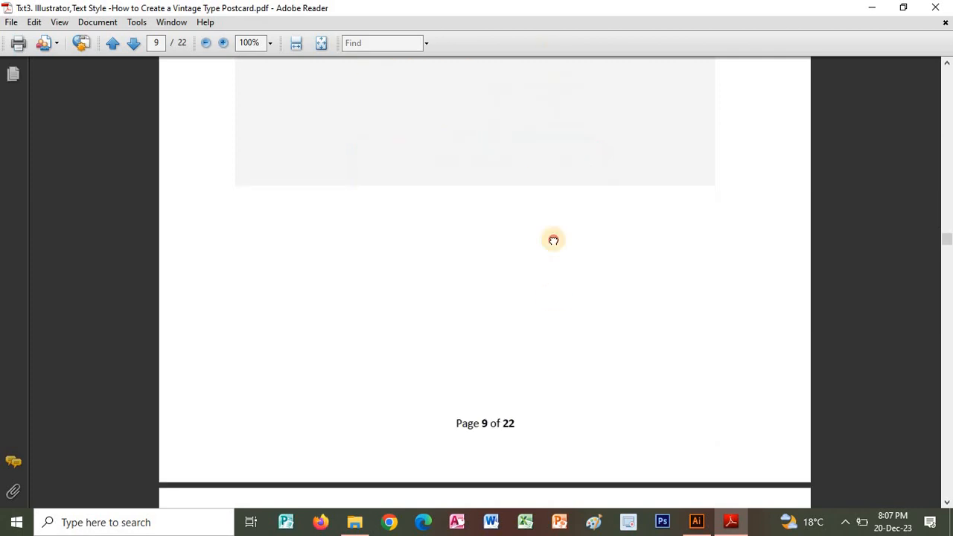
{"action": "scroll", "coordinate": [556, 318], "scroll_direction": "down", "scroll_amount": 5}
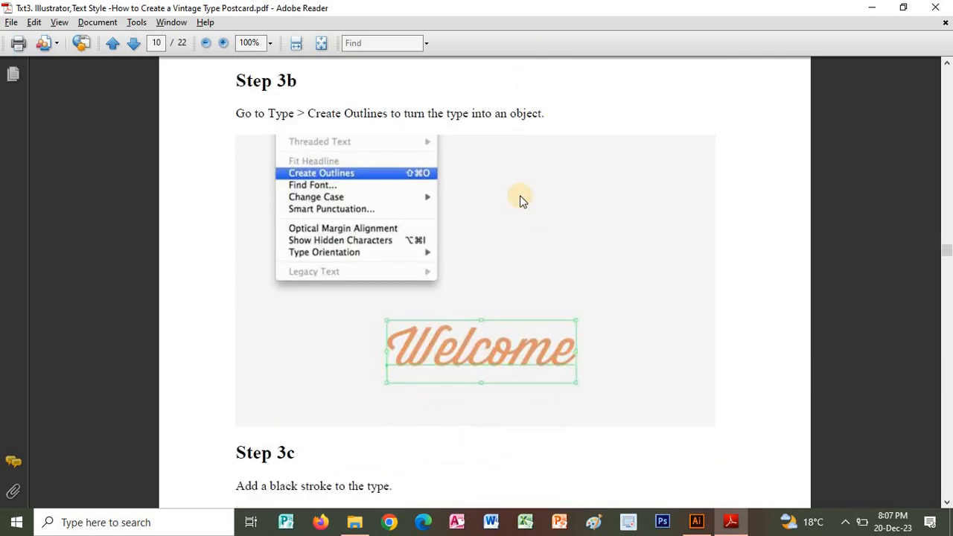
{"action": "key", "text": "alt+Tab"}
{"action": "right_click", "coordinate": [321, 296]}
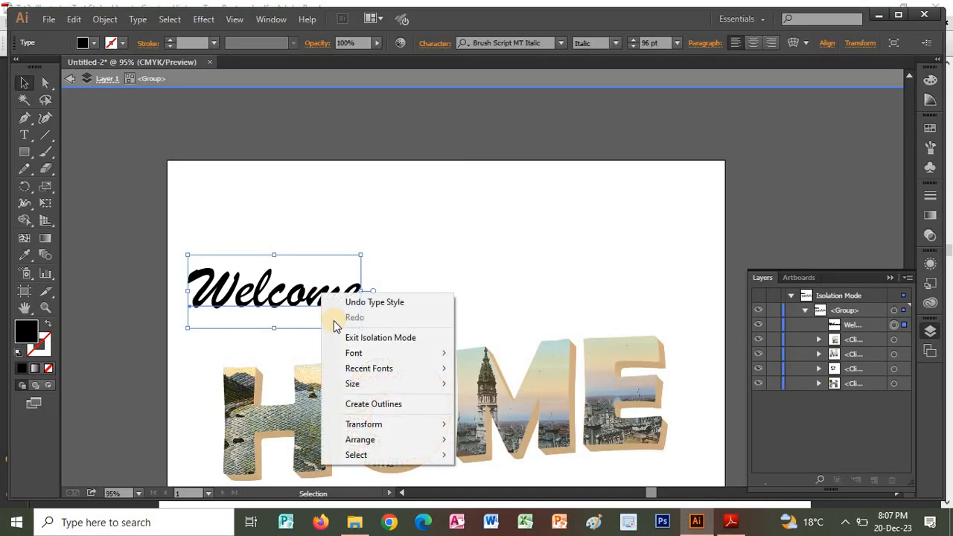
{"action": "left_click", "coordinate": [389, 403]}
Read Step 3c of the tutorial in Adobe Reader, and give the outlined "Welcome" lettering an orange fill in Illustrator.
{"action": "key", "text": "alt+Tab"}
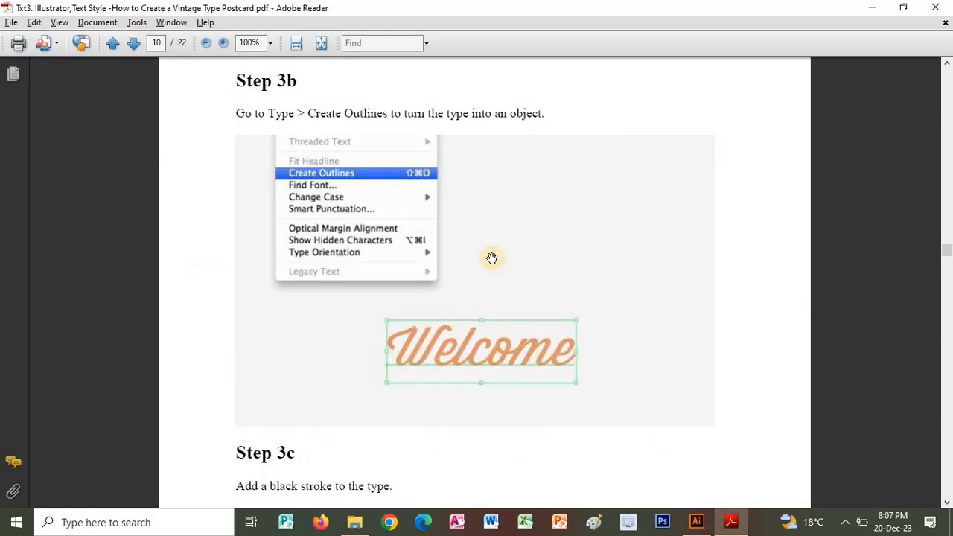
{"action": "scroll", "coordinate": [520, 350], "scroll_direction": "down", "scroll_amount": 4}
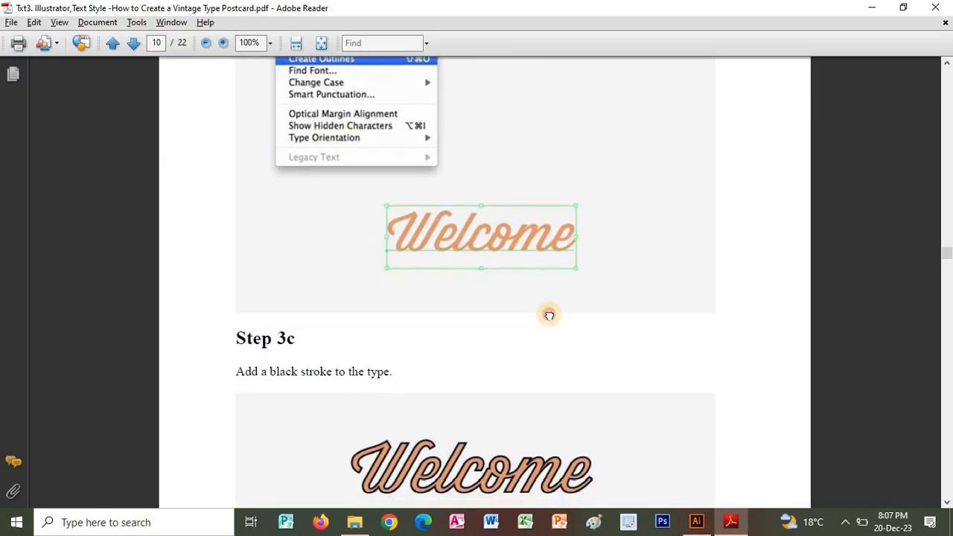
{"action": "scroll", "coordinate": [552, 298], "scroll_direction": "down", "scroll_amount": 1}
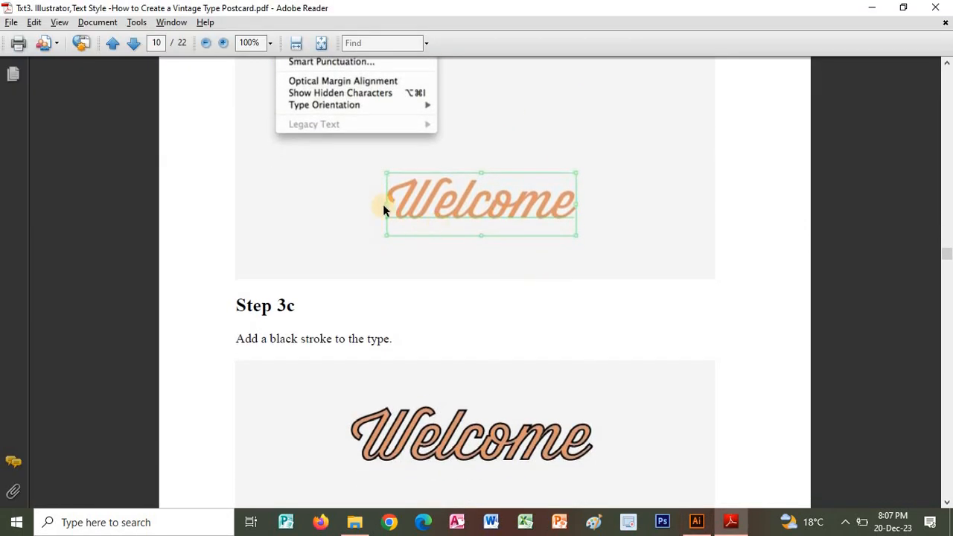
{"action": "key", "text": "alt+Tab"}
{"action": "left_click", "coordinate": [94, 45]}
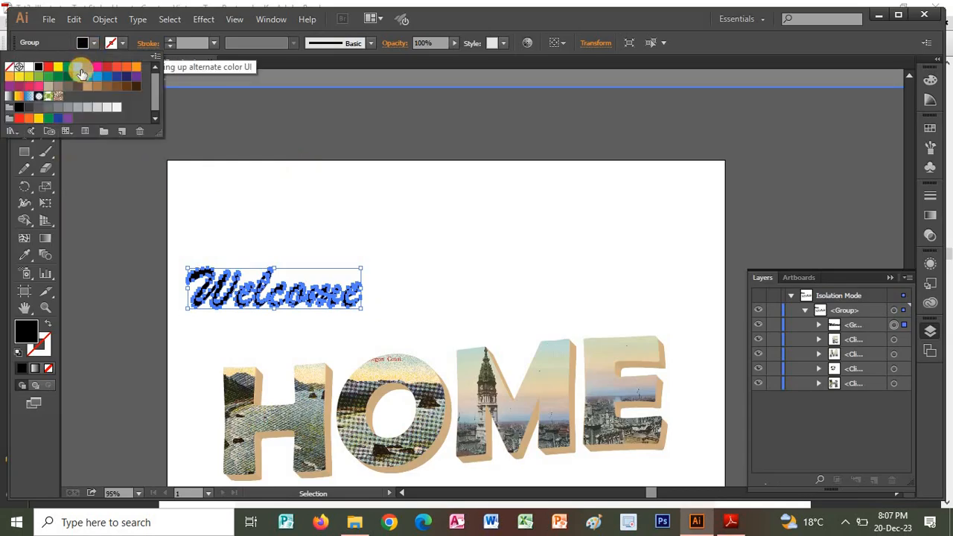
{"action": "left_click", "coordinate": [128, 70]}
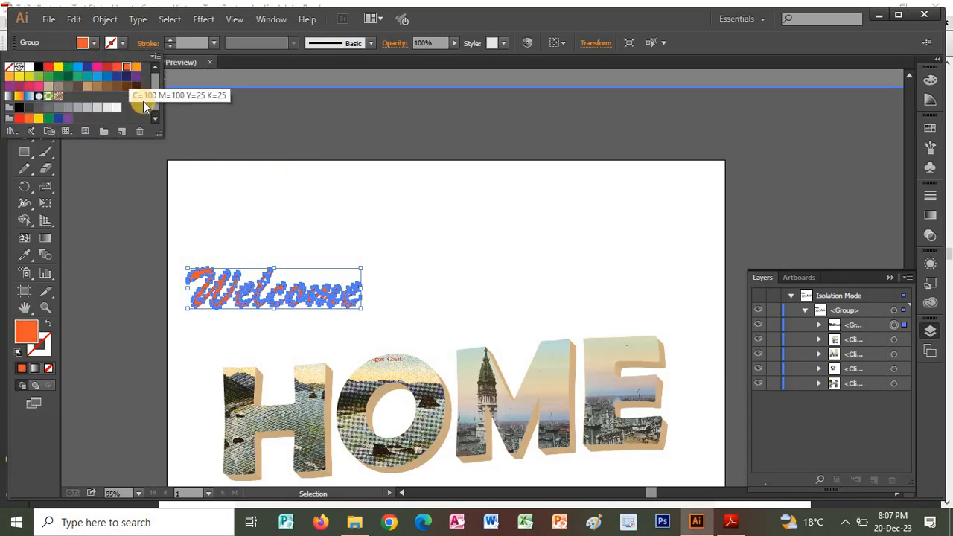
Add a black stroke to the outlined "Welcome" lettering and deselect it.
{"action": "left_click", "coordinate": [121, 43]}
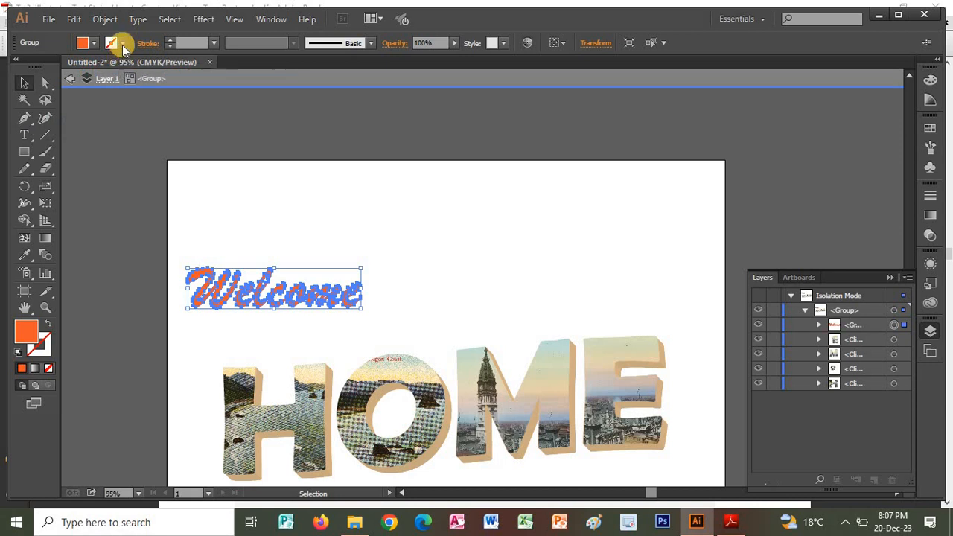
{"action": "left_click", "coordinate": [123, 43]}
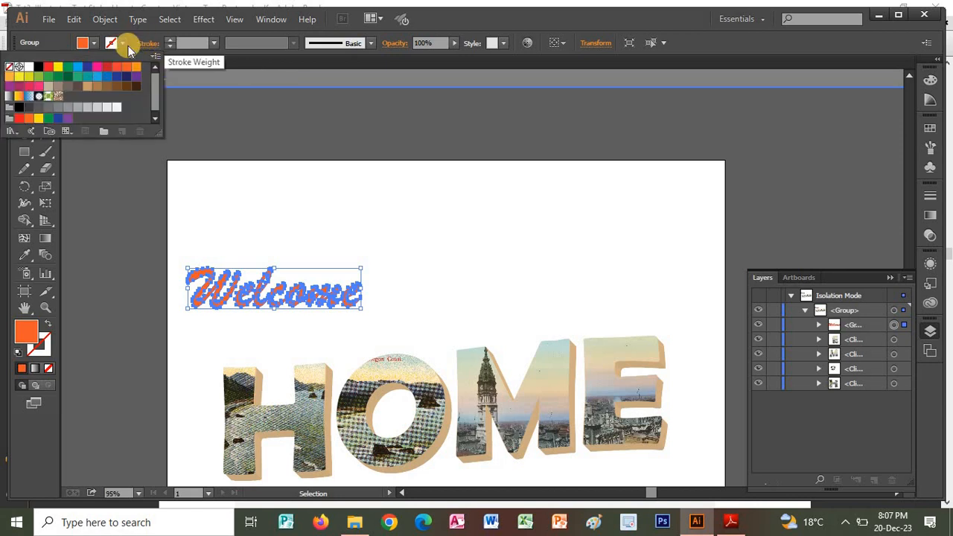
{"action": "left_click", "coordinate": [38, 67]}
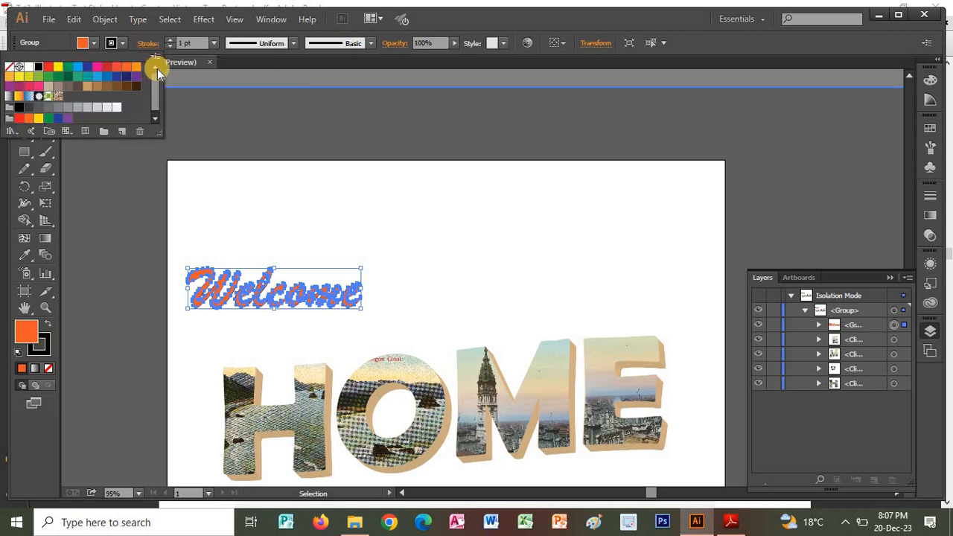
{"action": "left_click", "coordinate": [458, 247]}
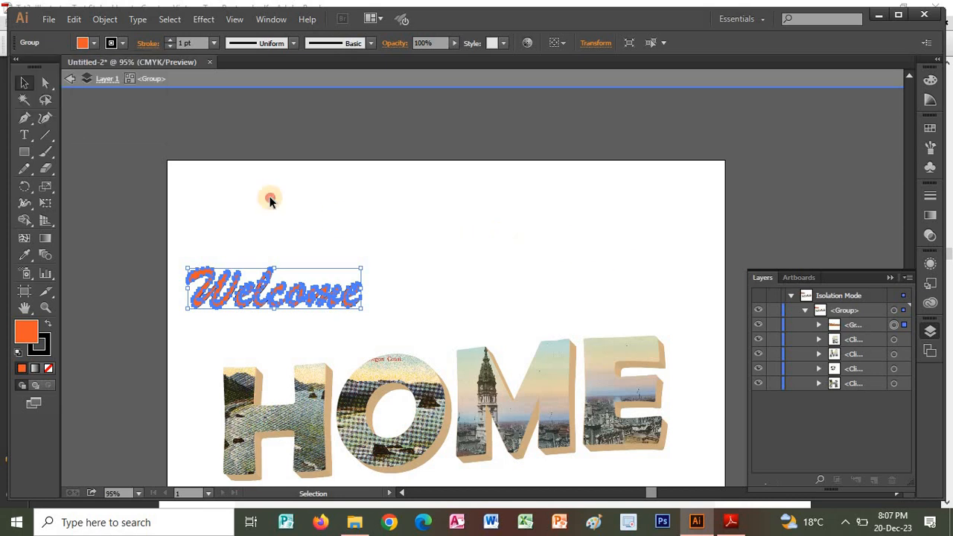
{"action": "left_click", "coordinate": [283, 232]}
Compare with the Step 3c sample in Adobe Reader, and set the "Welcome" lettering's stroke weight to 2 pt in Illustrator.
{"action": "key", "text": "alt+Tab"}
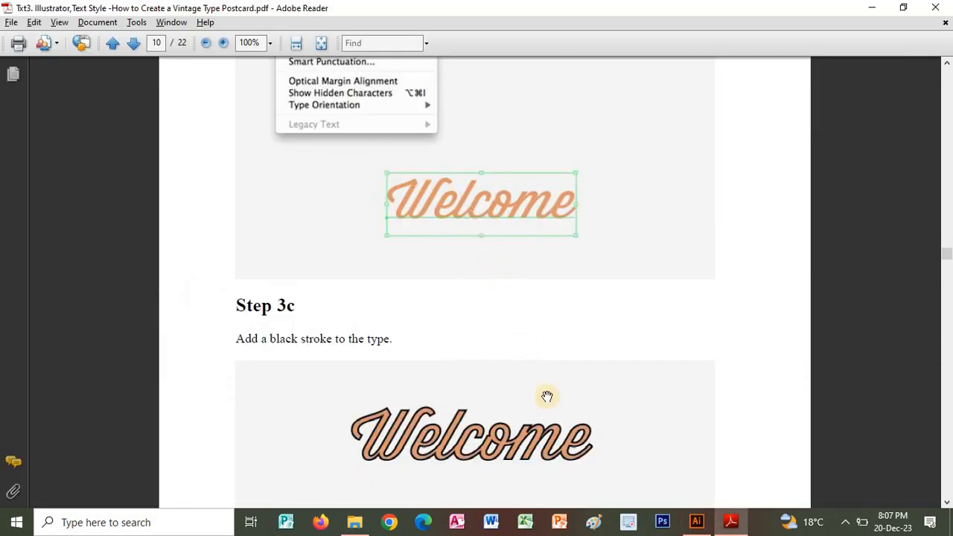
{"action": "scroll", "coordinate": [549, 395], "scroll_direction": "down", "scroll_amount": 4}
{"action": "key", "text": "alt+Tab"}
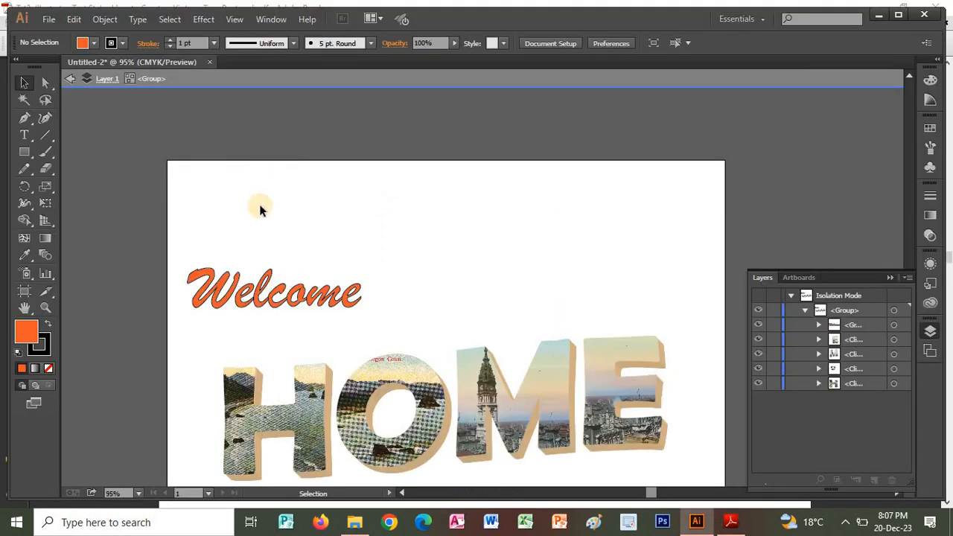
{"action": "left_click", "coordinate": [272, 296]}
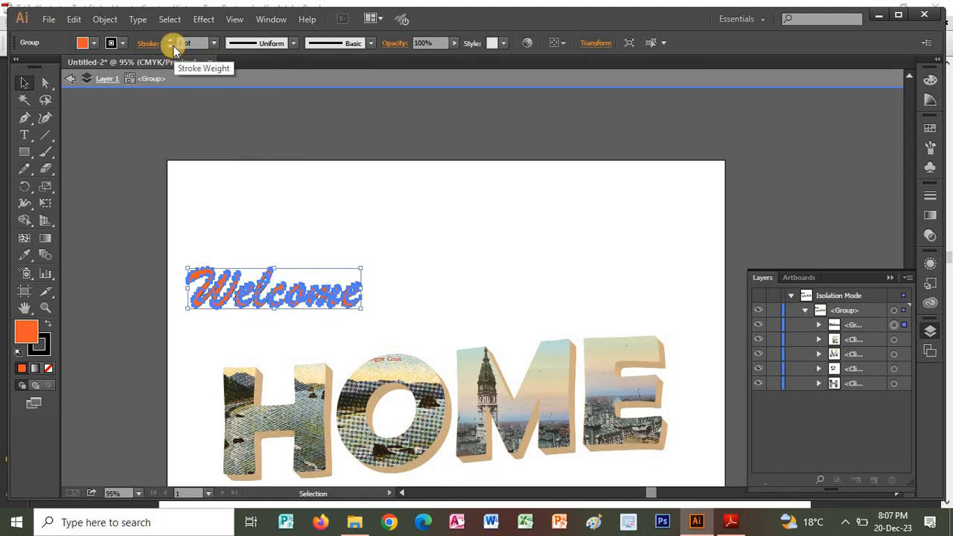
{"action": "left_click", "coordinate": [169, 43]}
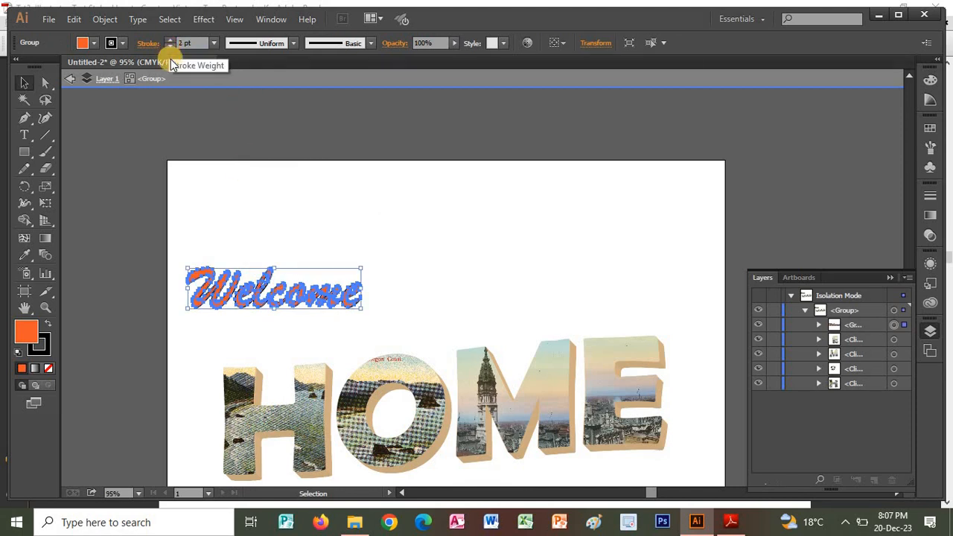
{"action": "left_click", "coordinate": [348, 180]}
Switch to the tutorial in Adobe Reader and read Step 3d with its Warp Options settings for the Rise effect.
{"action": "key", "text": "alt+Tab"}
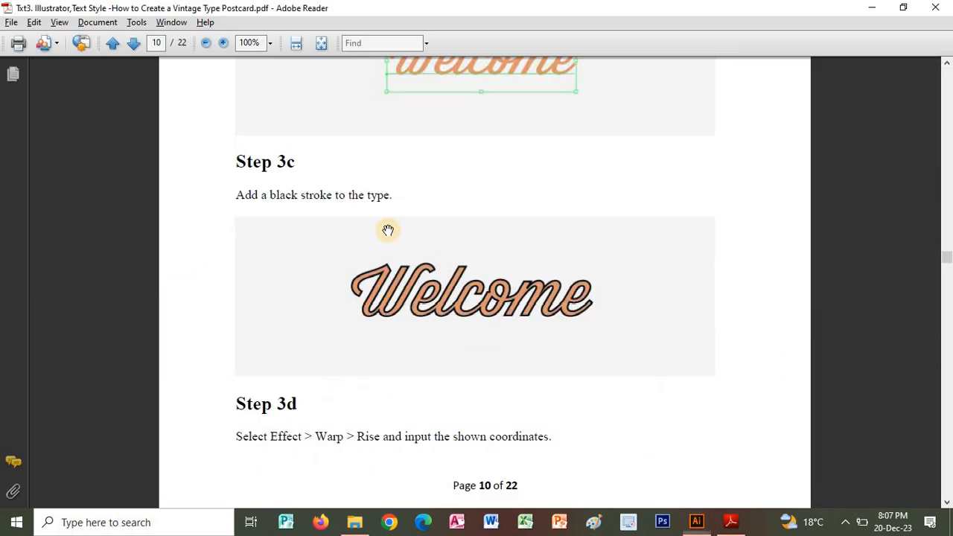
{"action": "scroll", "coordinate": [470, 214], "scroll_direction": "down", "scroll_amount": 4}
{"action": "scroll", "coordinate": [470, 214], "scroll_direction": "down", "scroll_amount": 3}
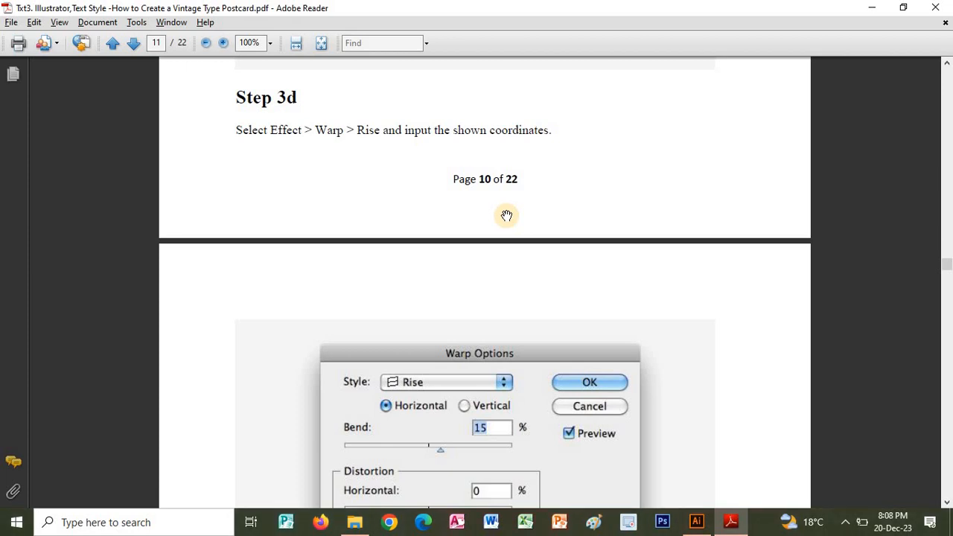
{"action": "scroll", "coordinate": [589, 174], "scroll_direction": "down", "scroll_amount": 4}
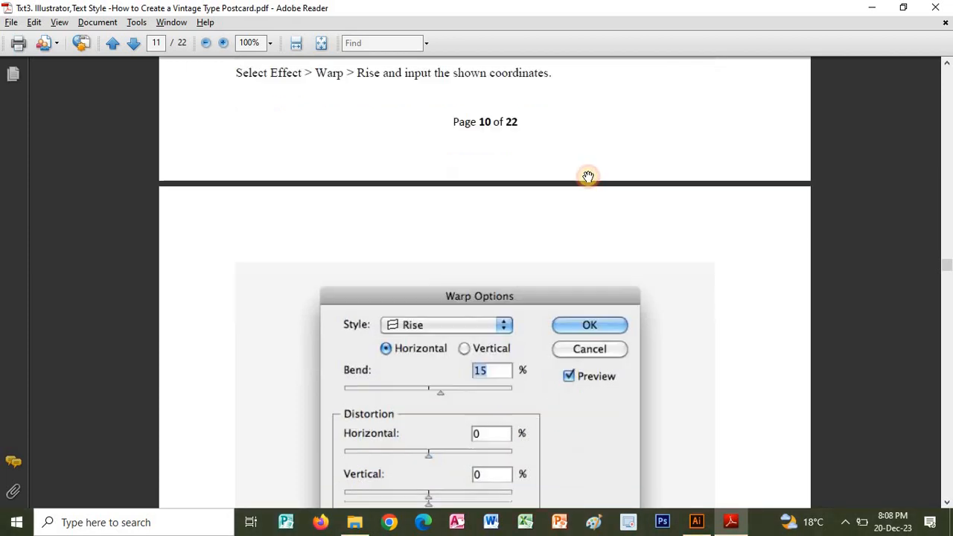
Switch to Illustrator and apply a horizontal Rise warp with a 14% bend to the "Welcome" lettering.
{"action": "key", "text": "alt+Tab"}
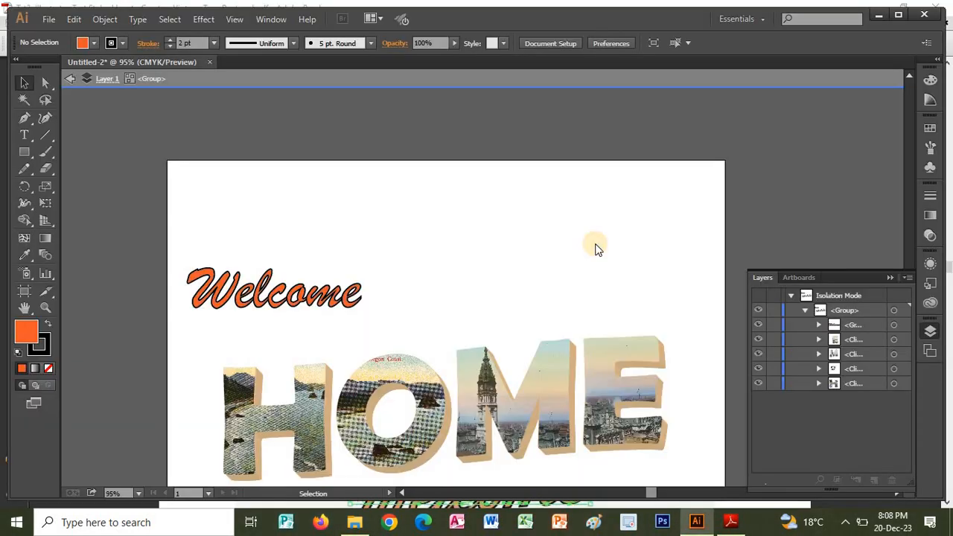
{"action": "key", "text": "alt+Tab"}
{"action": "key", "text": "alt+Tab"}
{"action": "left_click", "coordinate": [268, 291]}
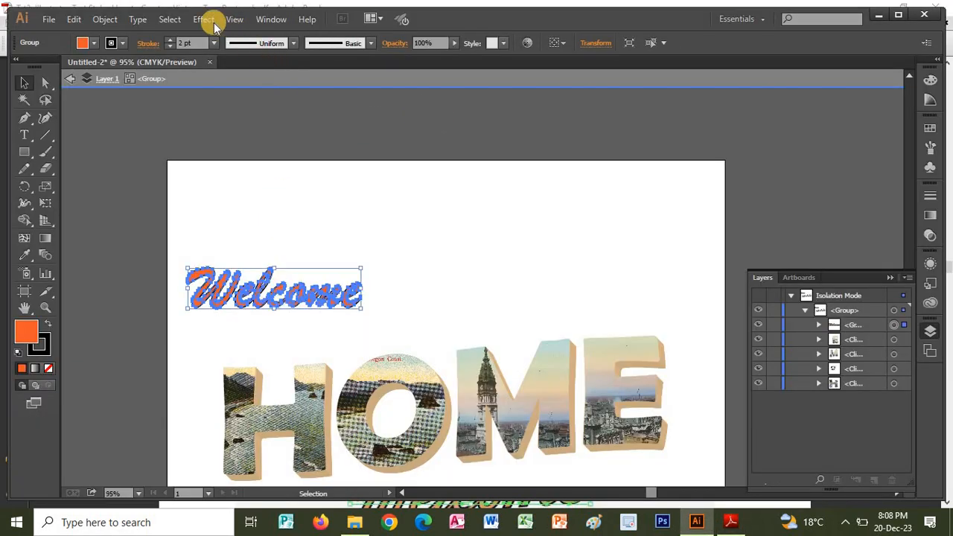
{"action": "left_click", "coordinate": [203, 20]}
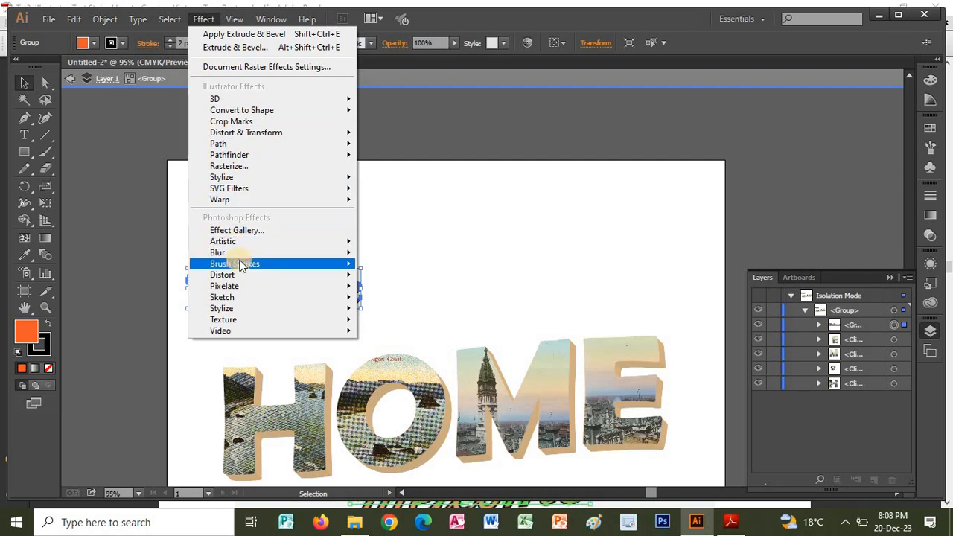
{"action": "mouse_move", "coordinate": [248, 199]}
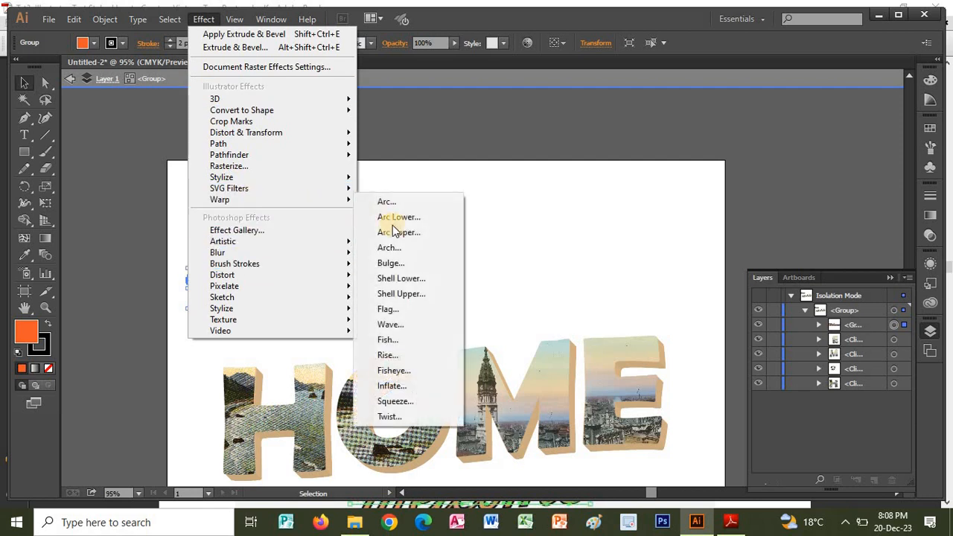
{"action": "left_click", "coordinate": [387, 354]}
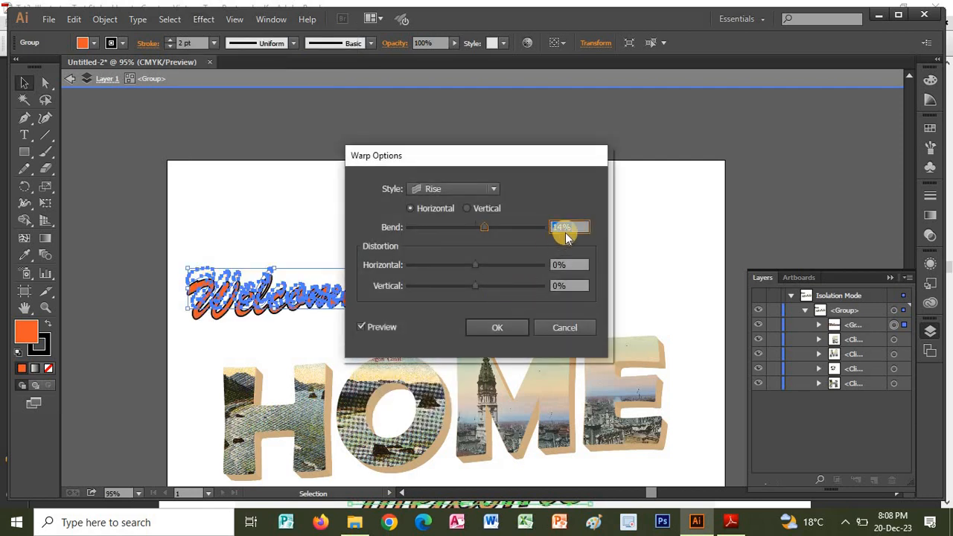
{"action": "left_click", "coordinate": [497, 324]}
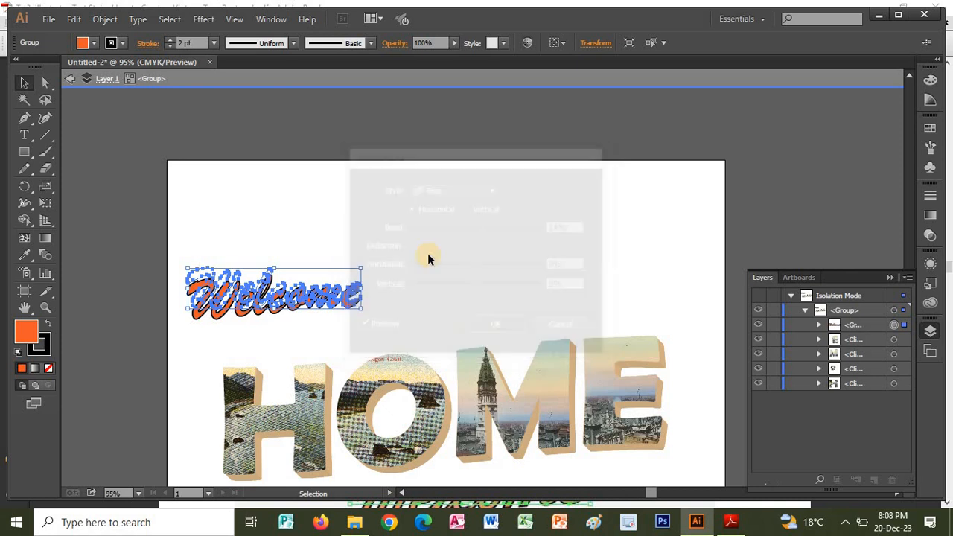
Move the warped "Welcome" lettering down to just above the H and O of HOME, and deselect it.
{"action": "left_click", "coordinate": [330, 269]}
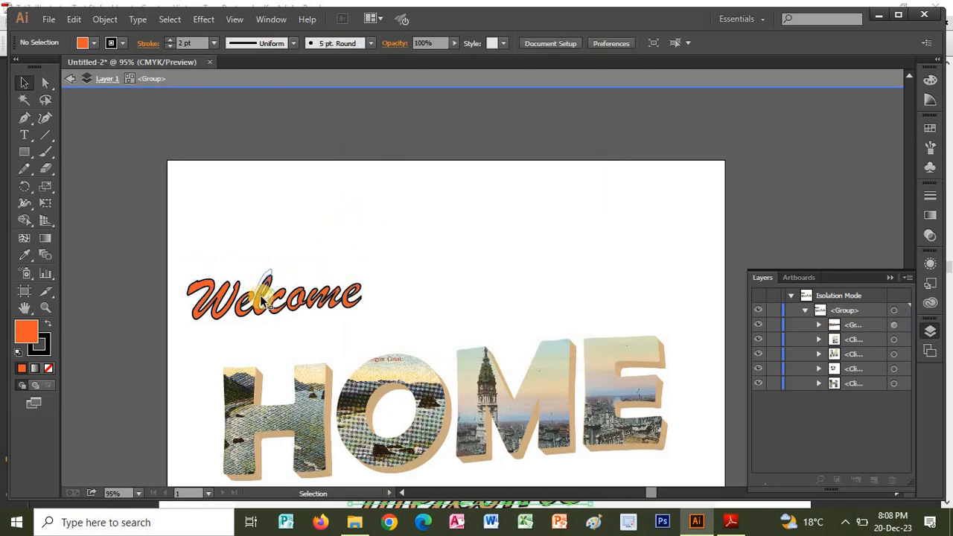
{"action": "left_click_drag", "start_coordinate": [257, 297], "coordinate": [300, 327]}
{"action": "left_click", "coordinate": [435, 266]}
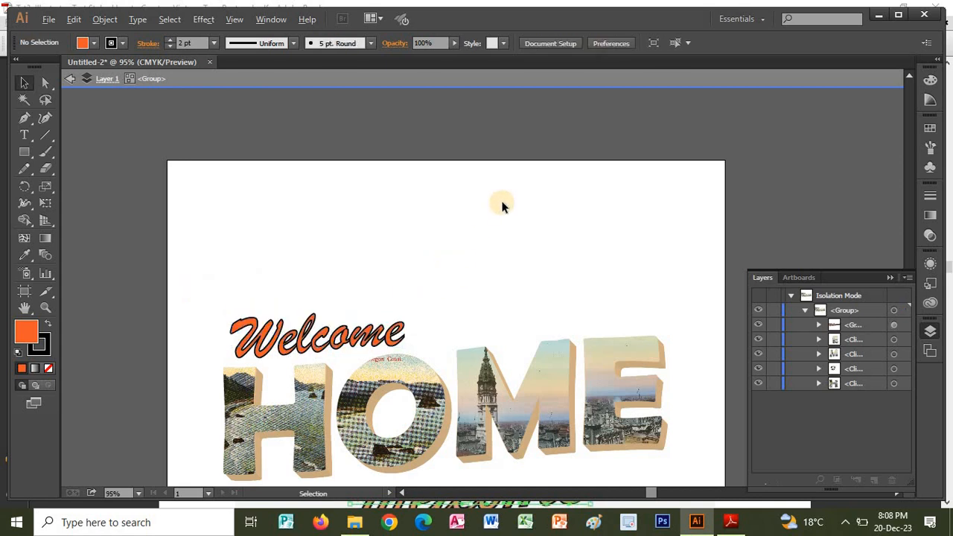
Switch to the tutorial in Adobe Reader, review the Step 3d sample and read Step 4.
{"action": "key", "text": "alt+Tab"}
{"action": "scroll", "coordinate": [608, 355], "scroll_direction": "down", "scroll_amount": 10}
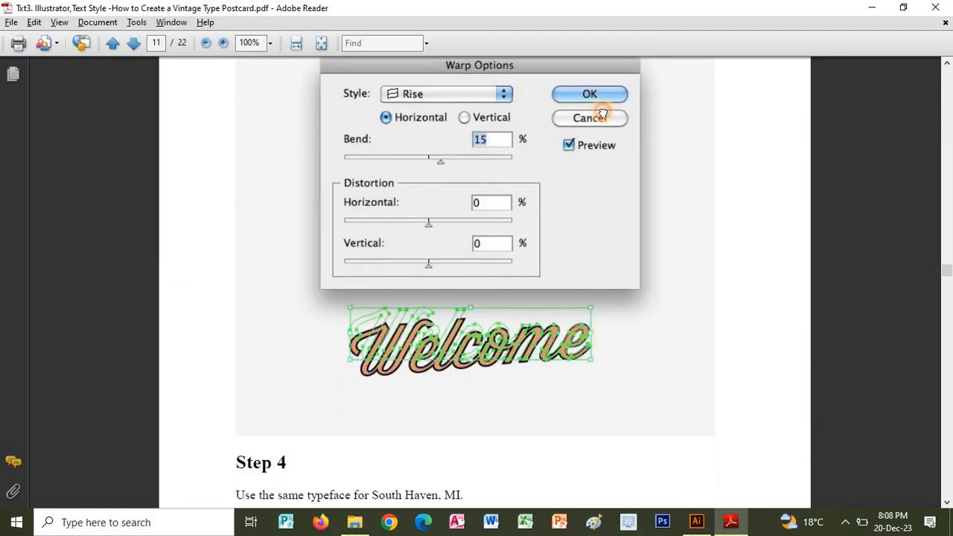
{"action": "scroll", "coordinate": [615, 281], "scroll_direction": "up", "scroll_amount": 5}
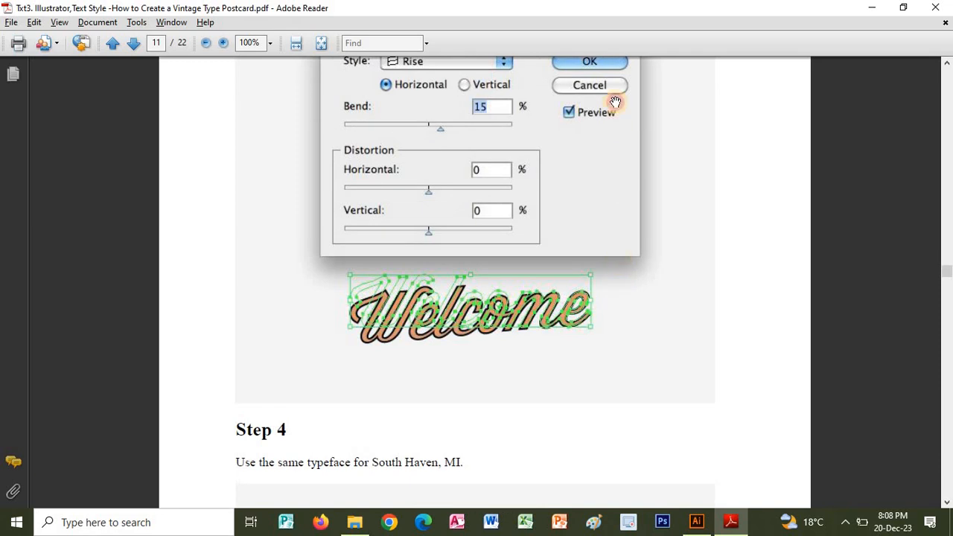
{"action": "scroll", "coordinate": [602, 202], "scroll_direction": "down", "scroll_amount": 9}
{"action": "scroll", "coordinate": [596, 202], "scroll_direction": "down", "scroll_amount": 1}
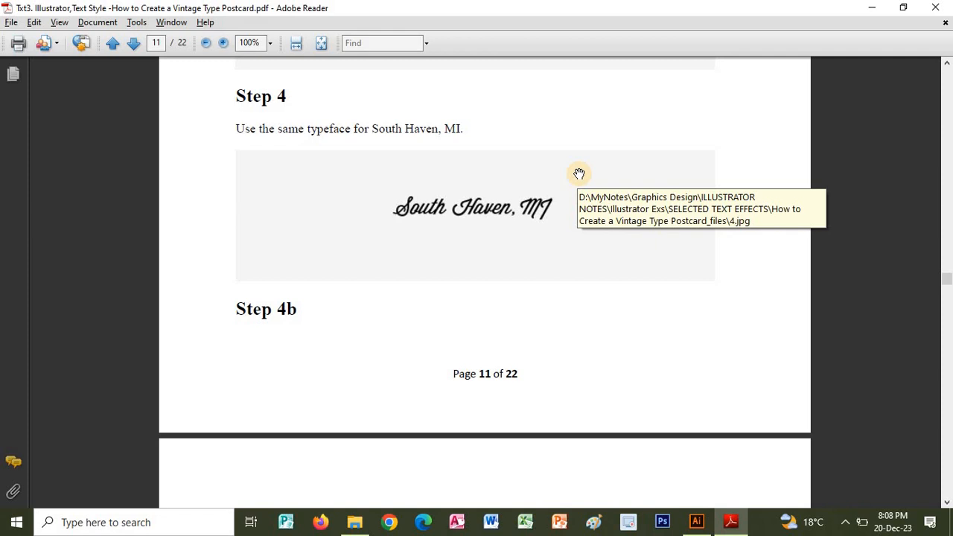
Switch to Illustrator and add the text "South Haven, MI" in Brush Script MT Italic at 96 pt near the artboard's upper edge.
{"action": "key", "text": "alt+Tab"}
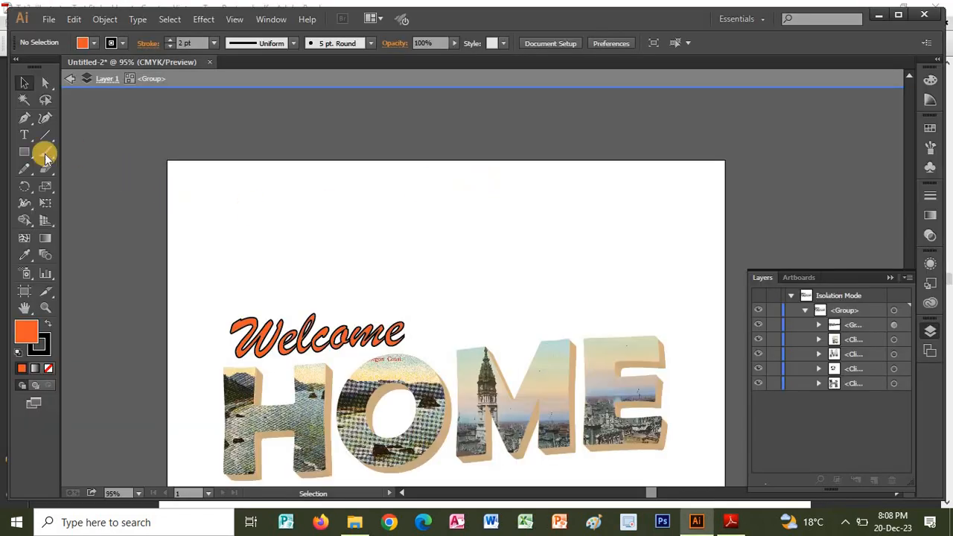
{"action": "left_click", "coordinate": [27, 138]}
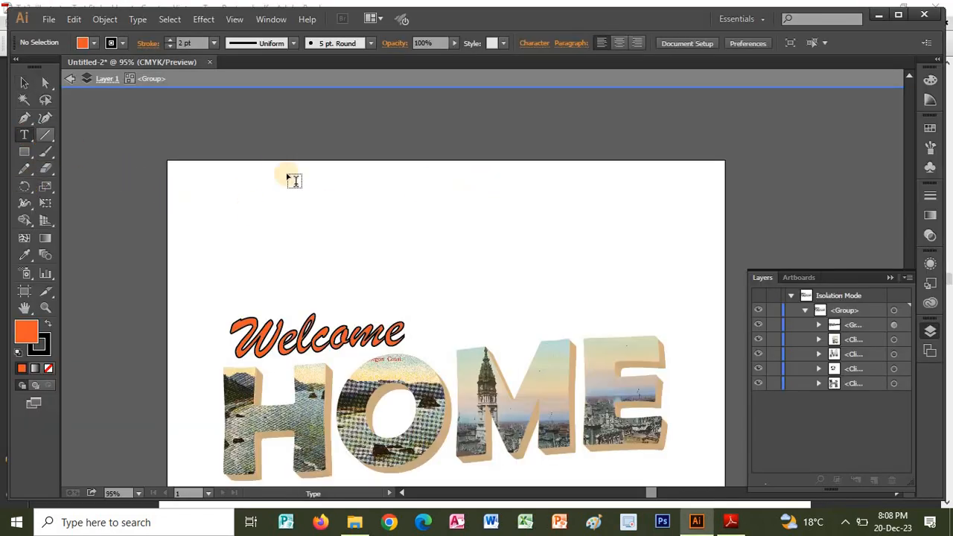
{"action": "left_click", "coordinate": [451, 232]}
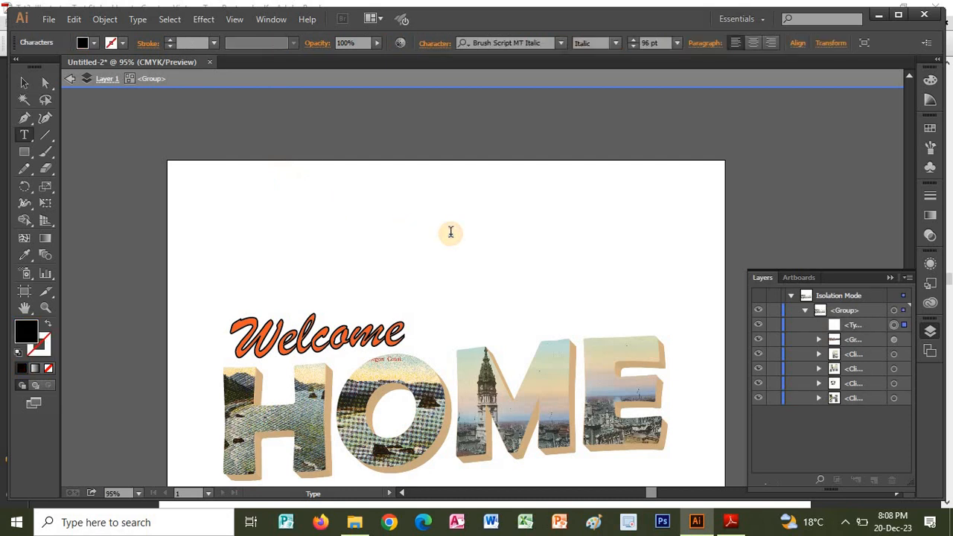
{"action": "type", "text": "South"}
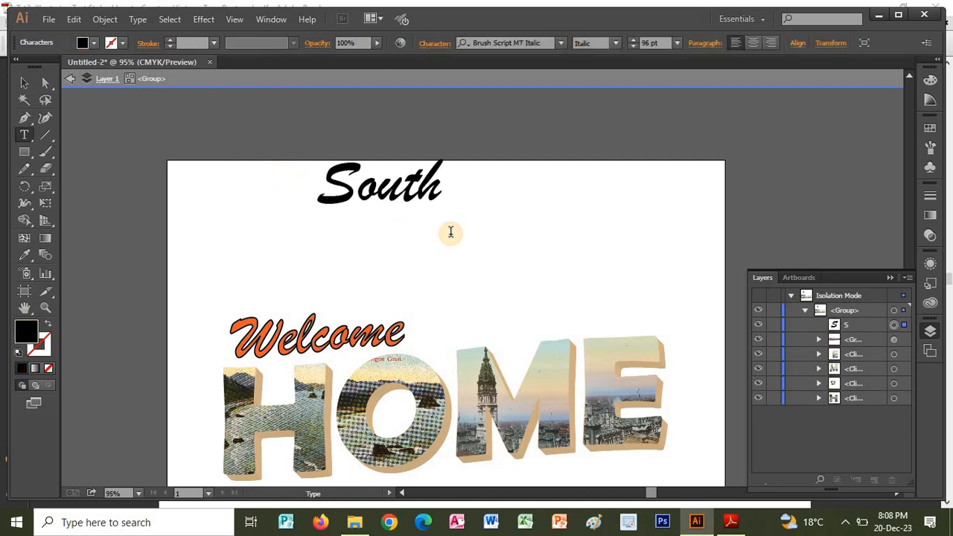
{"action": "type", "text": " Hav"}
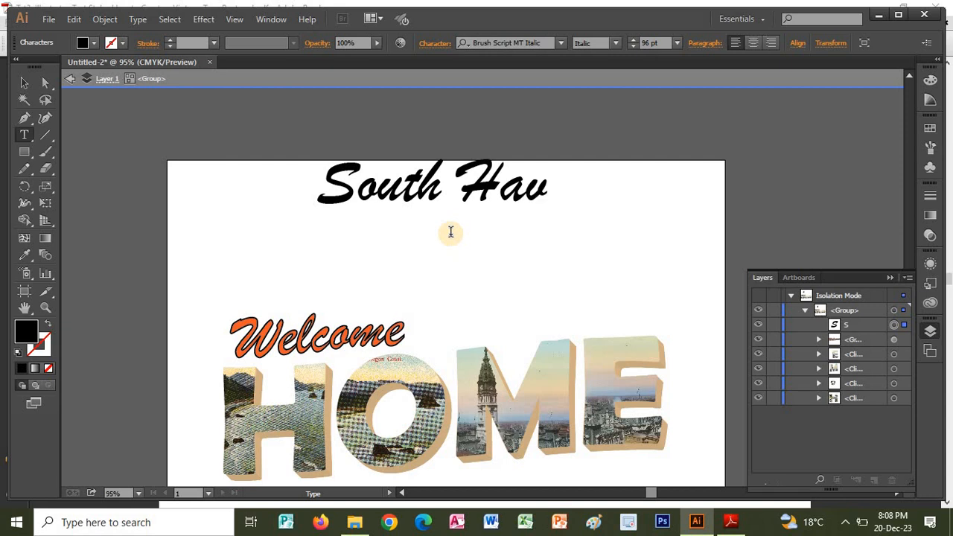
{"action": "type", "text": "en, M"}
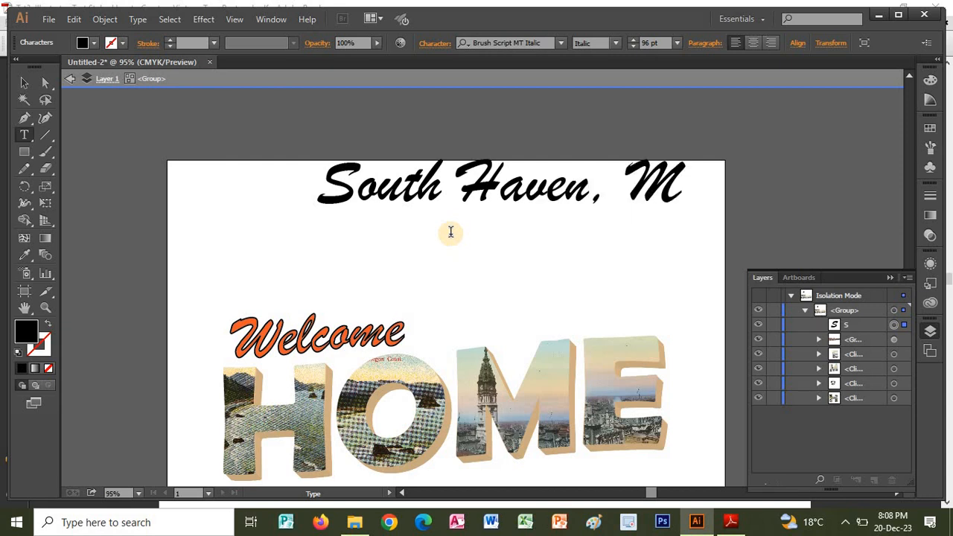
{"action": "type", "text": "I"}
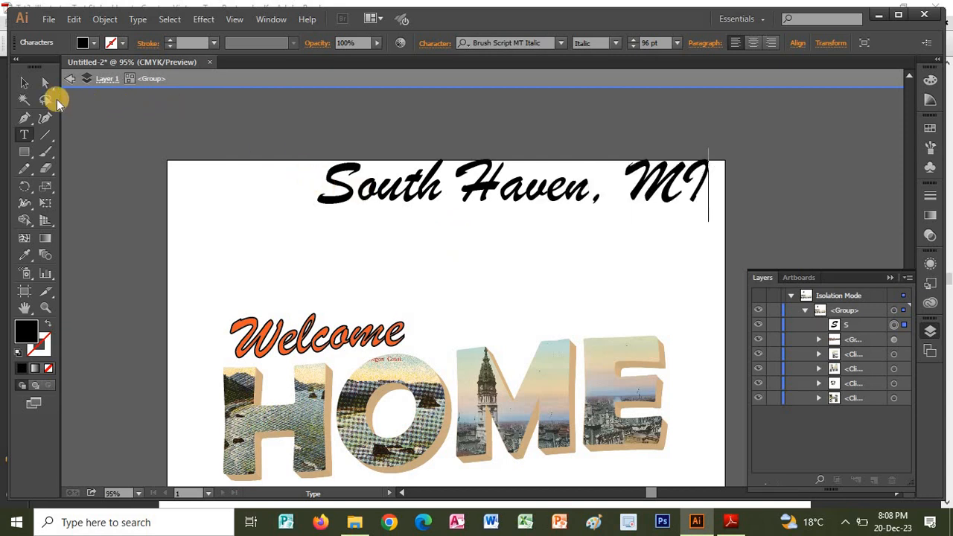
Move the "South Haven, MI" text into the space above "Welcome", and compare it with the Step 4 sample in Adobe Reader.
{"action": "left_click", "coordinate": [23, 83]}
{"action": "left_click_drag", "start_coordinate": [334, 187], "coordinate": [287, 244]}
{"action": "key", "text": "alt+Tab"}
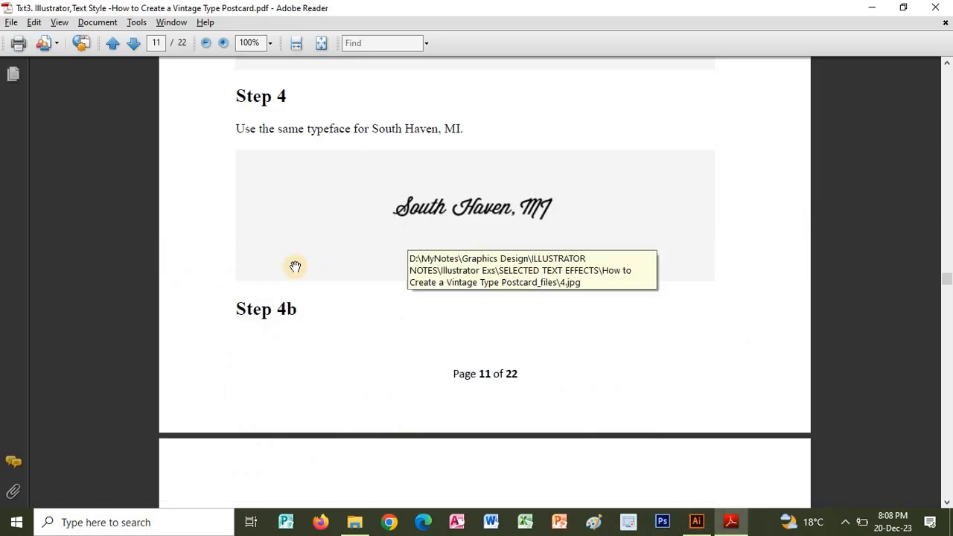
{"action": "key", "text": "alt+Tab"}
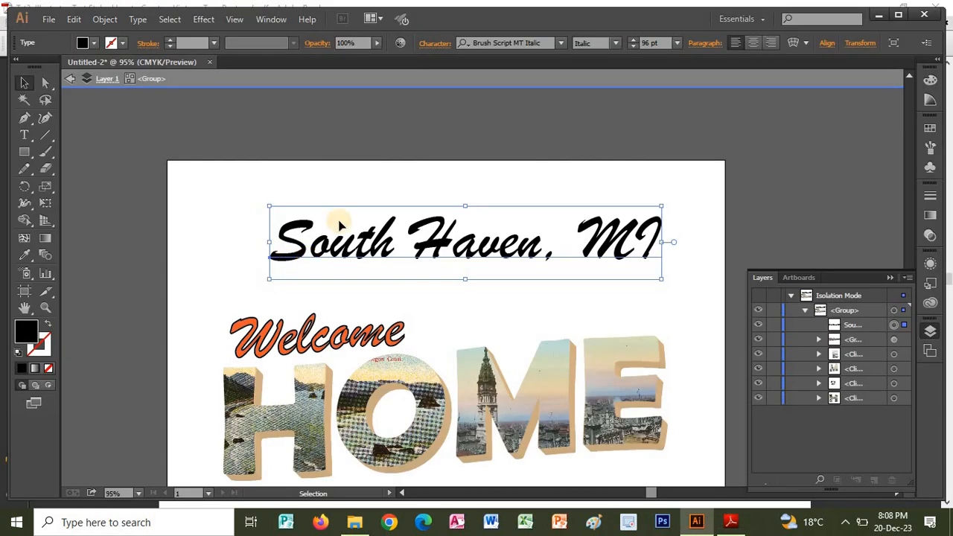
Try typefaces alphabetically from C through P on the "South Haven, MI" text, looking for a suitable postcard style.
{"action": "left_click", "coordinate": [491, 42]}
{"action": "left_click", "coordinate": [491, 42]}
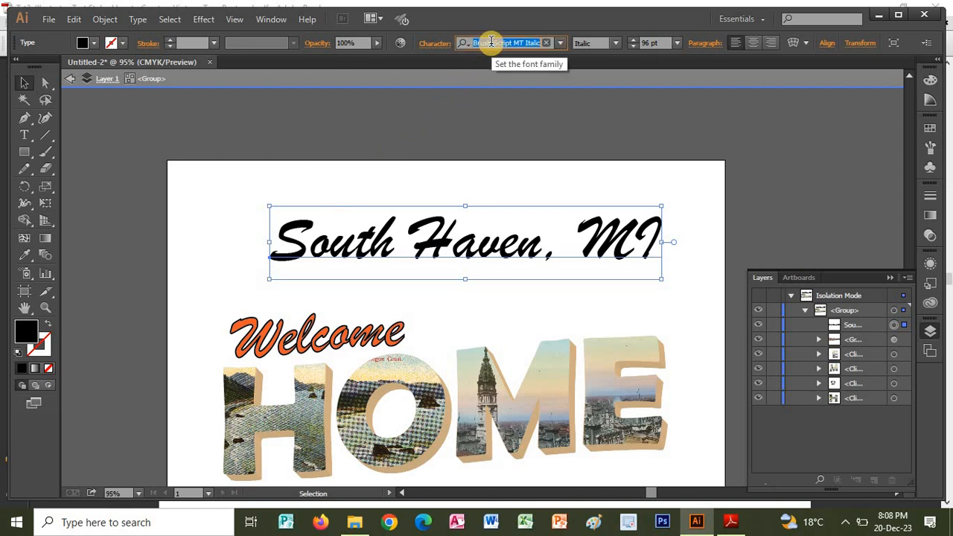
{"action": "type", "text": "c"}
{"action": "key", "text": "Down"}
{"action": "key", "text": "Down"}
{"action": "key", "text": "Down"}
{"action": "key", "text": "Down"}
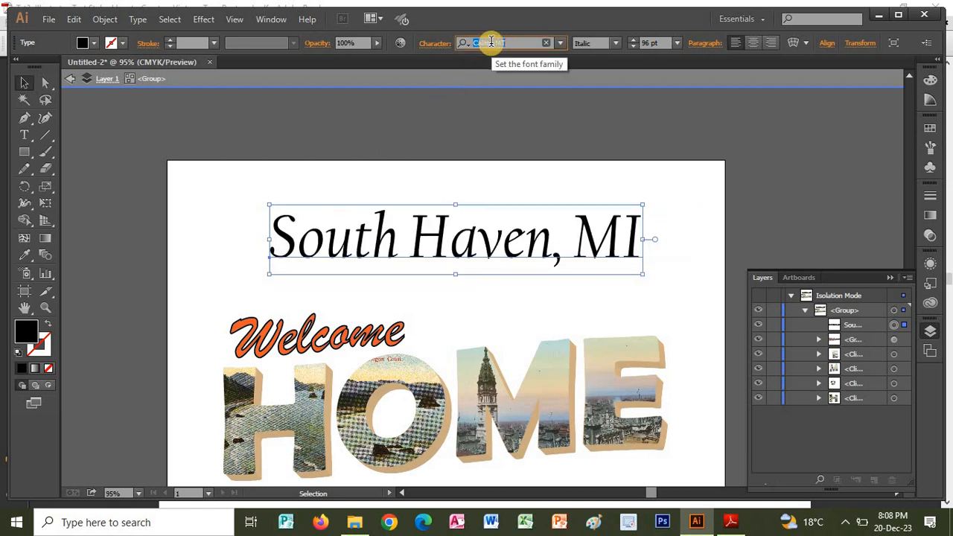
{"action": "key", "text": "Down"}
{"action": "key", "text": "Down"}
{"action": "key", "text": "Down"}
{"action": "key", "text": "Down"}
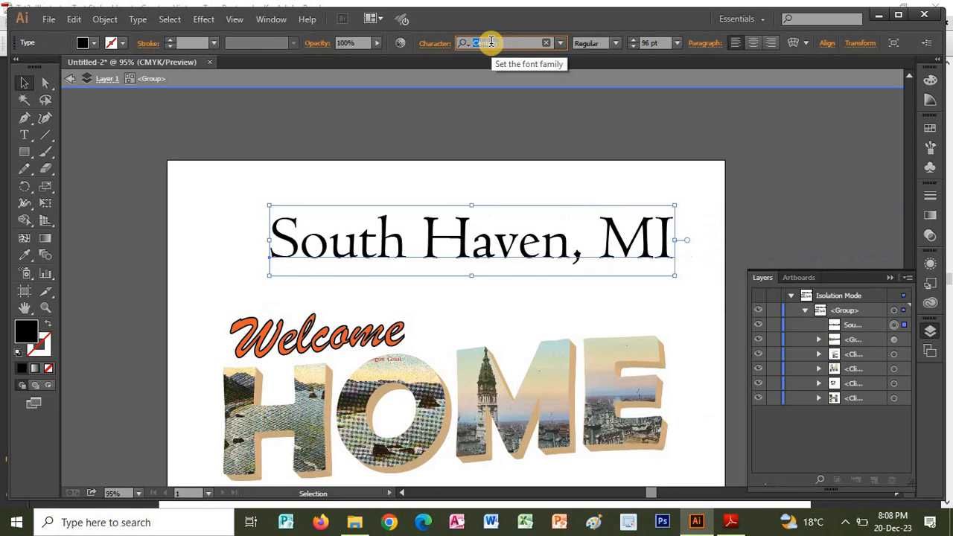
{"action": "key", "text": "Down"}
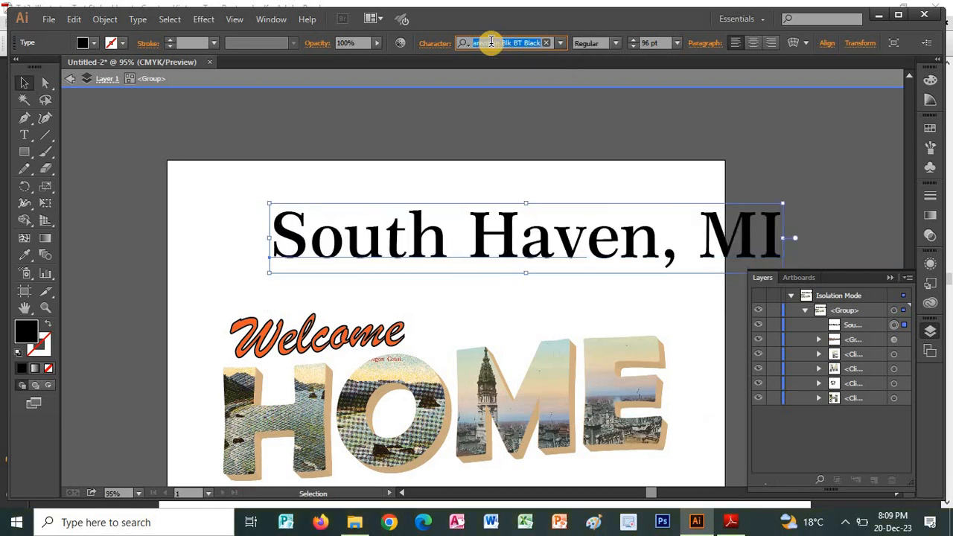
{"action": "key", "text": "Down"}
{"action": "key", "text": "Down"}
{"action": "key", "text": "Down"}
{"action": "key", "text": "Down"}
{"action": "key", "text": "Down"}
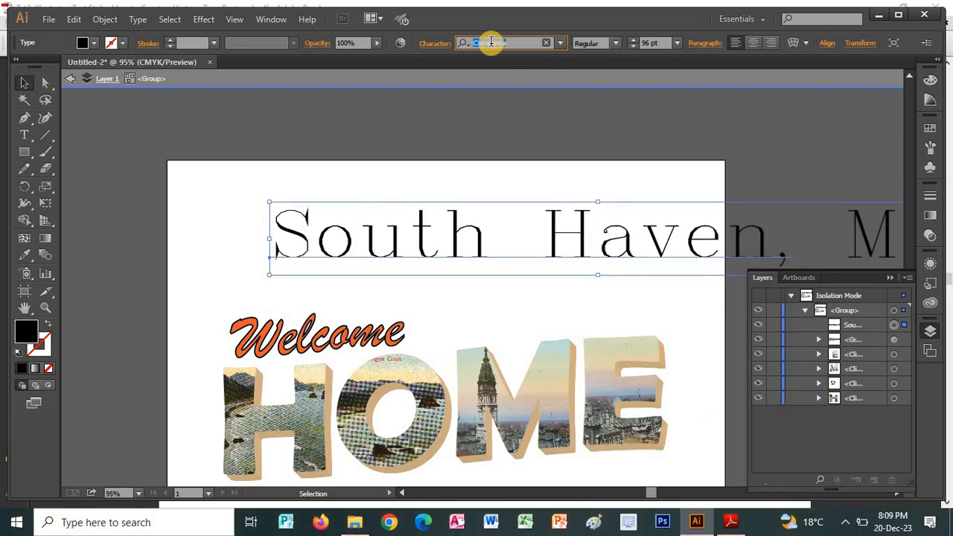
{"action": "key", "text": "Down"}
{"action": "key", "text": "Down"}
{"action": "key", "text": "Down"}
{"action": "key", "text": "Down"}
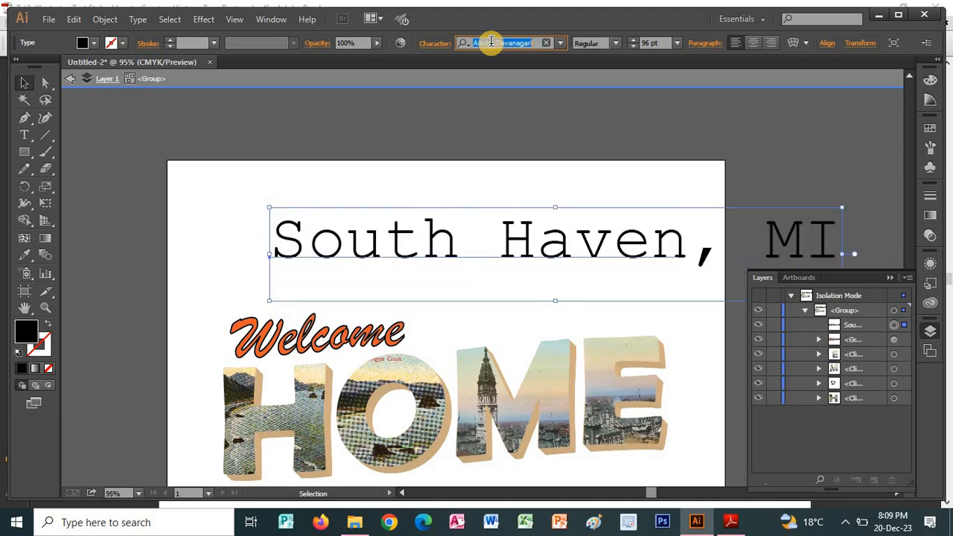
{"action": "key", "text": "Down"}
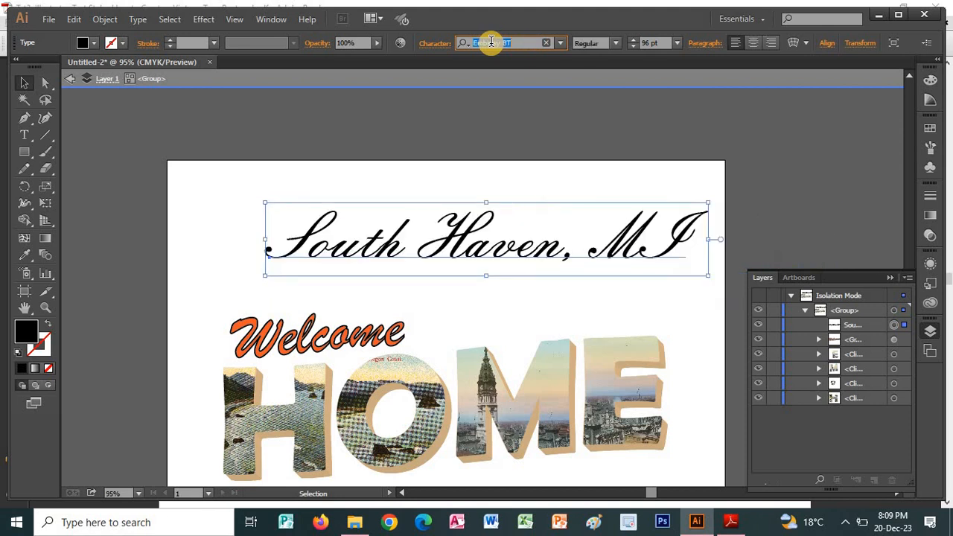
{"action": "key", "text": "Up"}
{"action": "key", "text": "Down"}
{"action": "key", "text": "Down"}
{"action": "key", "text": "Down"}
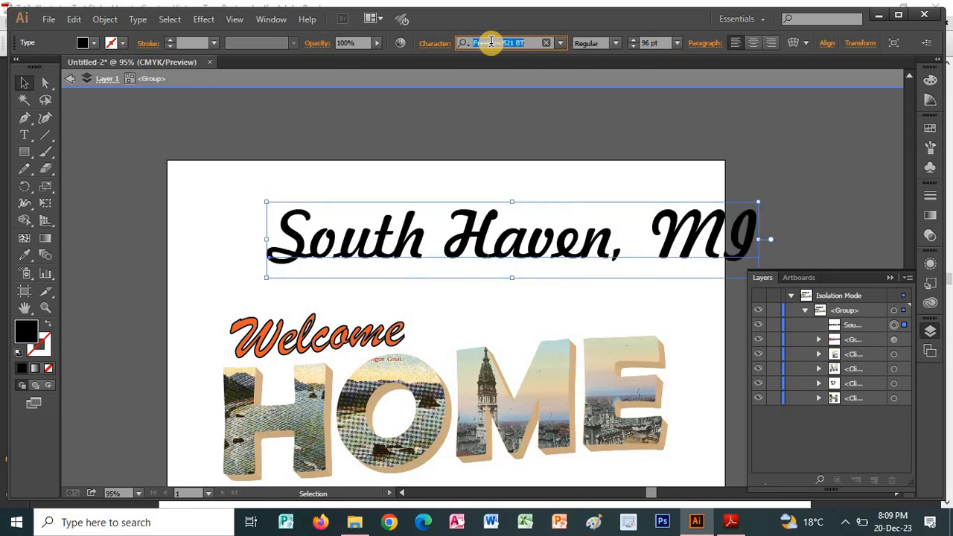
{"action": "key", "text": "Down"}
{"action": "key", "text": "Down"}
{"action": "key", "text": "Down"}
{"action": "key", "text": "Down"}
{"action": "key", "text": "Down"}
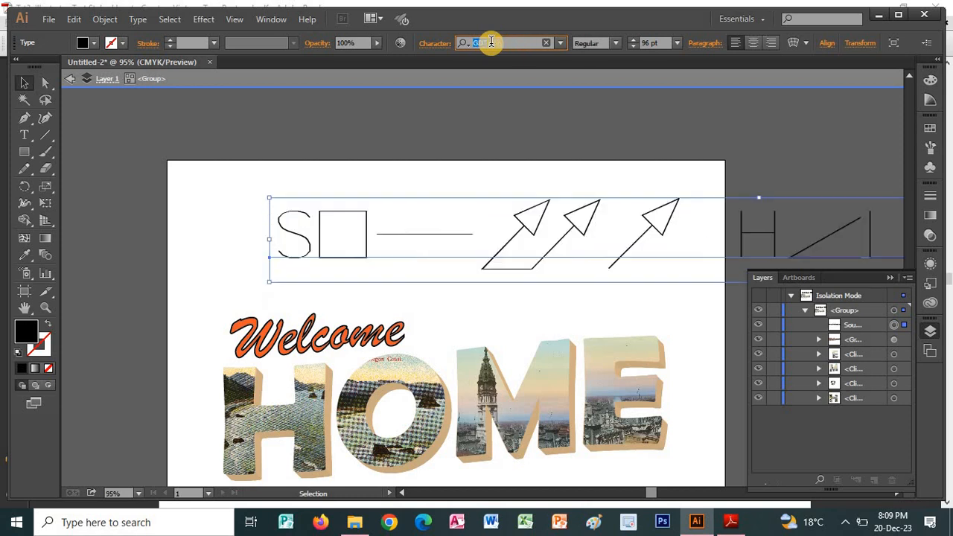
{"action": "key", "text": "Down"}
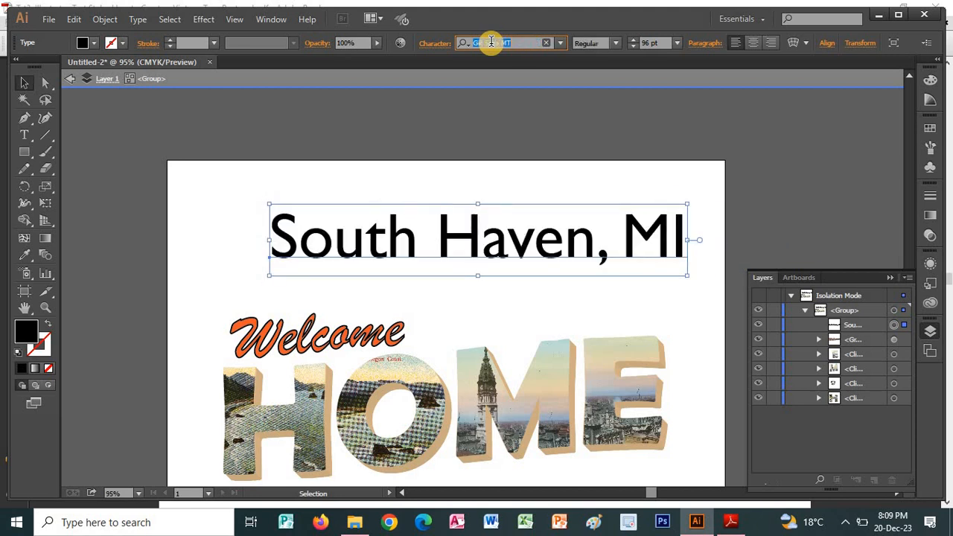
{"action": "key", "text": "Down"}
{"action": "key", "text": "Down"}
{"action": "key", "text": "Down"}
{"action": "key", "text": "Down"}
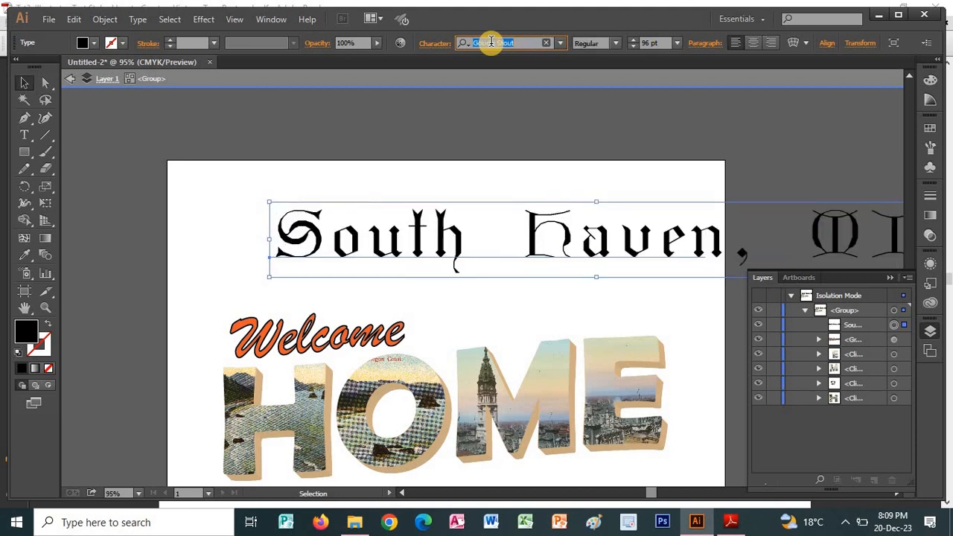
{"action": "key", "text": "Down"}
{"action": "key", "text": "Down"}
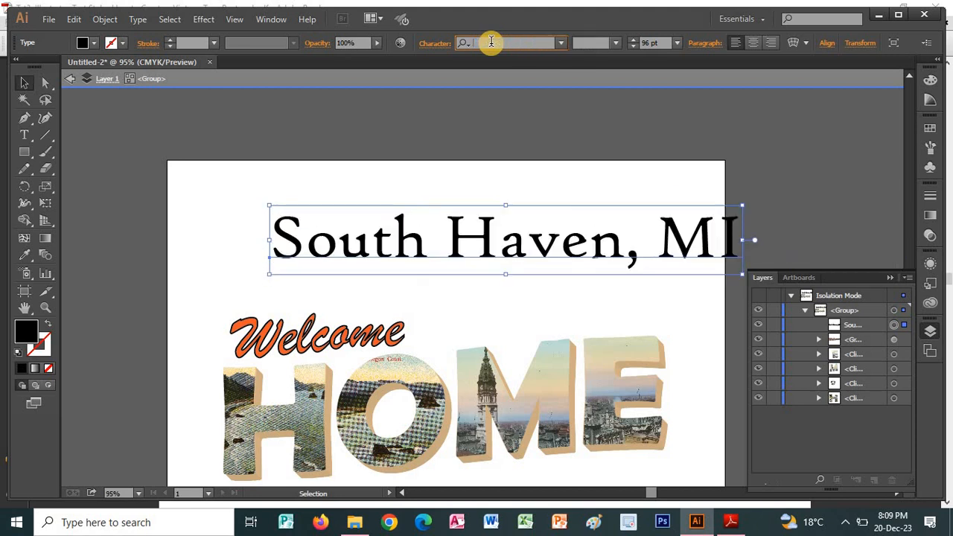
{"action": "key", "text": "Down"}
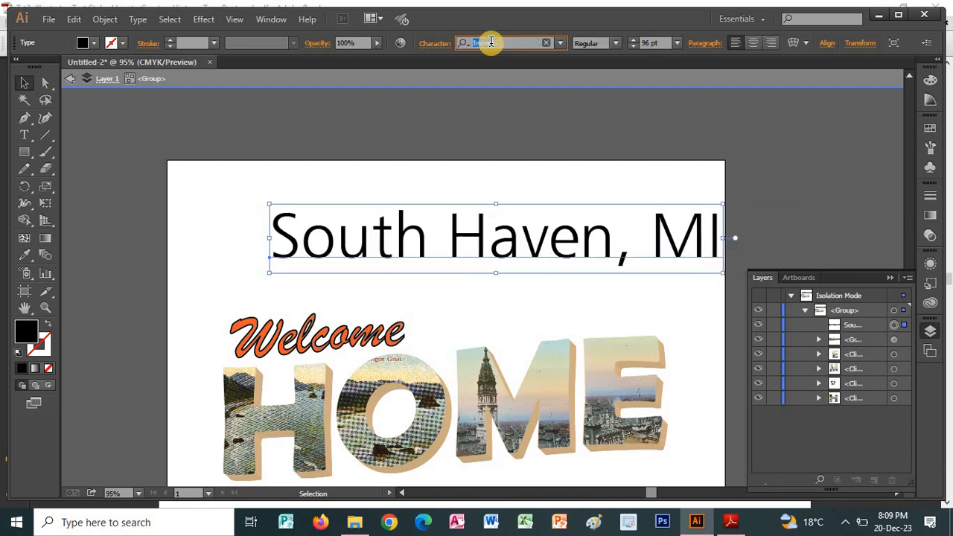
{"action": "key", "text": "Down"}
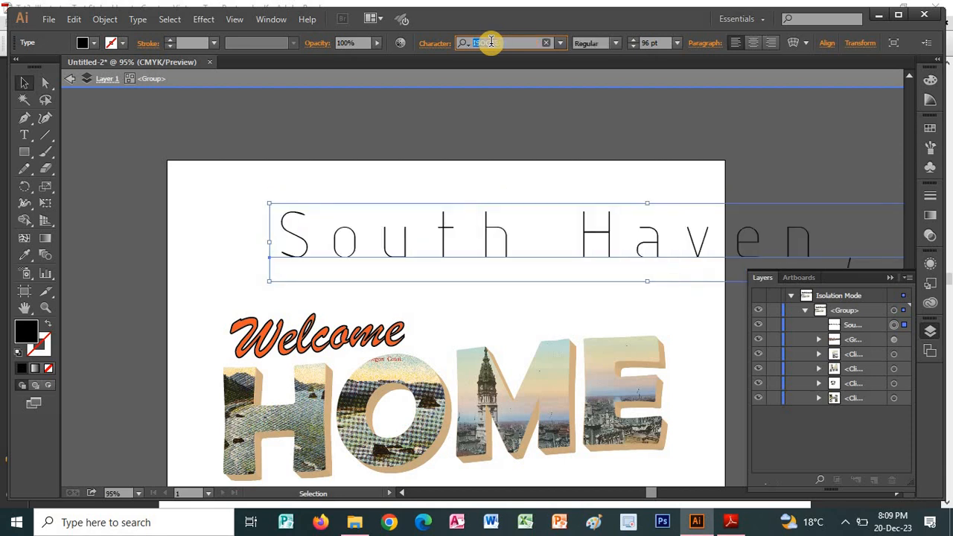
{"action": "key", "text": "Down"}
{"action": "key", "text": "Down"}
{"action": "key", "text": "Down"}
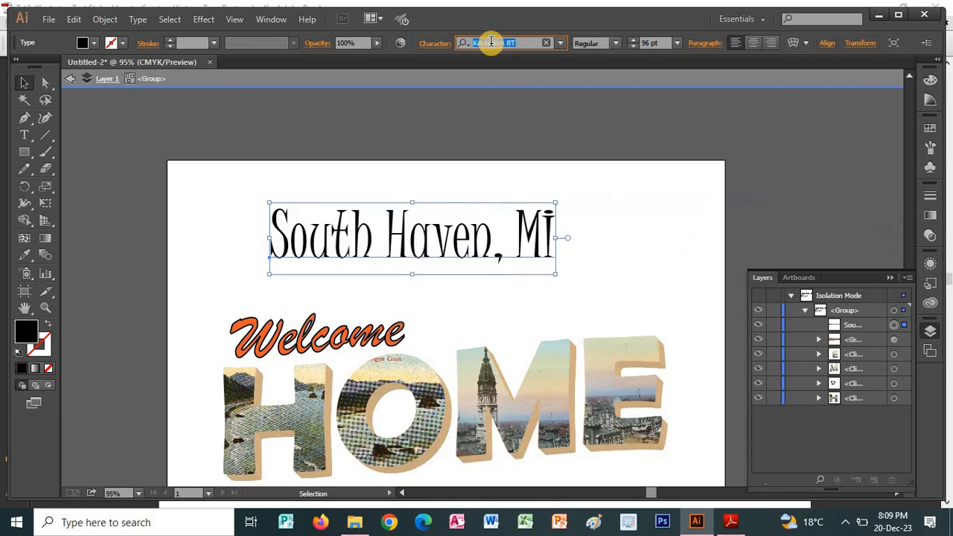
{"action": "key", "text": "Down"}
{"action": "key", "text": "Down"}
{"action": "key", "text": "Down"}
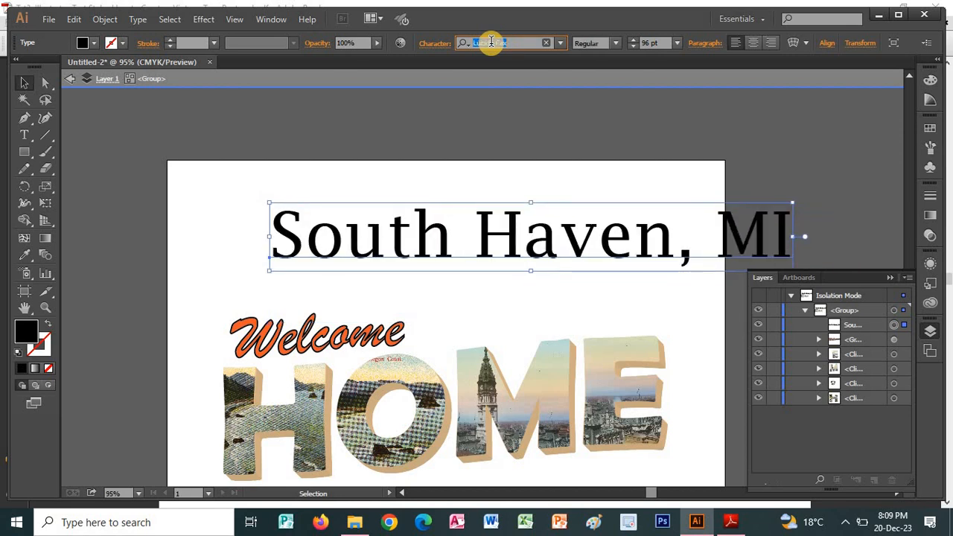
{"action": "key", "text": "Down"}
{"action": "key", "text": "Down"}
{"action": "key", "text": "Down"}
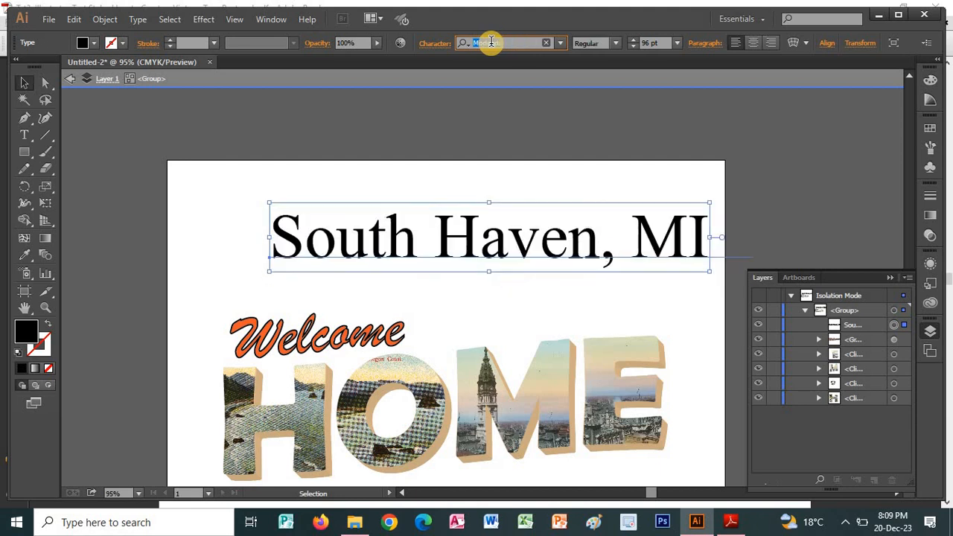
{"action": "key", "text": "Down"}
{"action": "key", "text": "Down"}
{"action": "key", "text": "Down"}
{"action": "key", "text": "Down"}
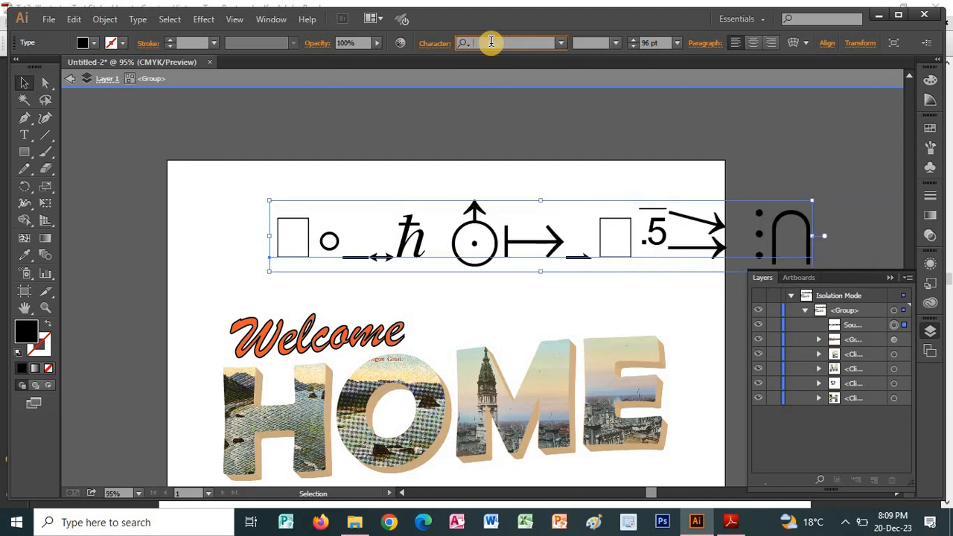
{"action": "key", "text": "Down"}
{"action": "key", "text": "Down"}
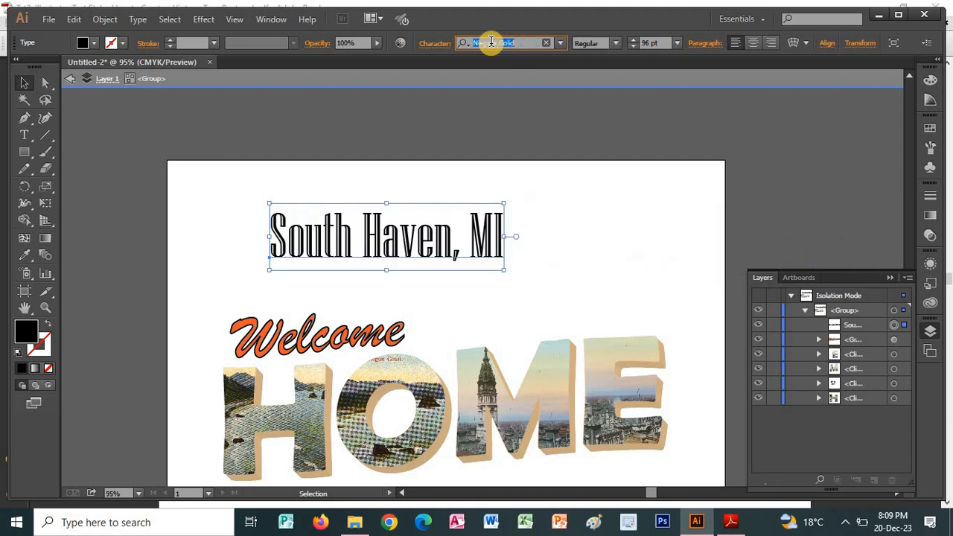
{"action": "key", "text": "Down"}
{"action": "key", "text": "Down"}
{"action": "key", "text": "Down"}
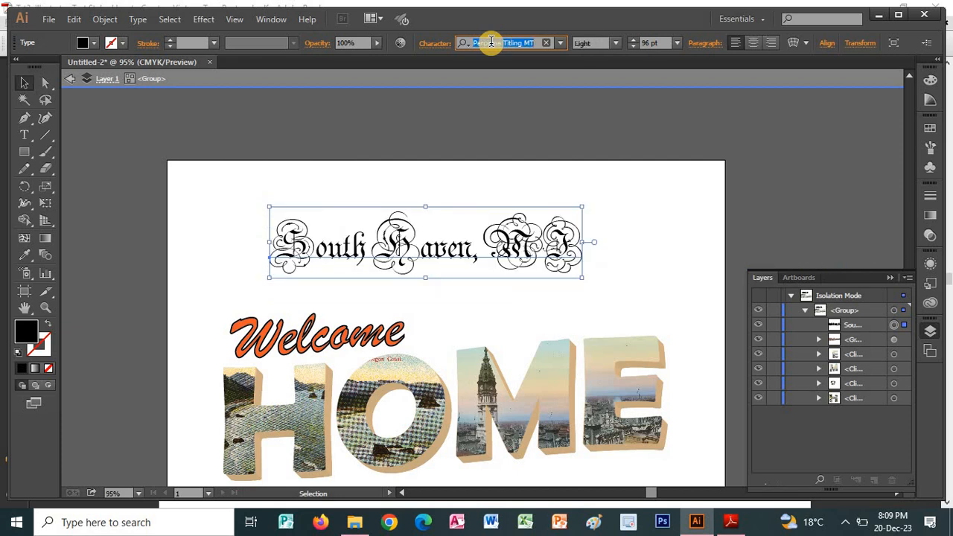
{"action": "key", "text": "Down"}
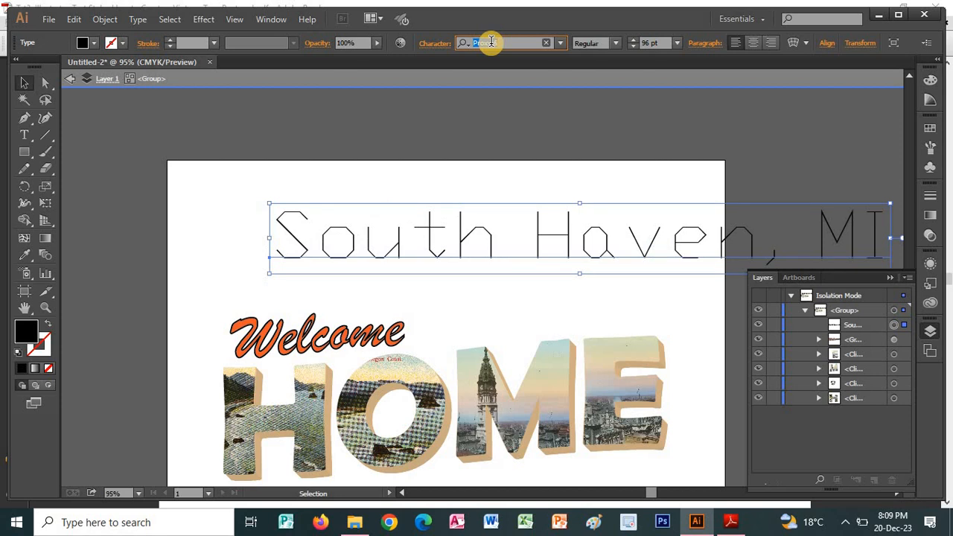
Try typefaces in reverse alphabetical order from P back to C on the "South Haven, MI" text, comparing their styles.
{"action": "key", "text": "Down"}
{"action": "key", "text": "Down"}
{"action": "key", "text": "Down"}
{"action": "key", "text": "Down"}
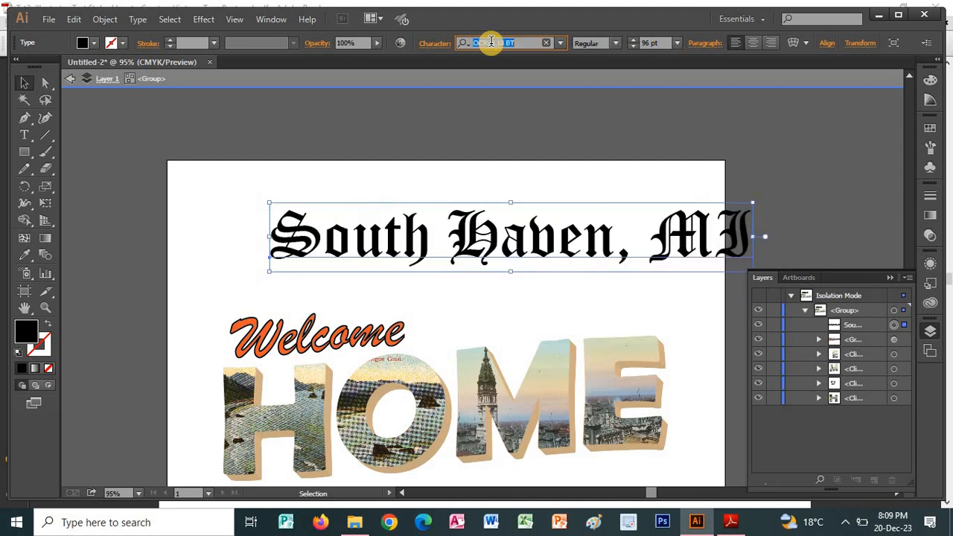
{"action": "key", "text": "Down"}
{"action": "key", "text": "Down"}
{"action": "key", "text": "Down"}
{"action": "key", "text": "Down"}
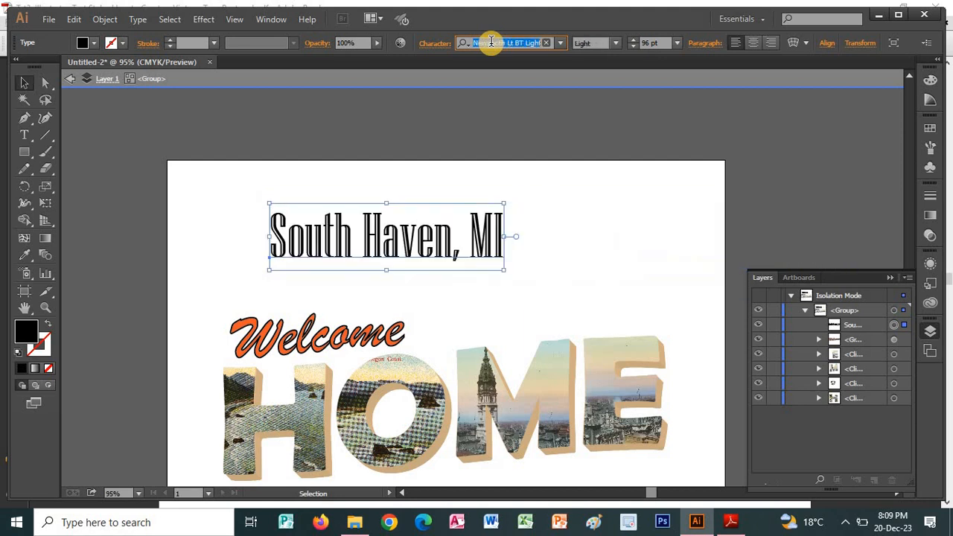
{"action": "key", "text": "Down"}
{"action": "key", "text": "Down"}
{"action": "key", "text": "Down"}
{"action": "key", "text": "Down"}
{"action": "key", "text": "Down"}
{"action": "key", "text": "Down"}
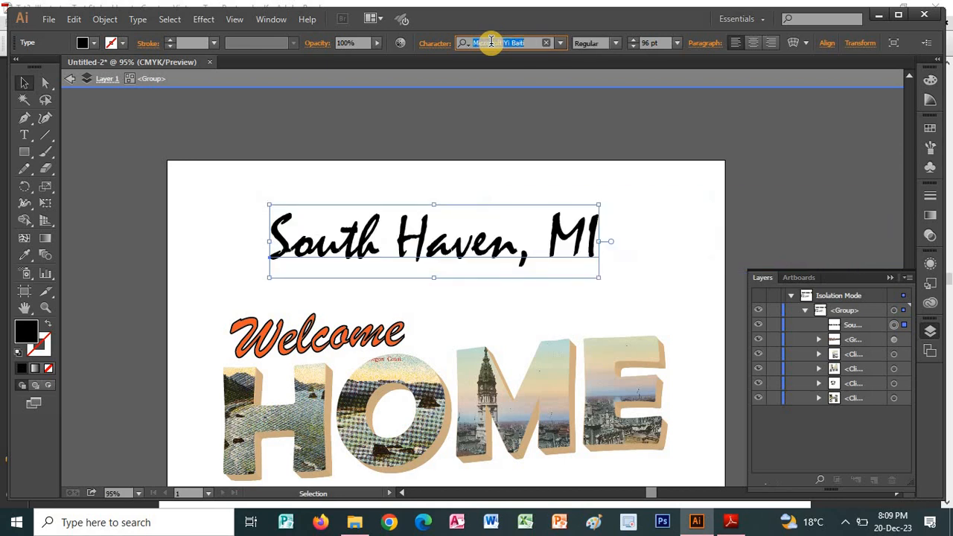
{"action": "key", "text": "Down"}
{"action": "key", "text": "Down"}
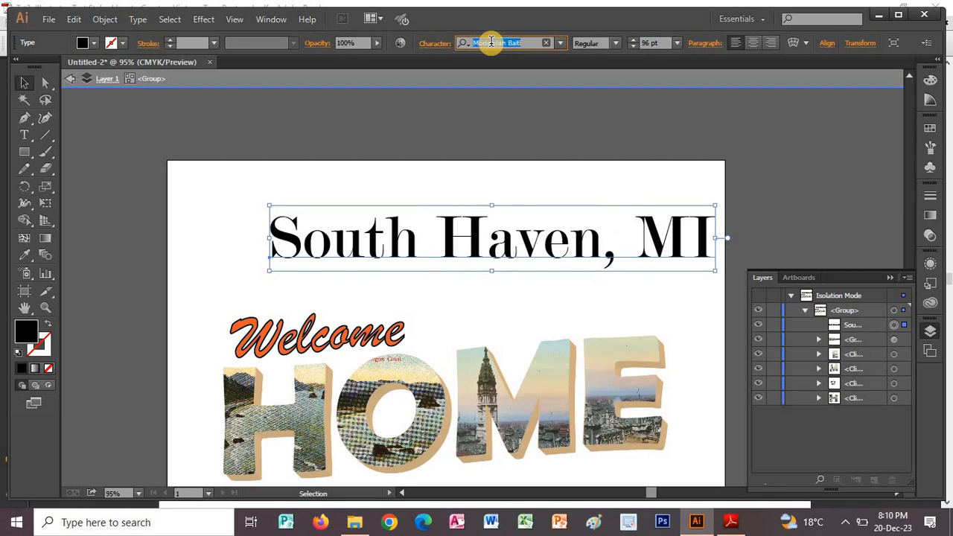
{"action": "key", "text": "Down"}
{"action": "key", "text": "Down"}
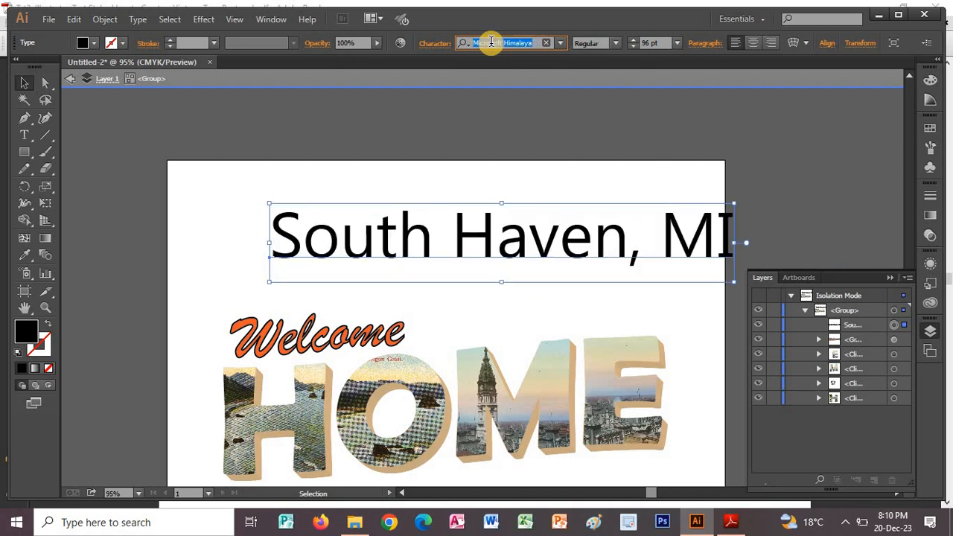
{"action": "key", "text": "Down"}
{"action": "key", "text": "Down"}
{"action": "key", "text": "Down"}
{"action": "key", "text": "Down"}
{"action": "key", "text": "Down"}
{"action": "key", "text": "Down"}
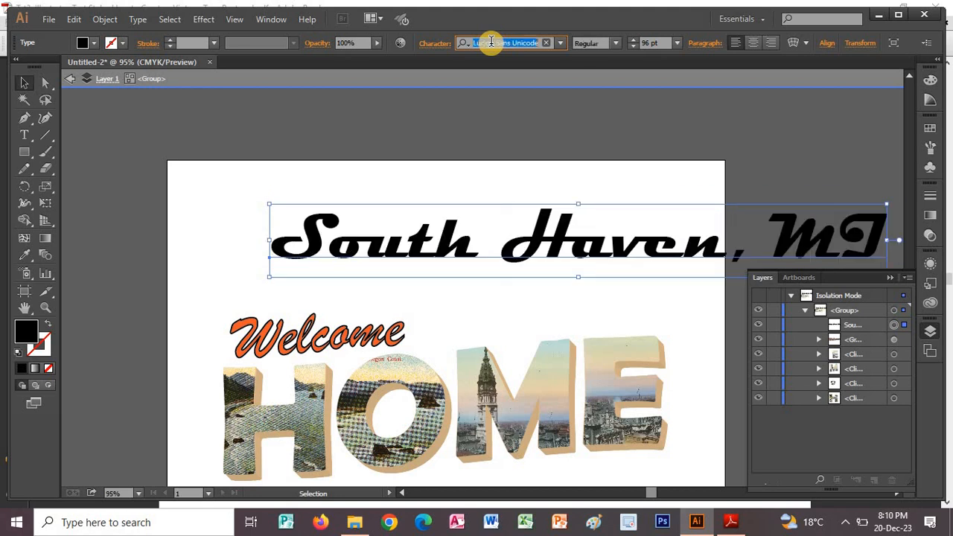
{"action": "key", "text": "Down"}
{"action": "key", "text": "Down"}
{"action": "key", "text": "Down"}
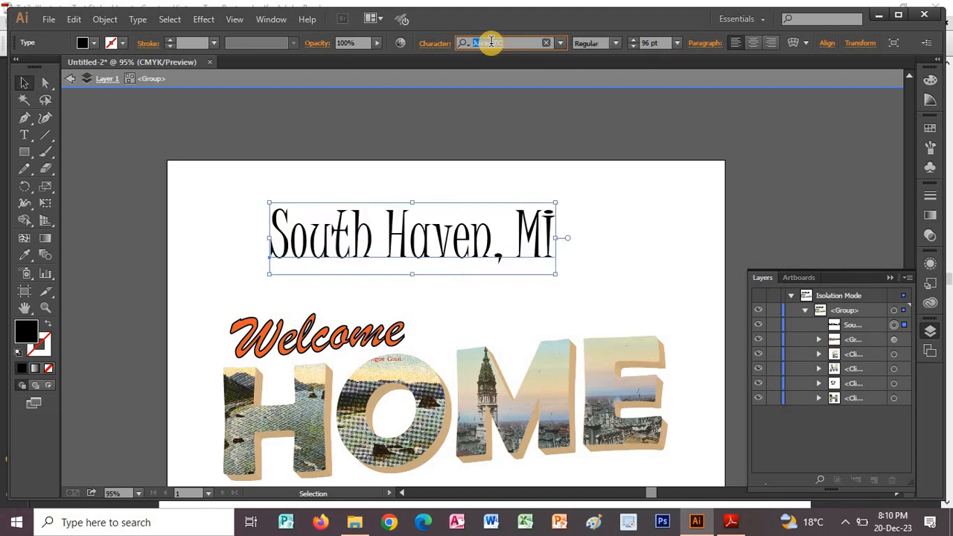
{"action": "key", "text": "Down"}
{"action": "key", "text": "Down"}
{"action": "key", "text": "Down"}
{"action": "key", "text": "Down"}
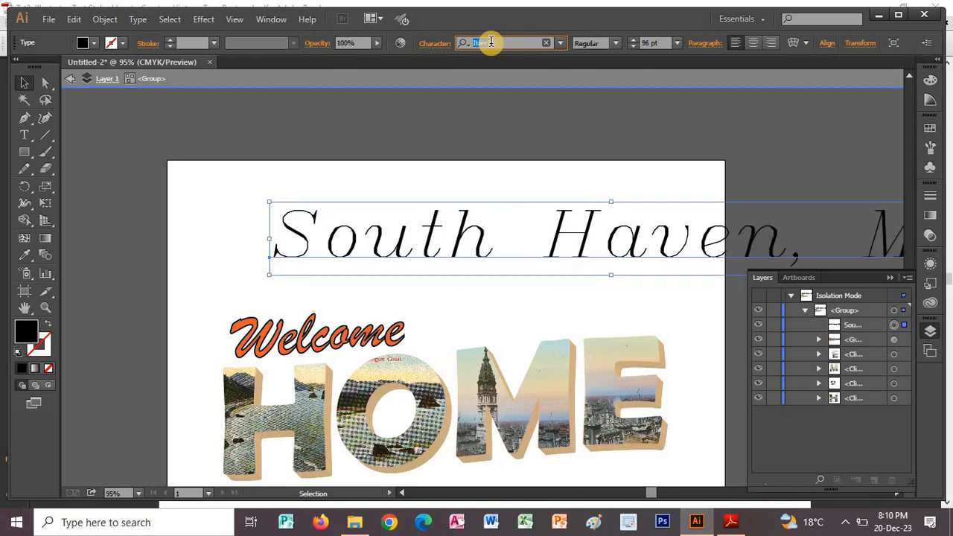
{"action": "key", "text": "Down"}
{"action": "key", "text": "Down"}
{"action": "key", "text": "Down"}
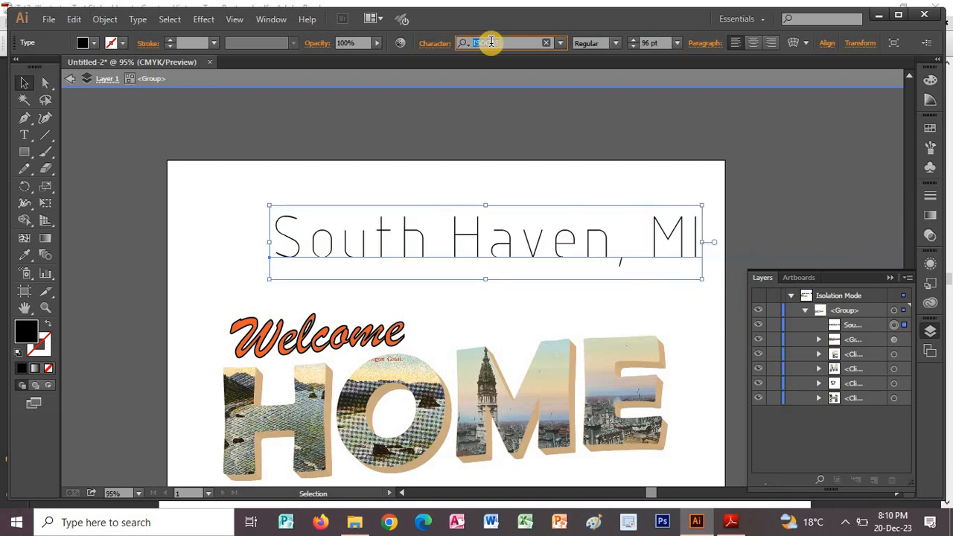
{"action": "key", "text": "Down"}
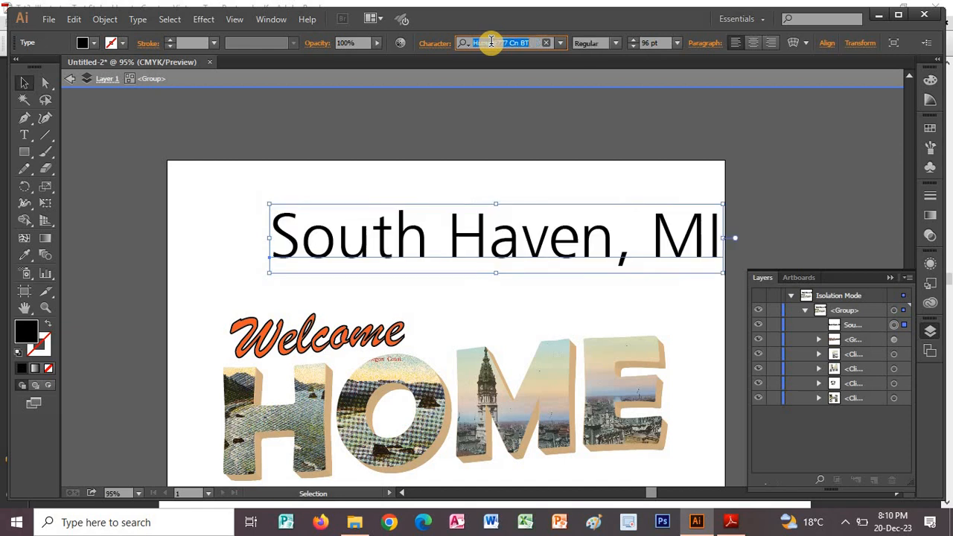
{"action": "key", "text": "Down"}
{"action": "key", "text": "Down"}
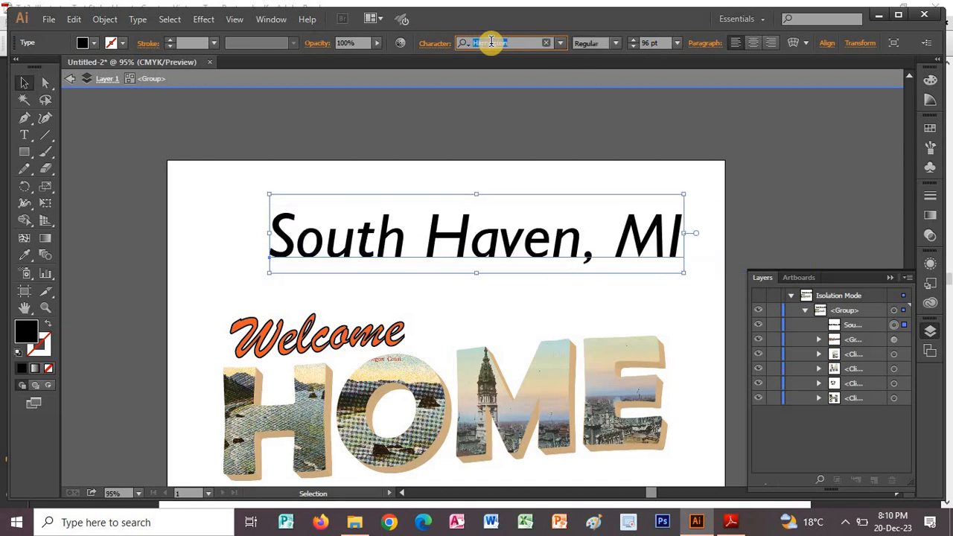
{"action": "key", "text": "Down"}
{"action": "key", "text": "Down"}
{"action": "key", "text": "Down"}
{"action": "key", "text": "Down"}
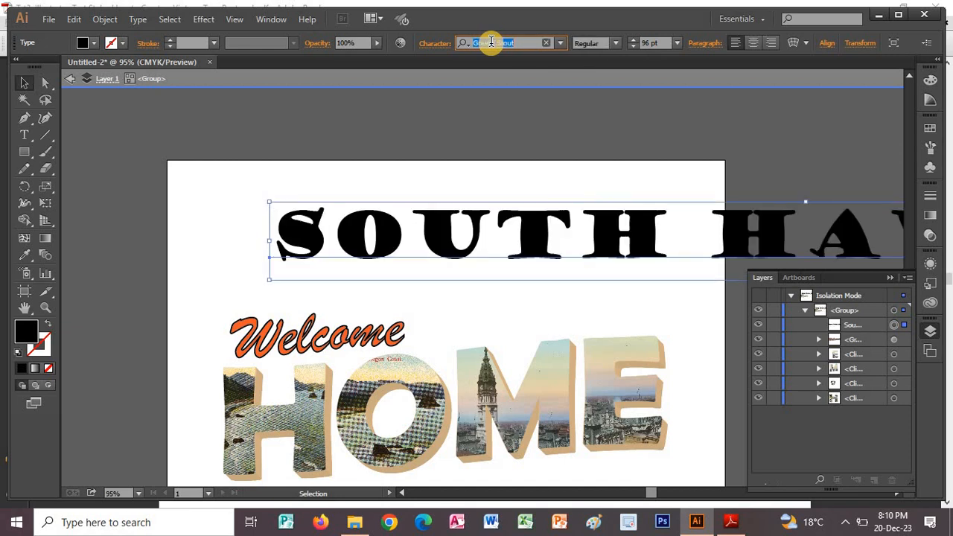
{"action": "key", "text": "Down"}
{"action": "key", "text": "Down"}
{"action": "key", "text": "Down"}
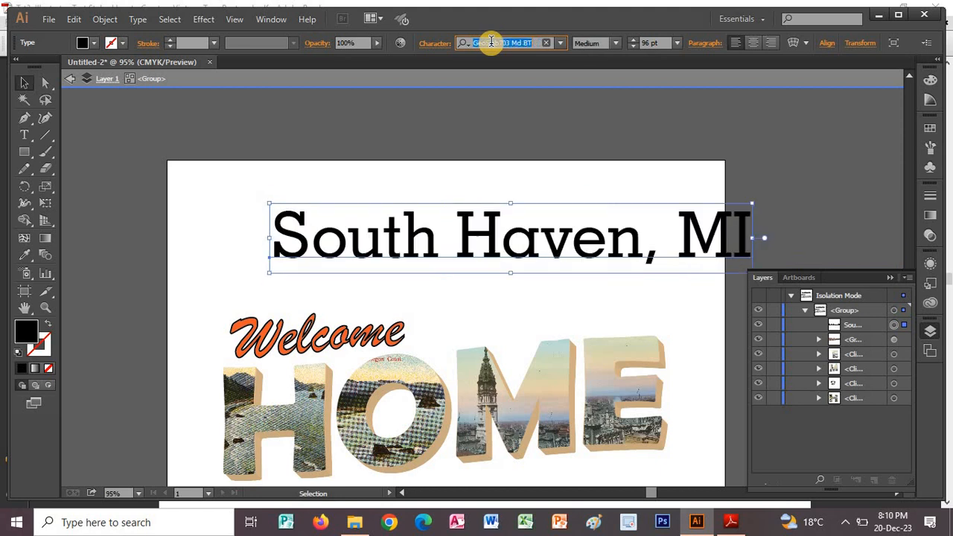
{"action": "key", "text": "Down"}
{"action": "key", "text": "Down"}
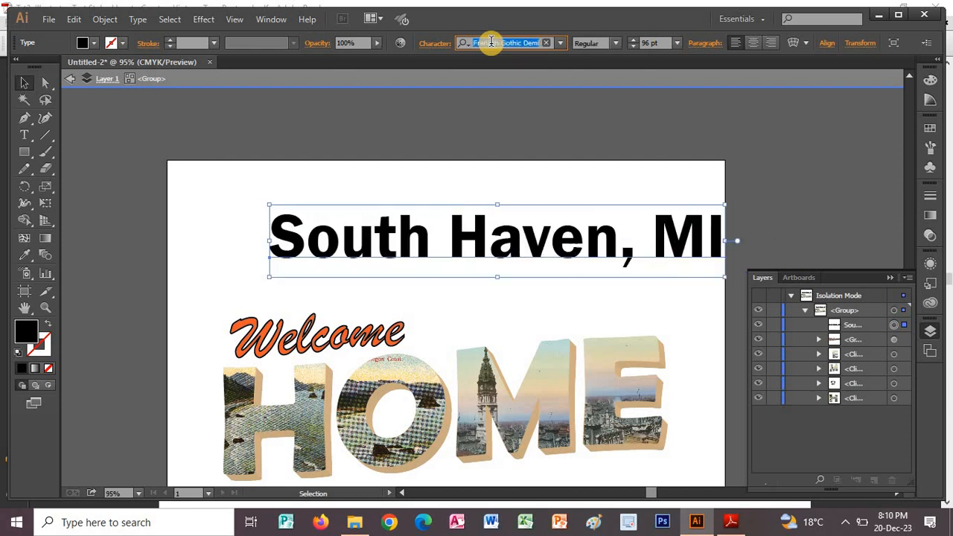
{"action": "key", "text": "Up"}
{"action": "key", "text": "Up"}
{"action": "key", "text": "Up"}
{"action": "key", "text": "Up"}
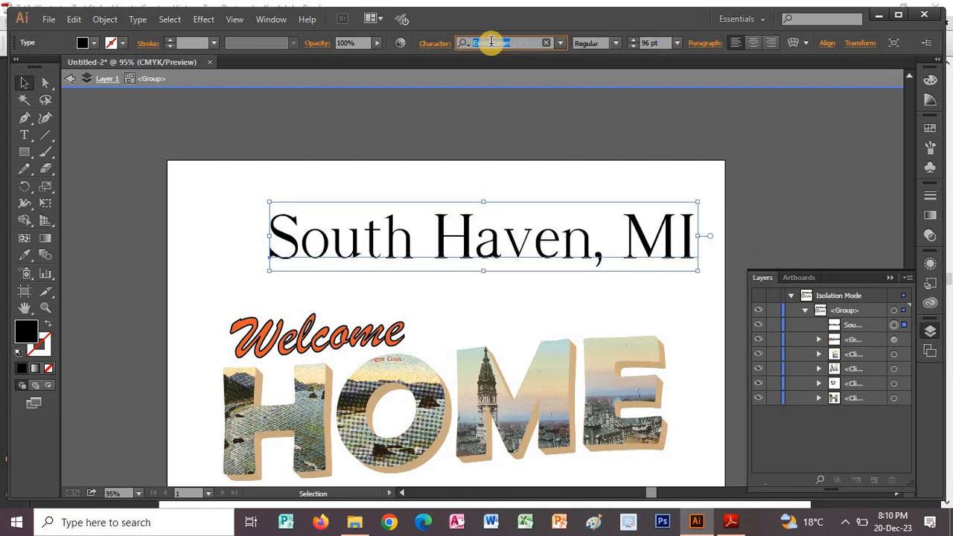
{"action": "key", "text": "Up"}
{"action": "key", "text": "Up"}
{"action": "key", "text": "Up"}
{"action": "key", "text": "Up"}
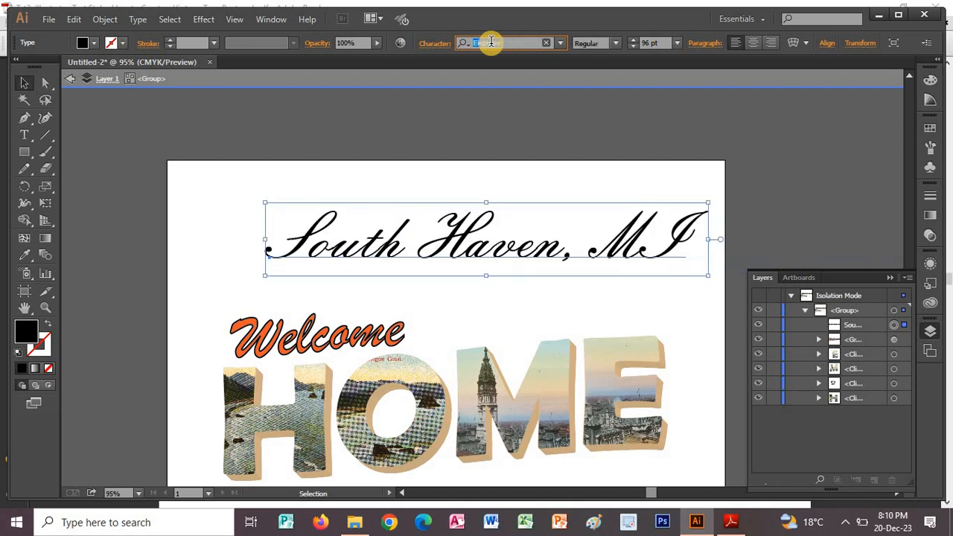
{"action": "key", "text": "Up"}
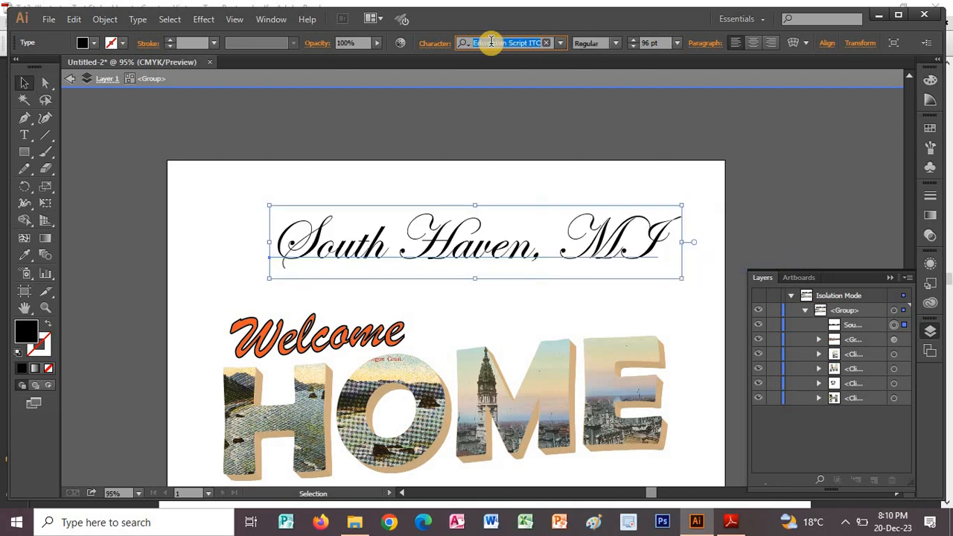
{"action": "key", "text": "Up"}
{"action": "key", "text": "Up"}
{"action": "key", "text": "Up"}
{"action": "key", "text": "Up"}
{"action": "key", "text": "Up"}
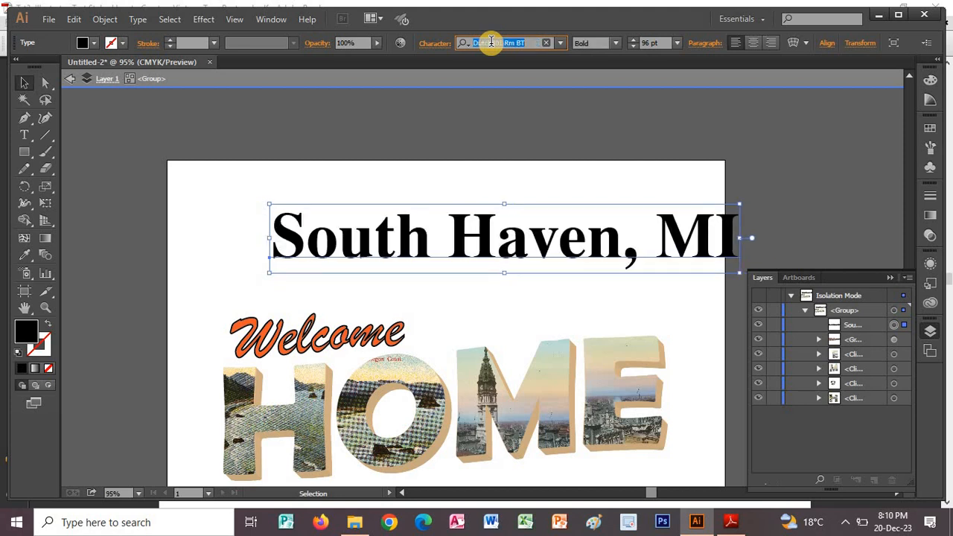
{"action": "key", "text": "Up"}
{"action": "key", "text": "Up"}
{"action": "key", "text": "Up"}
{"action": "key", "text": "Up"}
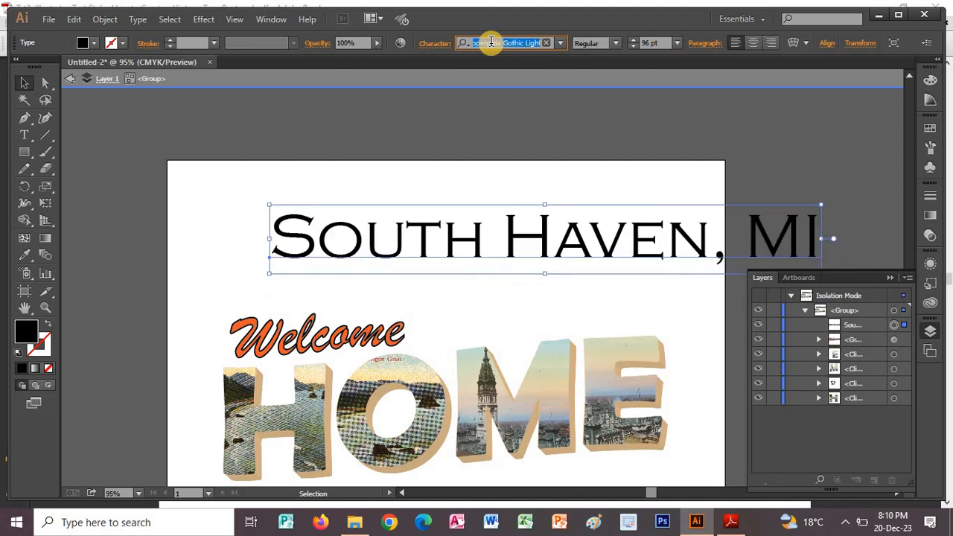
{"action": "key", "text": "Up"}
{"action": "key", "text": "Up"}
{"action": "key", "text": "Up"}
{"action": "key", "text": "Up"}
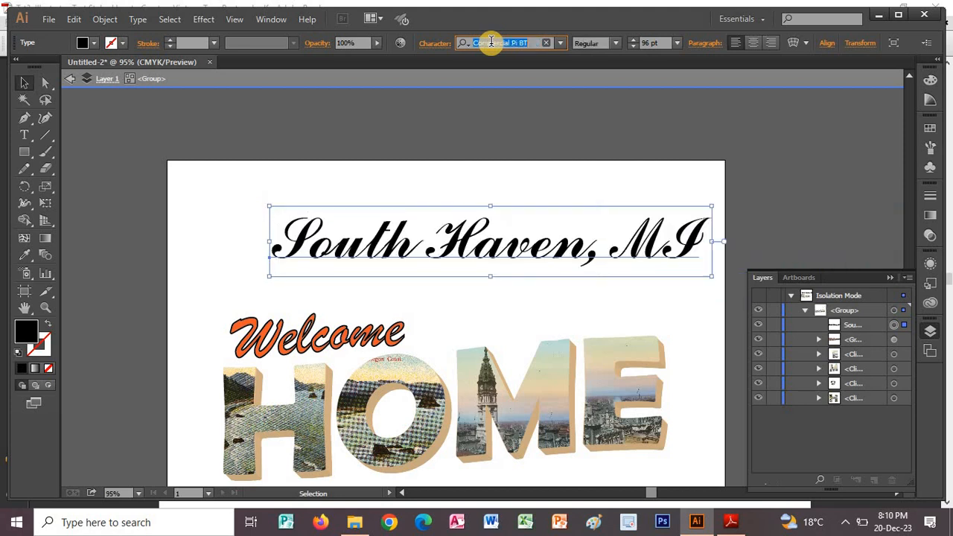
{"action": "key", "text": "Up"}
{"action": "key", "text": "Up"}
{"action": "key", "text": "Up"}
{"action": "key", "text": "Up"}
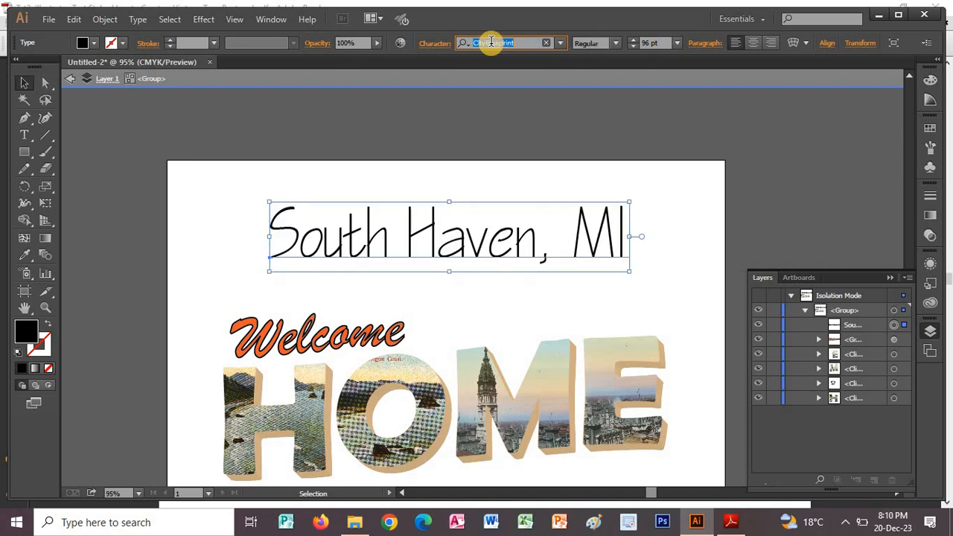
{"action": "key", "text": "Up"}
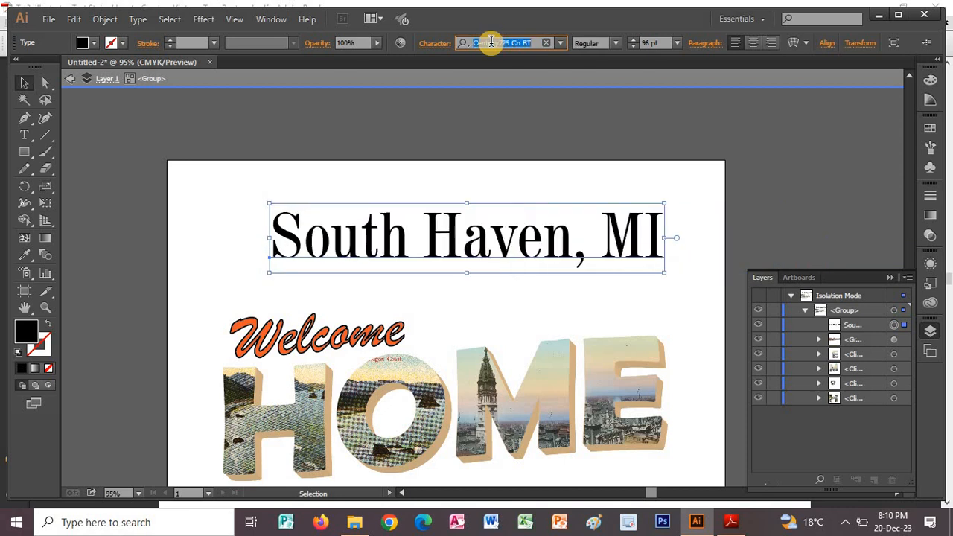
Try the Blackadder ITC typeface on the "South Haven, MI" text.
{"action": "left_click", "coordinate": [311, 330]}
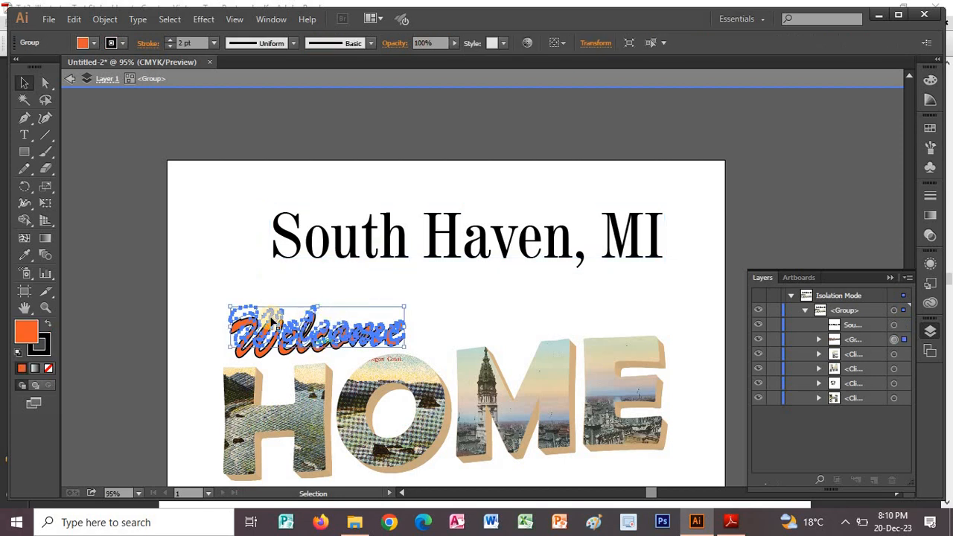
{"action": "left_click", "coordinate": [335, 238]}
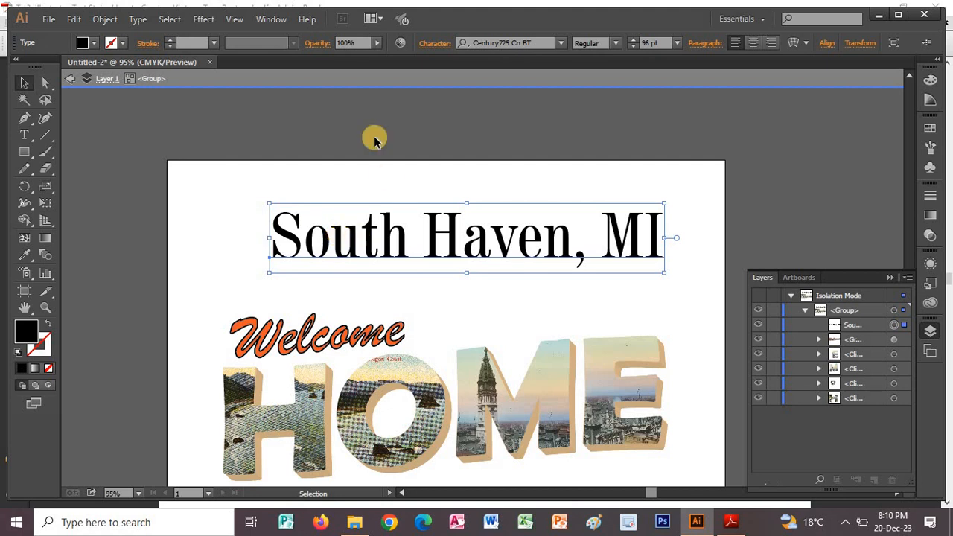
{"action": "left_click", "coordinate": [561, 45]}
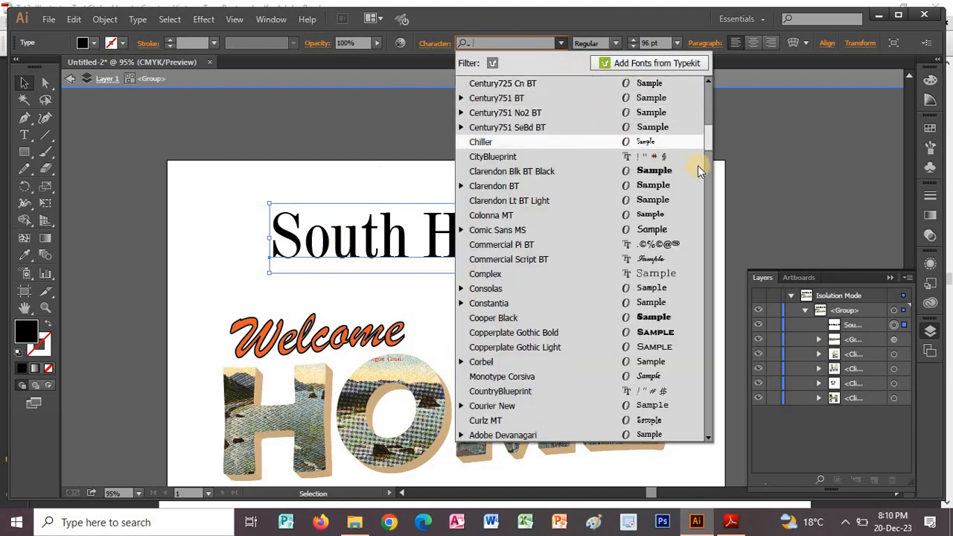
{"action": "left_click_drag", "start_coordinate": [708, 124], "coordinate": [707, 91]}
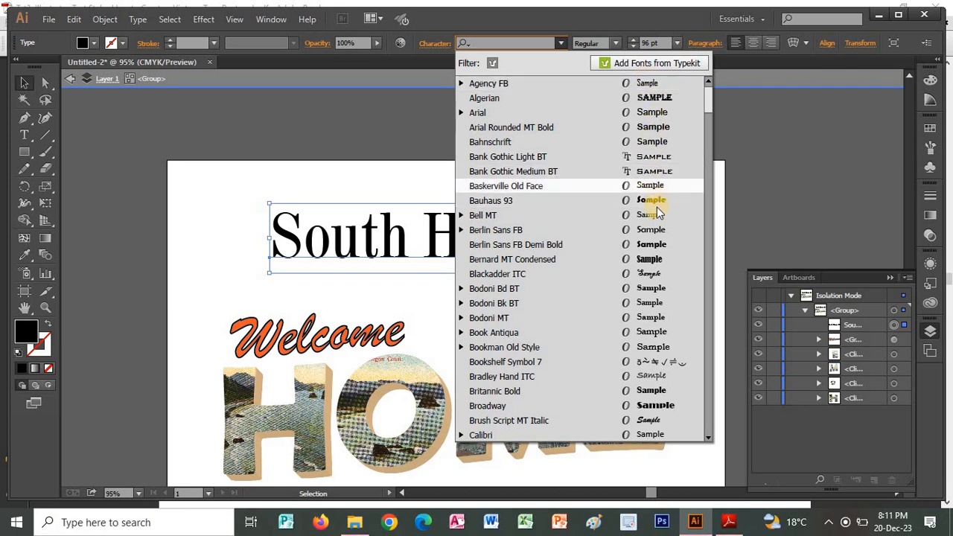
{"action": "left_click", "coordinate": [647, 273]}
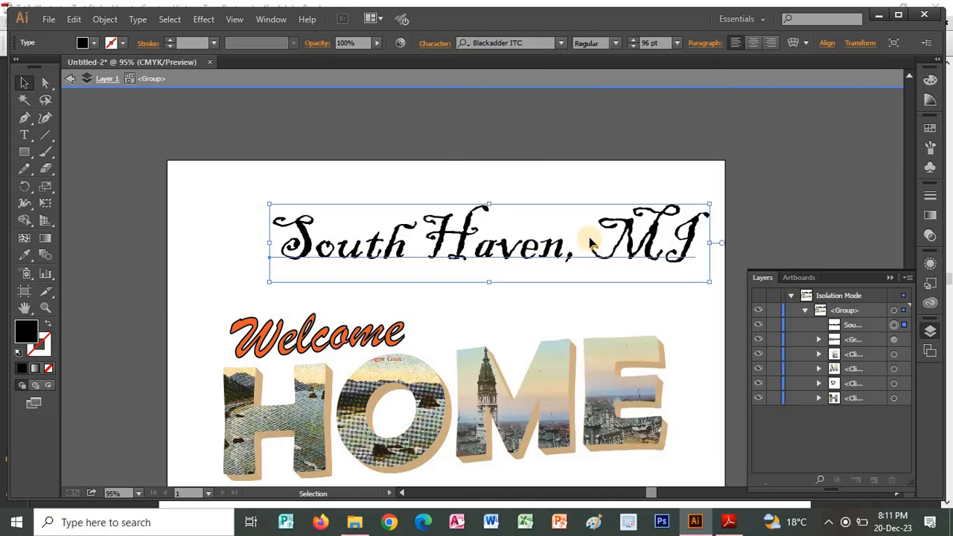
Set the "South Haven, MI" text in the Commercial Script BT typeface.
{"action": "left_click", "coordinate": [560, 43]}
{"action": "left_click_drag", "start_coordinate": [708, 105], "coordinate": [709, 112]}
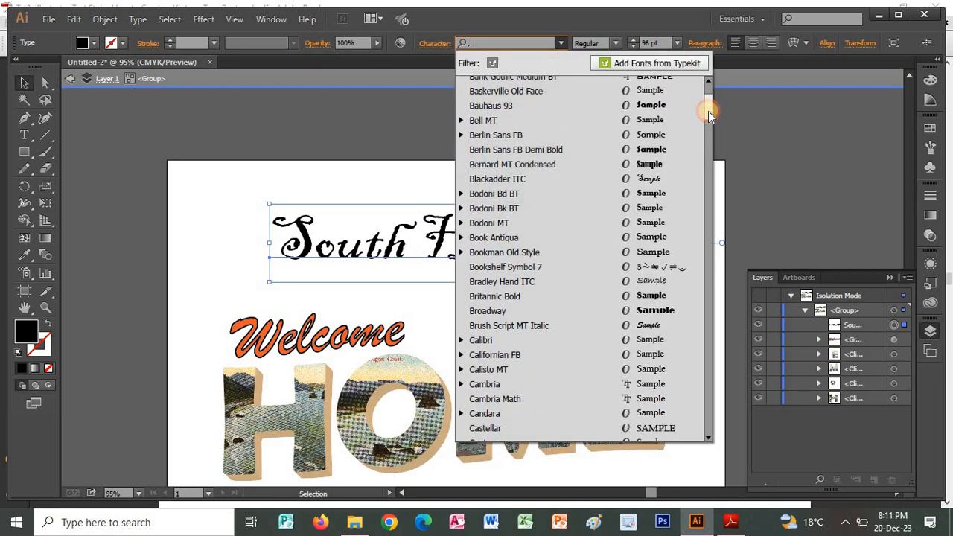
{"action": "left_click_drag", "start_coordinate": [708, 110], "coordinate": [709, 143]}
{"action": "left_click", "coordinate": [659, 276]}
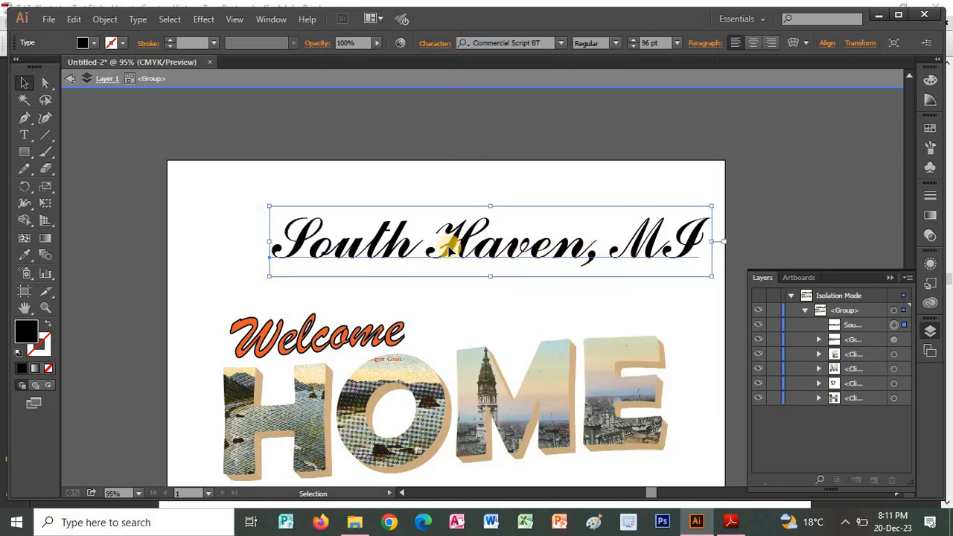
Move the "South Haven, MI" text down to line up with the left edge of "Welcome", and reduce its font size in small increments.
{"action": "left_click_drag", "start_coordinate": [451, 240], "coordinate": [412, 252]}
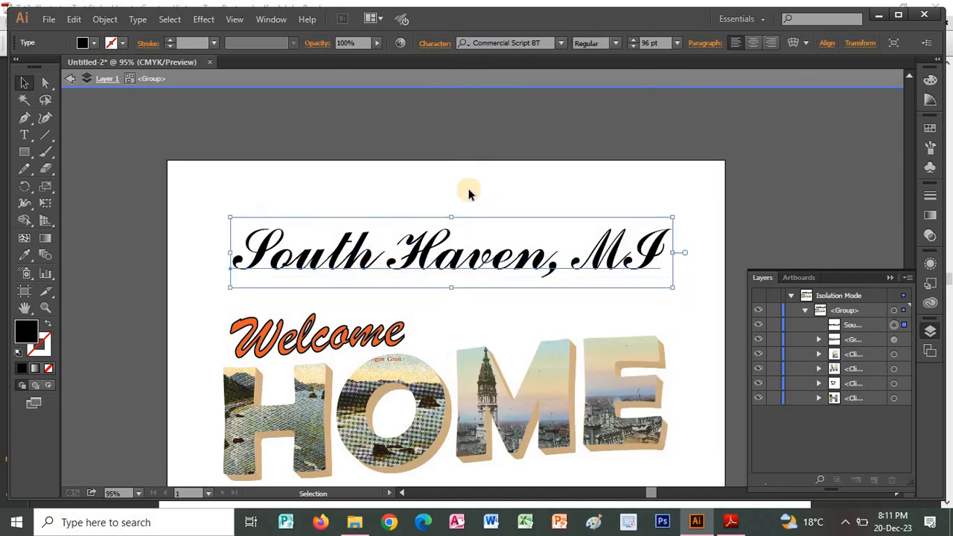
{"action": "left_click", "coordinate": [632, 47]}
{"action": "left_click", "coordinate": [632, 47]}
{"action": "left_click", "coordinate": [633, 47]}
{"action": "left_click", "coordinate": [633, 47]}
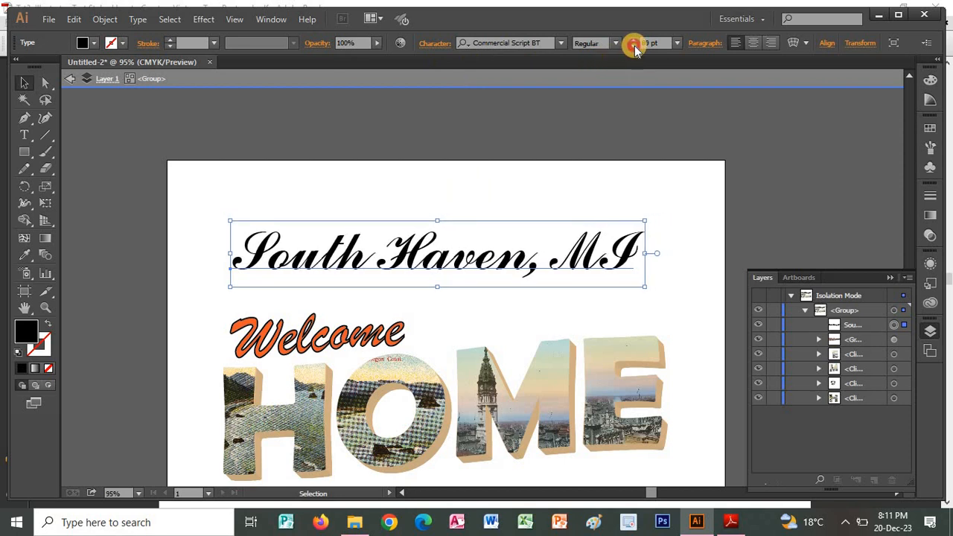
{"action": "left_click", "coordinate": [633, 47]}
{"action": "left_click", "coordinate": [633, 47]}
{"action": "left_click", "coordinate": [633, 47]}
{"action": "left_click", "coordinate": [633, 47]}
{"action": "left_click", "coordinate": [633, 47]}
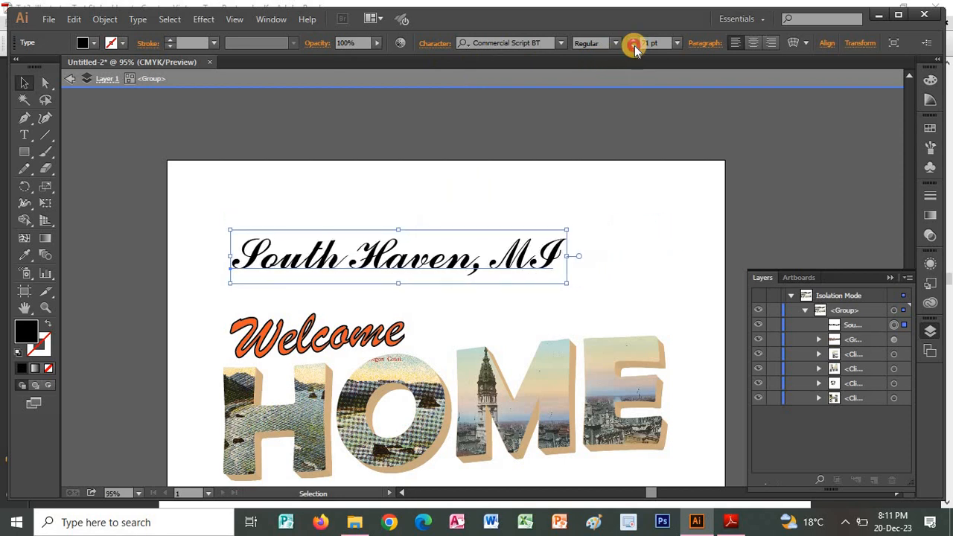
{"action": "left_click", "coordinate": [633, 47]}
{"action": "left_click", "coordinate": [632, 47]}
{"action": "left_click", "coordinate": [633, 46]}
{"action": "left_click", "coordinate": [633, 47]}
Switch to the tutorial in Adobe Reader, review the Step 4 sample and read the Step 4b Arc warp instructions.
{"action": "key", "text": "alt+Tab"}
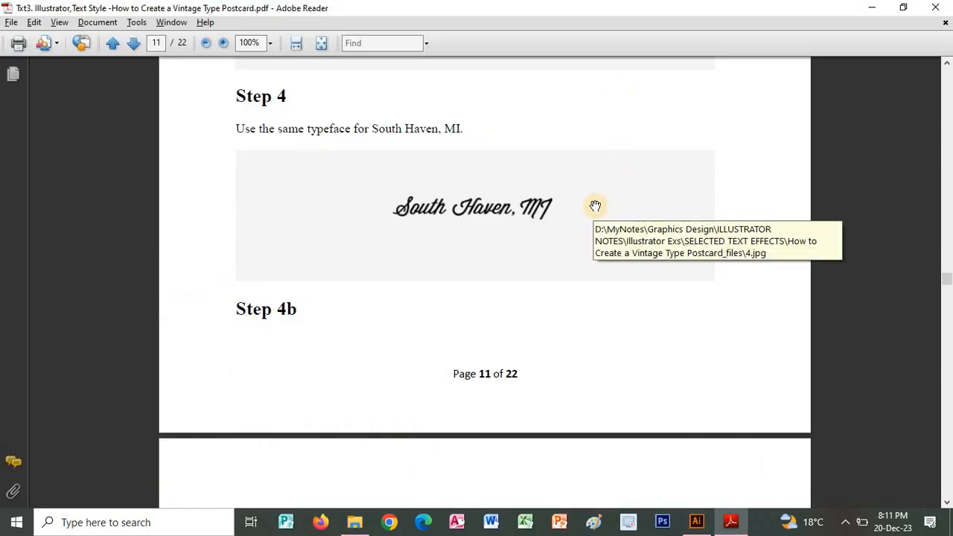
{"action": "scroll", "coordinate": [563, 205], "scroll_direction": "down", "scroll_amount": 5}
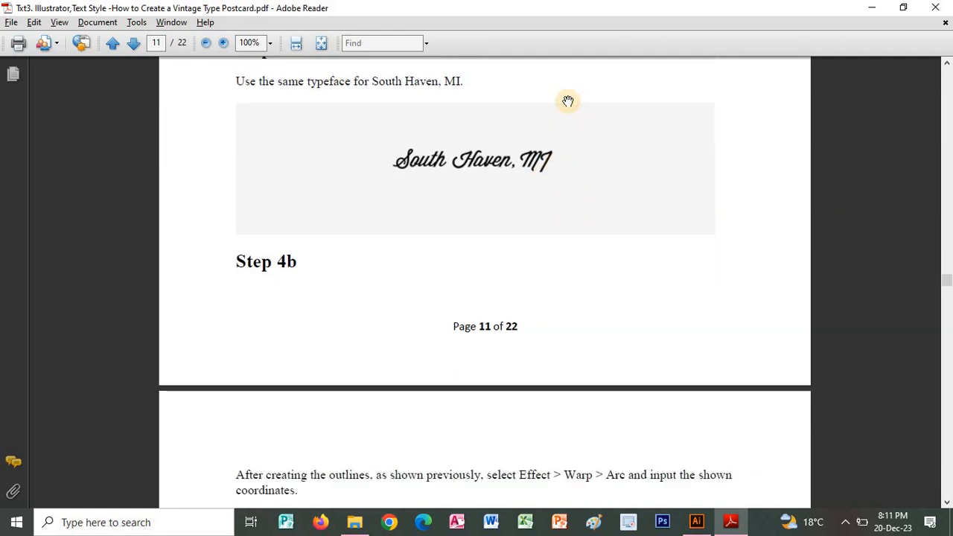
{"action": "left_click_drag", "start_coordinate": [552, 219], "coordinate": [552, 206]}
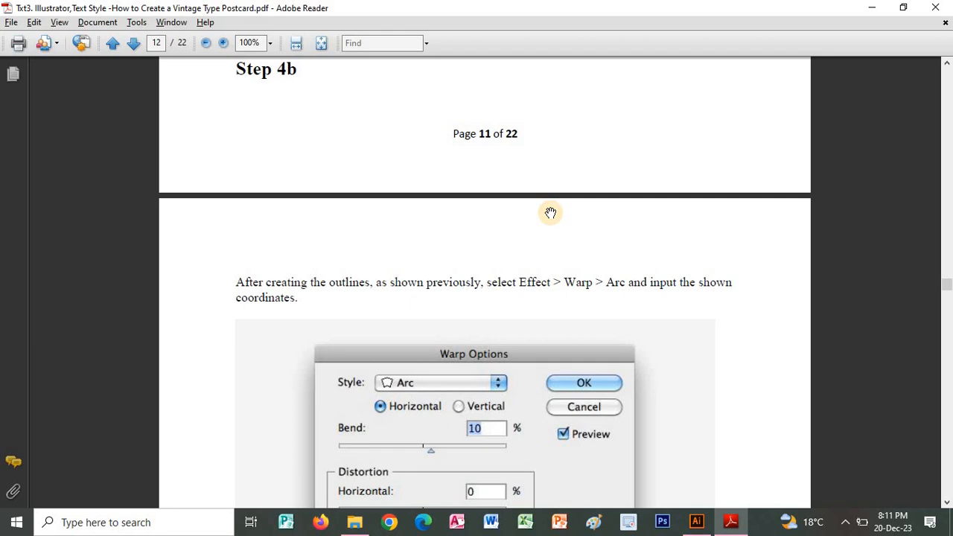
Switch to Illustrator and try the Freehand521 BT typeface on the "South Haven, MI" text.
{"action": "key", "text": "alt+Tab"}
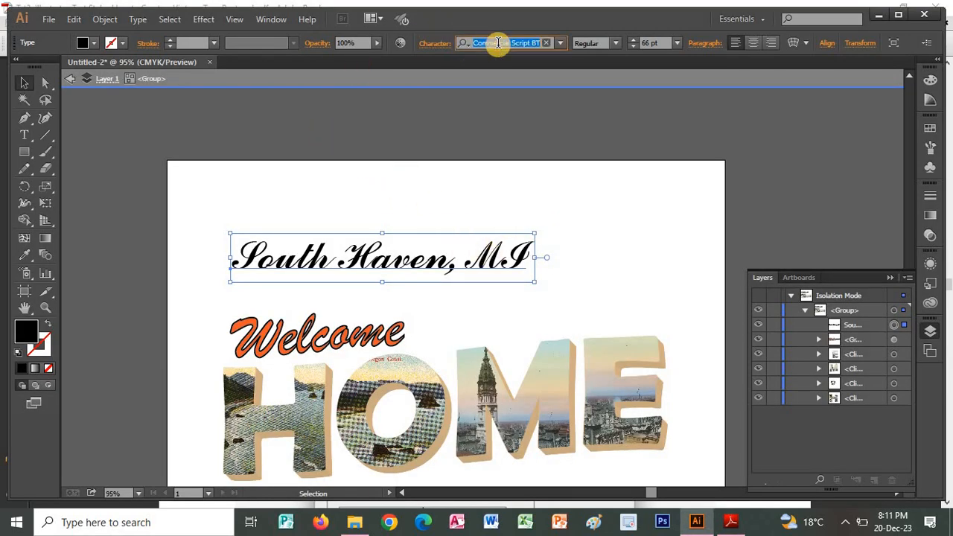
{"action": "left_click", "coordinate": [559, 42]}
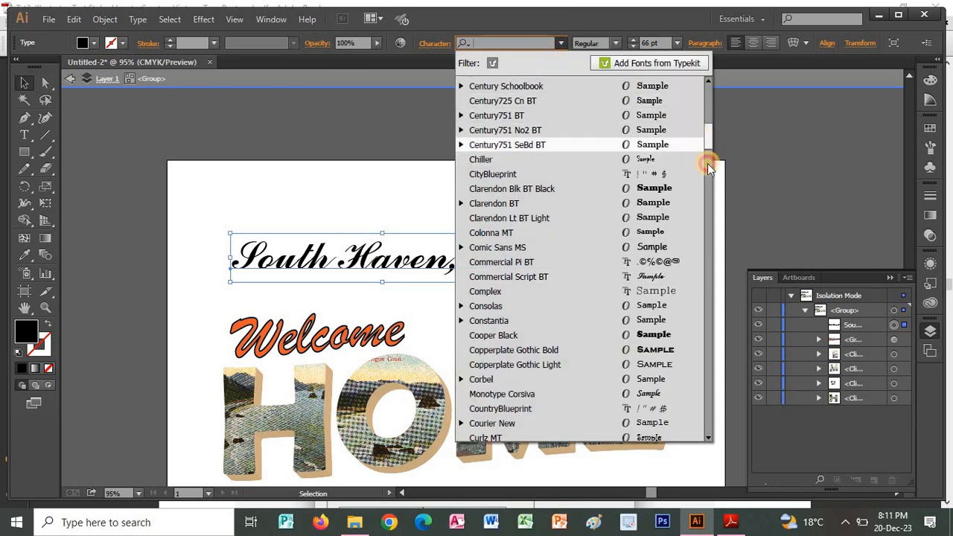
{"action": "left_click_drag", "start_coordinate": [706, 142], "coordinate": [707, 207]}
{"action": "left_click", "coordinate": [602, 279]}
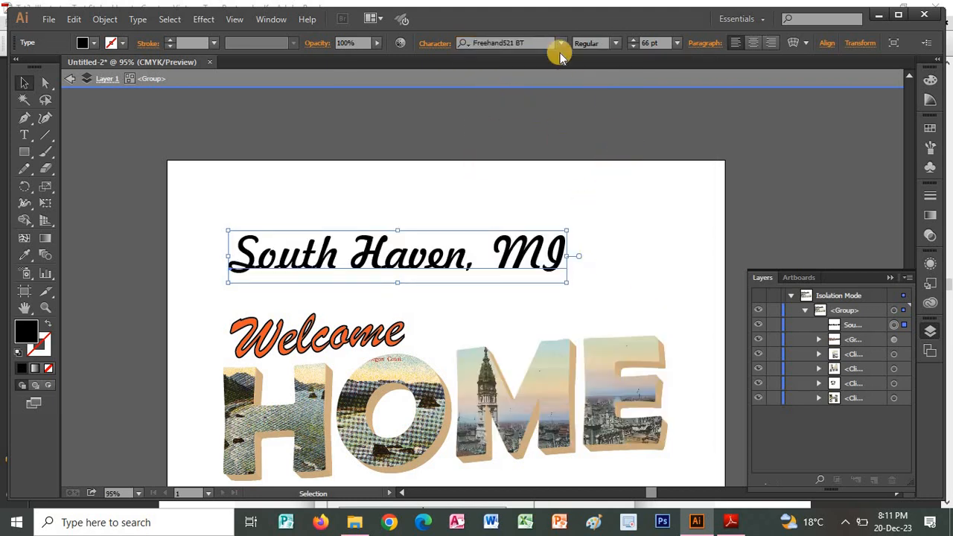
Step through the typefaces from Arial onward and set the "South Haven, MI" text in Brush Script MT Italic.
{"action": "left_click", "coordinate": [561, 43]}
{"action": "left_click_drag", "start_coordinate": [709, 176], "coordinate": [700, 72]}
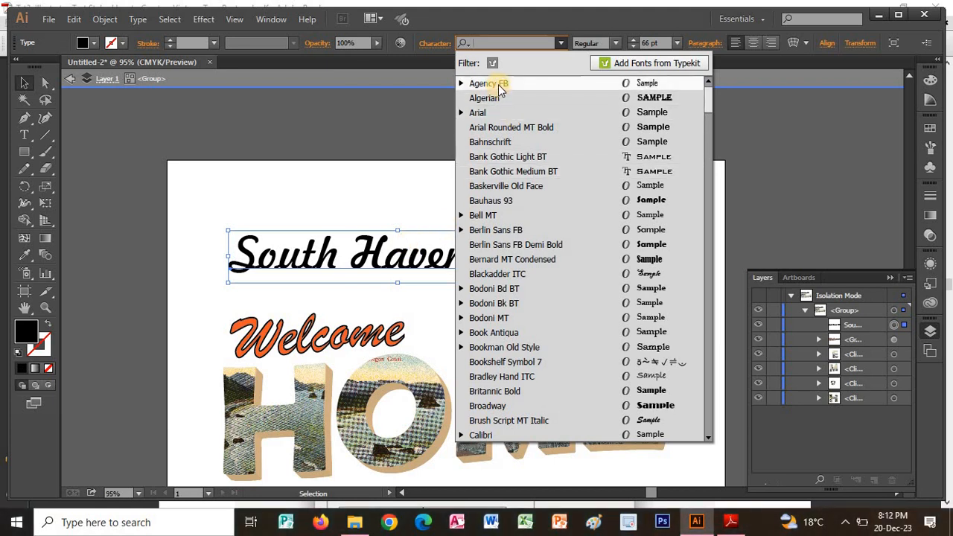
{"action": "left_click", "coordinate": [493, 113]}
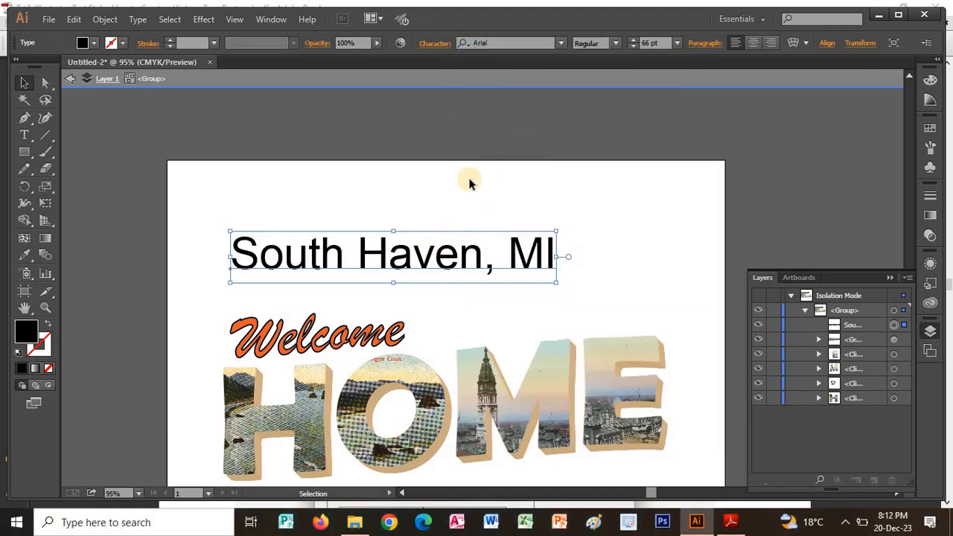
{"action": "left_click", "coordinate": [509, 43]}
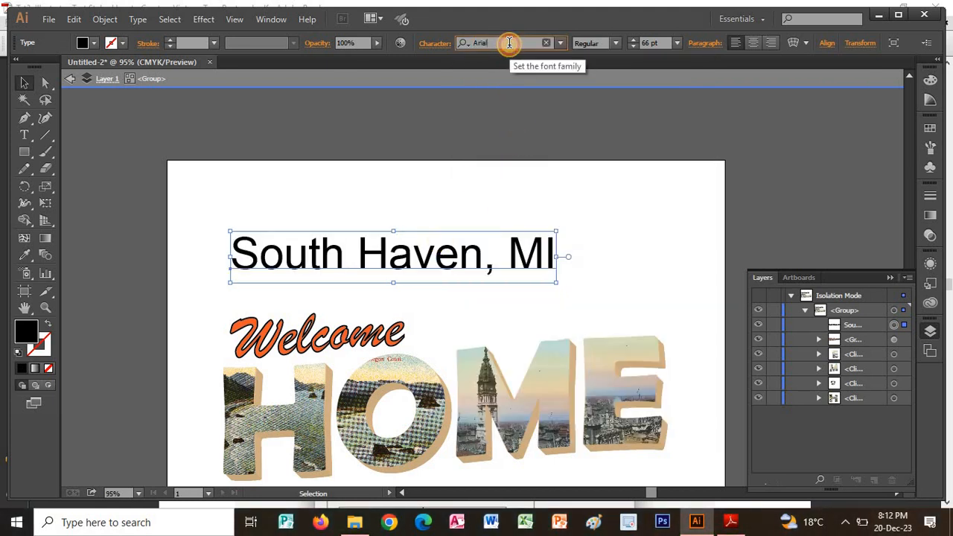
{"action": "key", "text": "Down"}
{"action": "key", "text": "Down"}
{"action": "key", "text": "Down"}
{"action": "key", "text": "Down"}
{"action": "key", "text": "Down"}
{"action": "key", "text": "Down"}
{"action": "key", "text": "Down"}
{"action": "key", "text": "Down"}
{"action": "key", "text": "Down"}
{"action": "key", "text": "Down"}
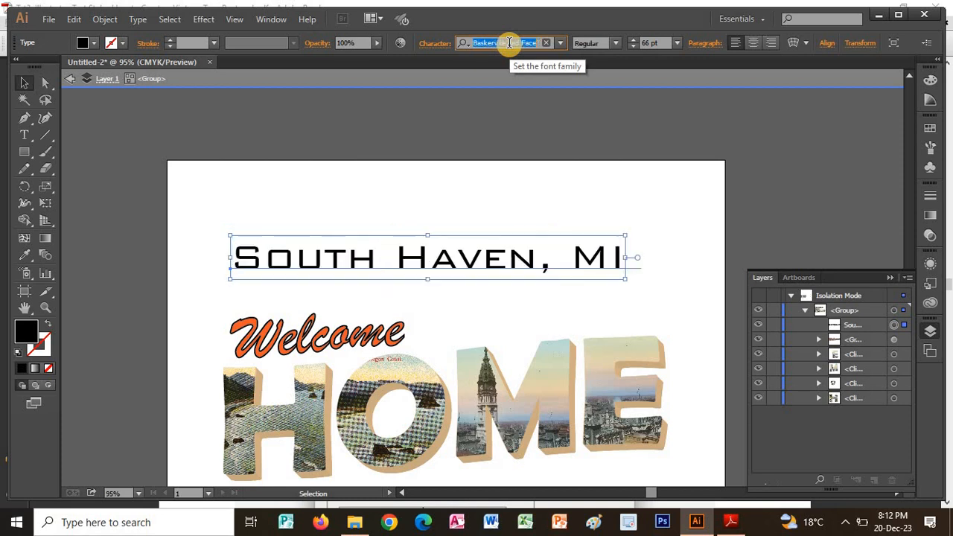
{"action": "key", "text": "Down"}
{"action": "key", "text": "Down"}
{"action": "key", "text": "Down"}
{"action": "key", "text": "Down"}
{"action": "key", "text": "Down"}
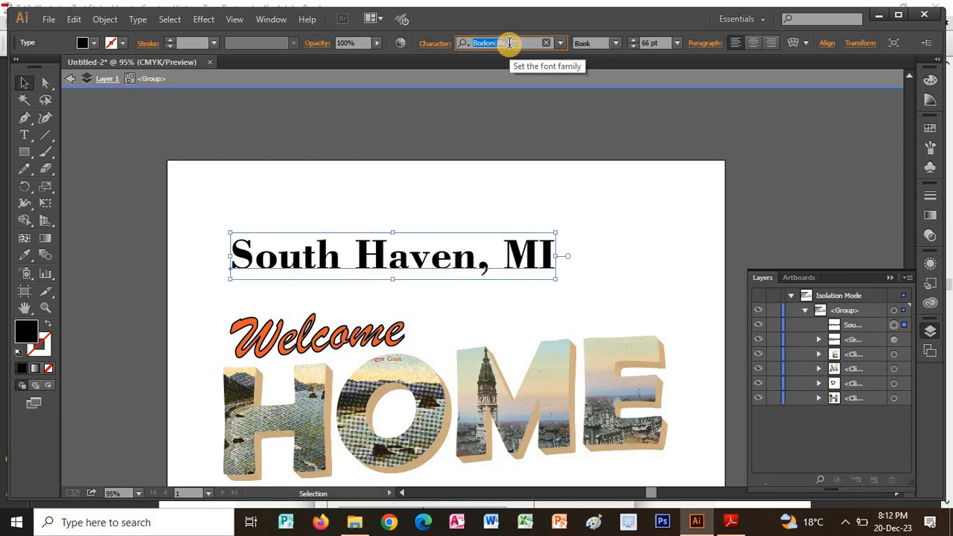
{"action": "key", "text": "Down"}
{"action": "key", "text": "Down"}
{"action": "key", "text": "Down"}
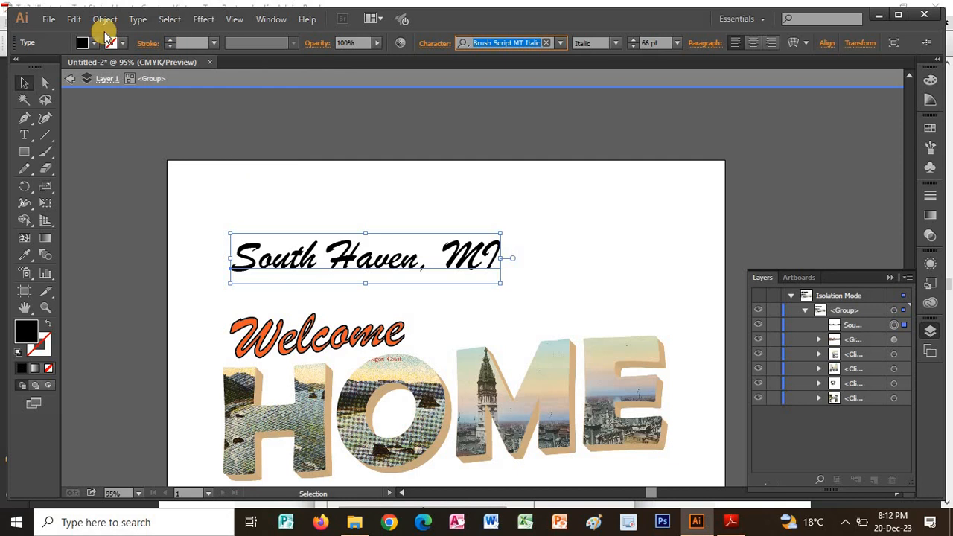
Apply a horizontal Arc warp with a 10% bend to the "South Haven, MI" text, checking the values in the Adobe Reader tutorial.
{"action": "left_click", "coordinate": [202, 19]}
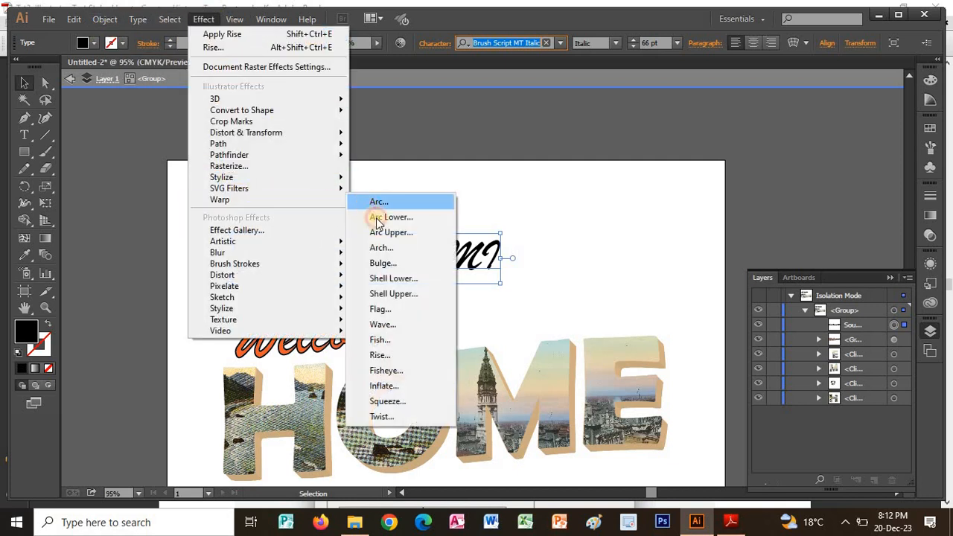
{"action": "left_click", "coordinate": [361, 198]}
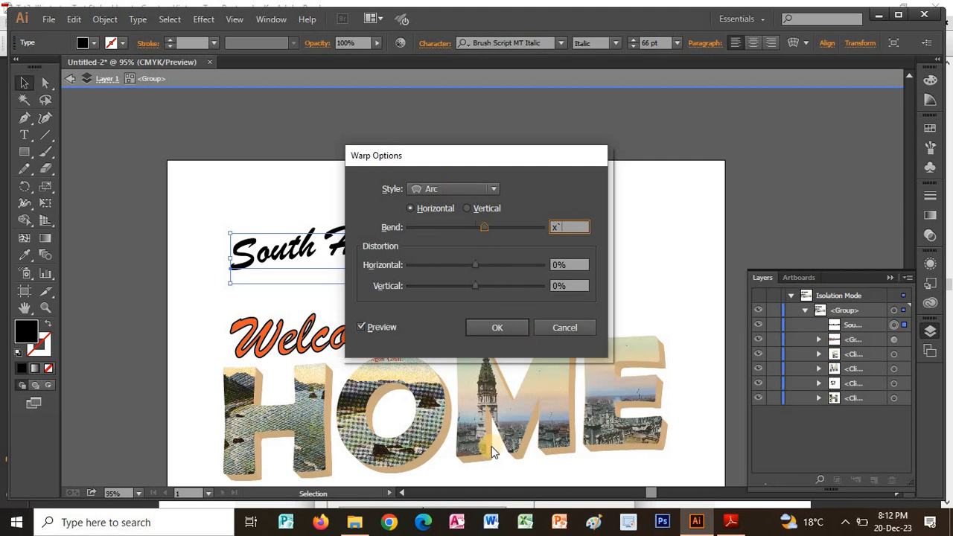
{"action": "left_click", "coordinate": [728, 519]}
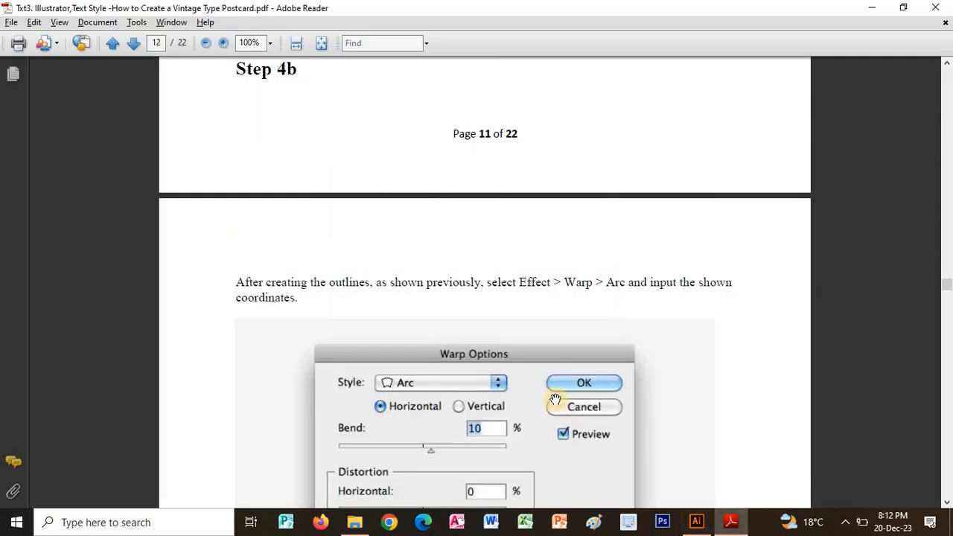
{"action": "scroll", "coordinate": [543, 354], "scroll_direction": "down", "scroll_amount": 5}
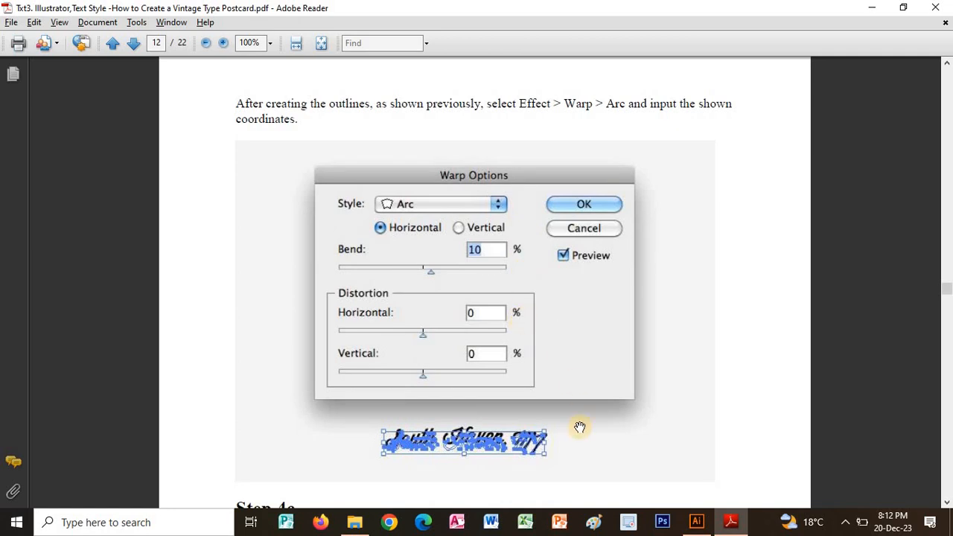
{"action": "left_click", "coordinate": [696, 521]}
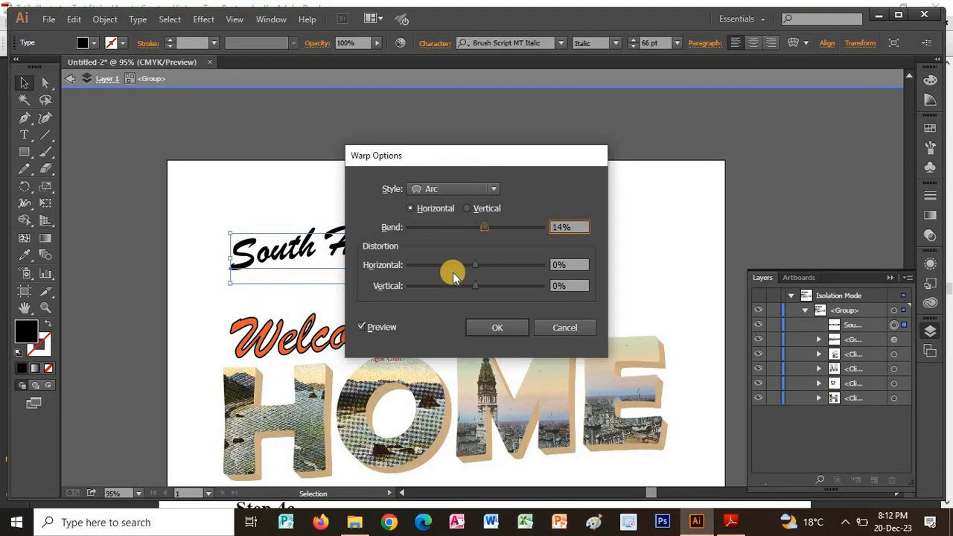
{"action": "left_click_drag", "start_coordinate": [572, 226], "coordinate": [529, 226]}
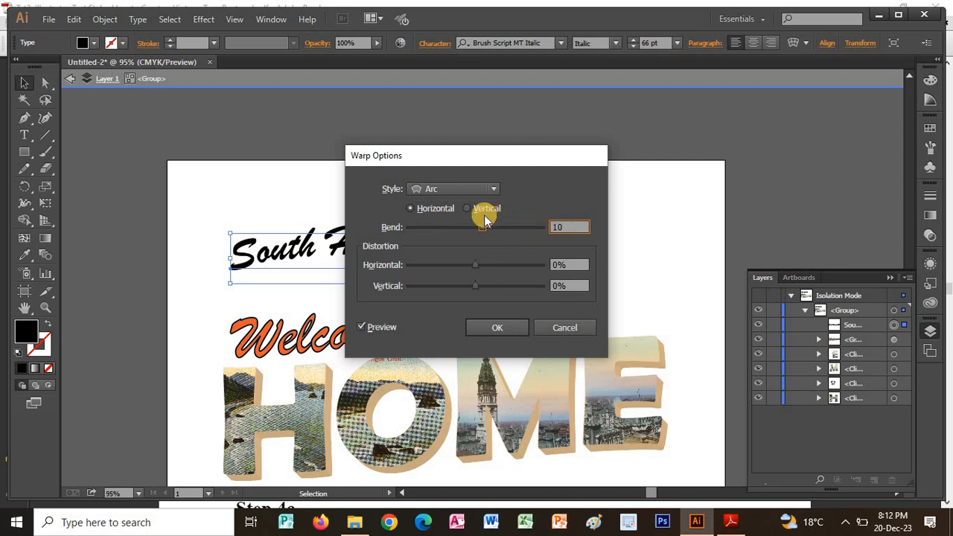
{"action": "left_click", "coordinate": [496, 327]}
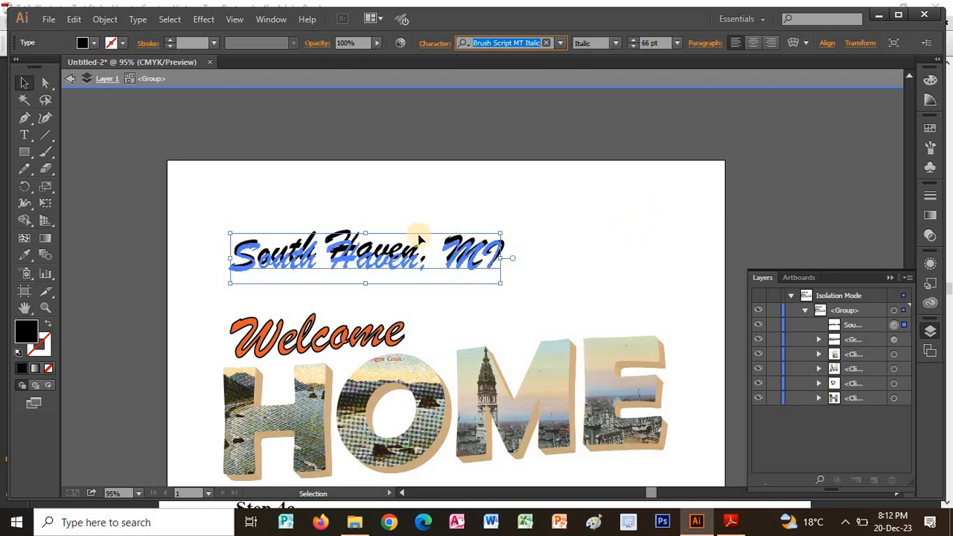
Check Step 4c in the Adobe Reader tutorial, and fill the "South Haven, MI" text in Illustrator with a medium grey swatch.
{"action": "key", "text": "space"}
{"action": "key", "text": "alt+Tab"}
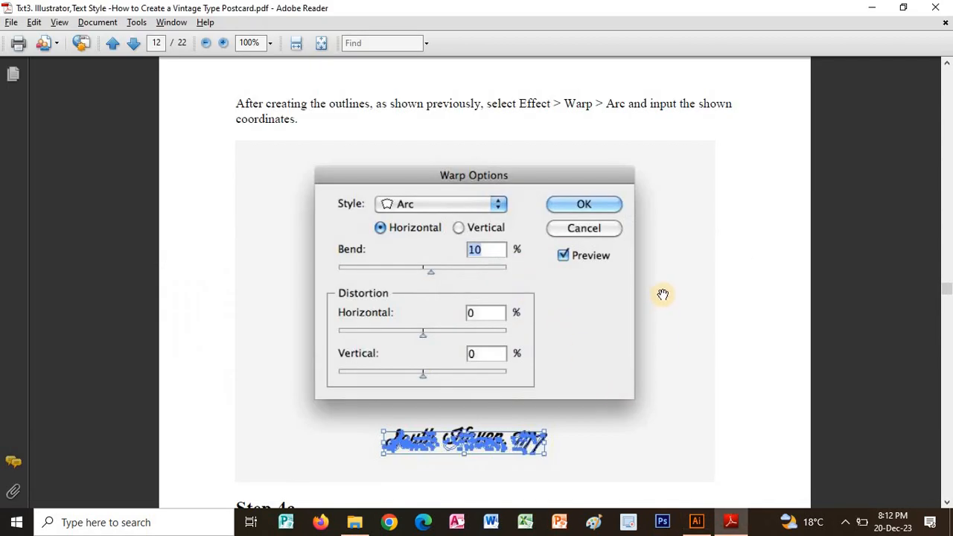
{"action": "scroll", "coordinate": [665, 311], "scroll_direction": "down", "scroll_amount": 5}
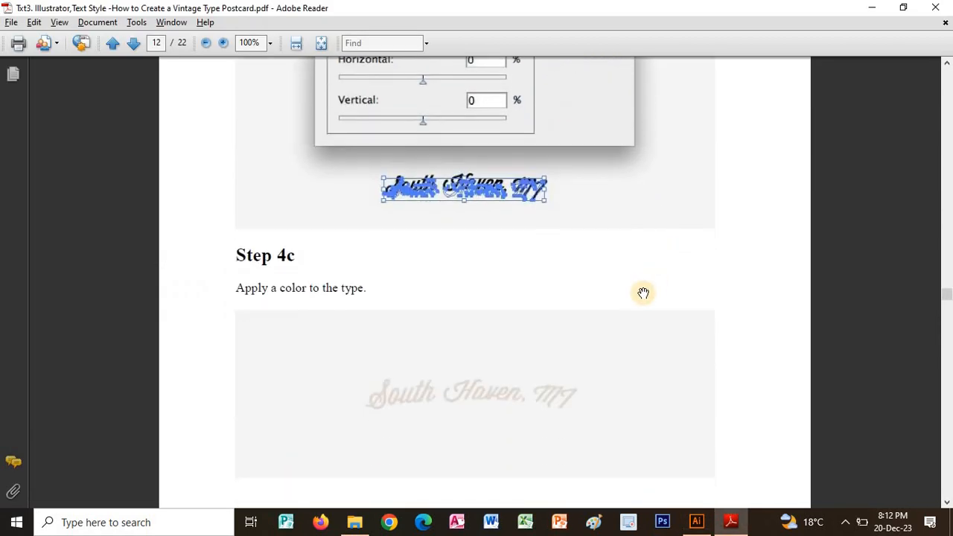
{"action": "scroll", "coordinate": [641, 161], "scroll_direction": "down", "scroll_amount": 3}
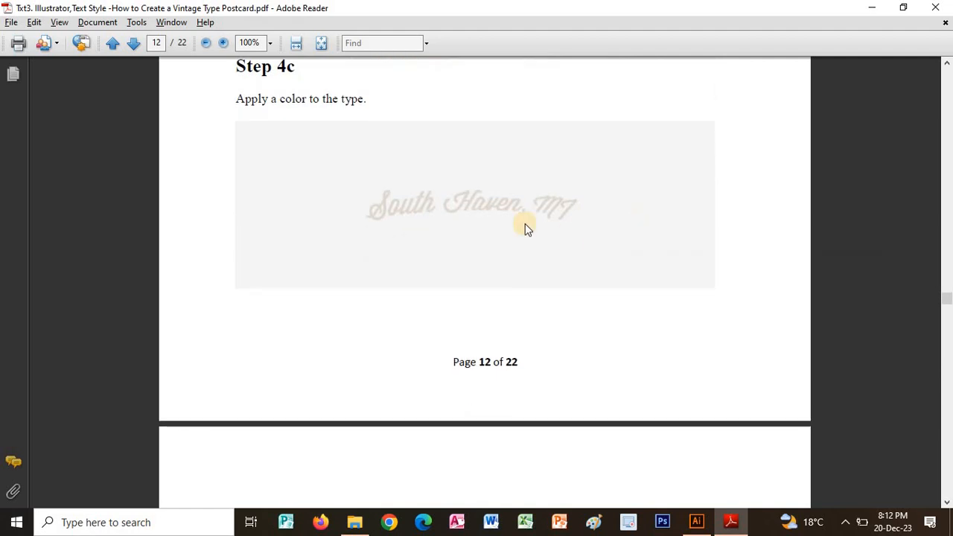
{"action": "key", "text": "alt+Tab"}
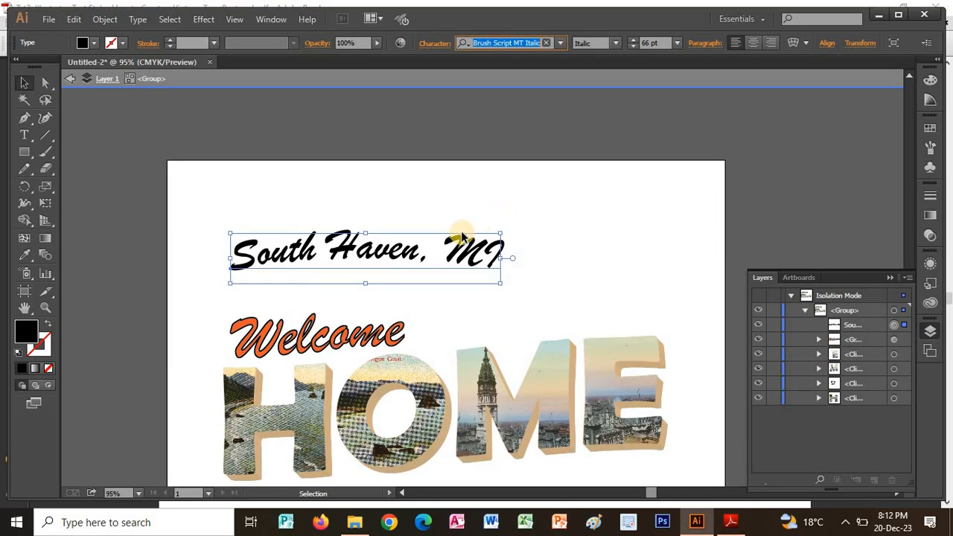
{"action": "left_click", "coordinate": [95, 44]}
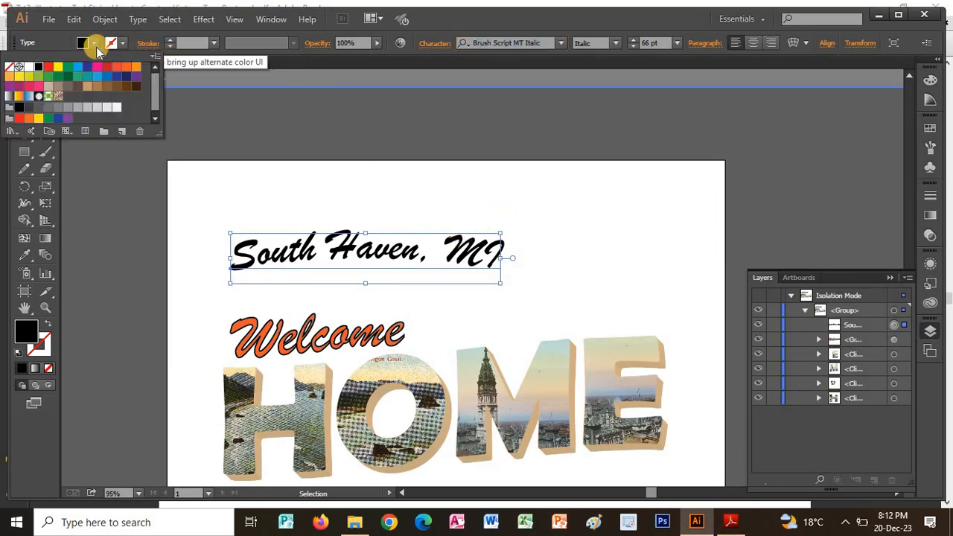
{"action": "left_click", "coordinate": [69, 107]}
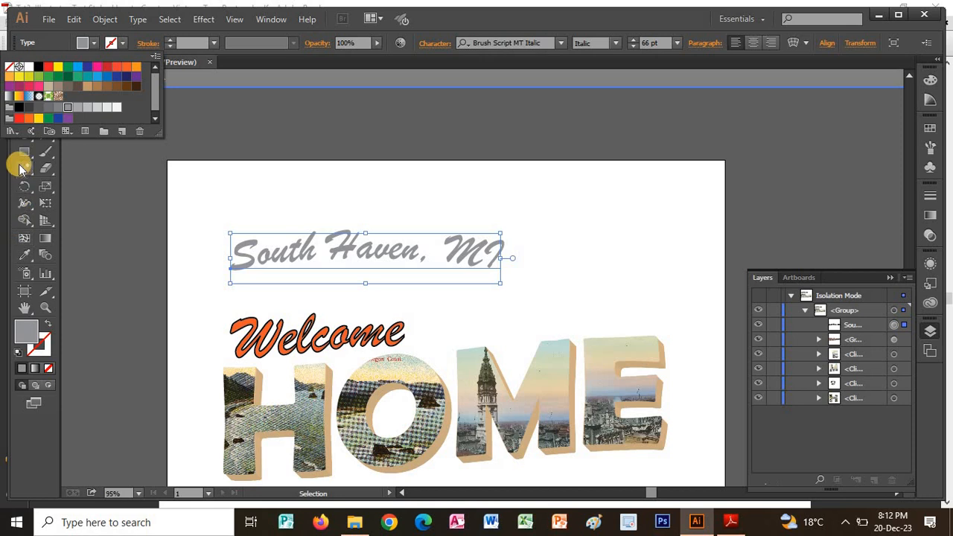
{"action": "left_click", "coordinate": [316, 296]}
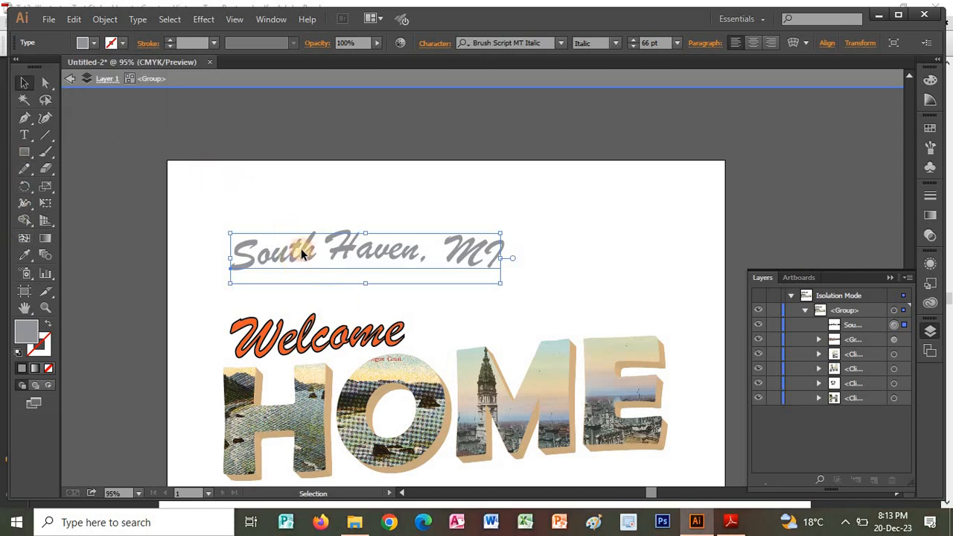
Move the "South Haven, MI" text just below the "M" and "E" of HOME, and deselect it.
{"action": "left_click_drag", "start_coordinate": [341, 295], "coordinate": [480, 471]}
{"action": "scroll", "coordinate": [537, 348], "scroll_direction": "down", "scroll_amount": 1}
{"action": "scroll", "coordinate": [532, 347], "scroll_direction": "down", "scroll_amount": 4}
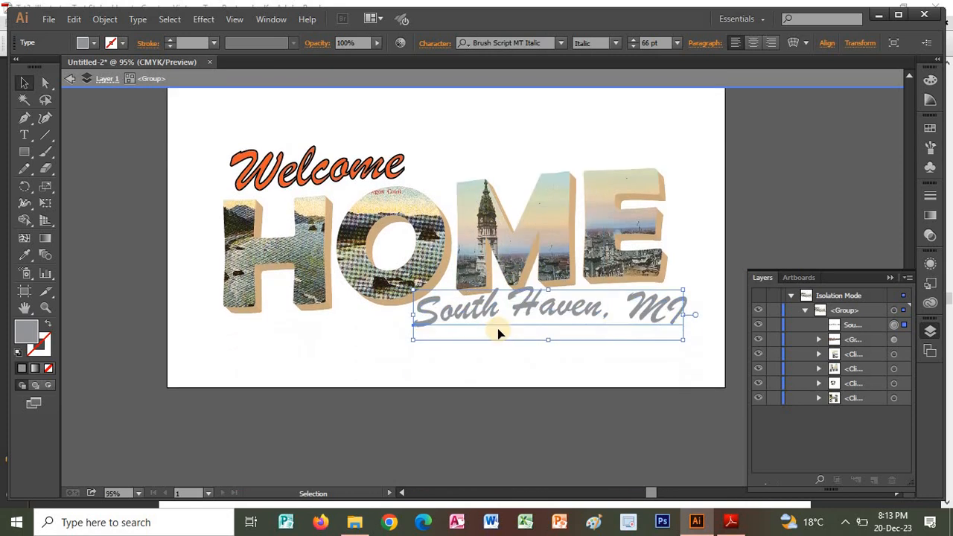
{"action": "mouse_move", "coordinate": [480, 306]}
{"action": "left_mouse_down"}
{"action": "mouse_move", "coordinate": [478, 319]}
{"action": "mouse_move", "coordinate": [484, 313]}
{"action": "left_mouse_up"}
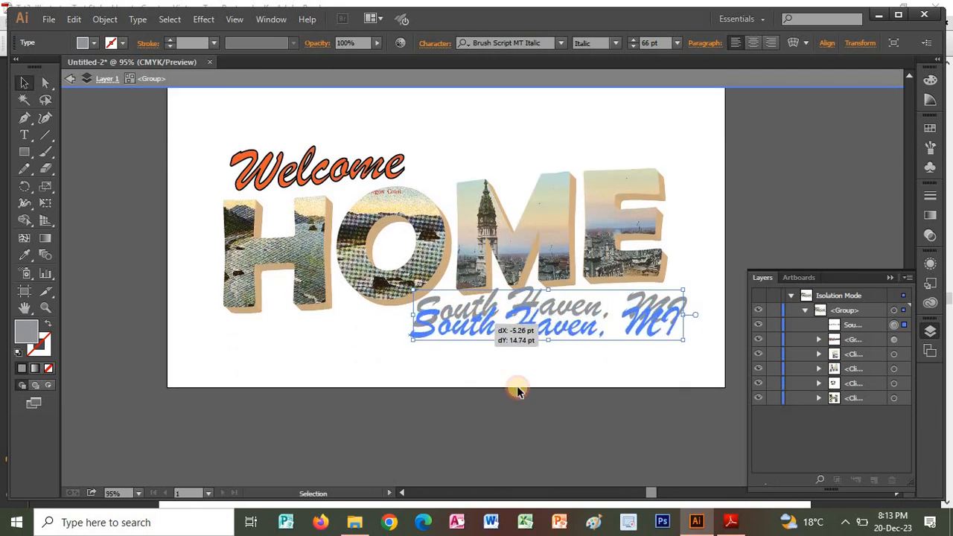
{"action": "left_click", "coordinate": [517, 390]}
Switch to the tutorial in Adobe Reader and review the remaining steps through to the finished postcard on page 22.
{"action": "key", "text": "alt+Tab"}
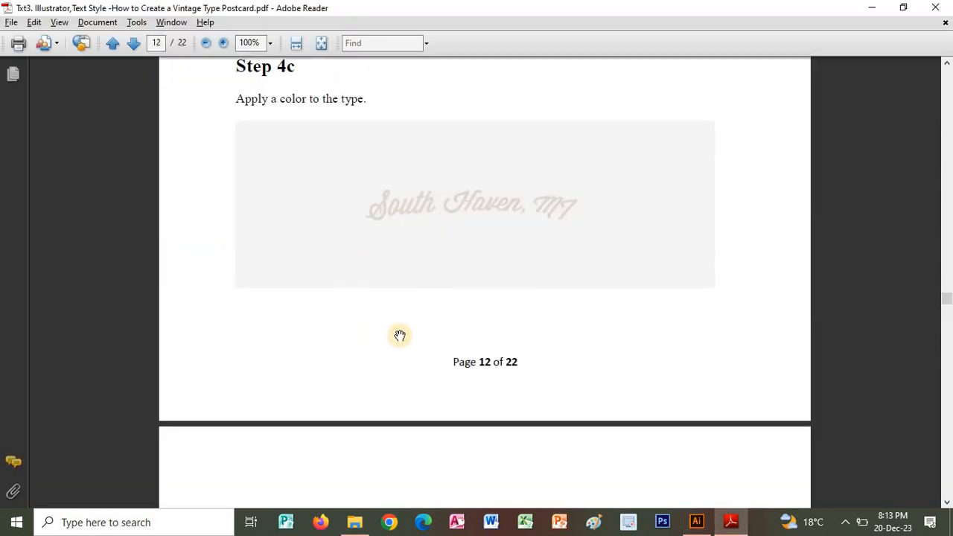
{"action": "scroll", "coordinate": [509, 351], "scroll_direction": "down", "scroll_amount": 10}
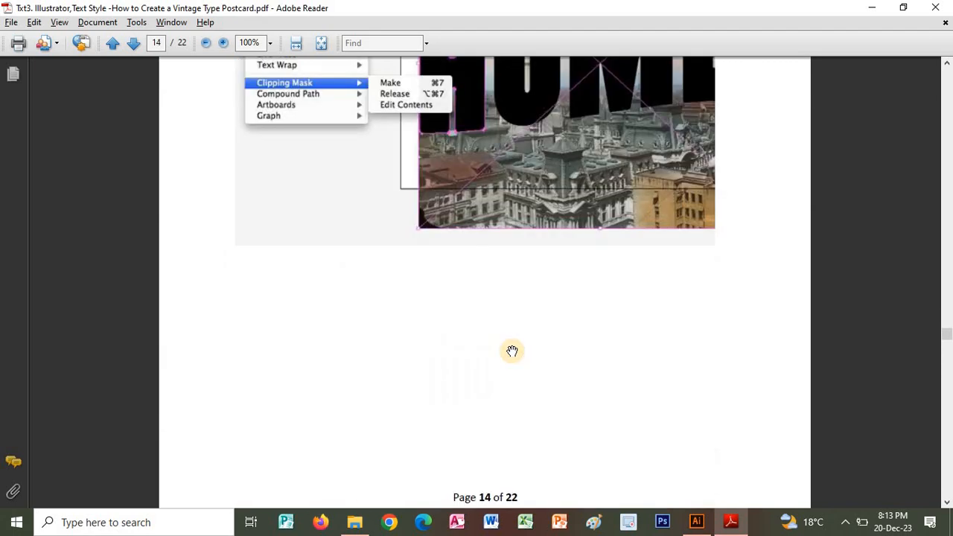
{"action": "scroll", "coordinate": [509, 349], "scroll_direction": "up", "scroll_amount": 5}
{"action": "scroll", "coordinate": [509, 350], "scroll_direction": "up", "scroll_amount": 10}
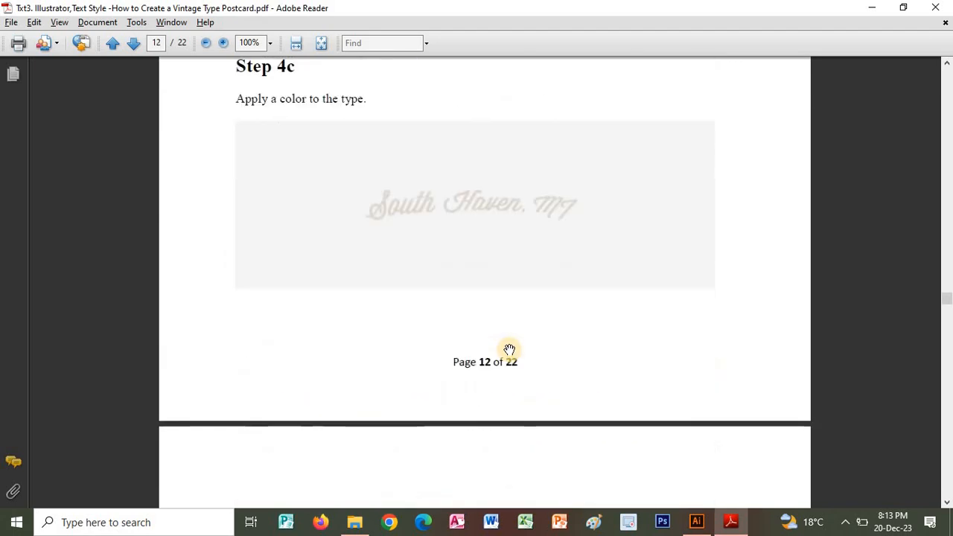
{"action": "scroll", "coordinate": [509, 350], "scroll_direction": "down", "scroll_amount": 15}
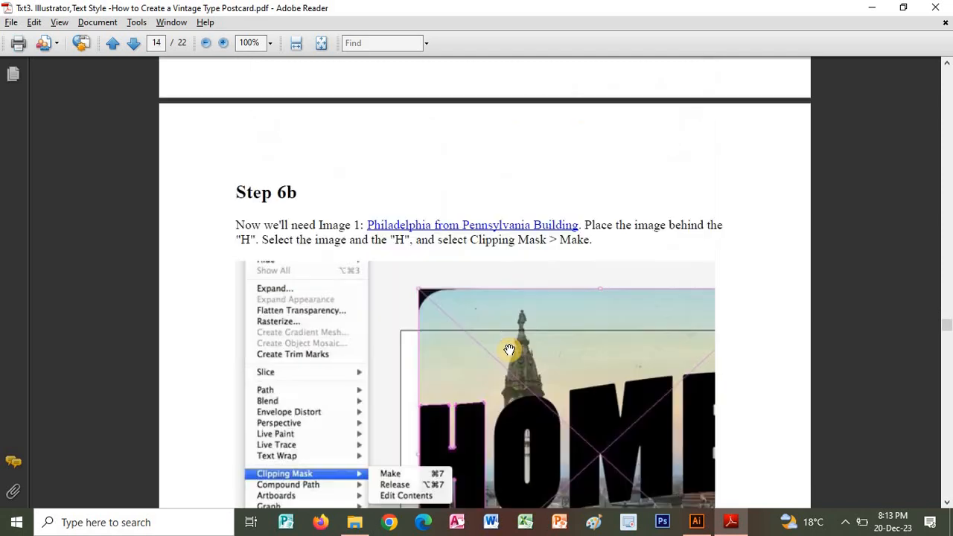
{"action": "scroll", "coordinate": [509, 350], "scroll_direction": "down", "scroll_amount": 20}
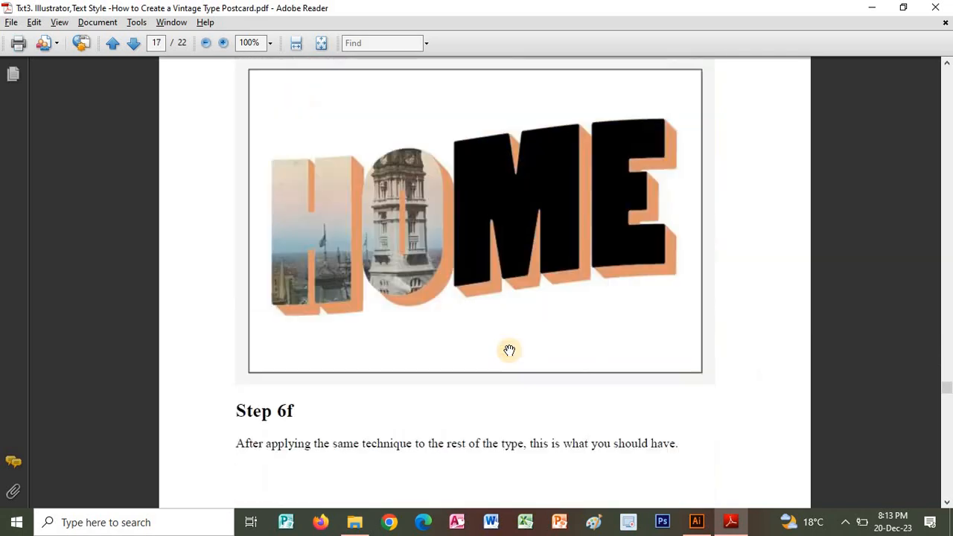
{"action": "scroll", "coordinate": [508, 350], "scroll_direction": "down", "scroll_amount": 20}
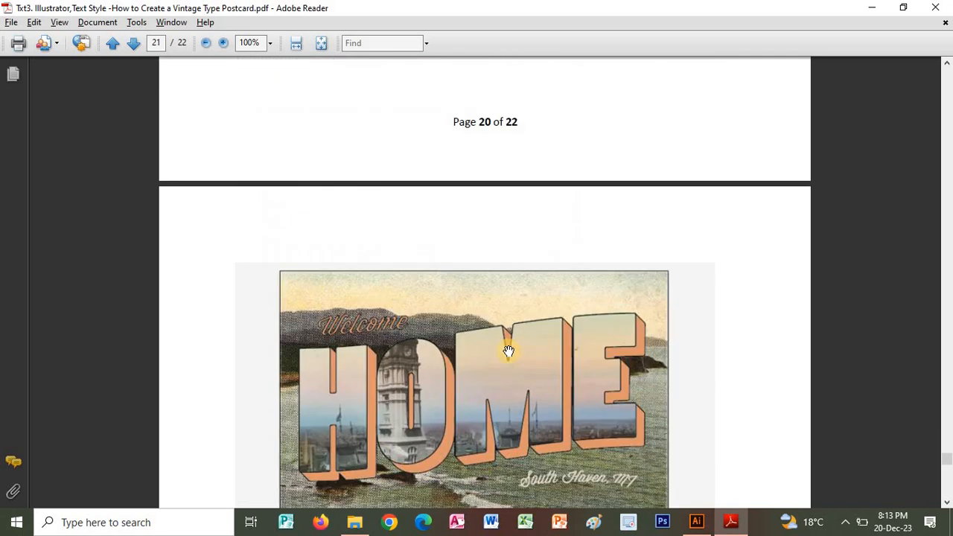
{"action": "scroll", "coordinate": [509, 350], "scroll_direction": "down", "scroll_amount": 6}
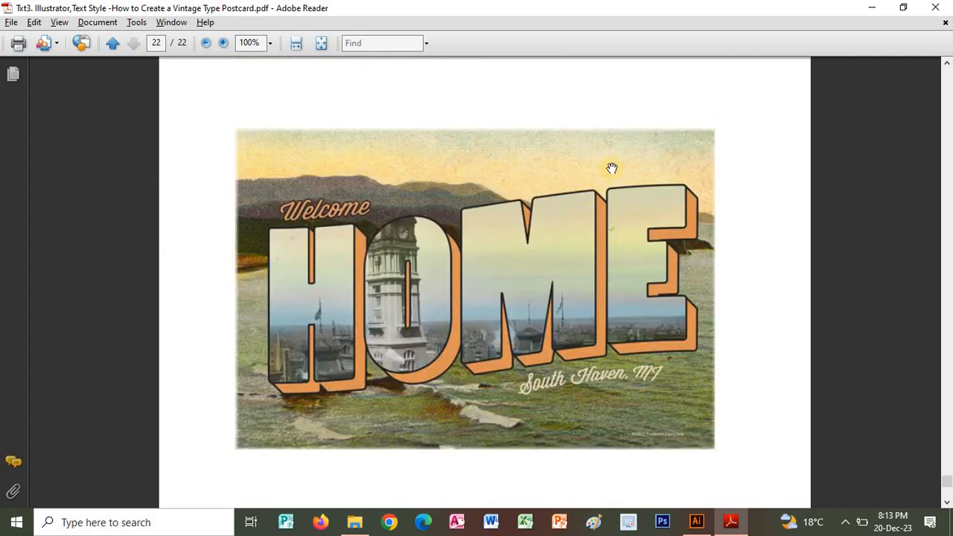
{"action": "key", "text": "alt+Tab"}
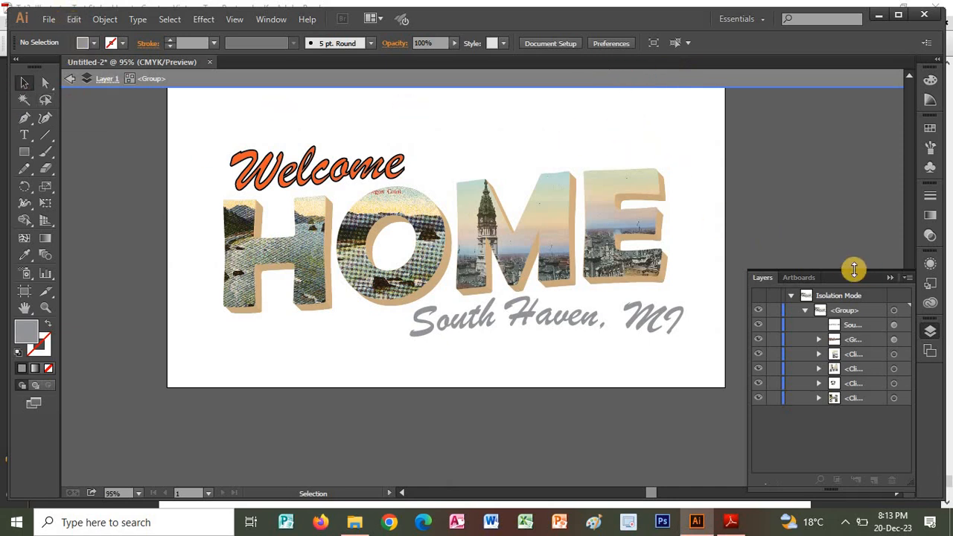
{"action": "left_click", "coordinate": [48, 19]}
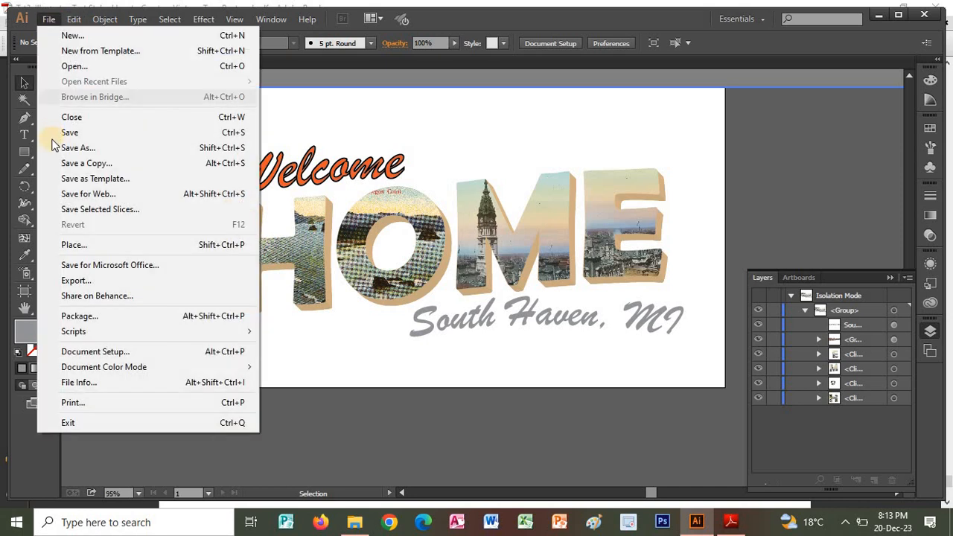
{"action": "left_click", "coordinate": [74, 244]}
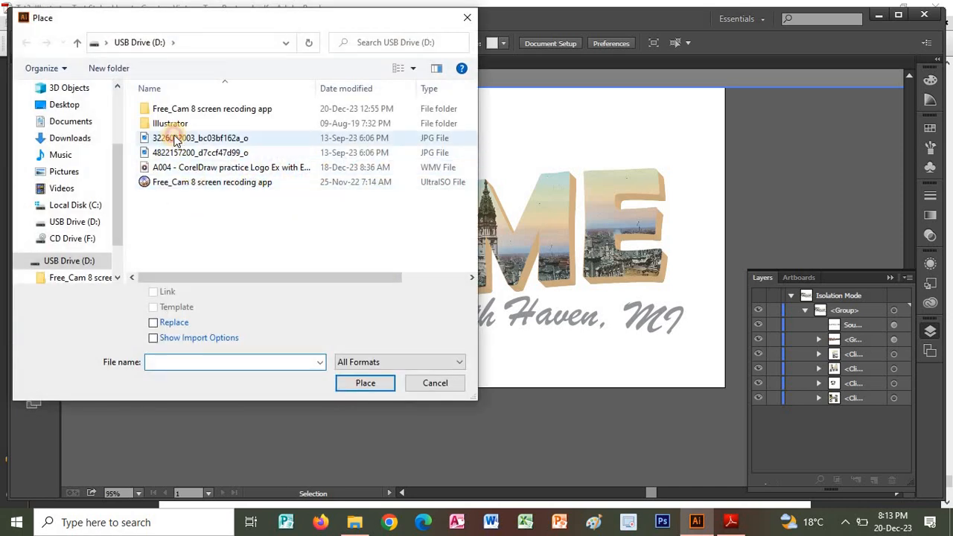
{"action": "left_click", "coordinate": [199, 138]}
{"action": "left_click", "coordinate": [365, 382]}
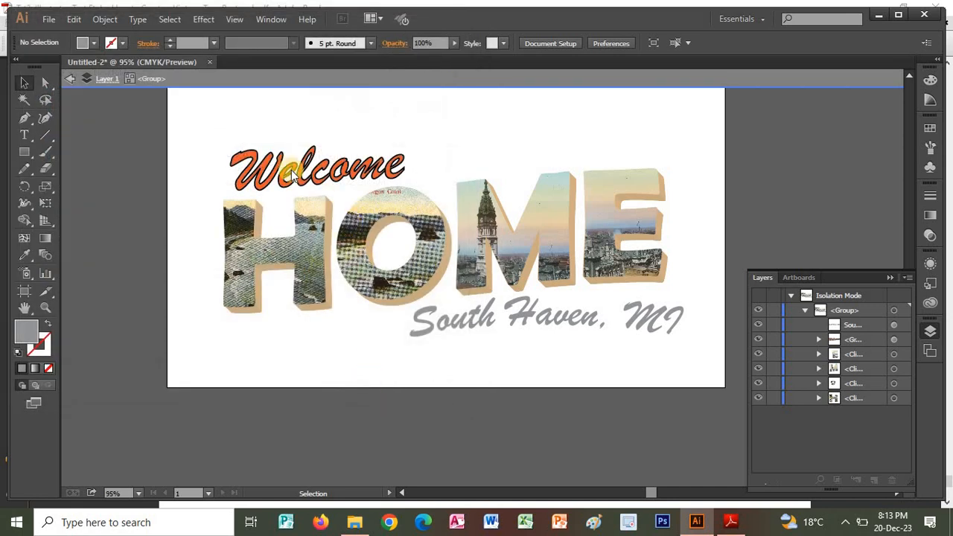
{"action": "left_click", "coordinate": [177, 94]}
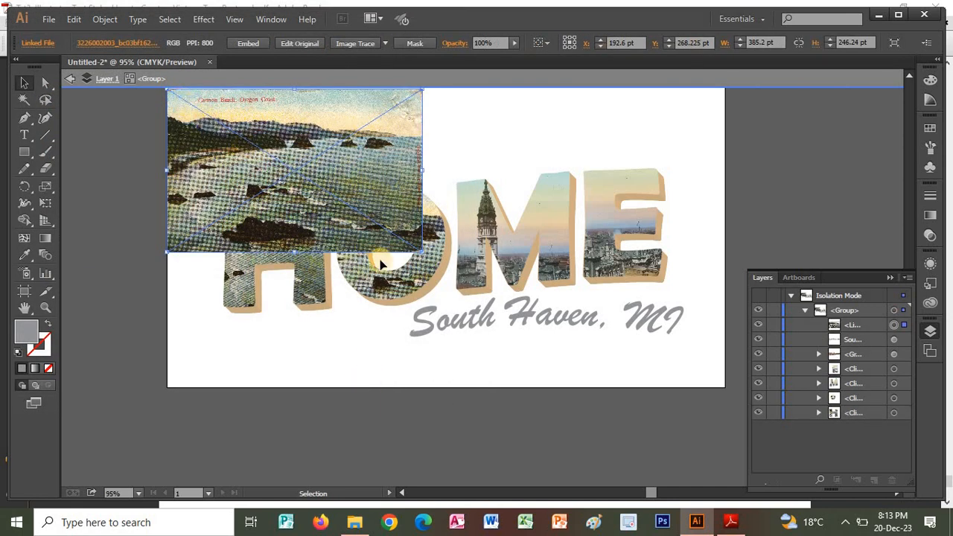
{"action": "left_click_drag", "start_coordinate": [419, 248], "coordinate": [724, 385]}
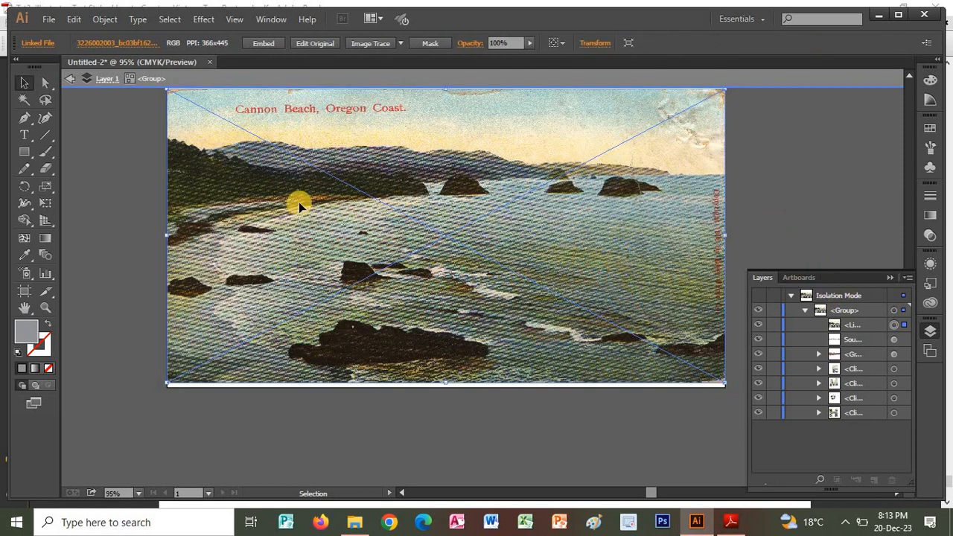
Send the placed beach image behind the lettering, deselect it, and compare the result with page 22 of the tutorial in Adobe Reader.
{"action": "right_click", "coordinate": [647, 135]}
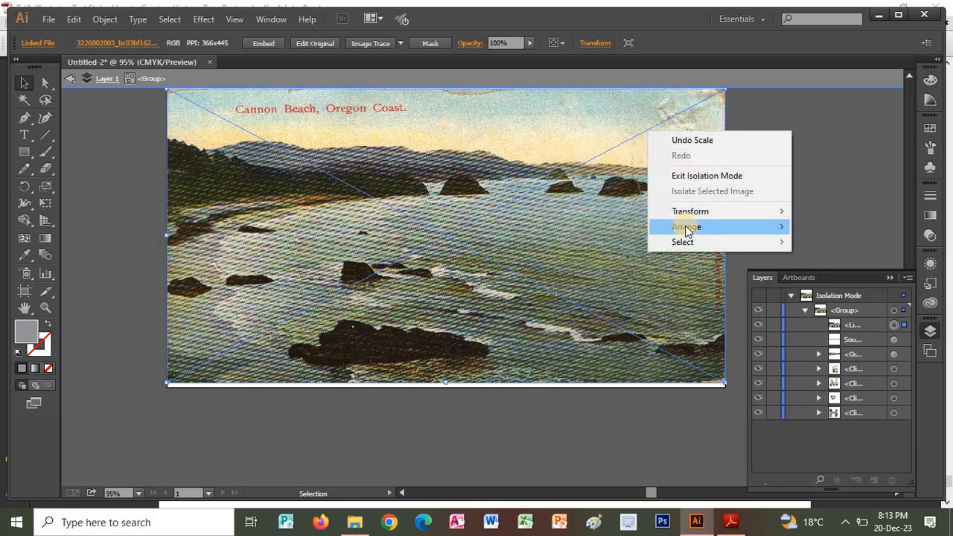
{"action": "mouse_move", "coordinate": [722, 234]}
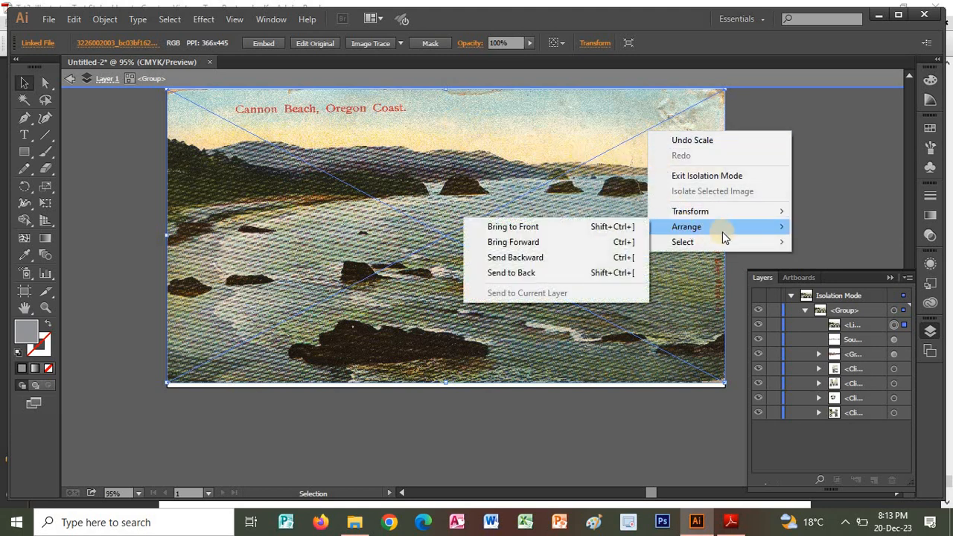
{"action": "left_click", "coordinate": [533, 272]}
{"action": "left_click", "coordinate": [773, 163]}
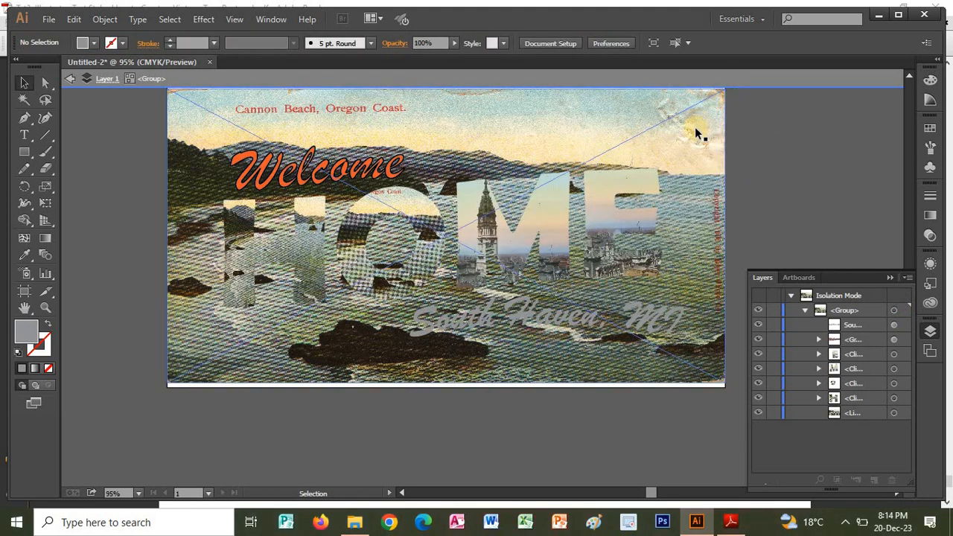
{"action": "key", "text": "alt+Tab"}
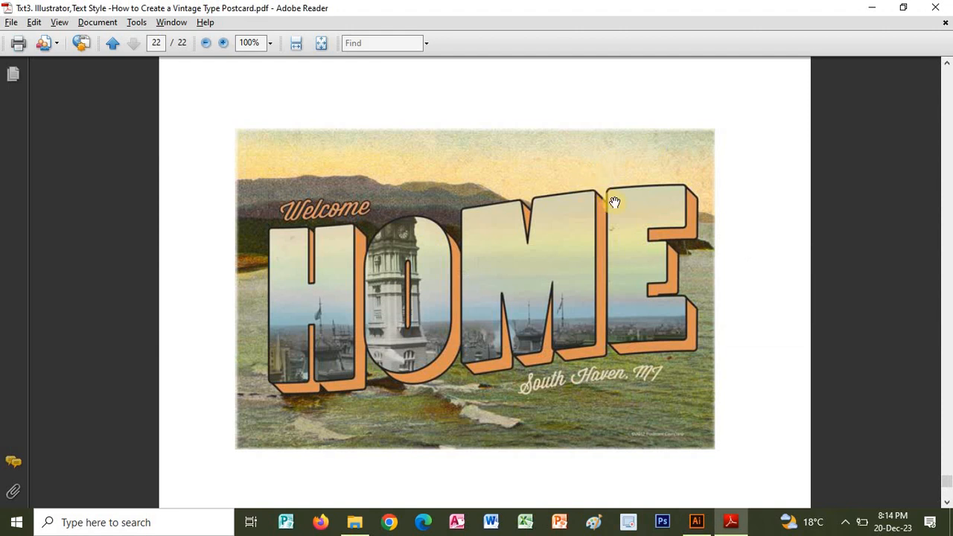
{"action": "key", "text": "alt+Tab"}
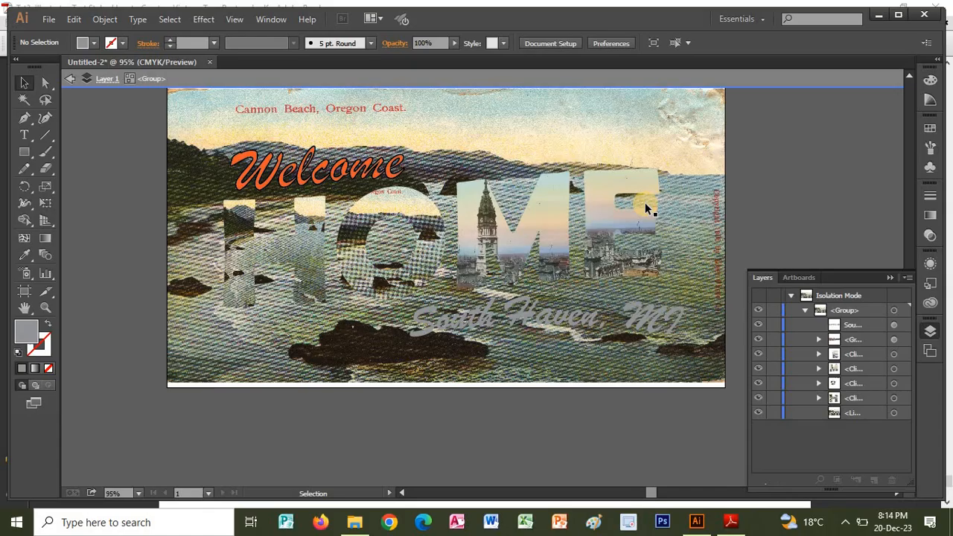
Give the letter "H" of HOME a near-black stroke with CMYK values 63.92, 70.98, 66.67 and 84.31, and deselect it.
{"action": "left_click", "coordinate": [254, 214]}
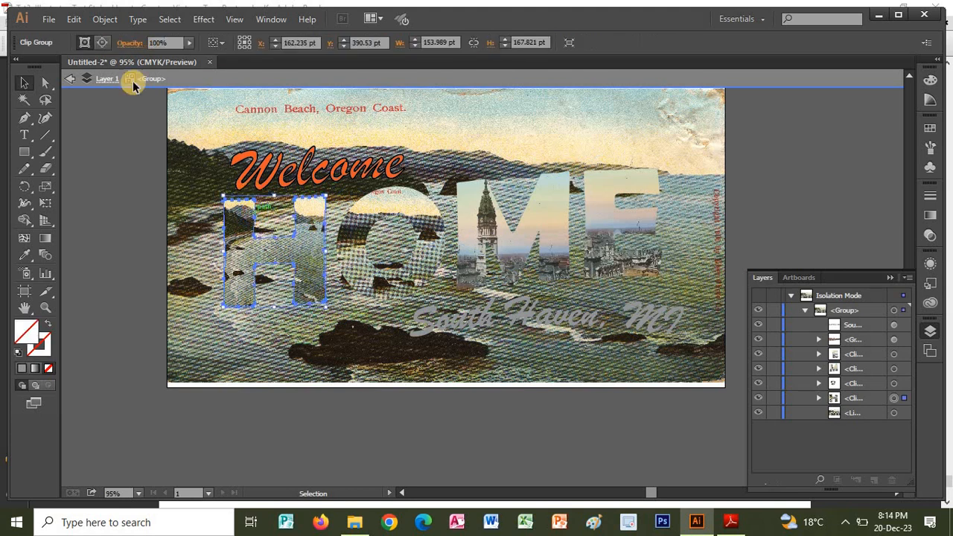
{"action": "left_click", "coordinate": [49, 339]}
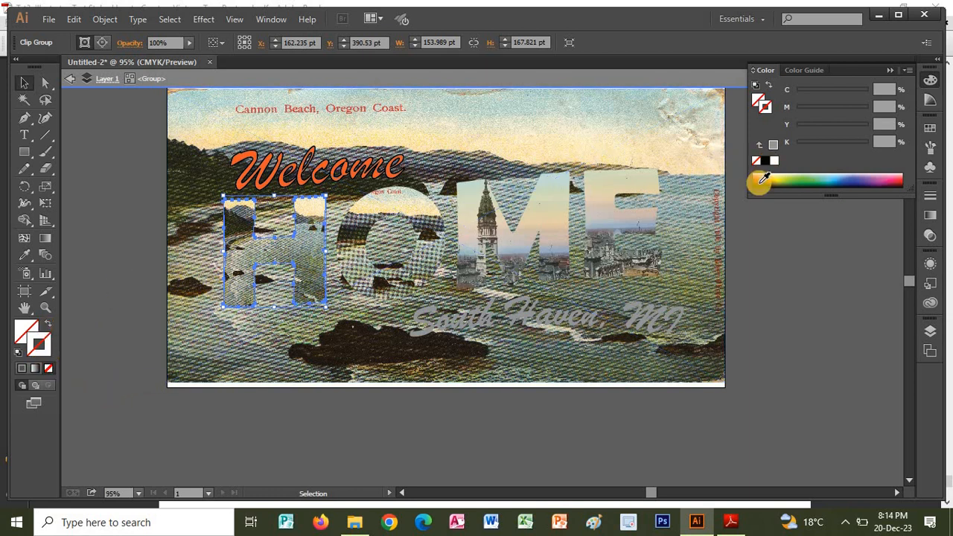
{"action": "left_click", "coordinate": [757, 182]}
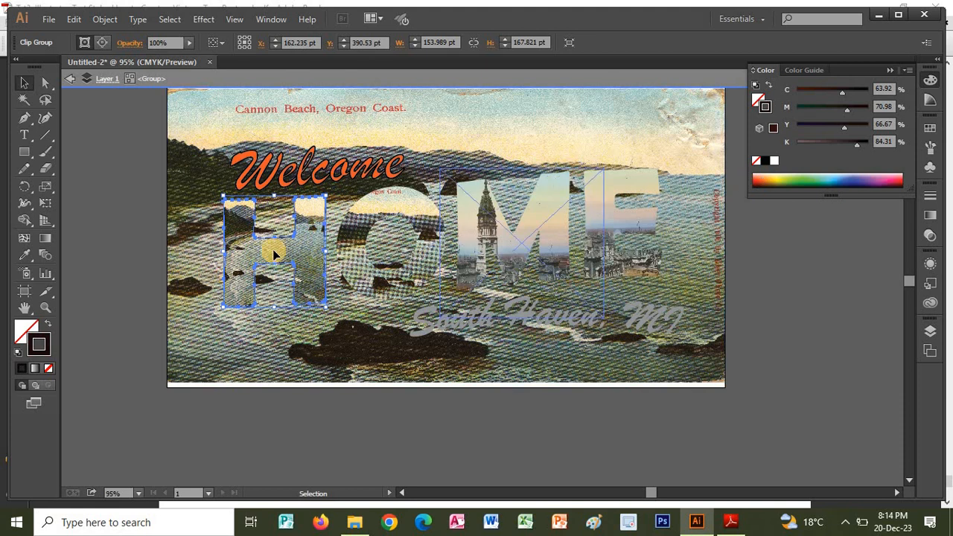
{"action": "left_click", "coordinate": [142, 257]}
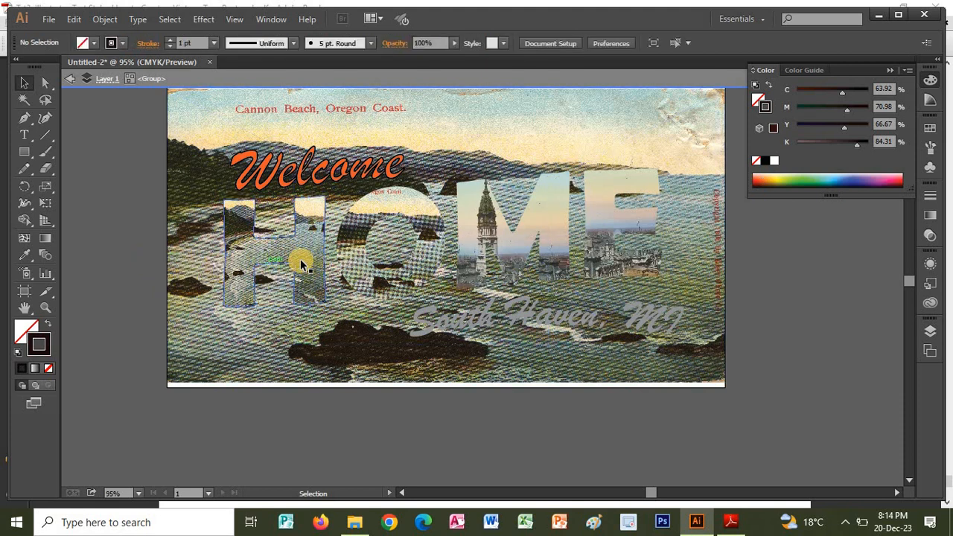
Set the stroke weight of the letter "H" to 3 pt and deselect it.
{"action": "left_click", "coordinate": [256, 238]}
{"action": "left_click", "coordinate": [47, 351]}
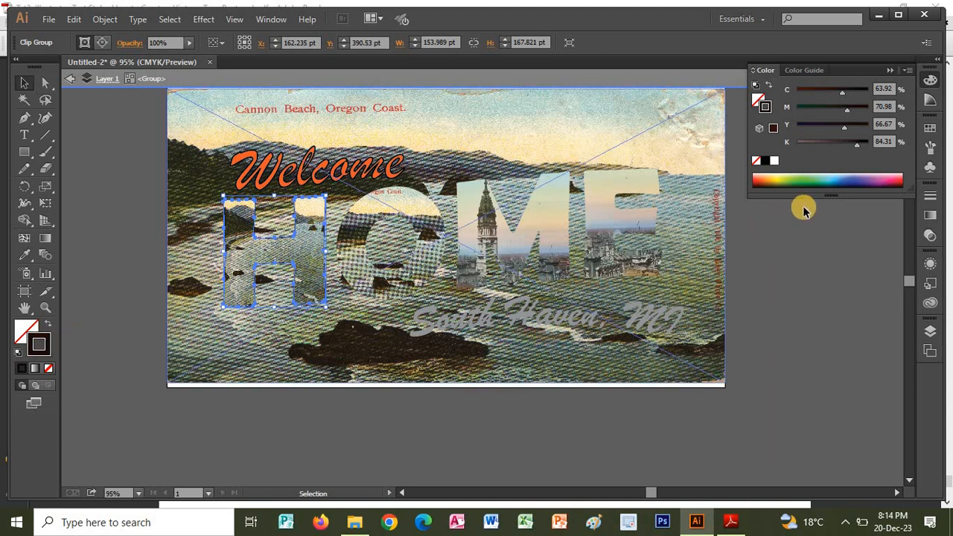
{"action": "left_click", "coordinate": [930, 196]}
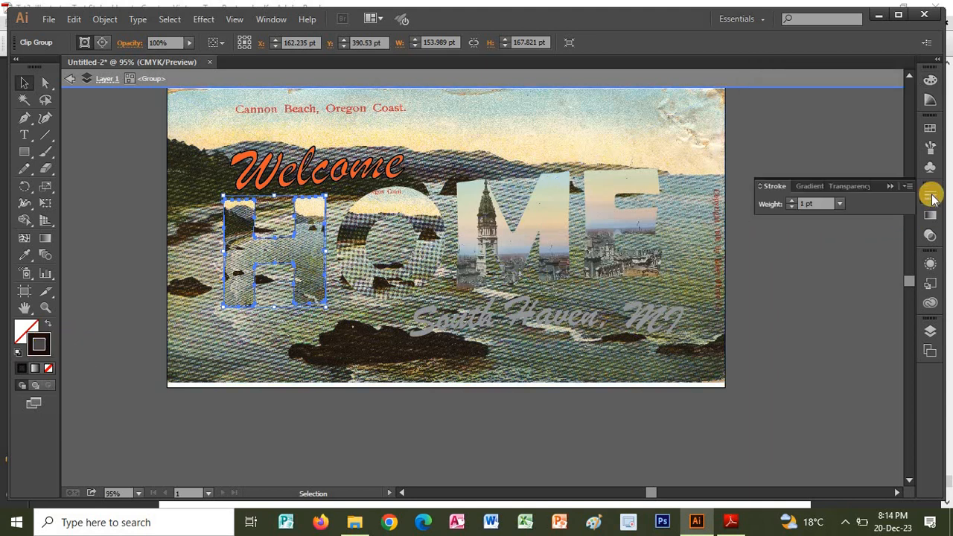
{"action": "left_click", "coordinate": [792, 201]}
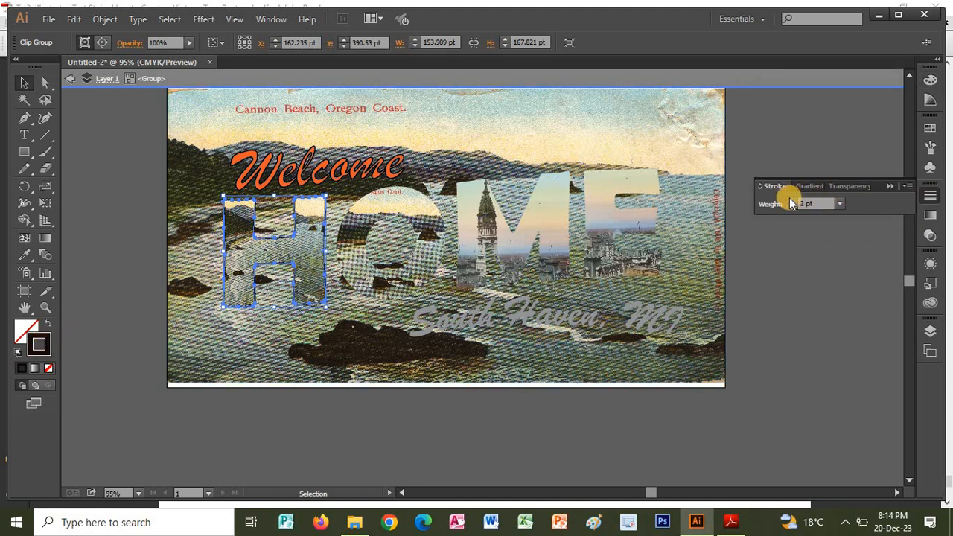
{"action": "left_click", "coordinate": [791, 204]}
{"action": "left_click", "coordinate": [406, 414]}
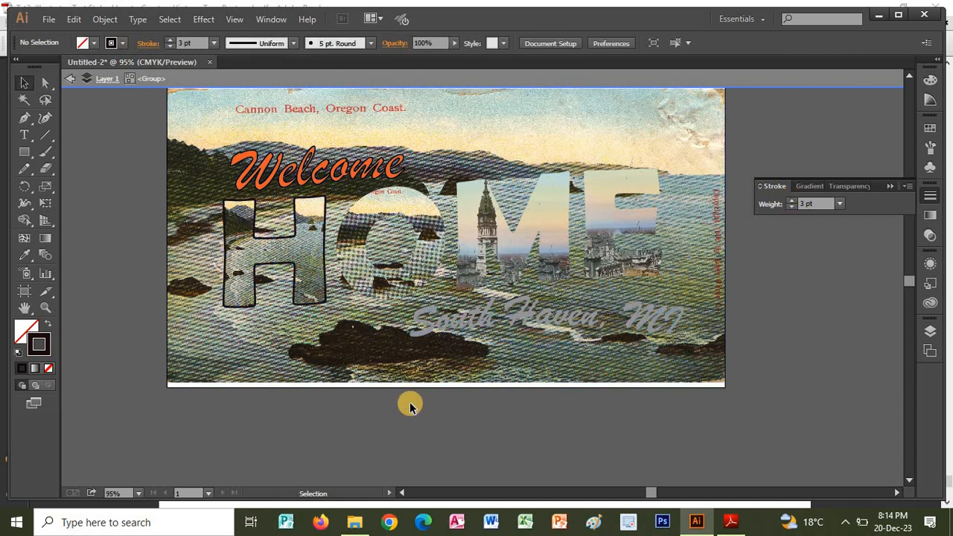
Outline the letters "O", "M" and "E" with the same near-black stroke at 3 pt, and deselect.
{"action": "left_click", "coordinate": [366, 244]}
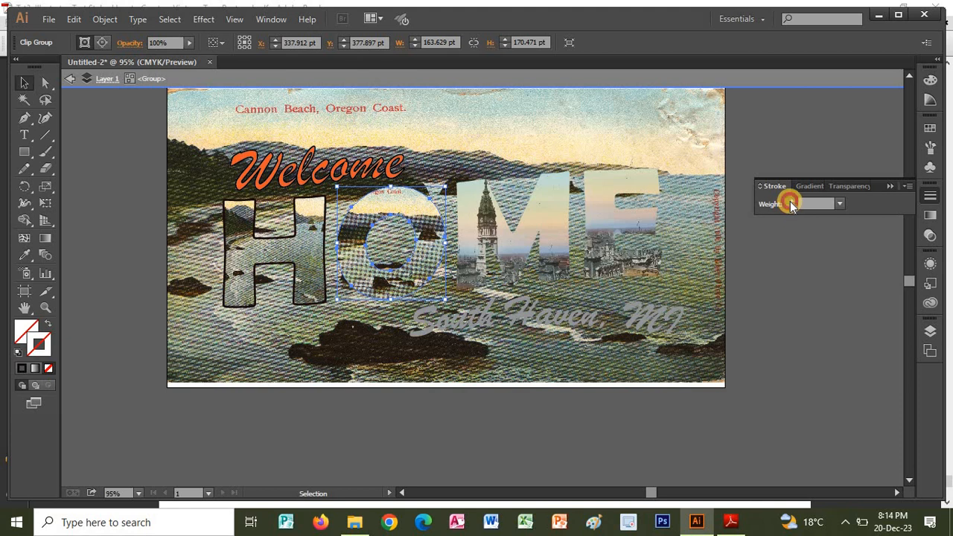
{"action": "left_click", "coordinate": [790, 203]}
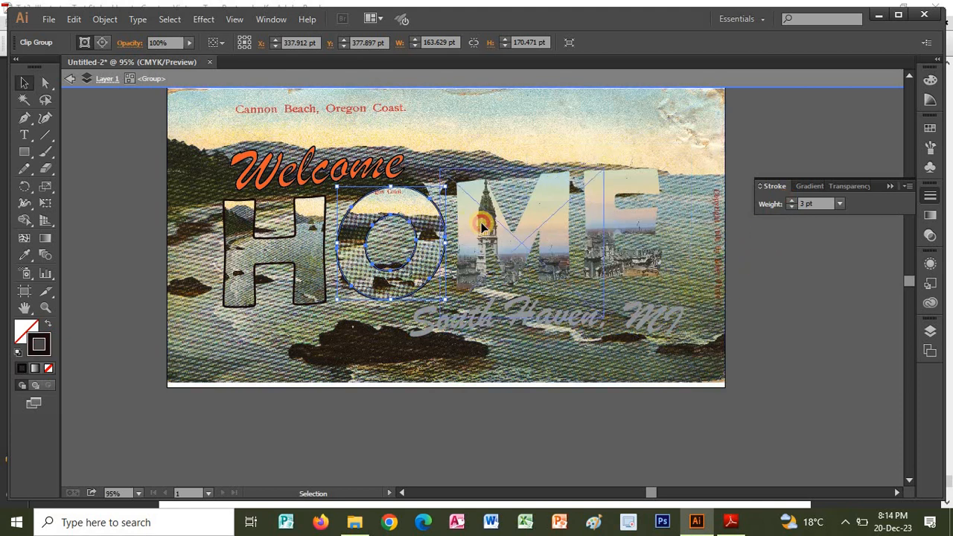
{"action": "left_click", "coordinate": [522, 235]}
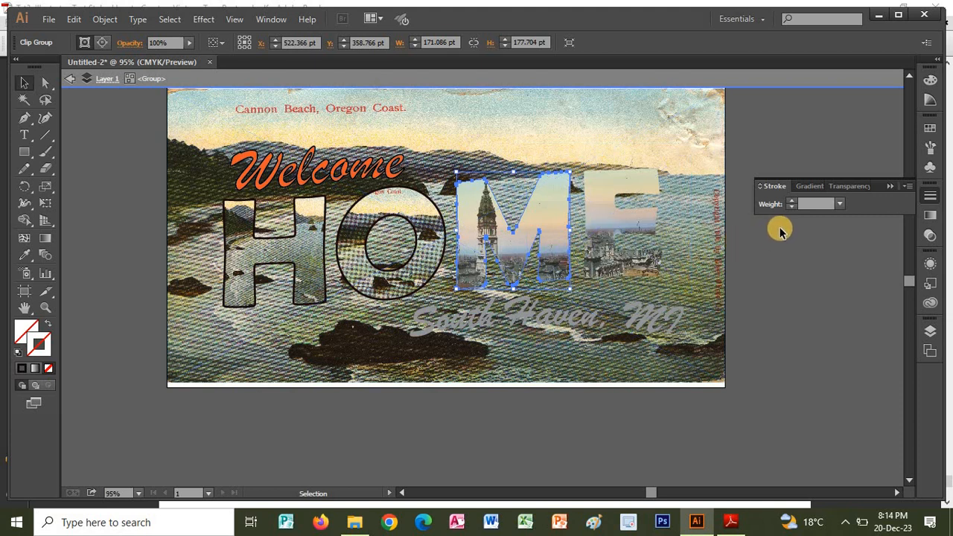
{"action": "left_click", "coordinate": [791, 201]}
{"action": "left_click", "coordinate": [791, 201]}
{"action": "left_click", "coordinate": [791, 201]}
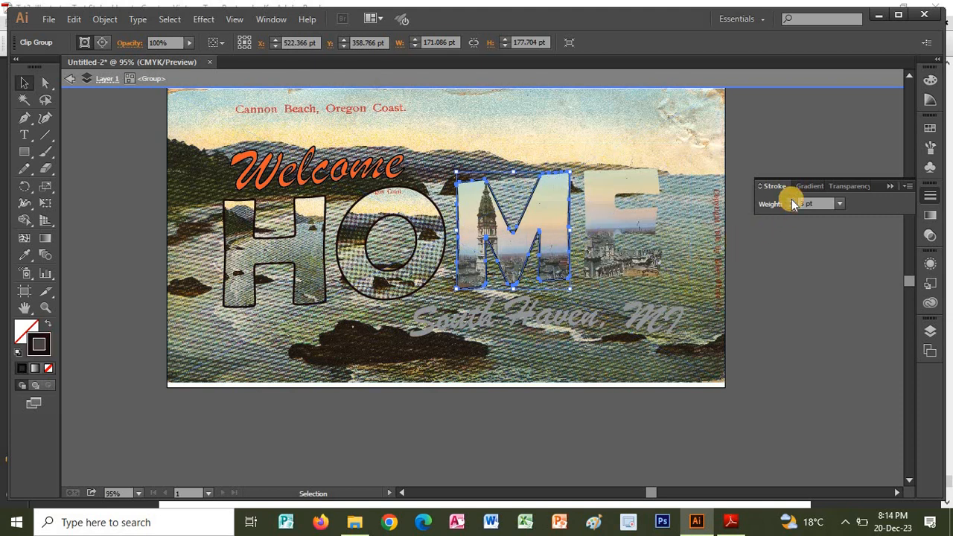
{"action": "left_click", "coordinate": [709, 308]}
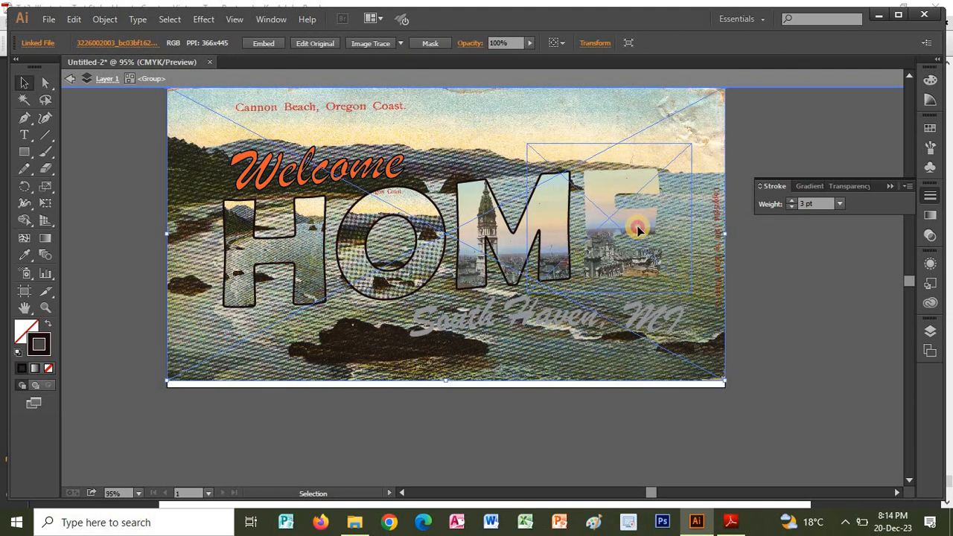
{"action": "left_click", "coordinate": [637, 231]}
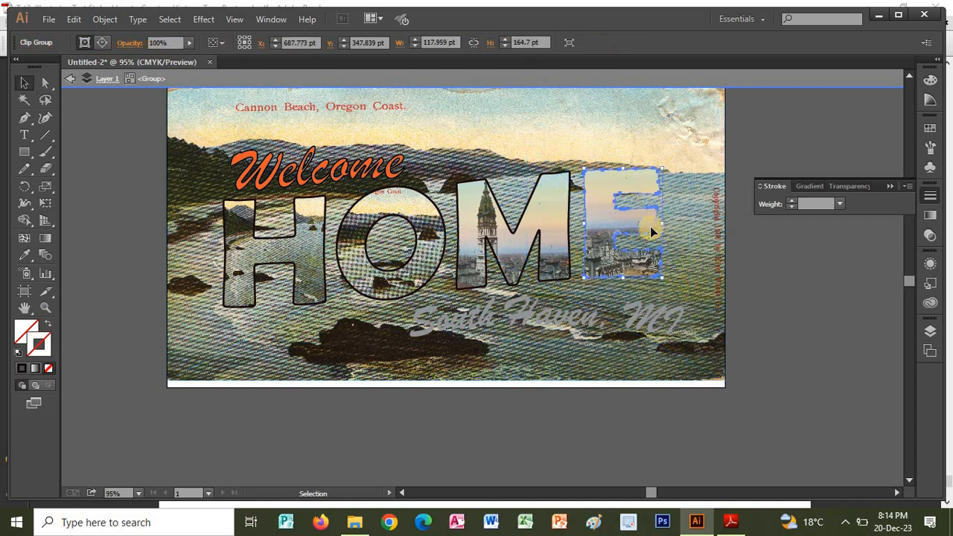
{"action": "left_click", "coordinate": [792, 201]}
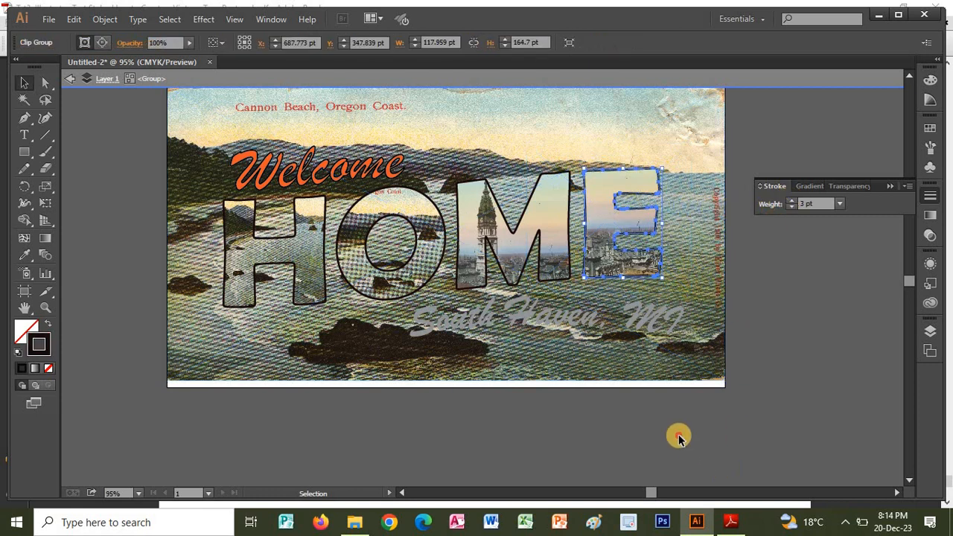
{"action": "left_click", "coordinate": [641, 435]}
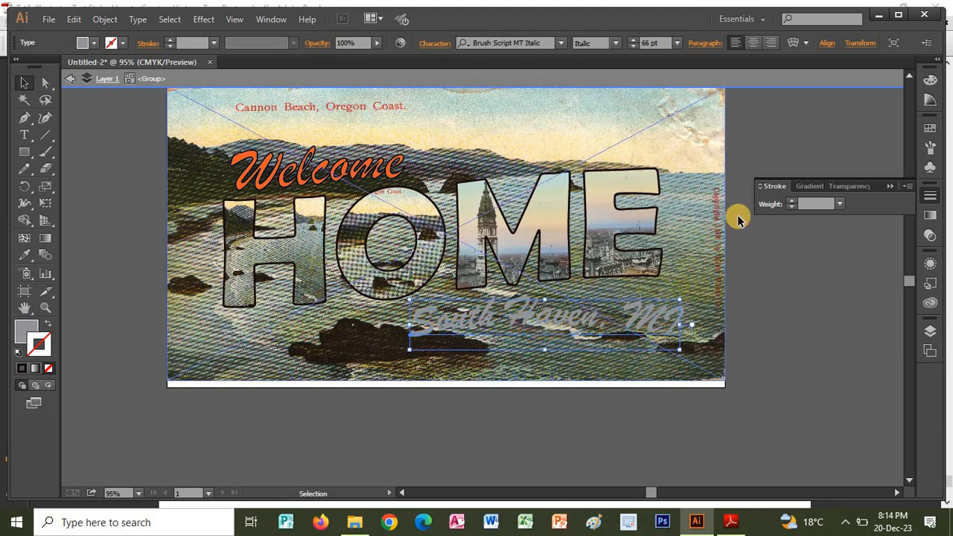
Add a near-black 2 pt stroke to the "South Haven, MI" text and deselect it.
{"action": "left_click", "coordinate": [791, 200]}
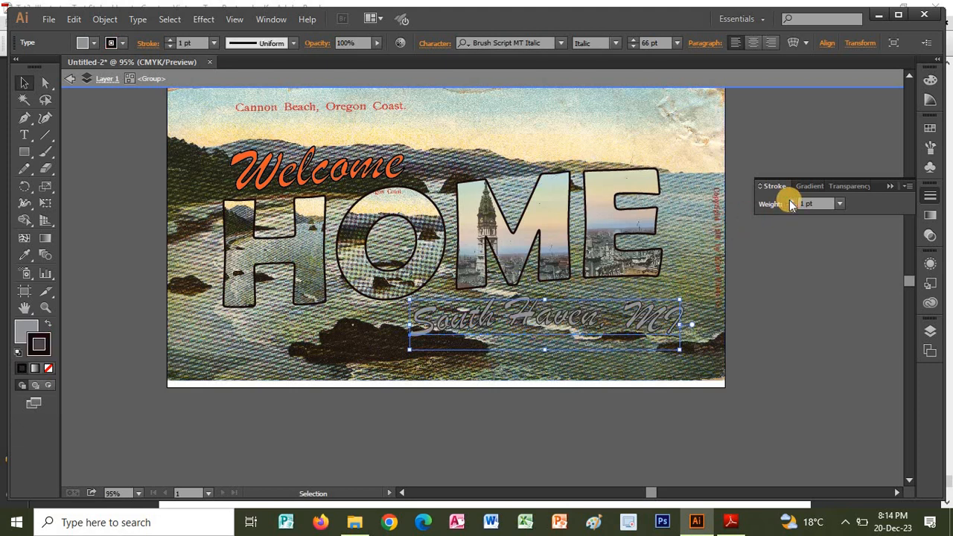
{"action": "left_click", "coordinate": [791, 201]}
{"action": "left_click", "coordinate": [766, 328]}
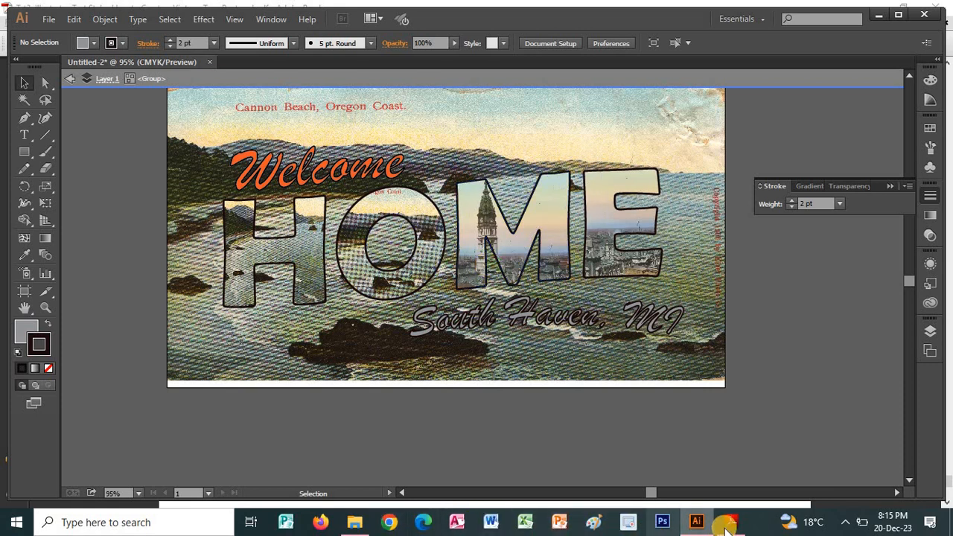
Check the finished postcard in Adobe Reader, hide the linked background image in Illustrator's layer list, and highlight the clip group directly above it.
{"action": "left_click", "coordinate": [729, 524]}
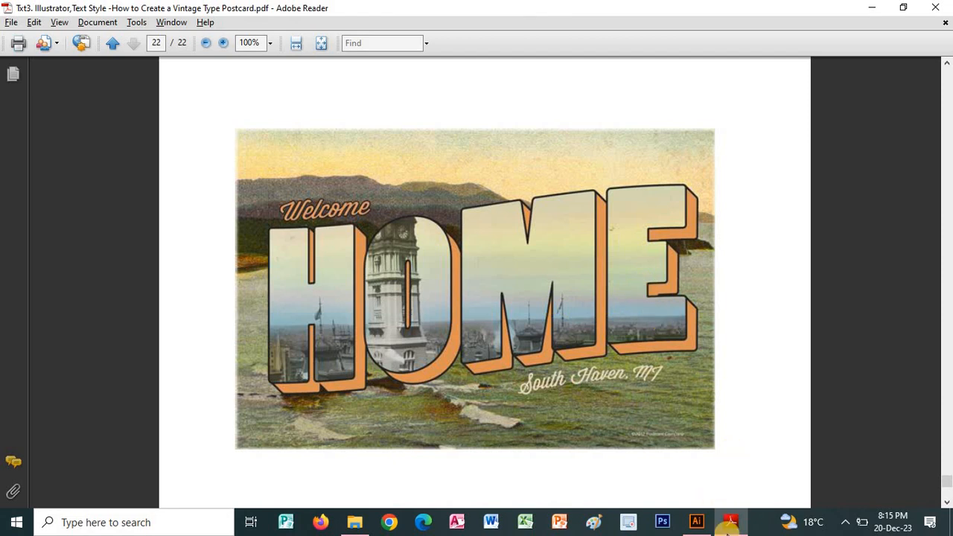
{"action": "left_click", "coordinate": [728, 522]}
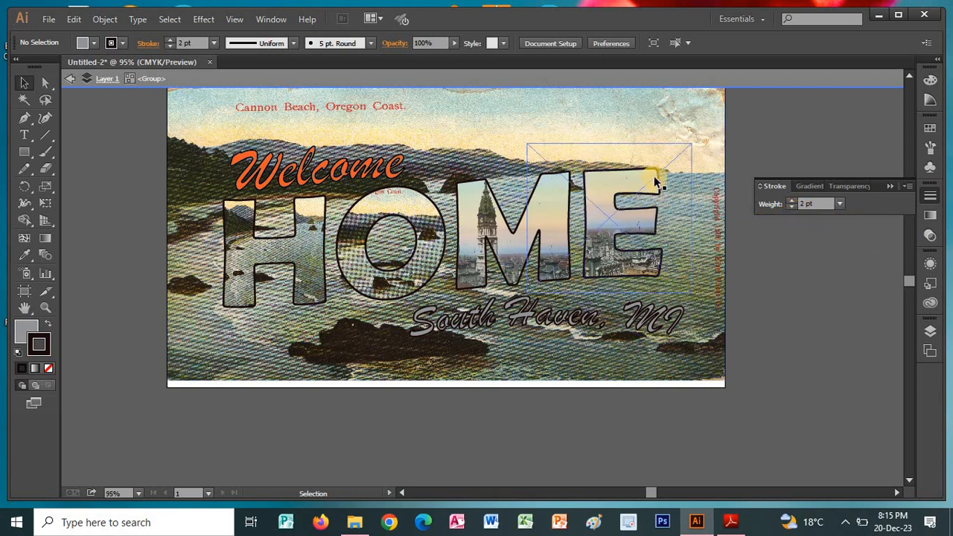
{"action": "left_click", "coordinate": [930, 301]}
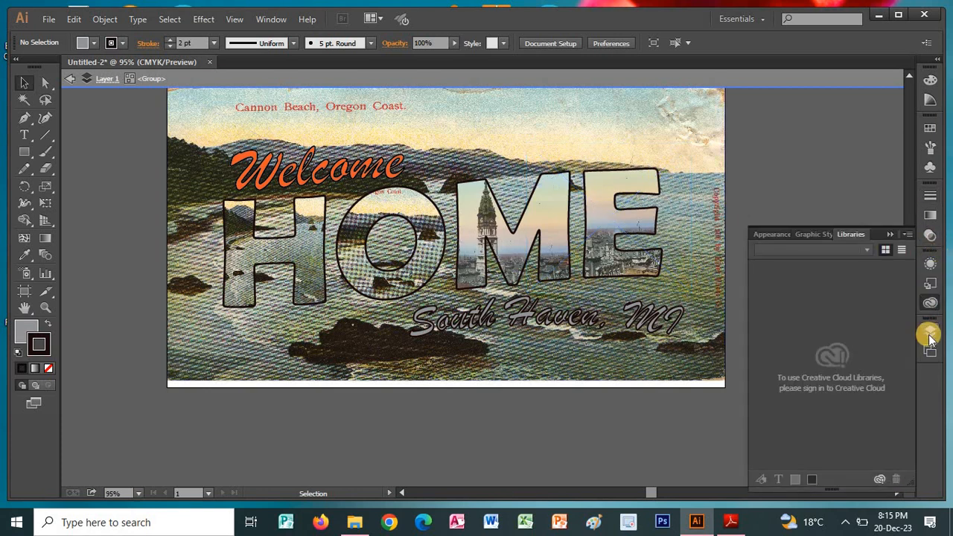
{"action": "left_click", "coordinate": [930, 332]}
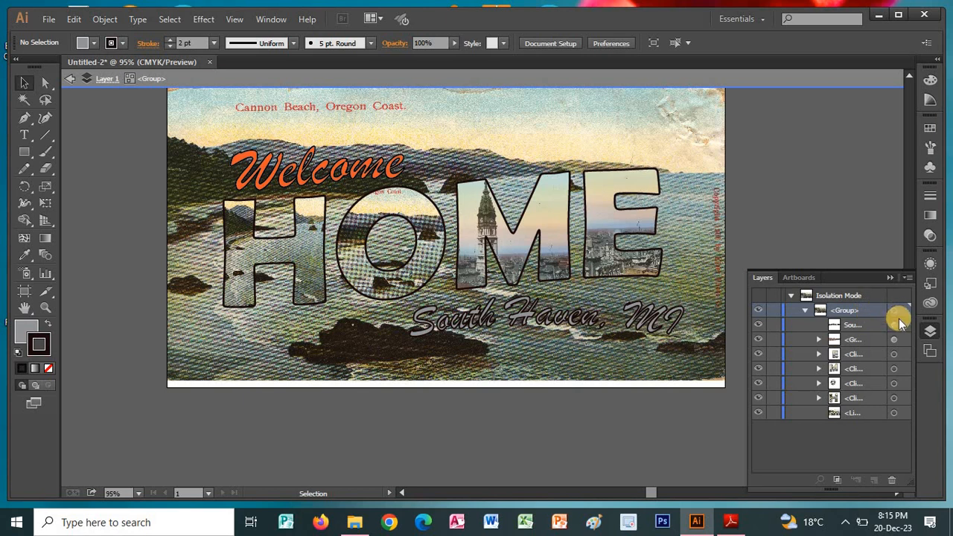
{"action": "left_click", "coordinate": [759, 412]}
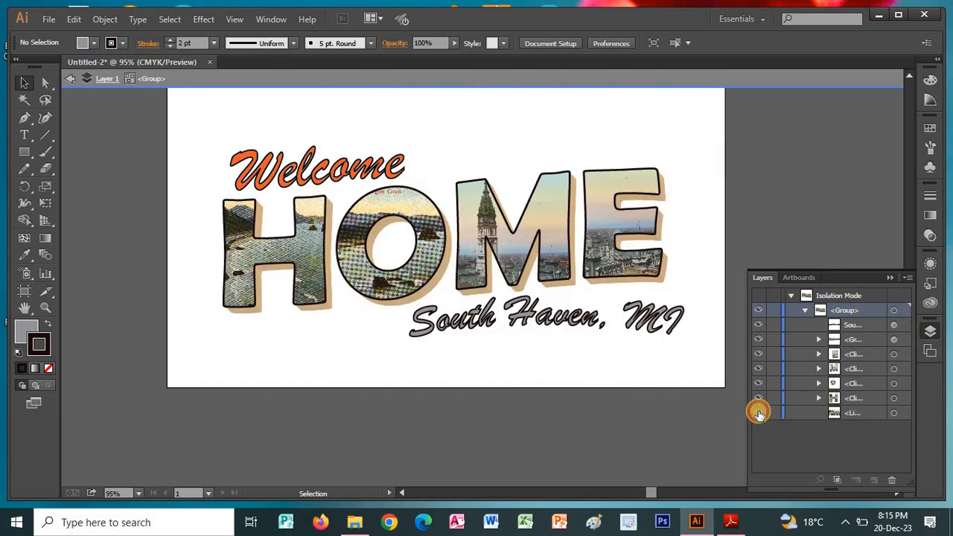
{"action": "left_click", "coordinate": [759, 412]}
{"action": "left_click", "coordinate": [758, 412]}
{"action": "left_click", "coordinate": [853, 399]}
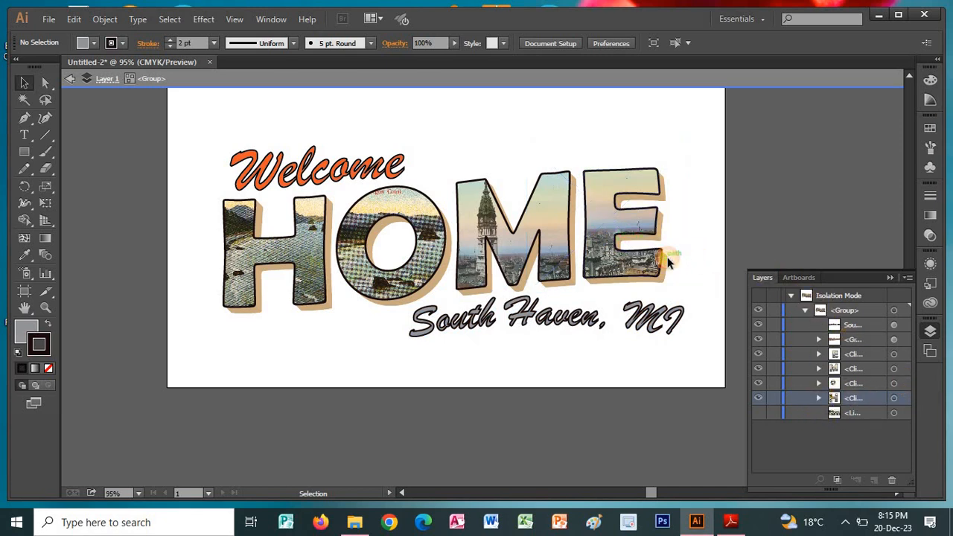
Hide the group in Layer 1 that holds the picture-filled letters and texts, and leave isolation mode.
{"action": "left_click_drag", "start_coordinate": [667, 267], "coordinate": [662, 269]}
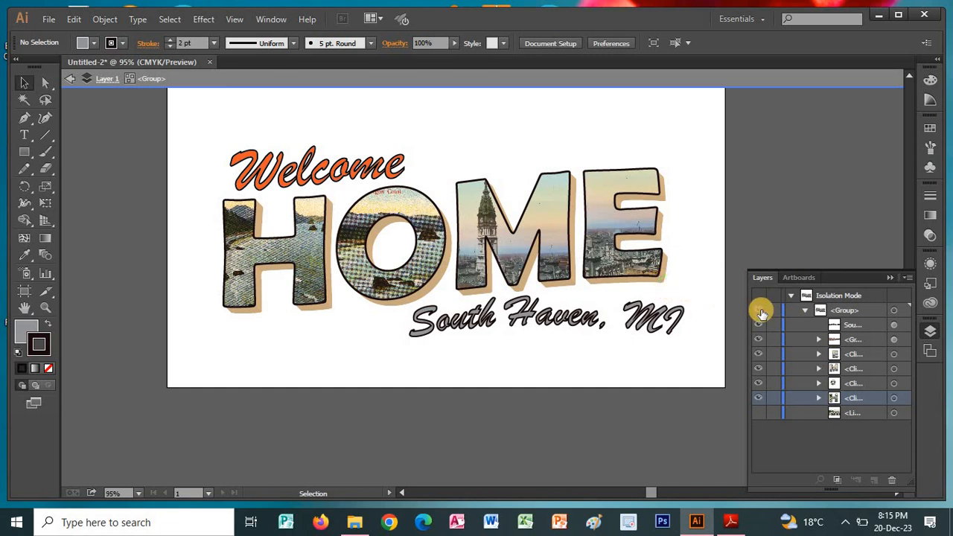
{"action": "left_click", "coordinate": [759, 311]}
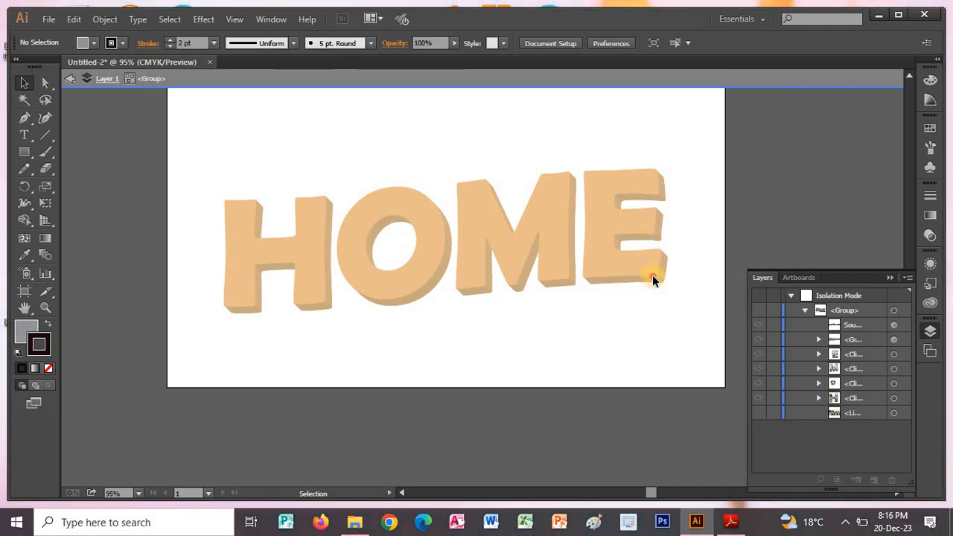
{"action": "left_click", "coordinate": [814, 336]}
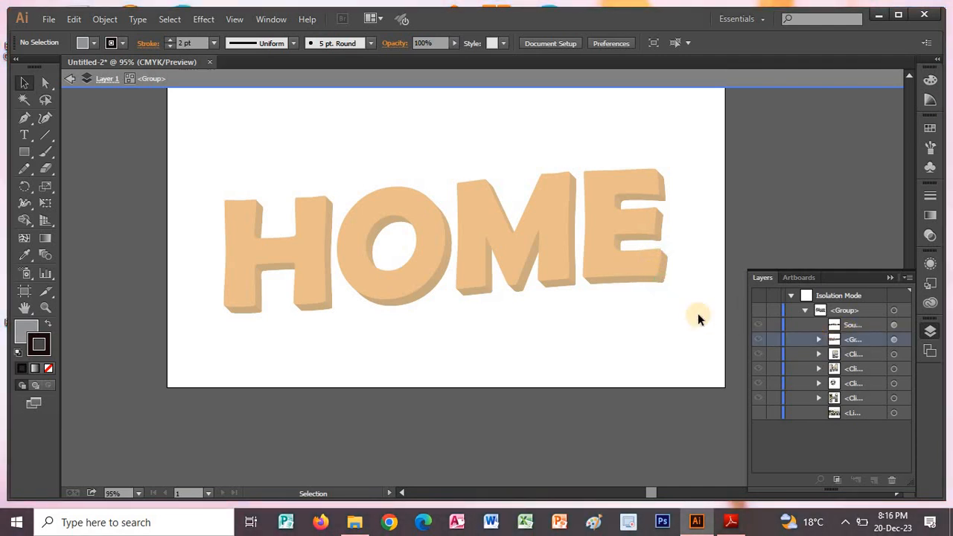
{"action": "key", "text": "Escape"}
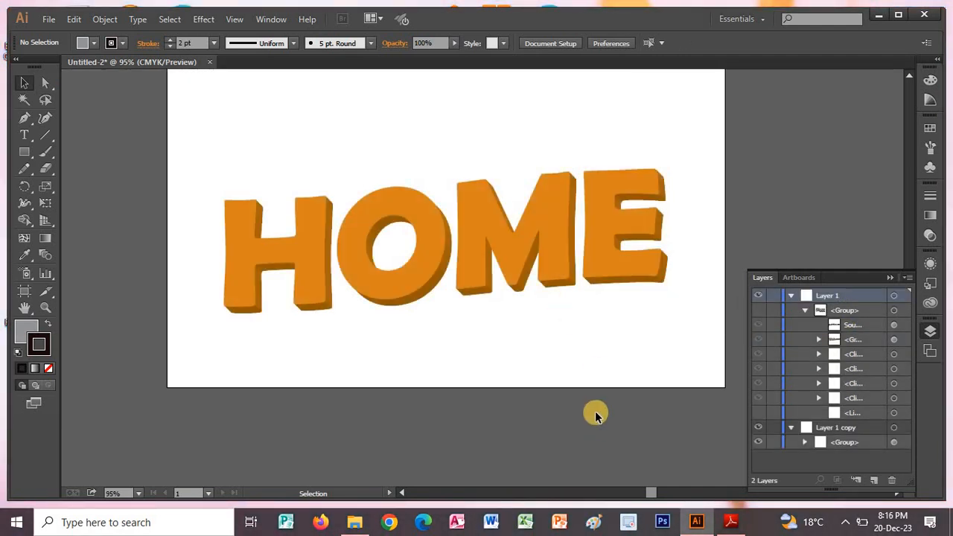
Add a near-black 2 pt stroke to the orange extruded "HOME" group in Layer 1 copy and deselect it.
{"action": "left_click", "coordinate": [530, 274]}
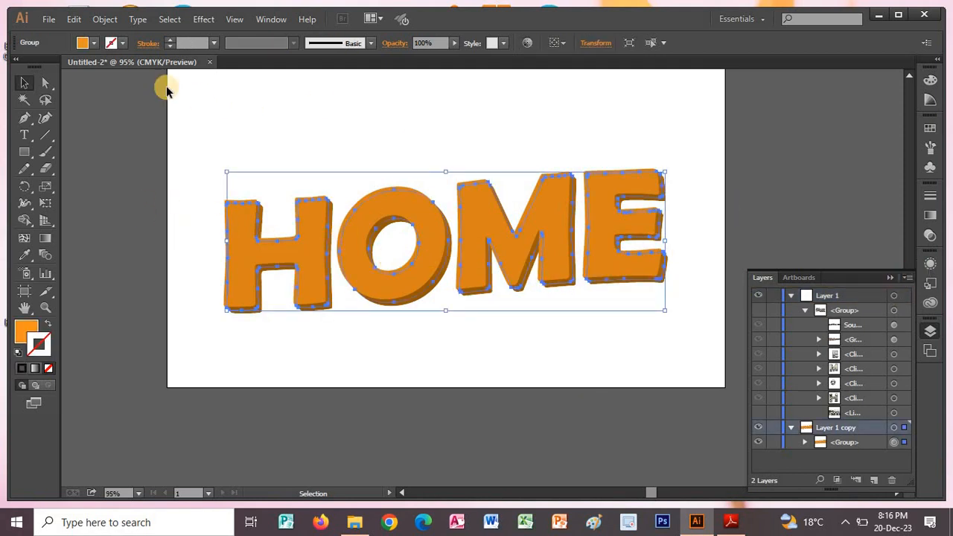
{"action": "left_click", "coordinate": [169, 41]}
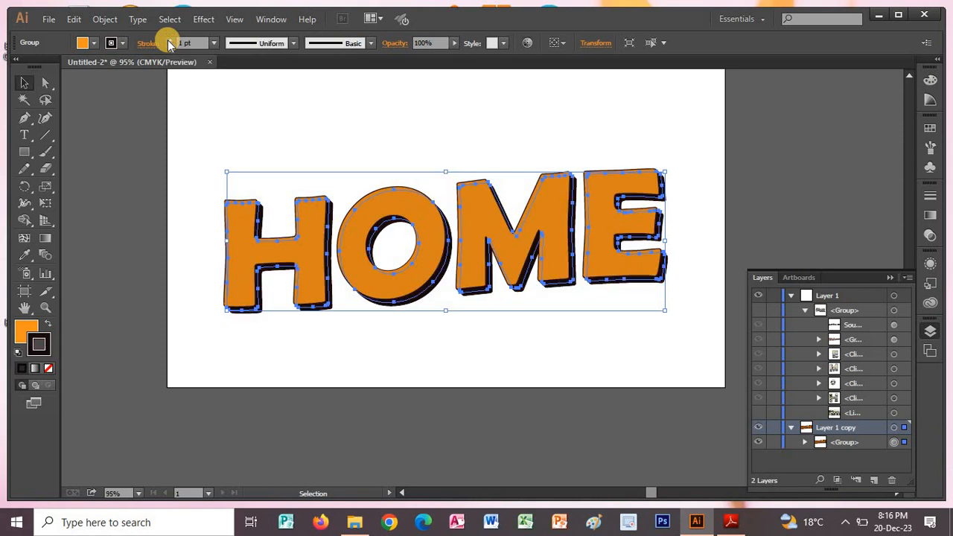
{"action": "left_click", "coordinate": [169, 39]}
{"action": "left_click", "coordinate": [174, 305]}
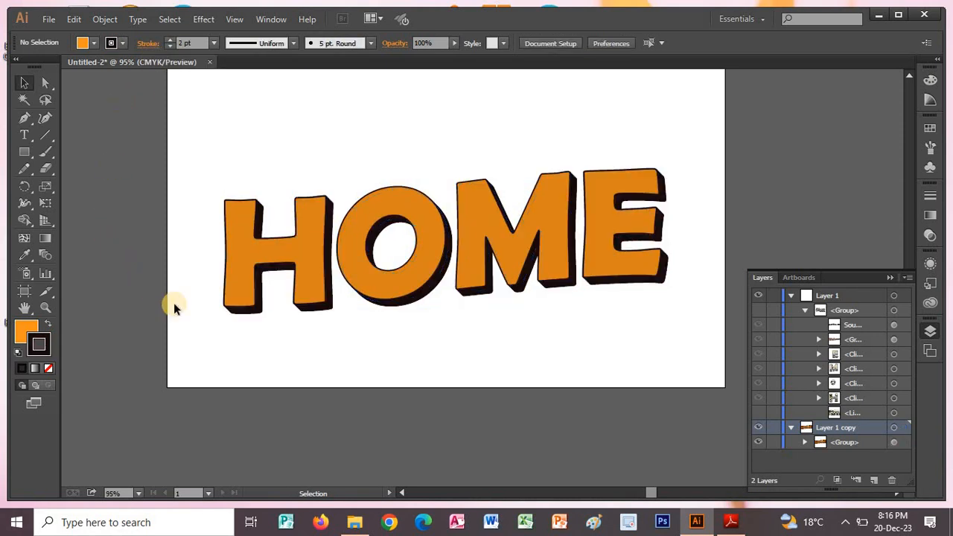
Show Layer 1's artwork group again and check the lettering against the linked background image and the finished postcard in Adobe Reader.
{"action": "left_click", "coordinate": [759, 312]}
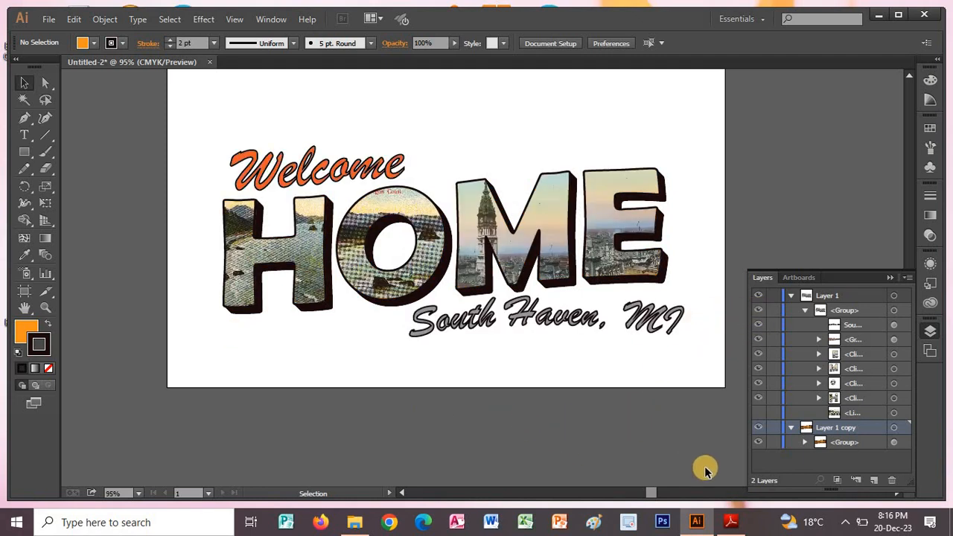
{"action": "left_click", "coordinate": [757, 412]}
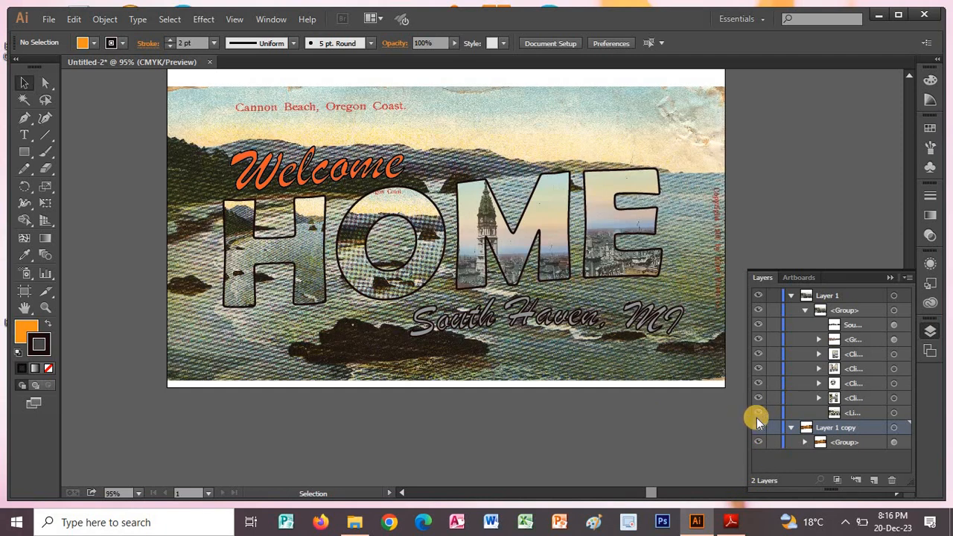
{"action": "left_click", "coordinate": [758, 413]}
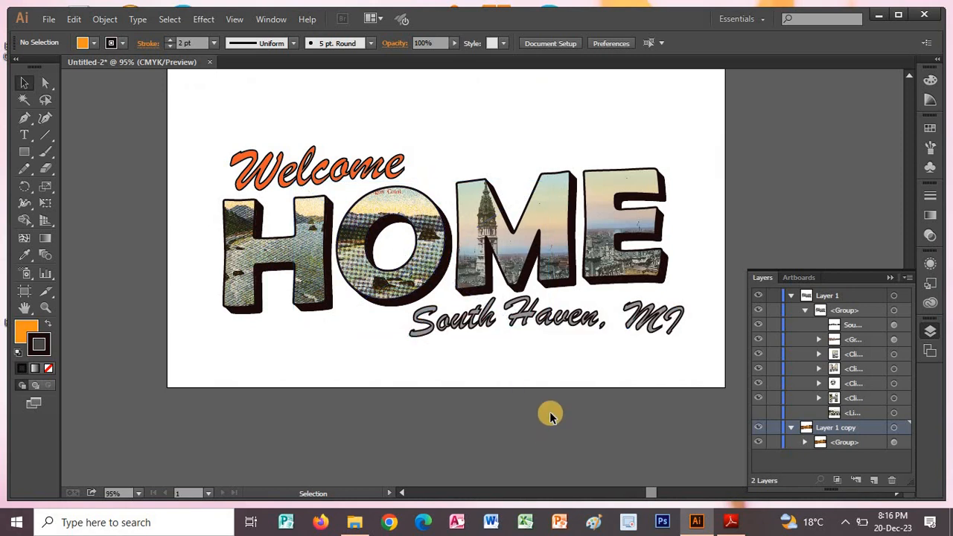
{"action": "key", "text": "alt+Tab"}
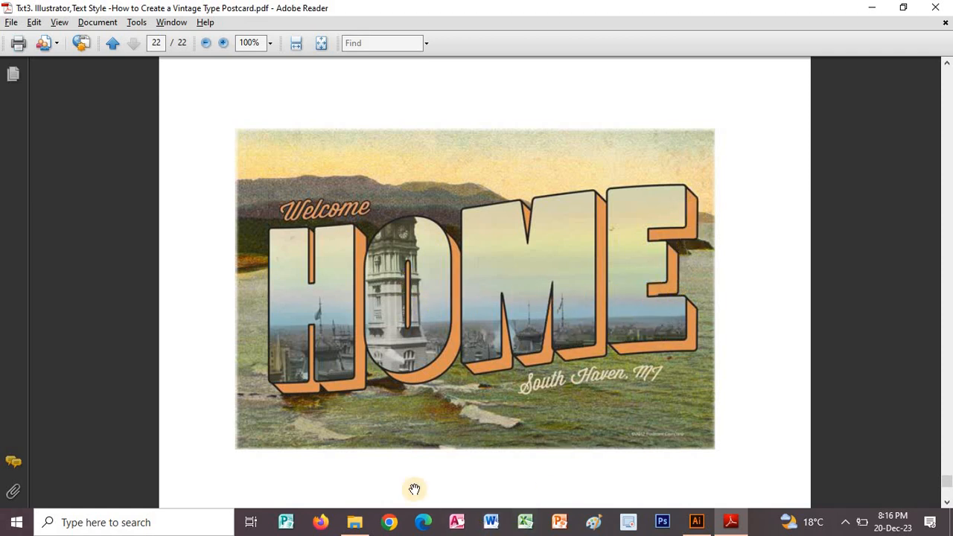
{"action": "key", "text": "alt+Tab"}
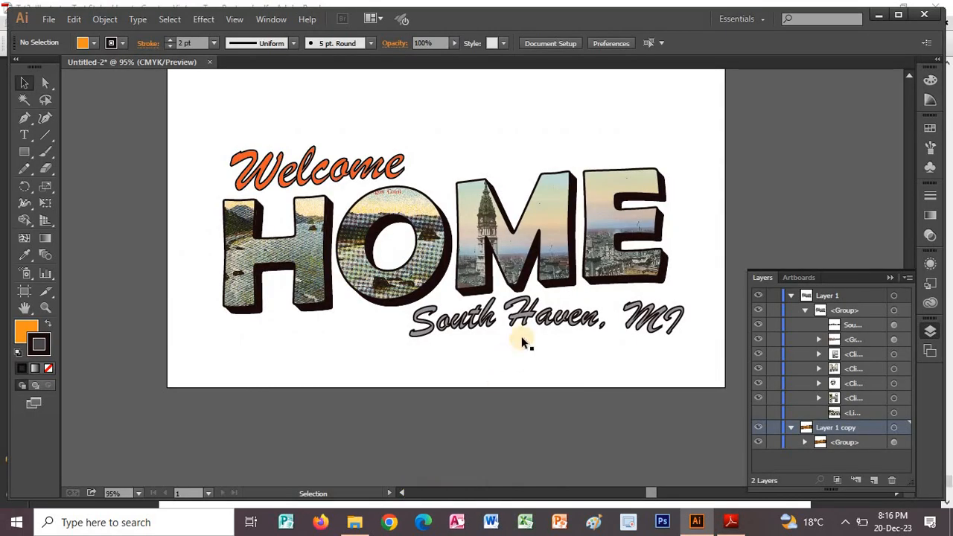